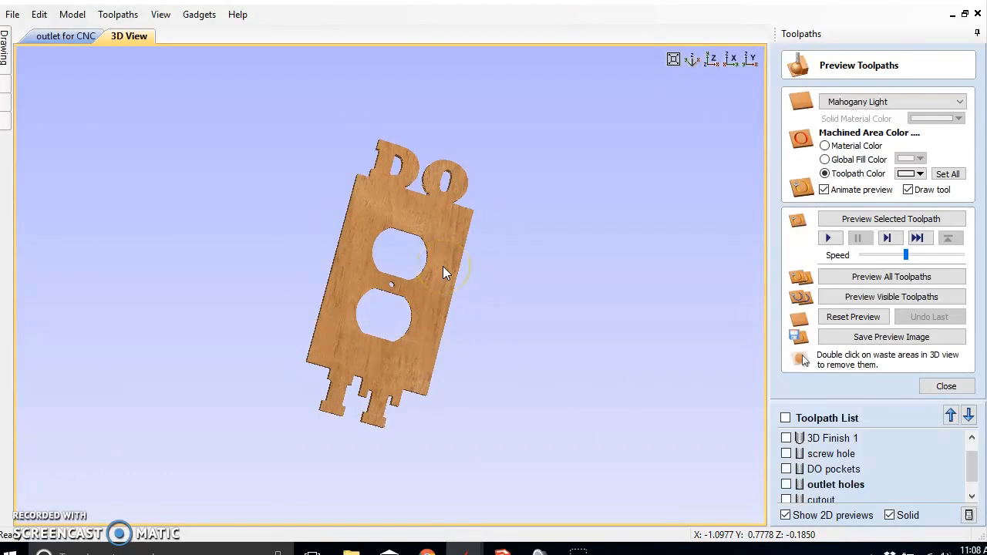
# Inspect the outlet cover in the toolpath preview, including the recess and cross rib on its back
pyautogui.moveTo(511, 289); pyautogui.dragTo(493, 353)
pyautogui.scroll(3, 422, 323)
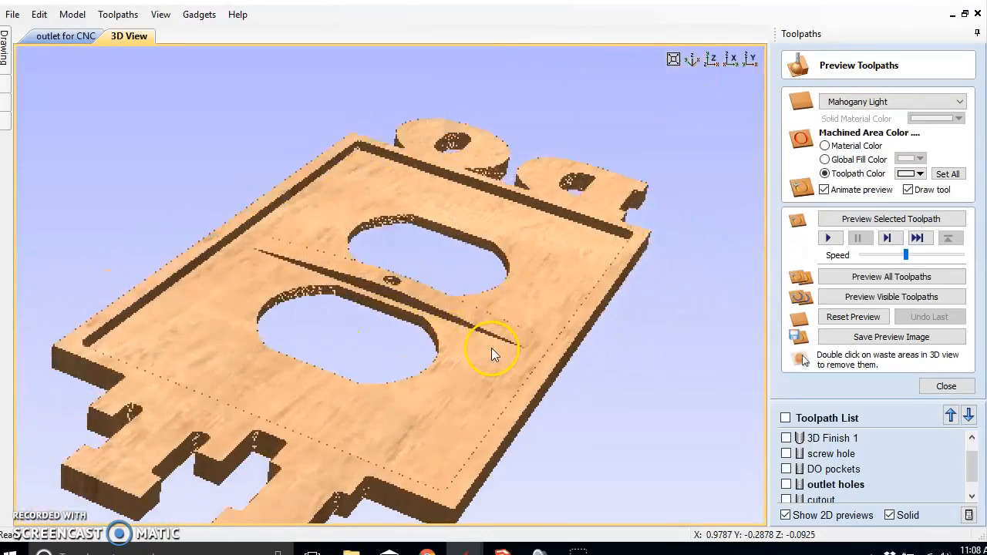
pyautogui.moveTo(476, 276); pyautogui.dragTo(486, 314)
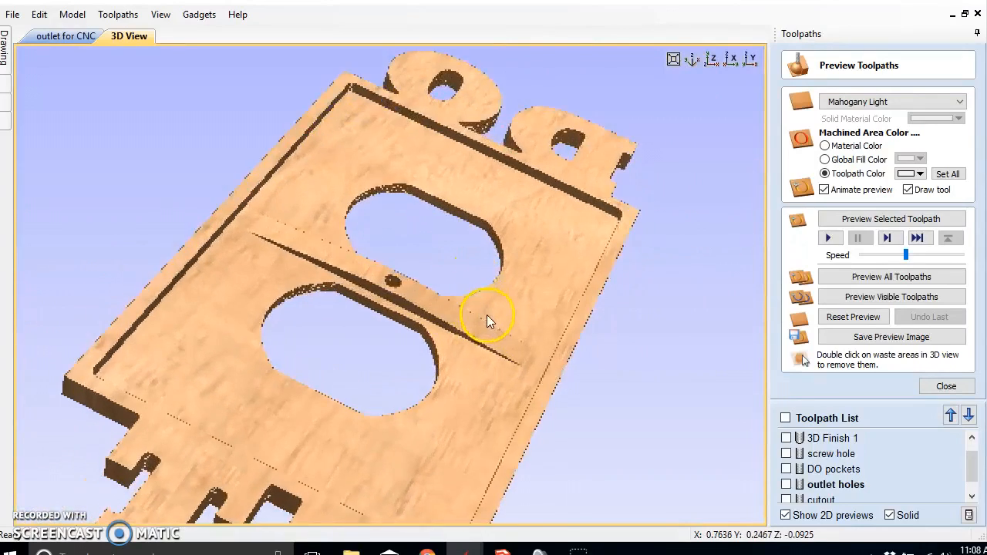
pyautogui.scroll(-3, 456, 312)
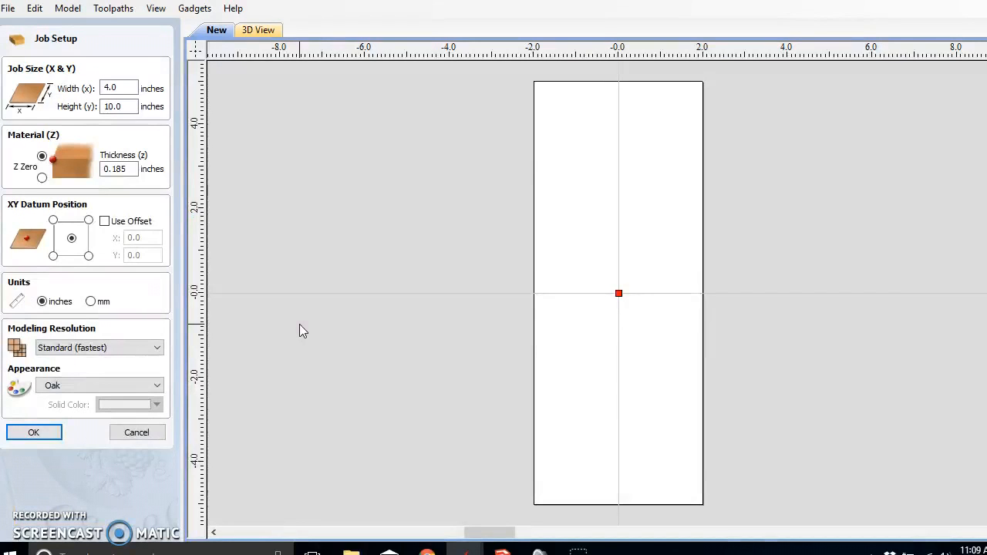
# Accept the job setup of 4.0 by 10.0 inches, 0.185 inches thick with a centre datum, after viewing the finished cover preview
pyautogui.click(275, 246)
pyautogui.click(133, 170)
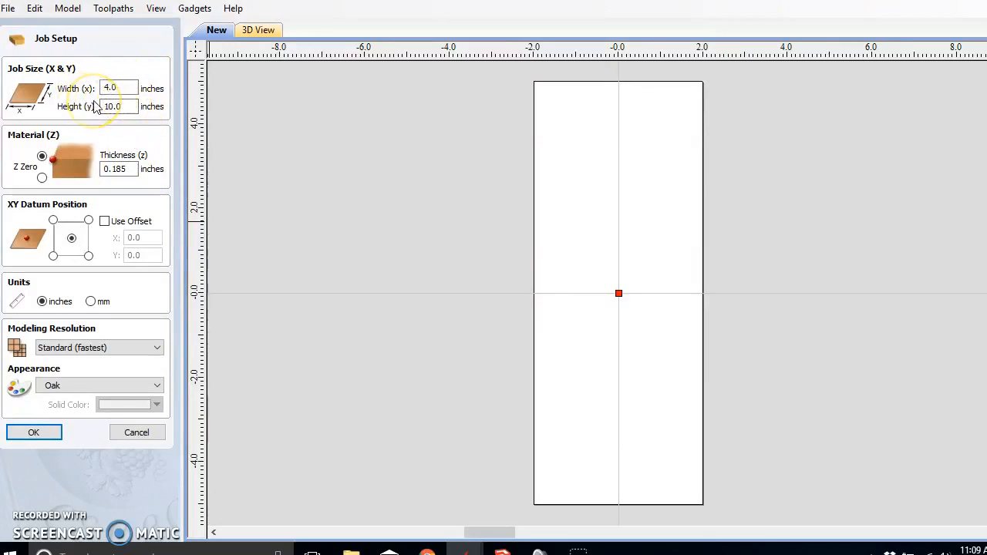
pyautogui.hotkey('alt', 'Tab')
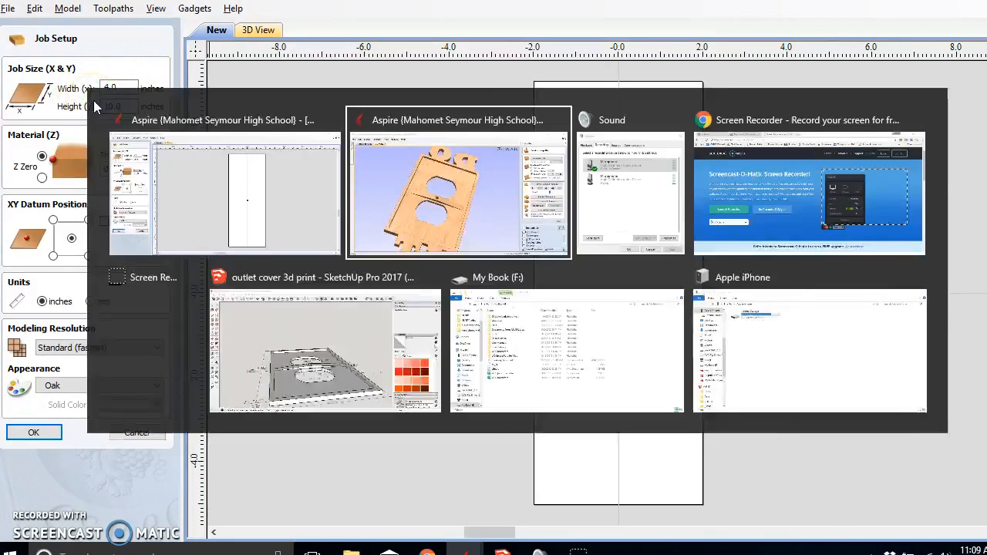
pyautogui.scroll(-4, 301, 240)
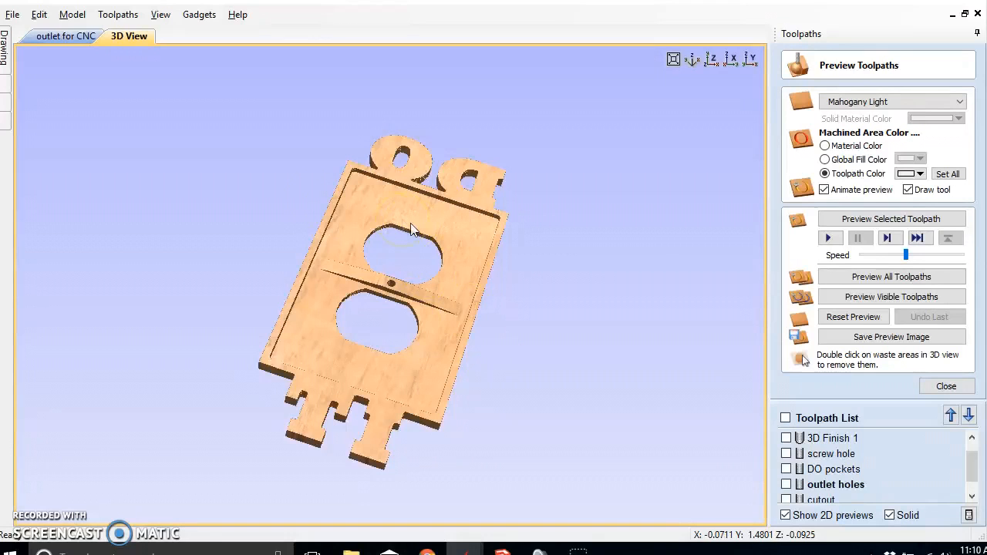
pyautogui.moveTo(494, 279); pyautogui.dragTo(487, 253)
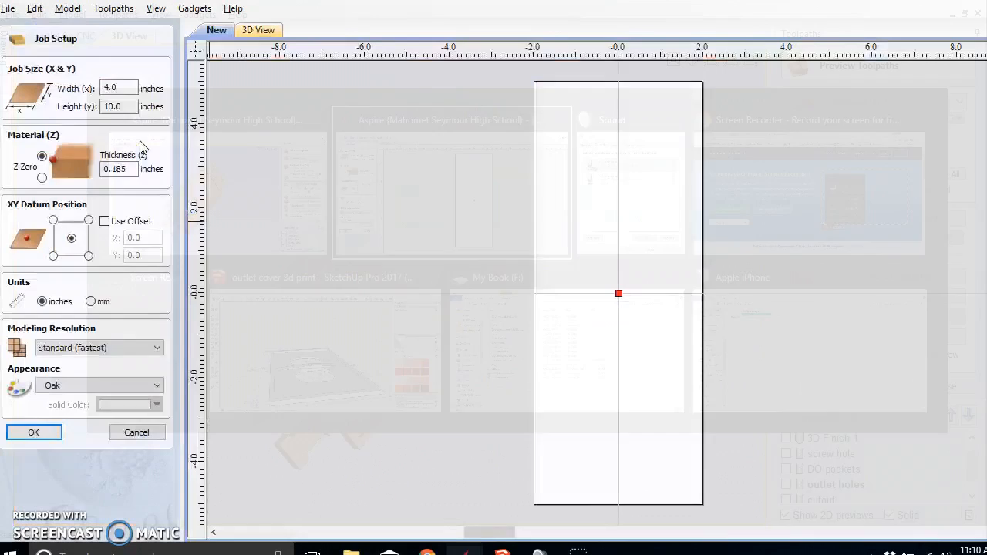
pyautogui.click(31, 432)
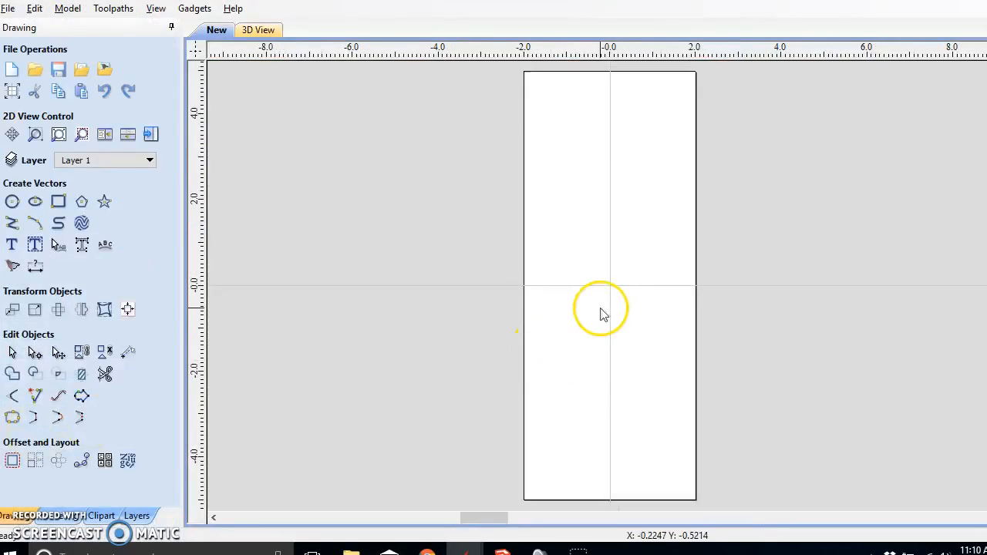
# Check the plate's overall dimensions in SketchUp, and in Aspire draw a square-cornered rectangle 3.0 by 4.7 inches centred at 0,0
pyautogui.moveTo(600, 313); pyautogui.dragTo(529, 326, button='middle')
pyautogui.moveTo(501, 551)
pyautogui.click(496, 425)
pyautogui.moveTo(496, 425)
pyautogui.mouseDown(button='middle')
pyautogui.moveTo(435, 346)
pyautogui.moveTo(272, 253)
pyautogui.mouseUp(button='middle')
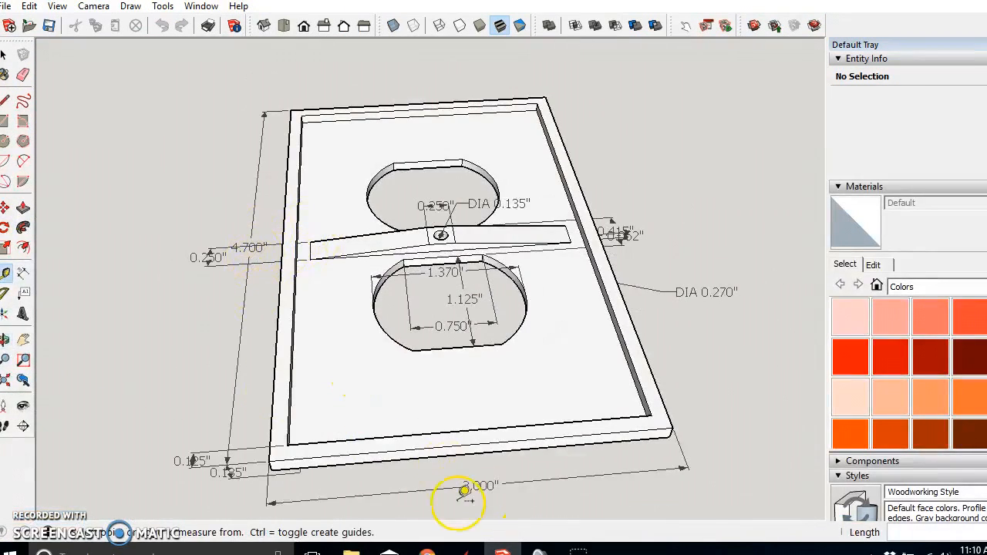
pyautogui.moveTo(501, 551)
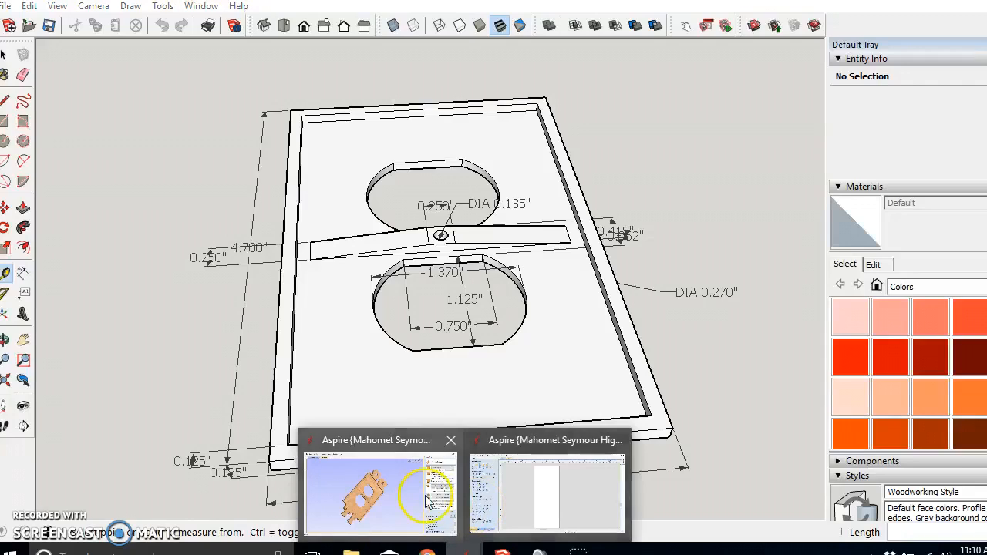
pyautogui.click(575, 503)
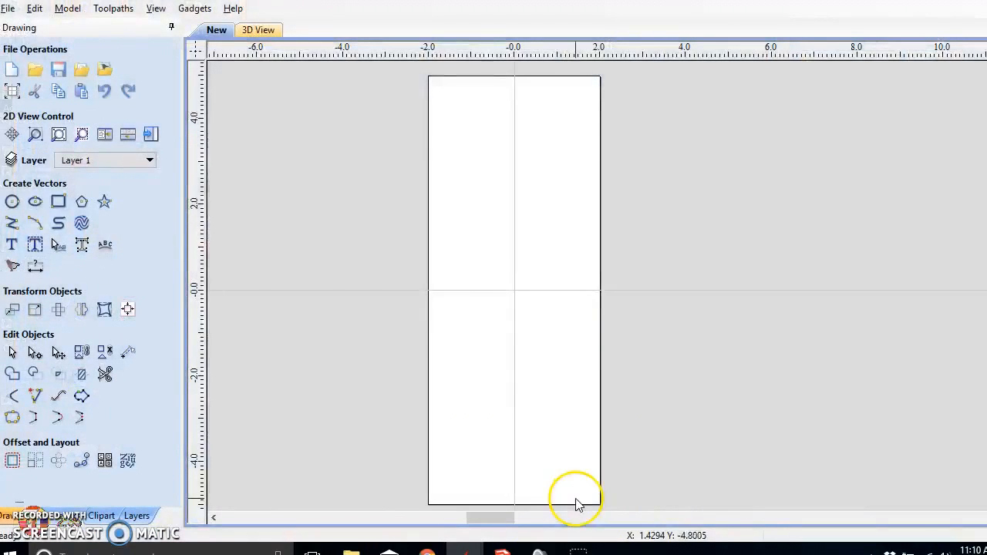
pyautogui.click(58, 202)
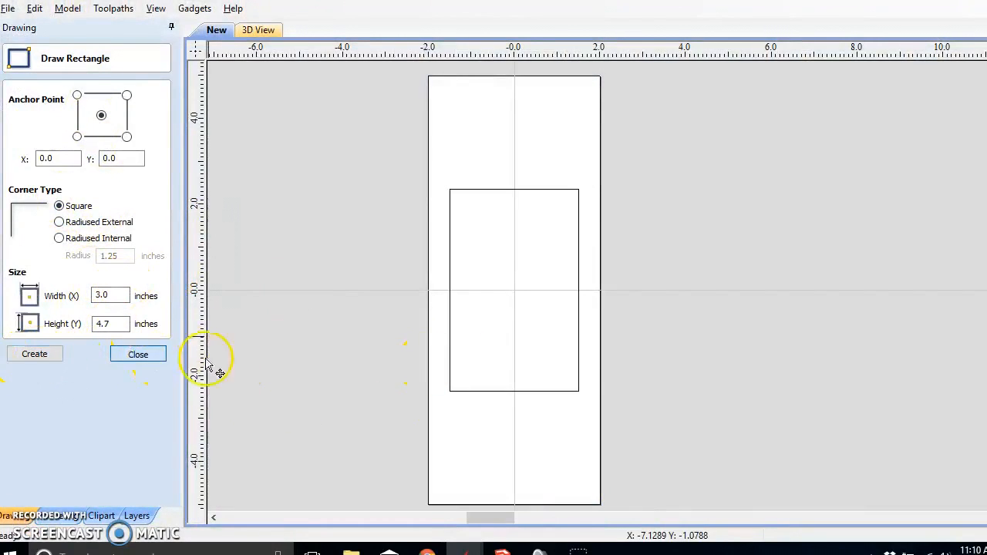
pyautogui.click(137, 354)
# Select the plate rectangle and try to move it away from its centred position
pyautogui.moveTo(472, 395); pyautogui.dragTo(465, 384)
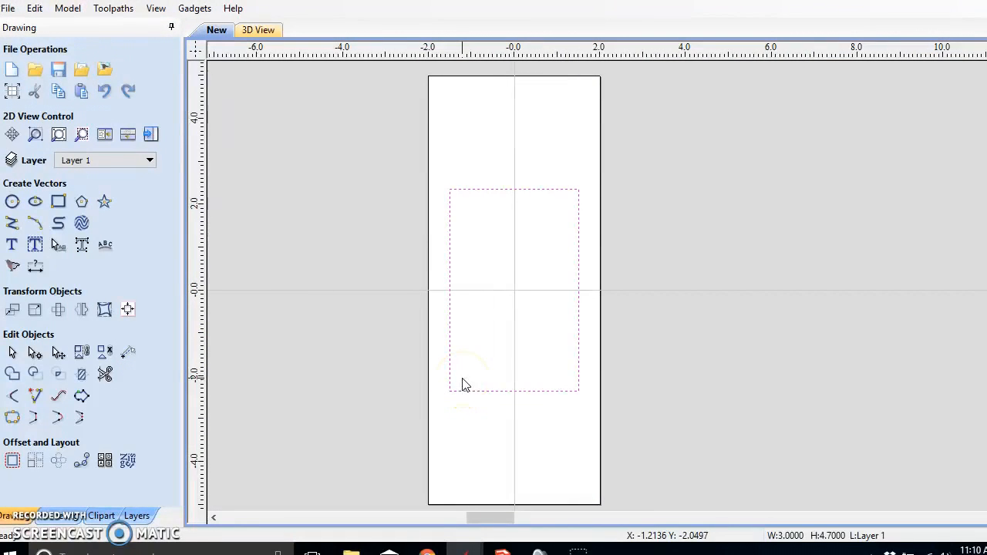
pyautogui.click(491, 390)
pyautogui.moveTo(494, 390); pyautogui.dragTo(346, 408)
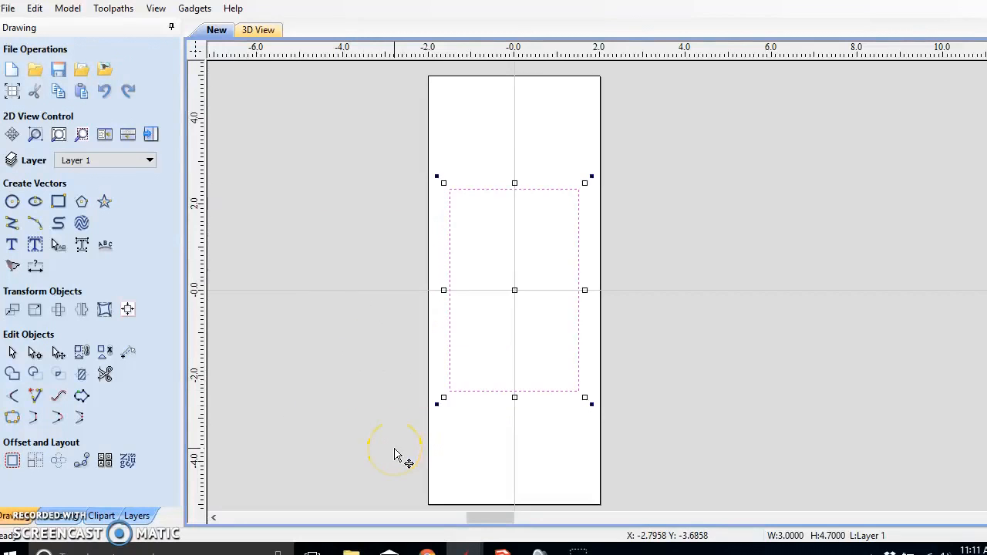
pyautogui.click(516, 290)
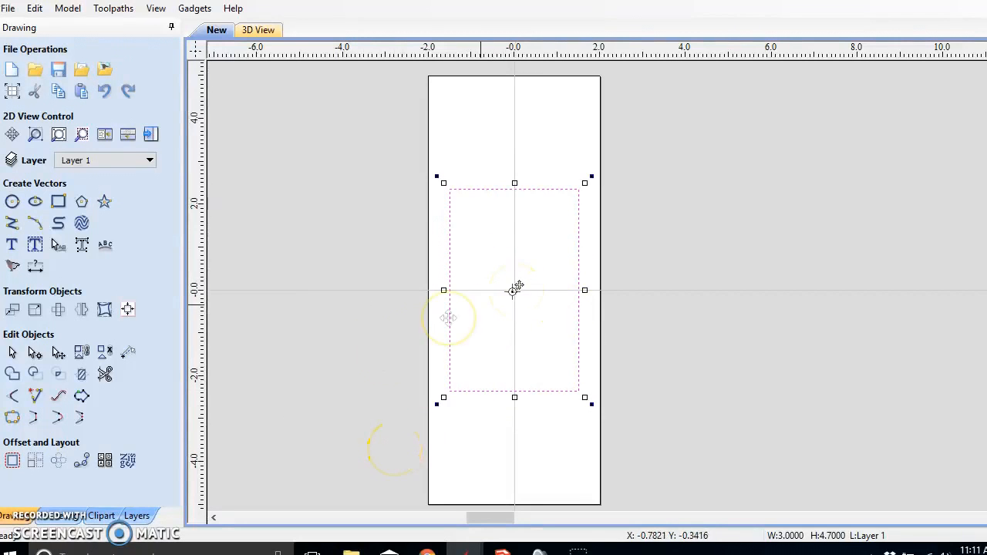
# Check the plate's border width in SketchUp, and in Aspire offset the rectangle 0.125 inches inwards with sharp corners, keeping the original
pyautogui.click(301, 369)
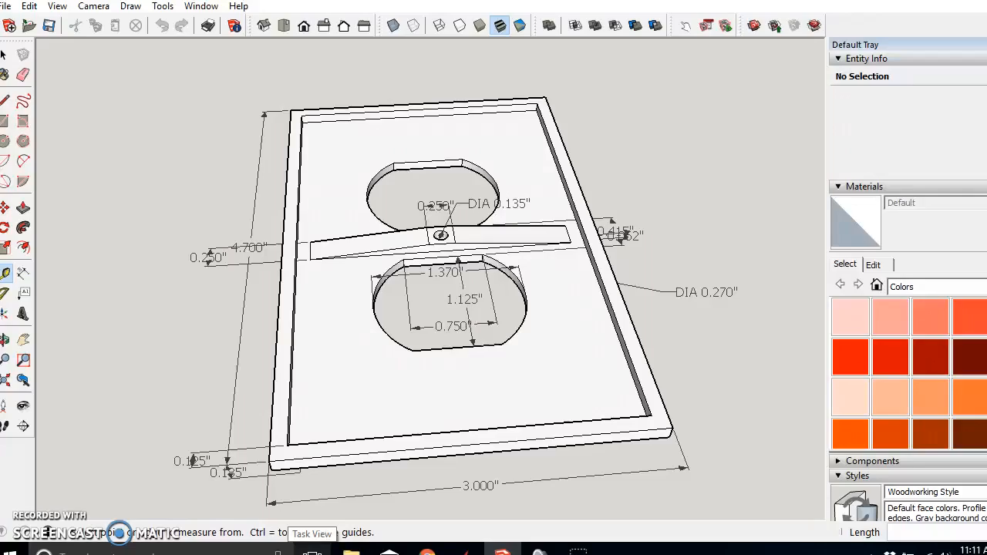
pyautogui.click(443, 469)
pyautogui.scroll(3, 270, 498)
pyautogui.moveTo(293, 469)
pyautogui.mouseDown(button='middle')
pyautogui.moveTo(352, 408)
pyautogui.moveTo(360, 379)
pyautogui.moveTo(415, 419)
pyautogui.moveTo(363, 452)
pyautogui.mouseUp(button='middle')
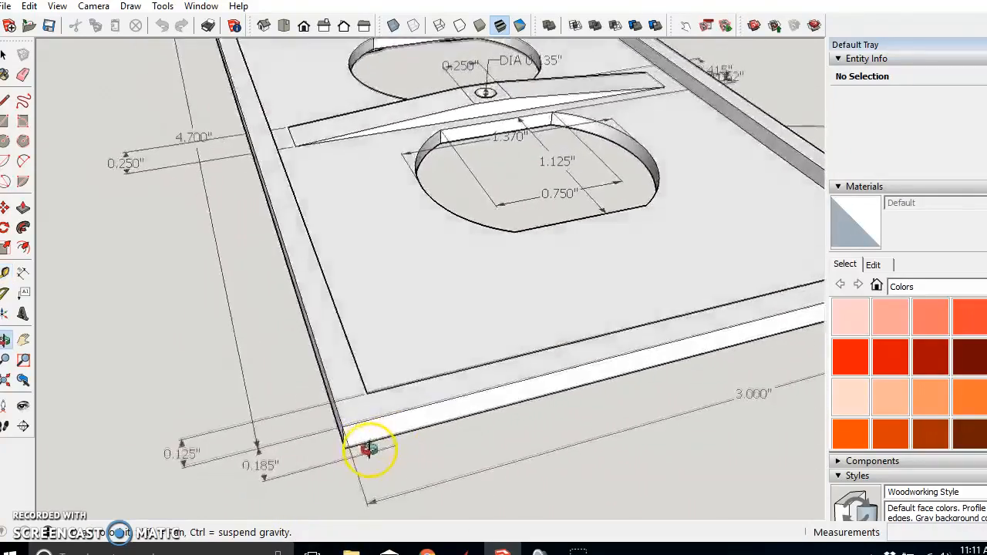
pyautogui.scroll(6, 364, 452)
pyautogui.scroll(-3, 156, 371)
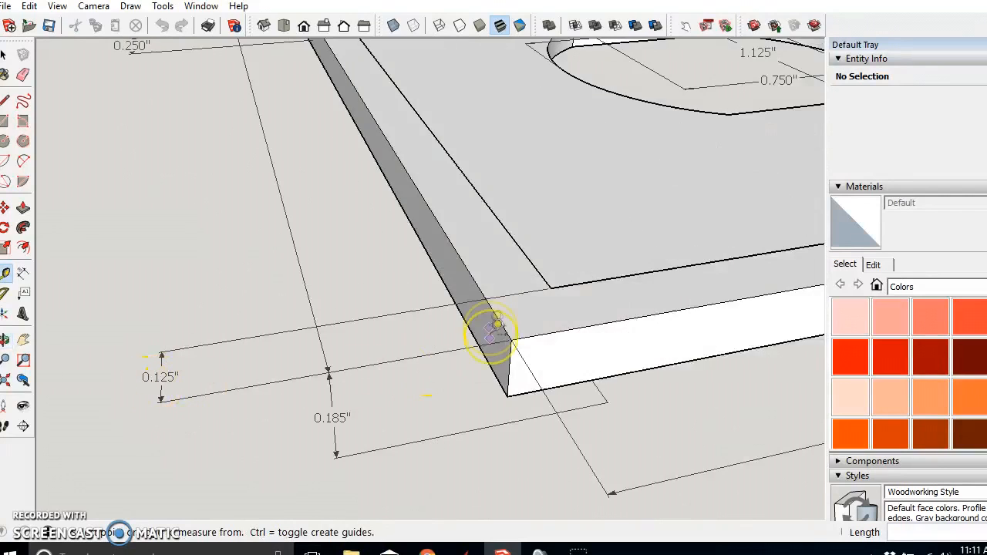
pyautogui.hotkey('alt', 'Tab')
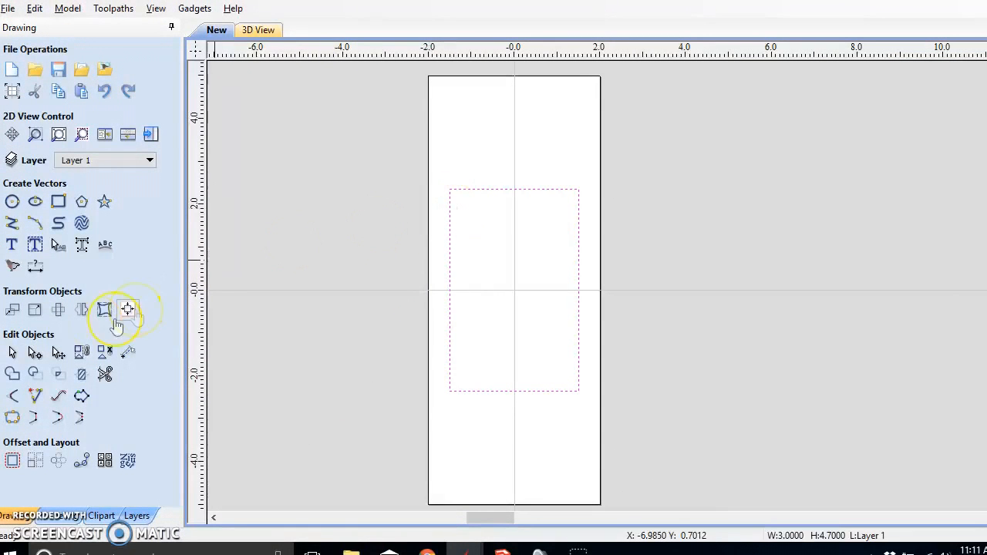
pyautogui.click(13, 462)
pyautogui.click(86, 181)
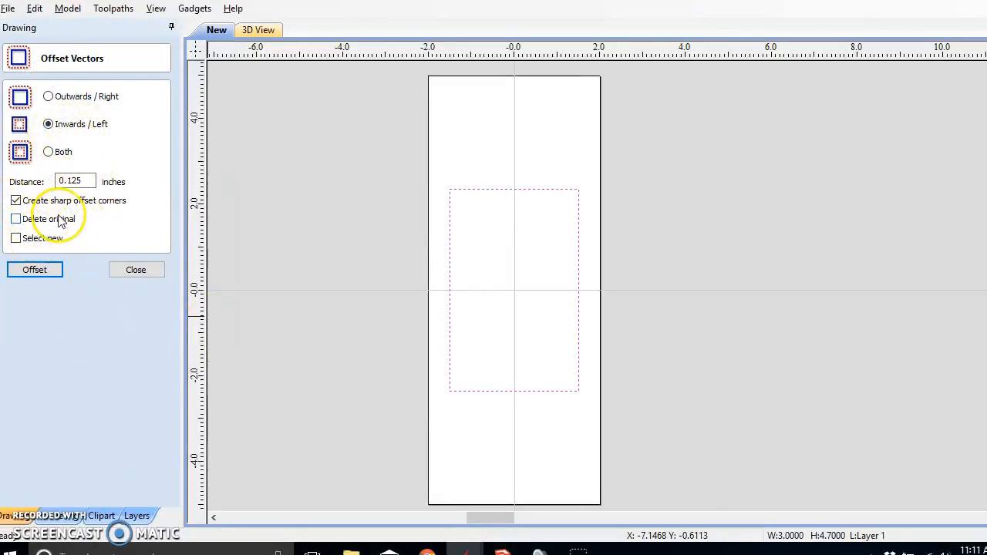
pyautogui.click(47, 273)
pyautogui.click(136, 270)
# Check the screw hole's diameter in SketchUp, and in Aspire draw a circle 0.135 inches in diameter centred at 0,0
pyautogui.click(461, 249)
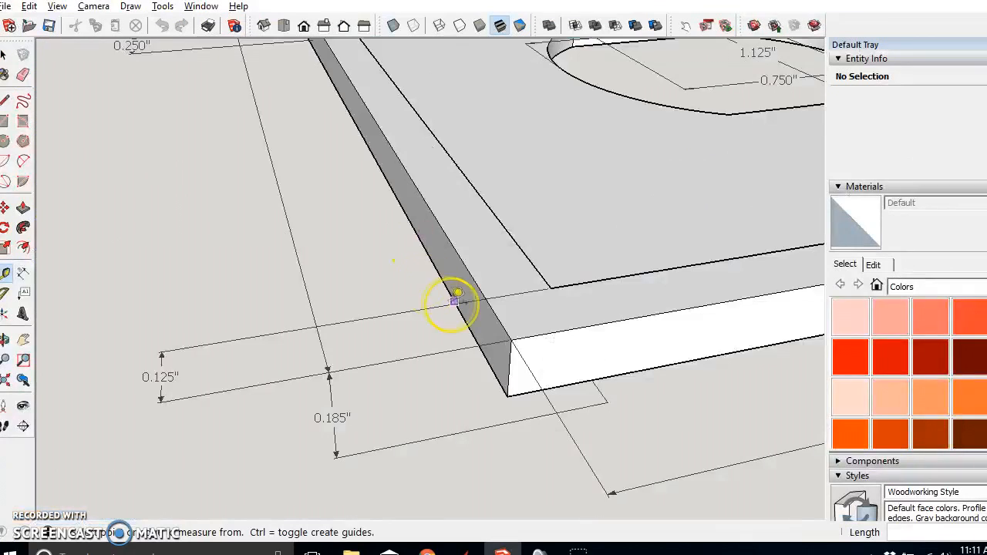
pyautogui.scroll(-3, 434, 315)
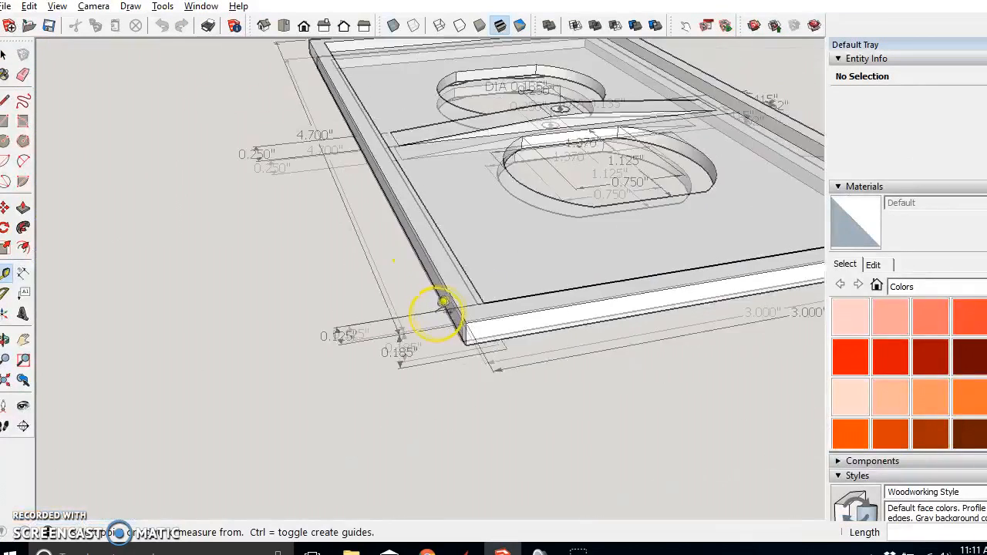
pyautogui.scroll(4, 530, 316)
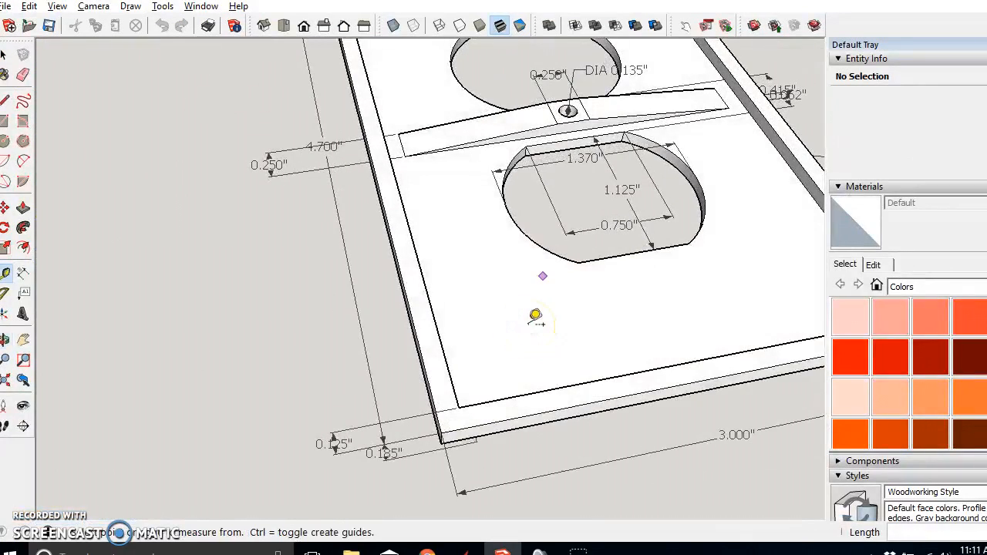
pyautogui.scroll(-4, 532, 316)
pyautogui.scroll(5, 567, 160)
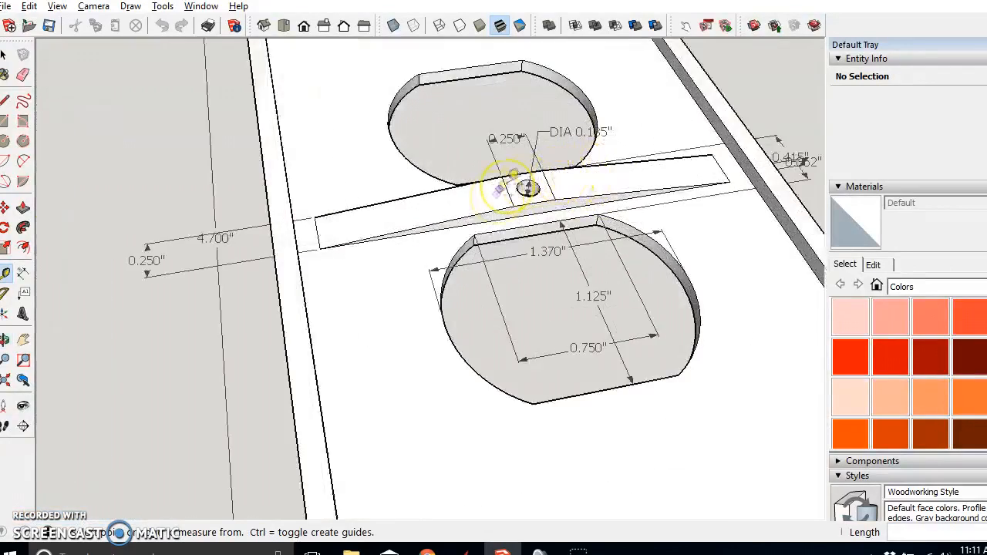
pyautogui.scroll(2, 526, 189)
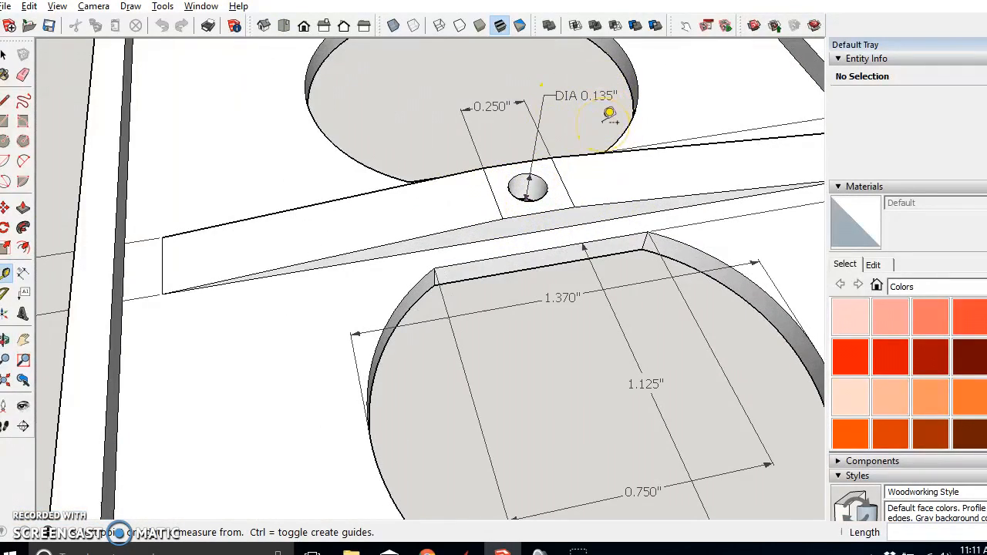
pyautogui.moveTo(501, 549)
pyautogui.click(529, 462)
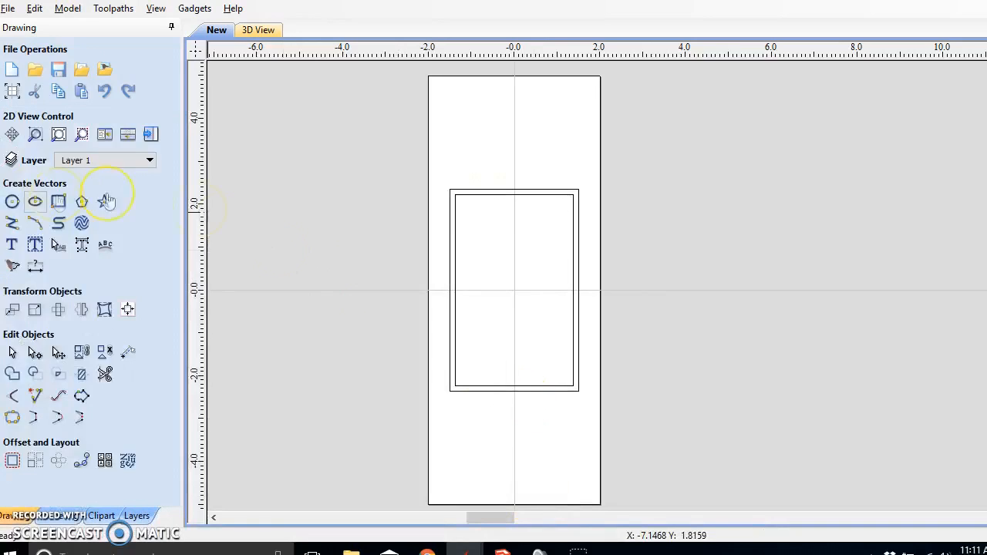
pyautogui.click(13, 206)
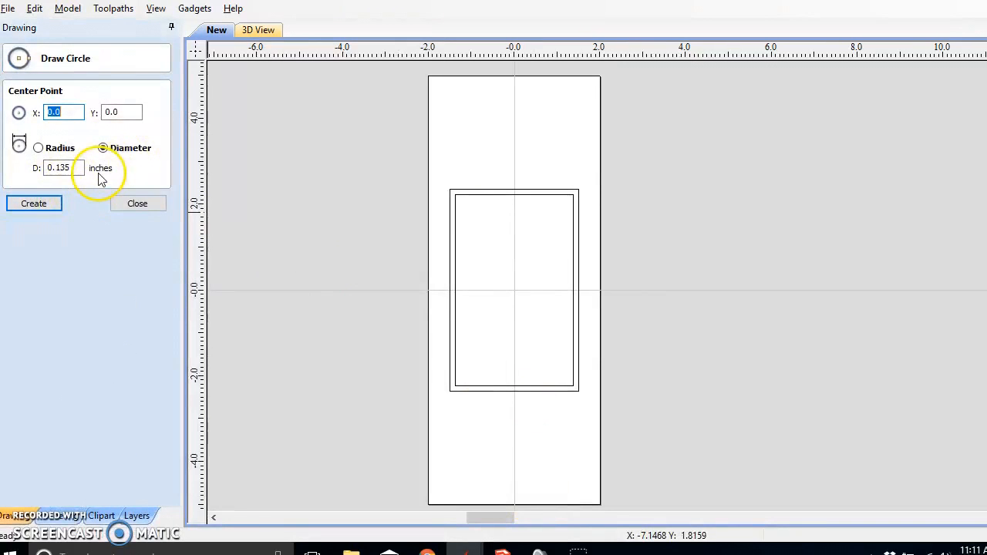
pyautogui.click(33, 205)
pyautogui.click(138, 205)
# Try to move the screw hole circle away from the origin
pyautogui.scroll(5, 541, 324)
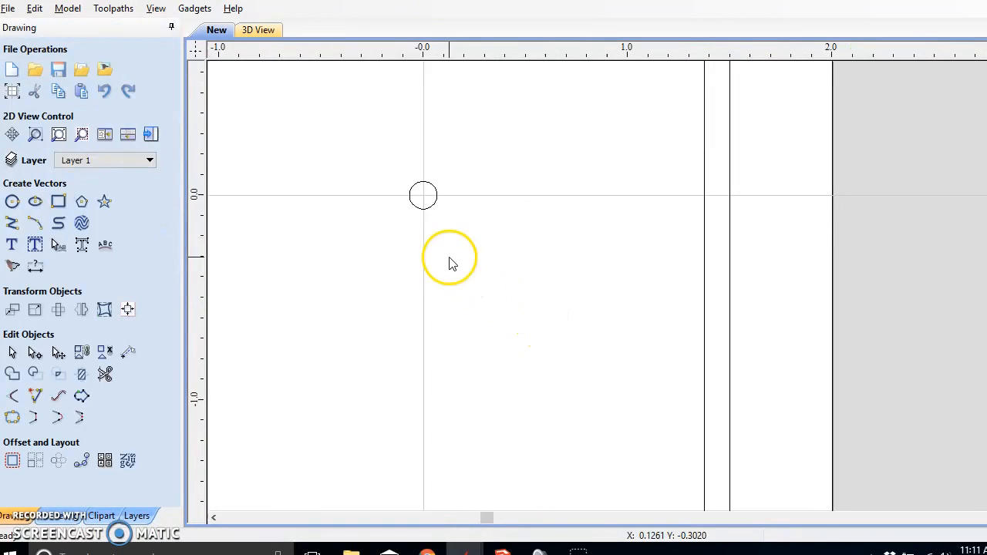
pyautogui.click(421, 193)
pyautogui.moveTo(427, 207); pyautogui.dragTo(506, 235)
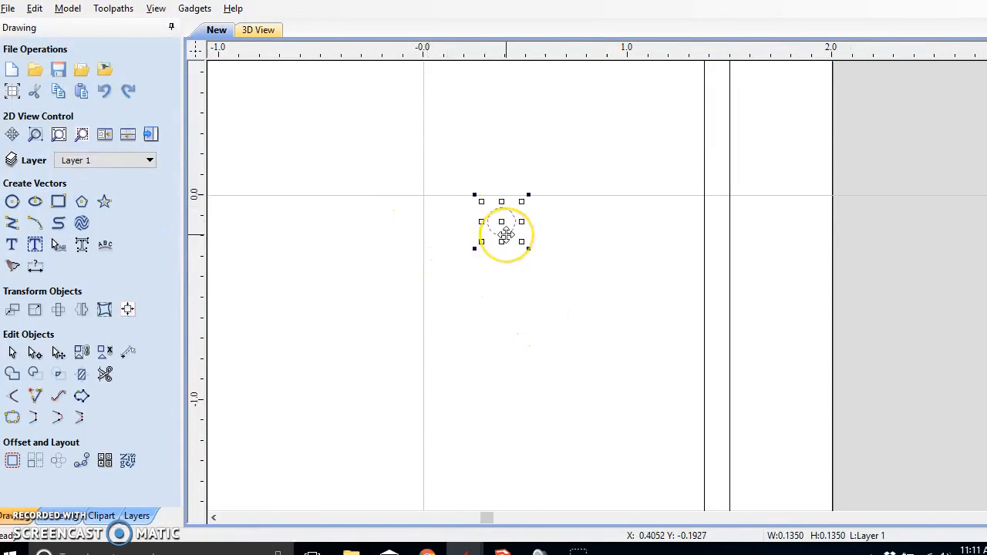
pyautogui.click(334, 286)
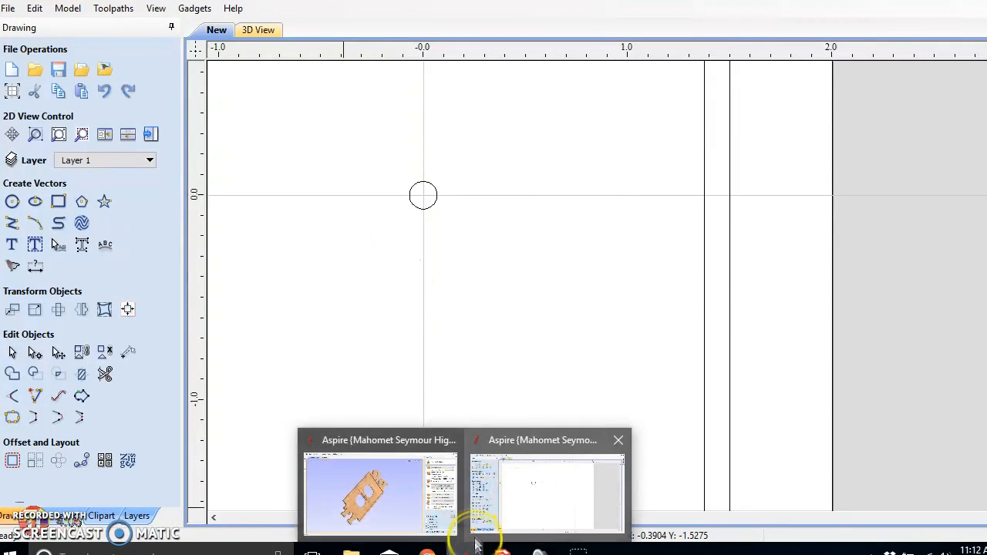
# Check the receptacle opening's dimensions in SketchUp, and in Aspire draw a square-cornered rectangle 0.75 by 1.125 inches centred at 0,0
pyautogui.click(502, 550)
pyautogui.scroll(-3, 532, 359)
pyautogui.moveTo(562, 416)
pyautogui.keyDown('shift'); pyautogui.mouseDown(button='middle')
pyautogui.moveTo(514, 419)
pyautogui.moveTo(304, 269)
pyautogui.moveTo(368, 284)
pyautogui.mouseUp(button='middle'); pyautogui.keyUp('shift')
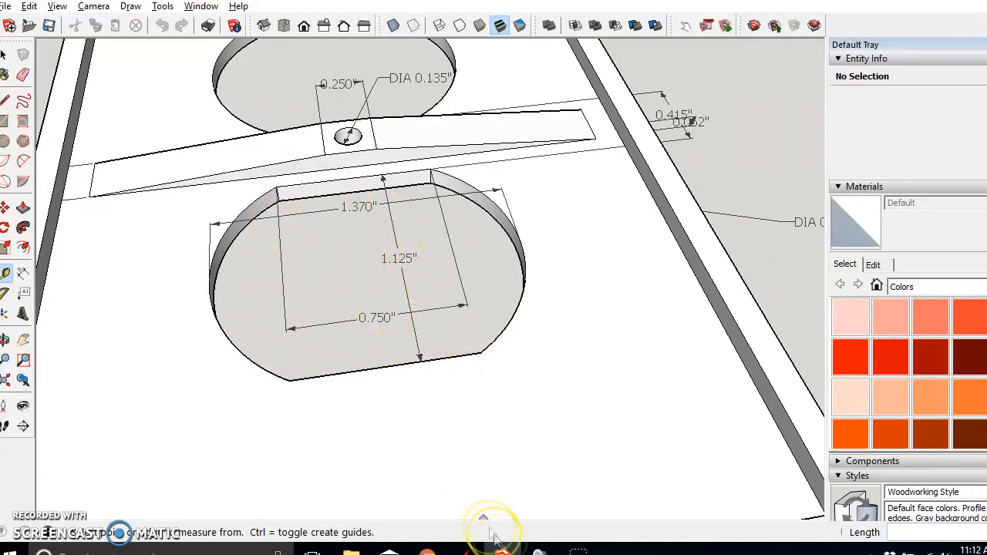
pyautogui.moveTo(500, 549)
pyautogui.click(496, 489)
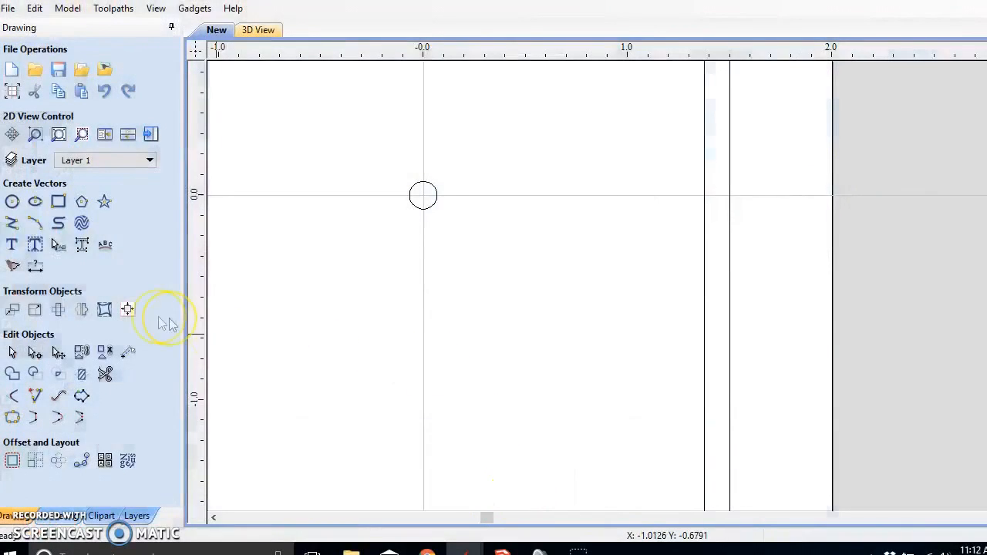
pyautogui.click(58, 201)
pyautogui.doubleClick(106, 294)
pyautogui.write('.75')
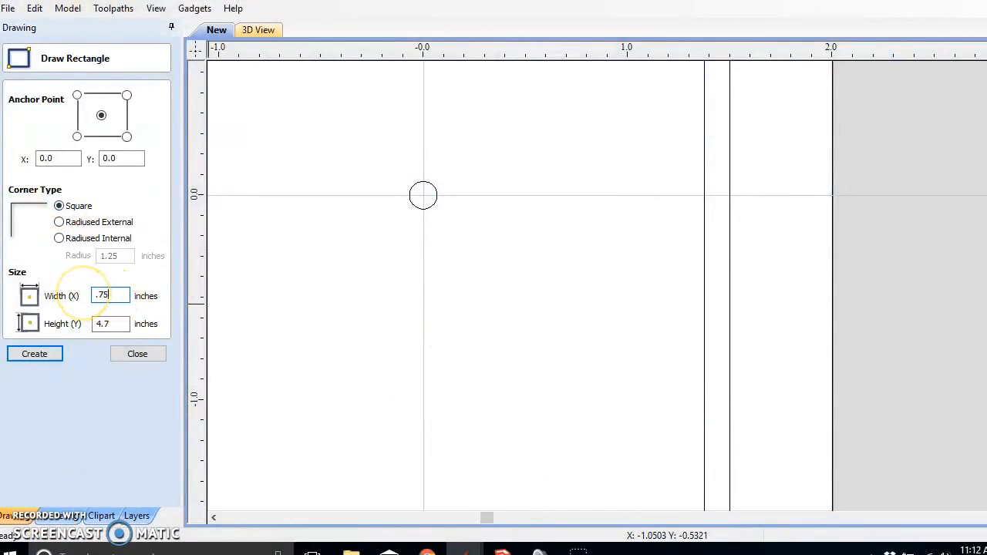
pyautogui.doubleClick(106, 323)
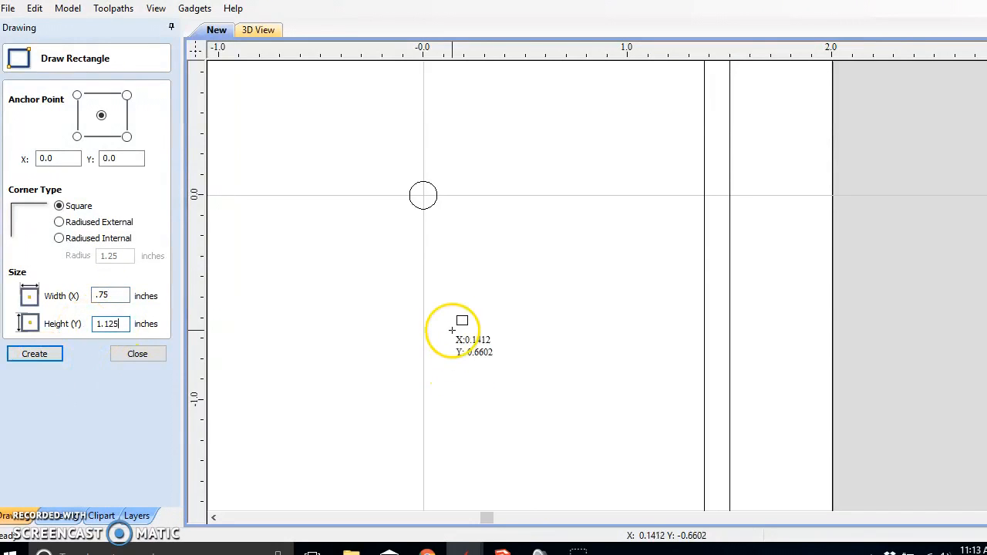
pyautogui.scroll(-3, 444, 326)
pyautogui.scroll(2, 452, 328)
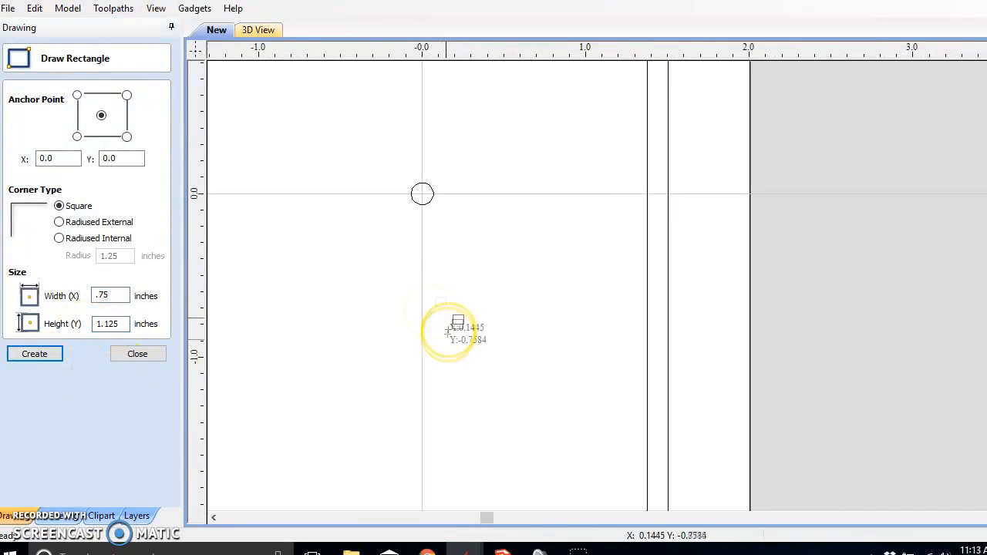
pyautogui.click(34, 353)
pyautogui.click(137, 353)
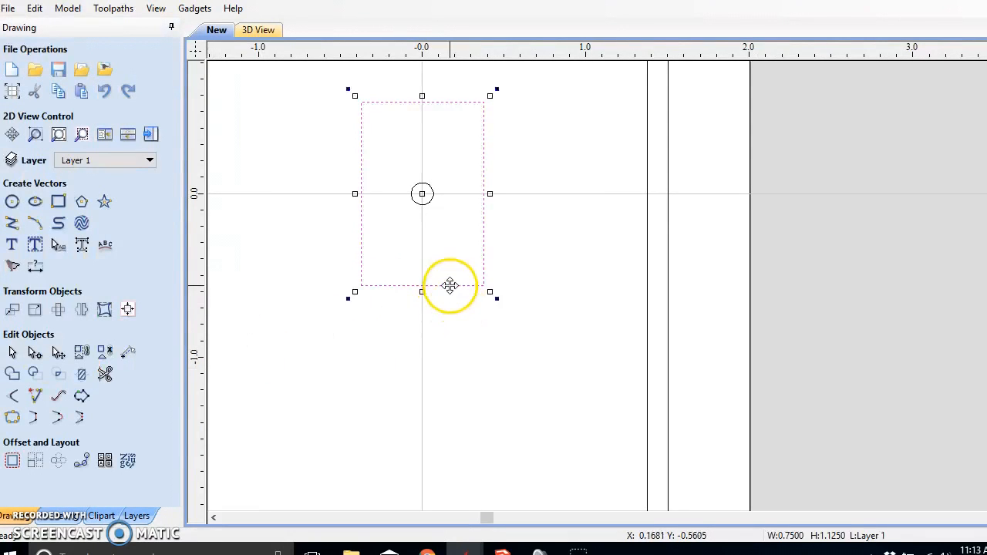
# Move the new rectangle below the screw hole circle so it is clear of it, and deselect it
pyautogui.moveTo(450, 286); pyautogui.dragTo(483, 460)
pyautogui.scroll(-3, 478, 433)
pyautogui.scroll(3, 479, 433)
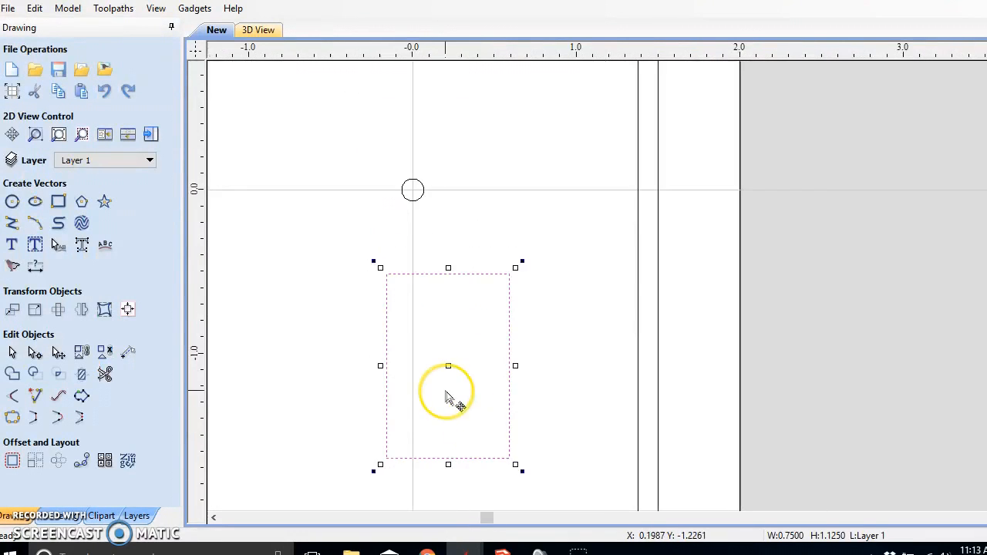
pyautogui.click(378, 302)
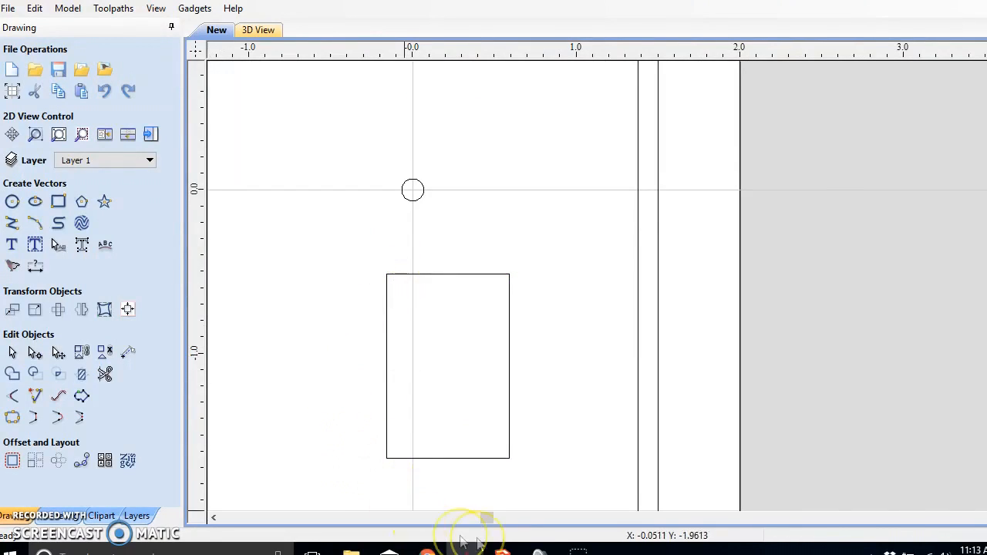
# Check the receptacle opening's overall width in SketchUp, and in Aspire draw a horizontal line 1.37 inches long across the small rectangle
pyautogui.click(501, 552)
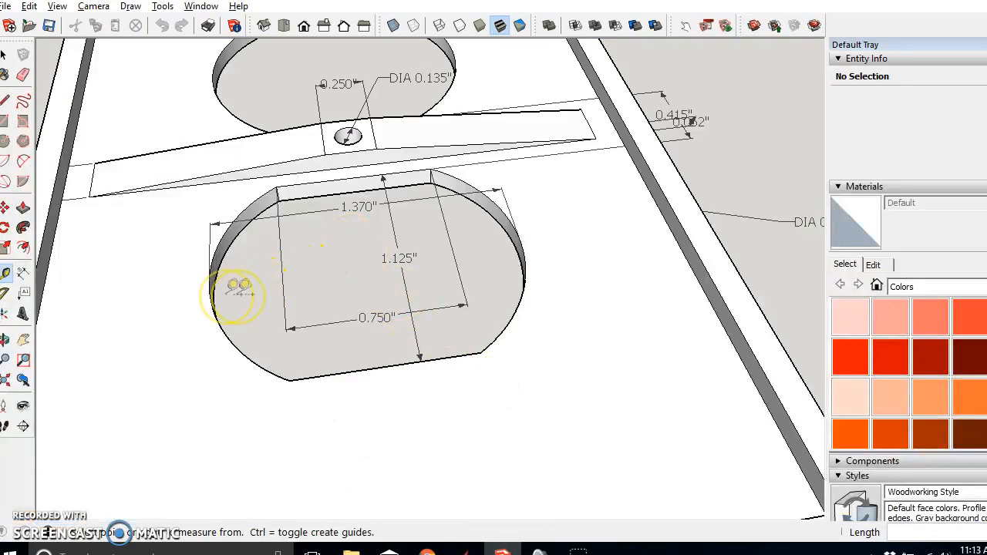
pyautogui.scroll(4, 232, 282)
pyautogui.scroll(-4, 185, 274)
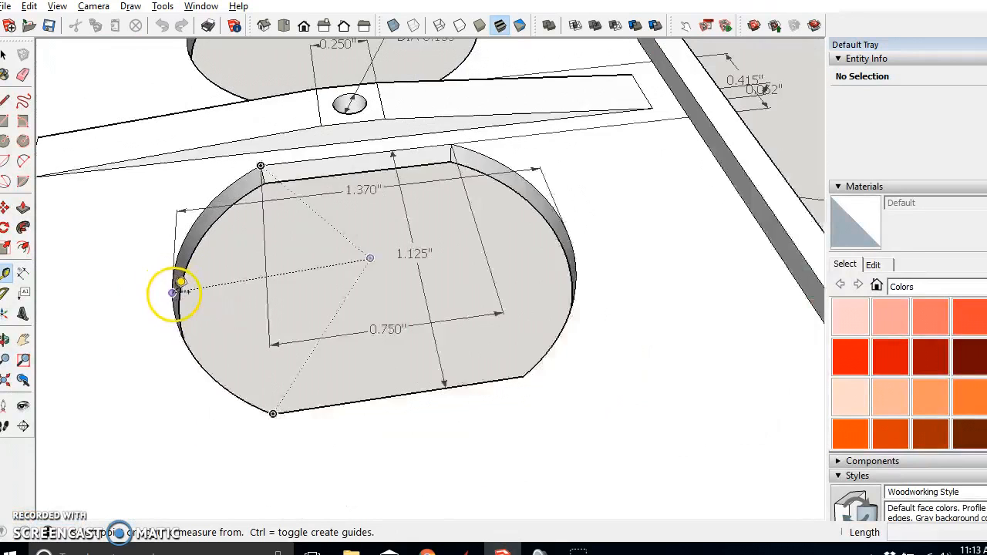
pyautogui.scroll(-1, 180, 283)
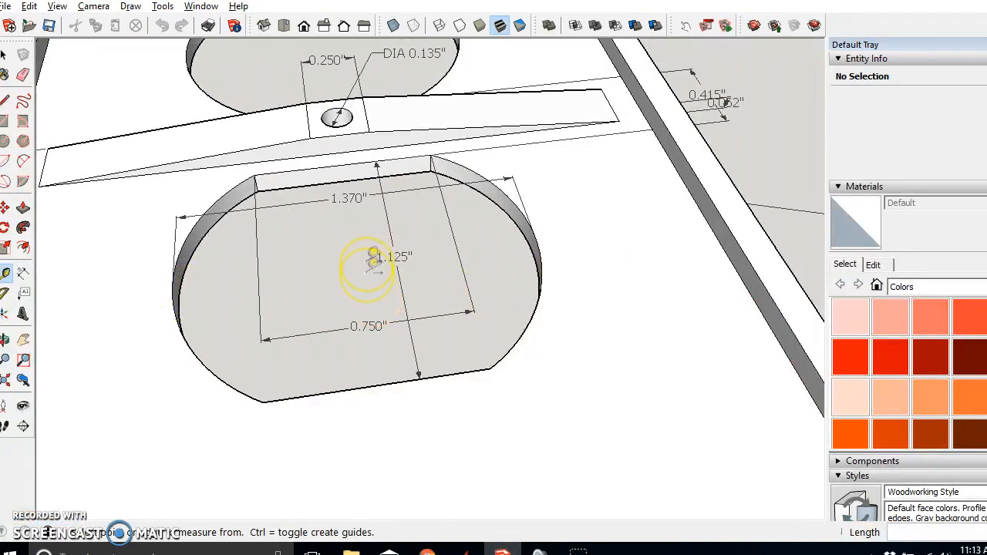
pyautogui.moveTo(501, 549)
pyautogui.click(548, 513)
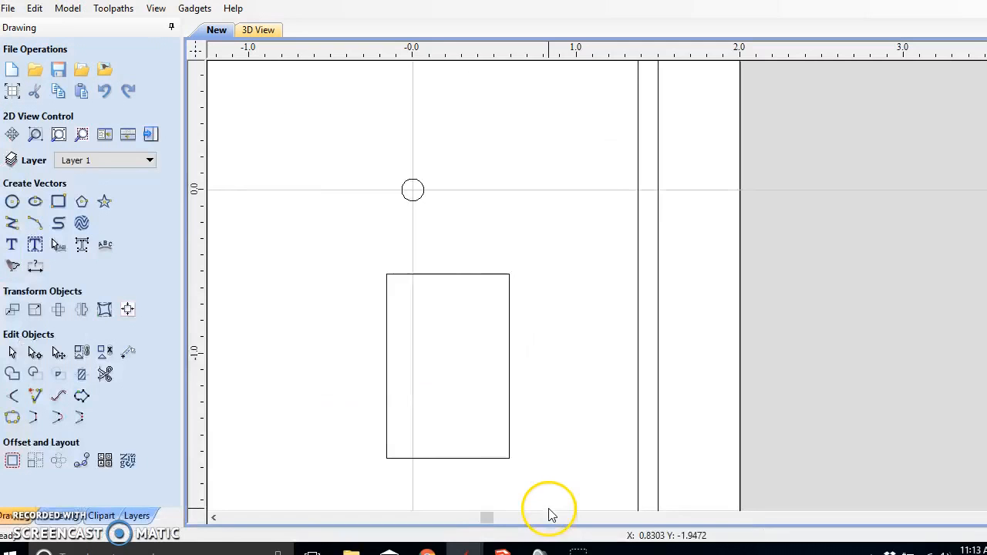
pyautogui.click(11, 223)
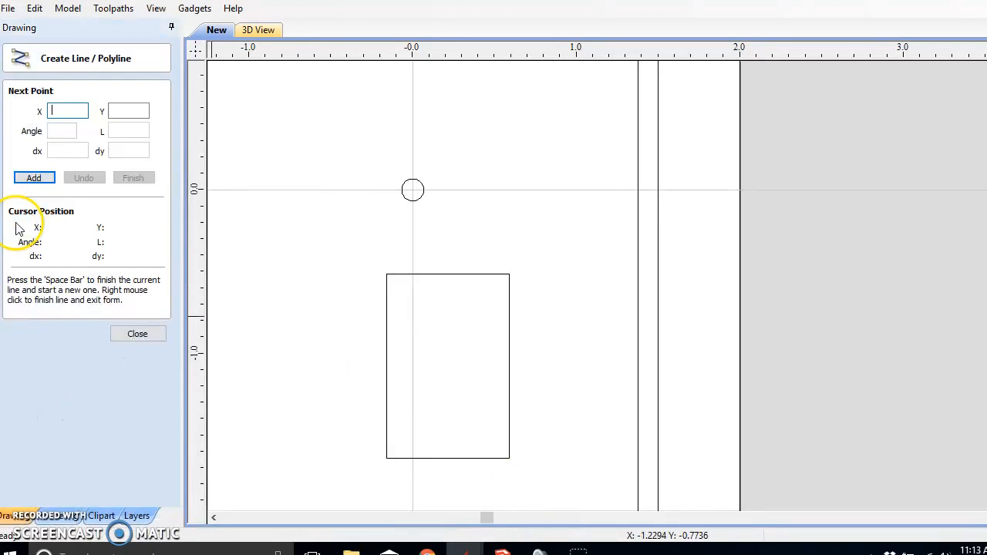
pyautogui.click(304, 359)
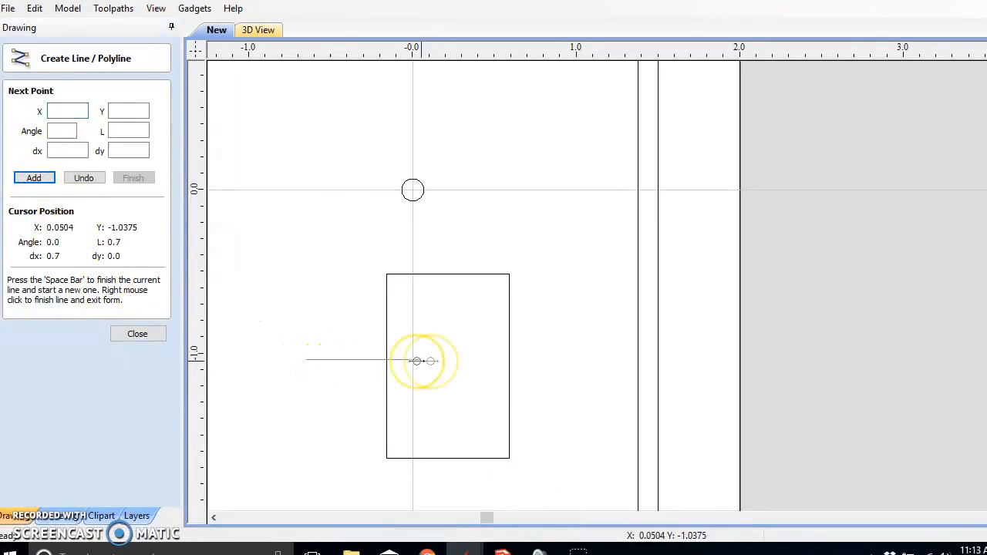
pyautogui.click(78, 151)
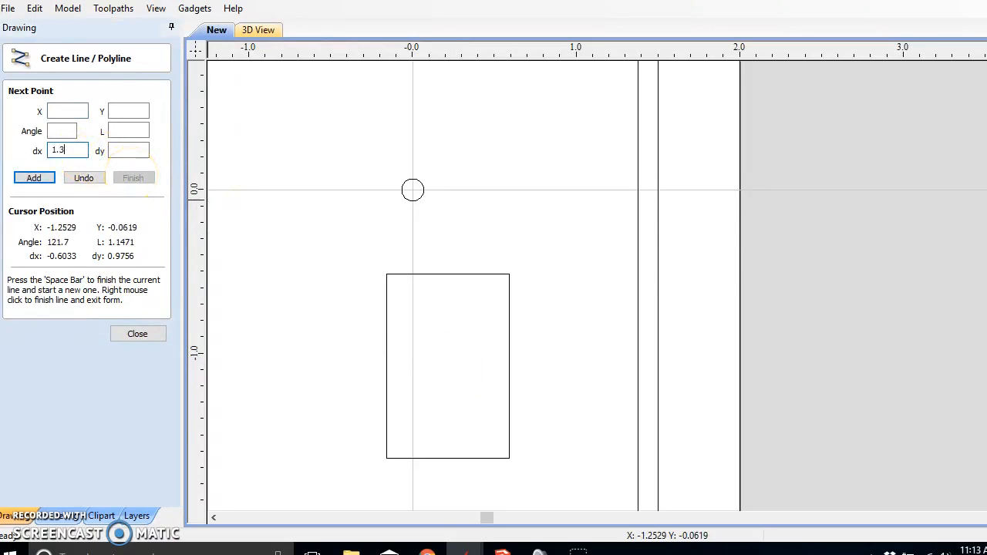
pyautogui.click(34, 177)
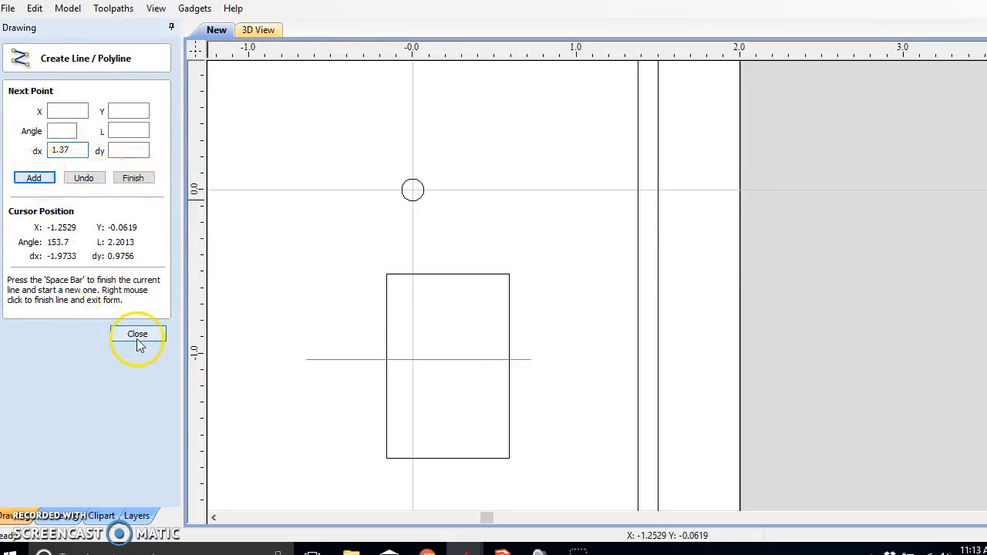
pyautogui.click(137, 334)
# Align the horizontal line to the centre of the small rectangle in both directions
pyautogui.click(351, 358)
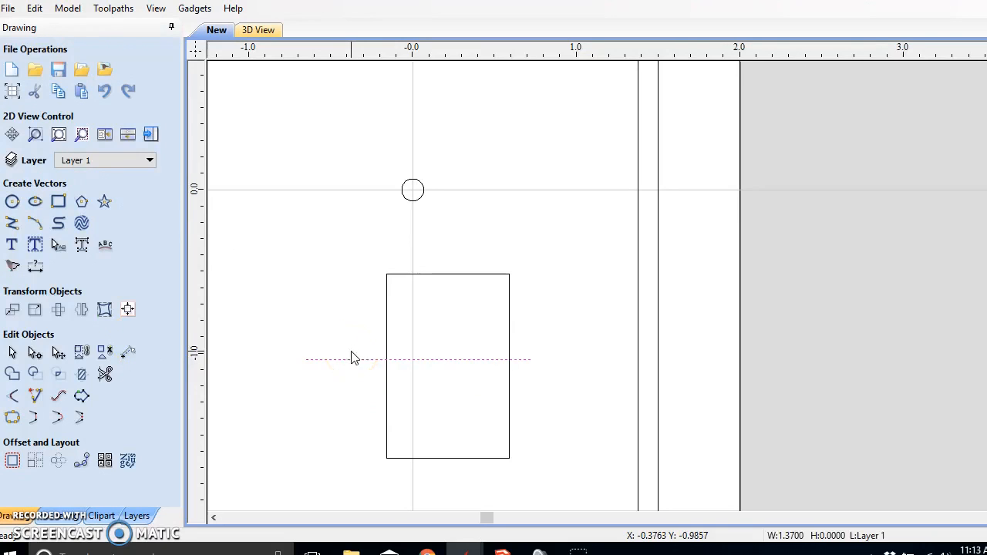
pyautogui.keyDown('shift'); pyautogui.click(388, 347); pyautogui.keyUp('shift')
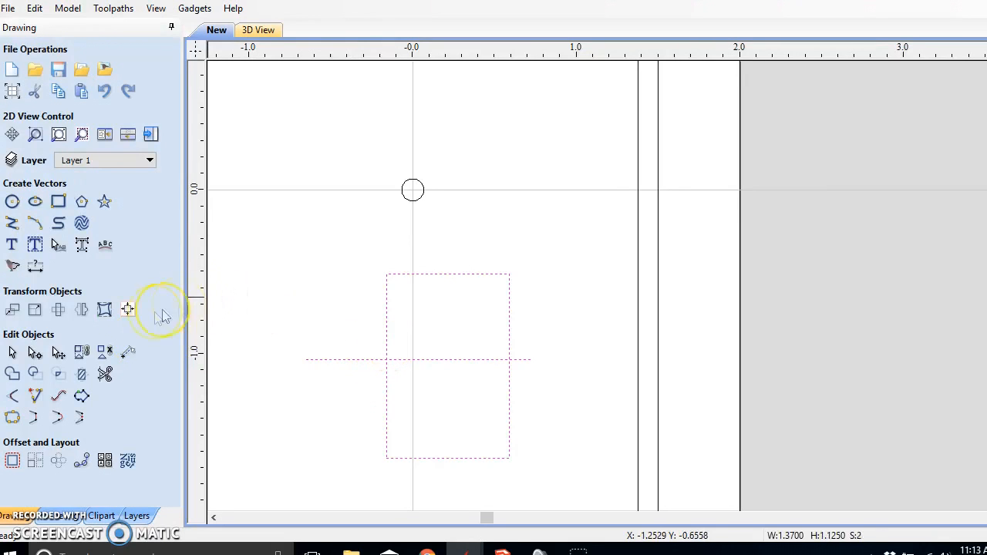
pyautogui.click(128, 310)
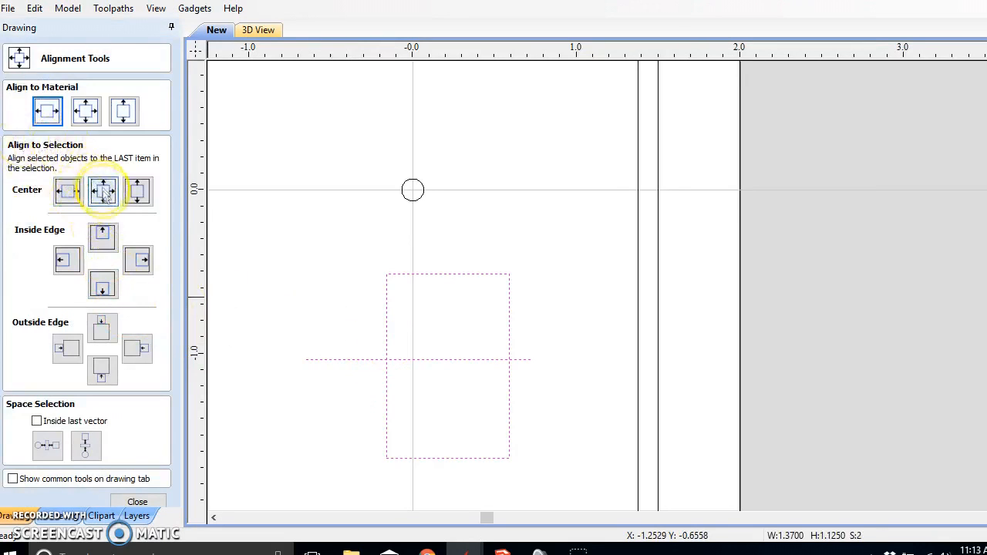
pyautogui.click(137, 501)
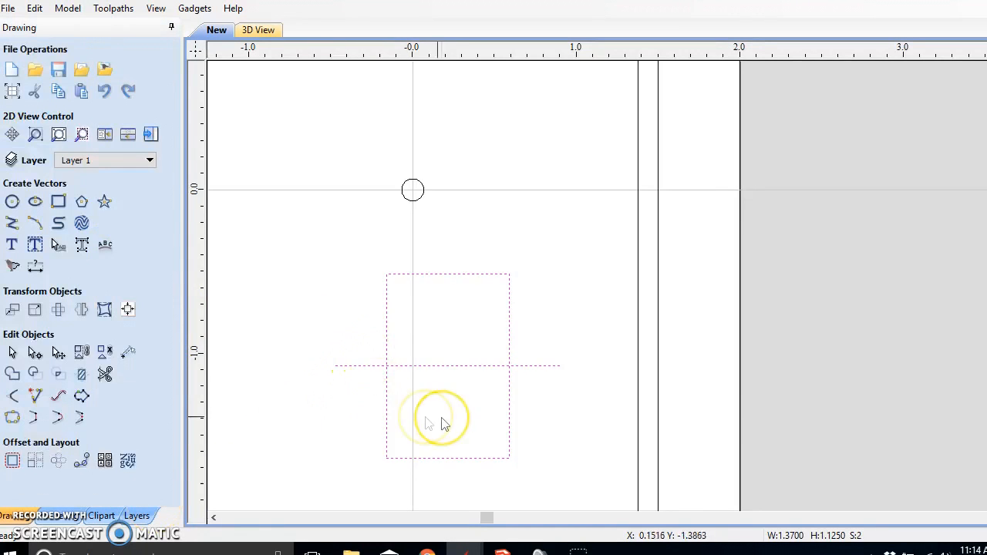
pyautogui.click(440, 419)
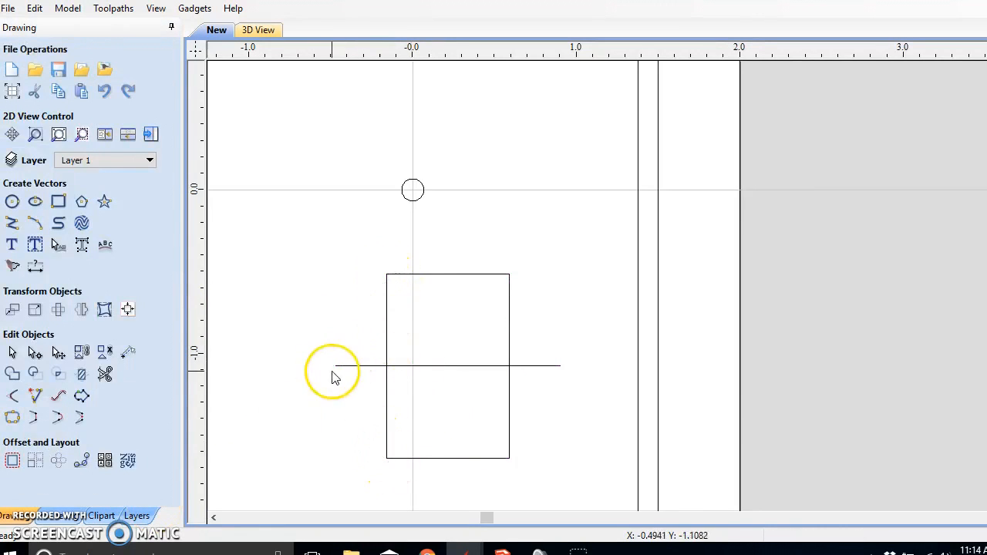
# Draw a three-point arc on each side of the small rectangle, from corner to corner through the horizontal line's end
pyautogui.click(35, 224)
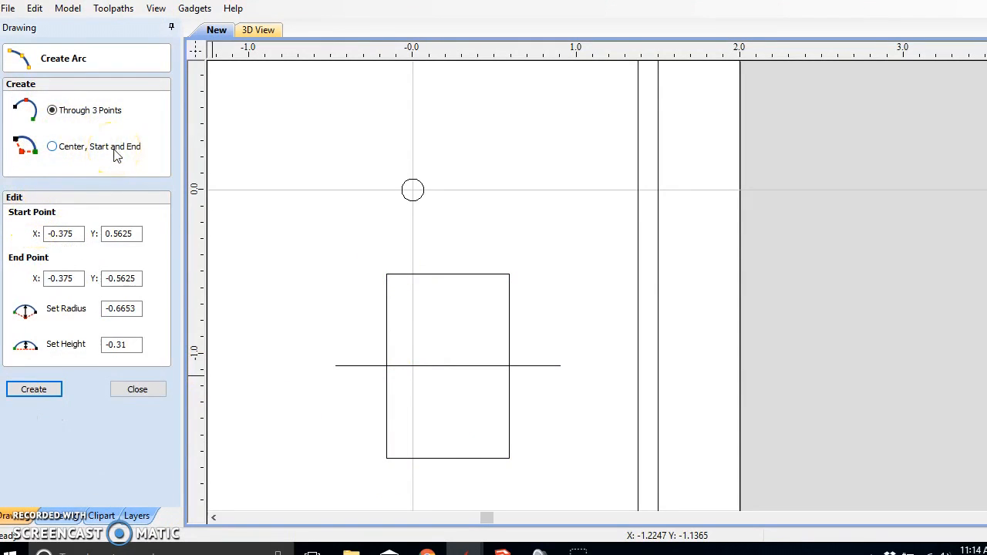
pyautogui.moveTo(386, 276); pyautogui.dragTo(385, 458)
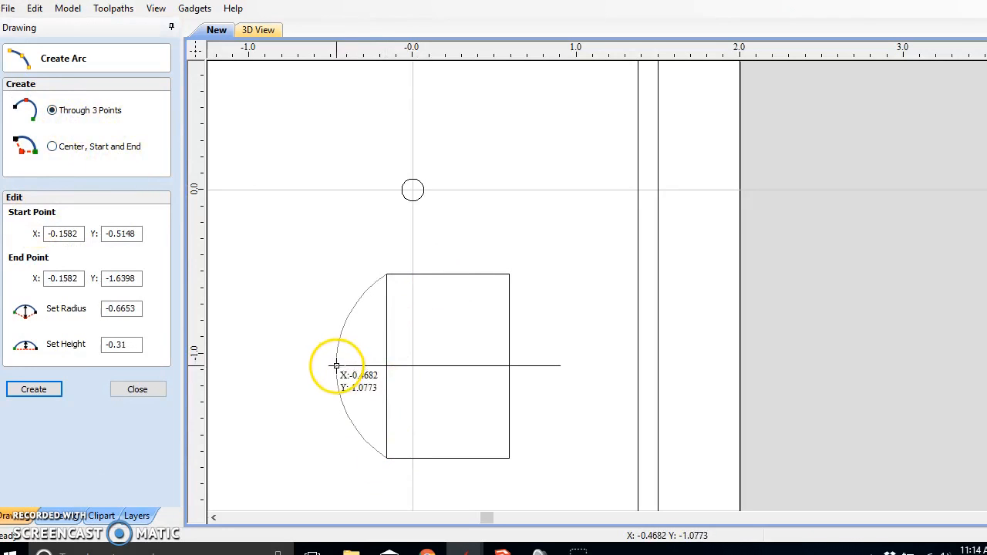
pyautogui.click(337, 365)
pyautogui.moveTo(509, 275); pyautogui.dragTo(509, 458)
pyautogui.click(562, 367)
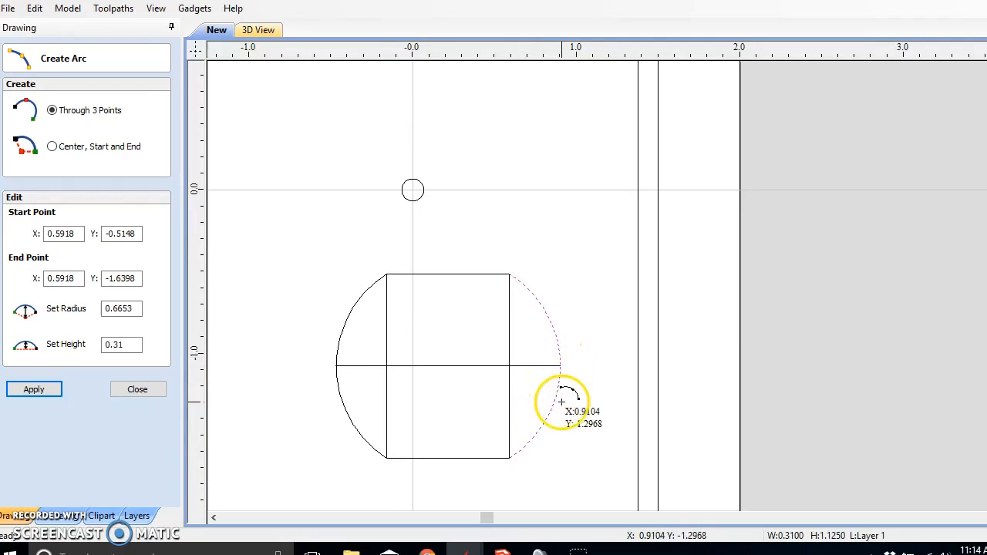
pyautogui.click(137, 390)
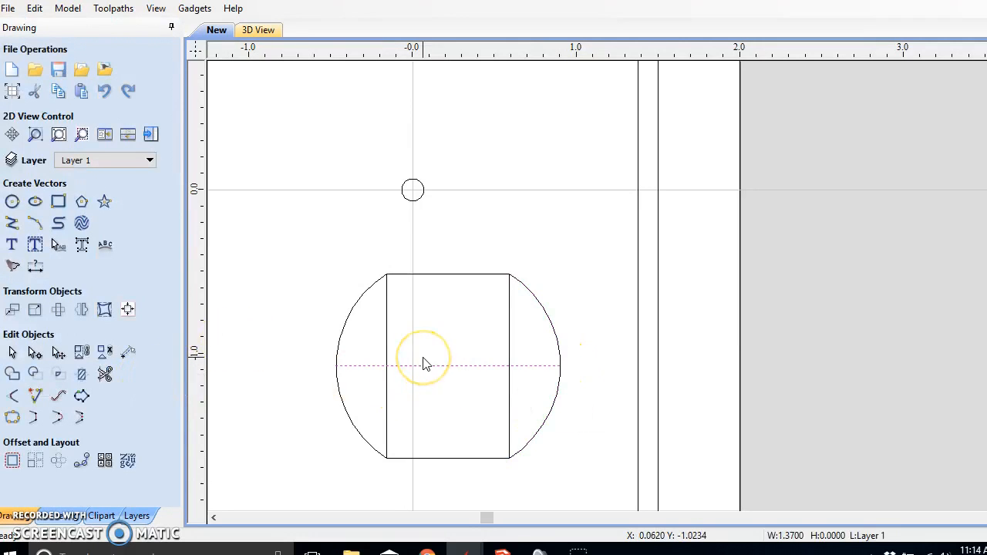
# Remove the horizontal line and trim away the rectangle's two vertical sides, rejoining the trimmed sections automatically
pyautogui.click(104, 374)
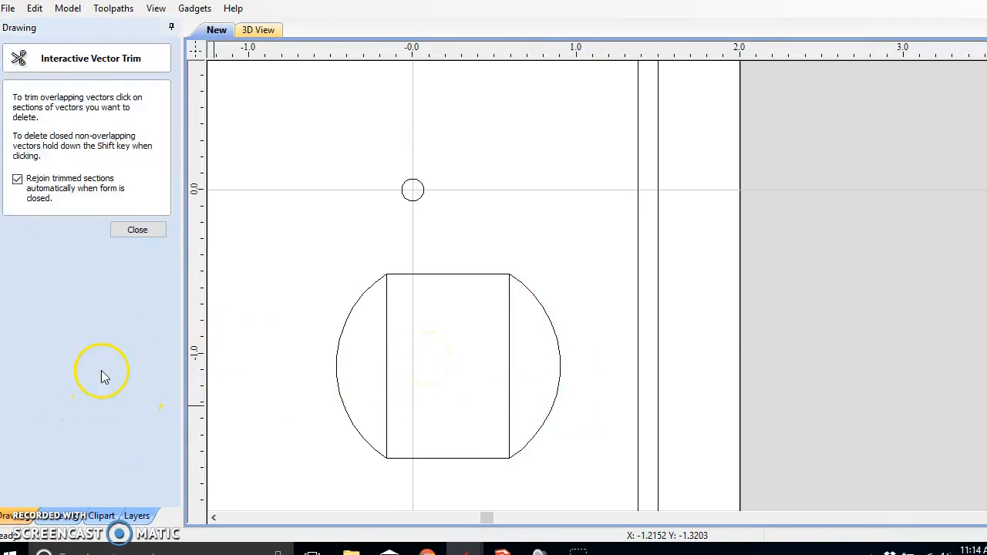
pyautogui.click(386, 356)
pyautogui.click(509, 352)
pyautogui.click(137, 229)
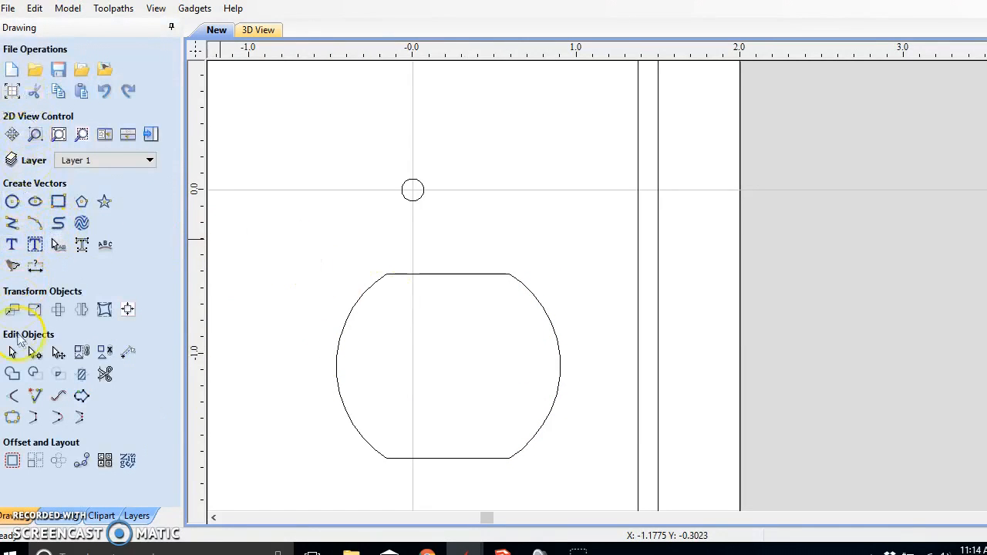
# Select the receptacle opening outline to check that its arcs and straight edges form one joined vector
pyautogui.click(12, 352)
pyautogui.click(426, 276)
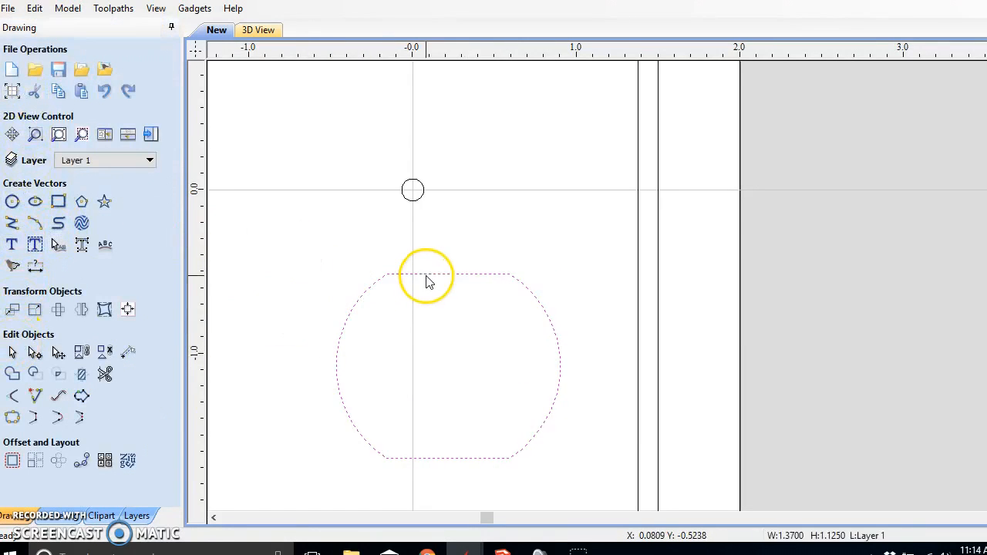
pyautogui.rightClick(465, 287)
pyautogui.click(423, 337)
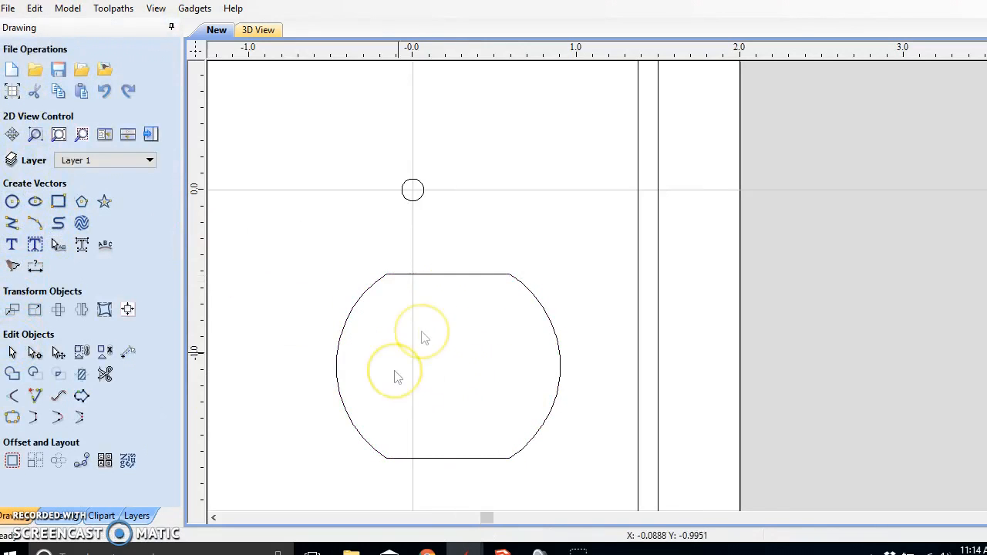
pyautogui.click(476, 276)
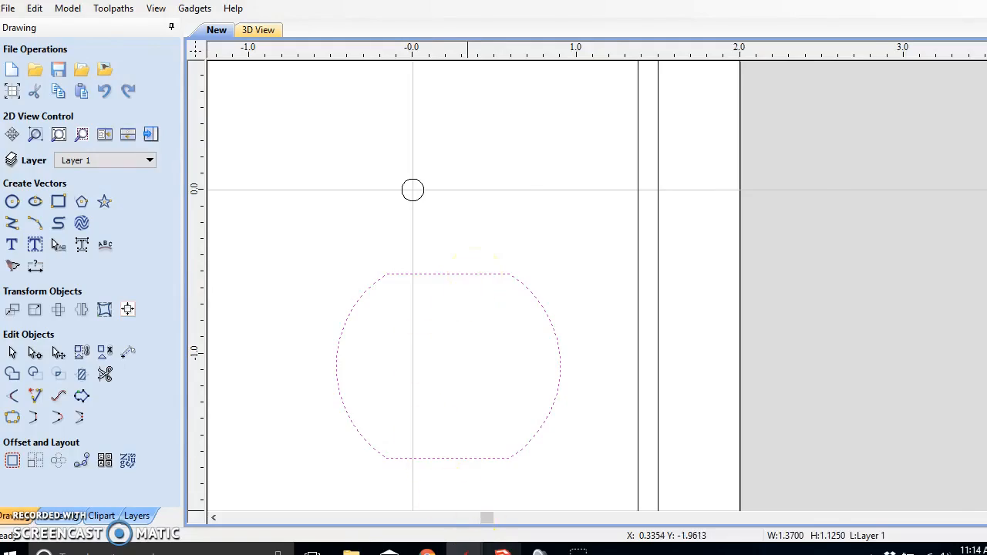
# Switch to the SketchUp model to check the gap dimension between the two receptacle openings, and return to the Aspire drawing
pyautogui.click(503, 552)
pyautogui.moveTo(457, 212); pyautogui.dragTo(414, 274, button='middle')
pyautogui.keyDown('shift'); pyautogui.moveTo(485, 270); pyautogui.dragTo(131, 250, button='middle'); pyautogui.keyUp('shift')
pyautogui.scroll(3, 443, 194)
pyautogui.scroll(3, 496, 174)
pyautogui.scroll(-5, 485, 166)
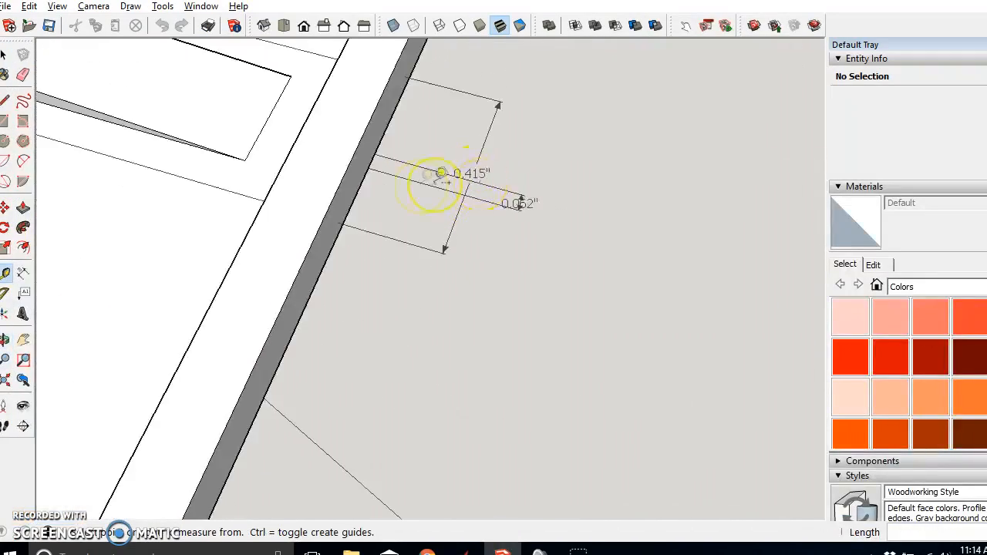
pyautogui.moveTo(50, 129); pyautogui.dragTo(172, 225, button='middle')
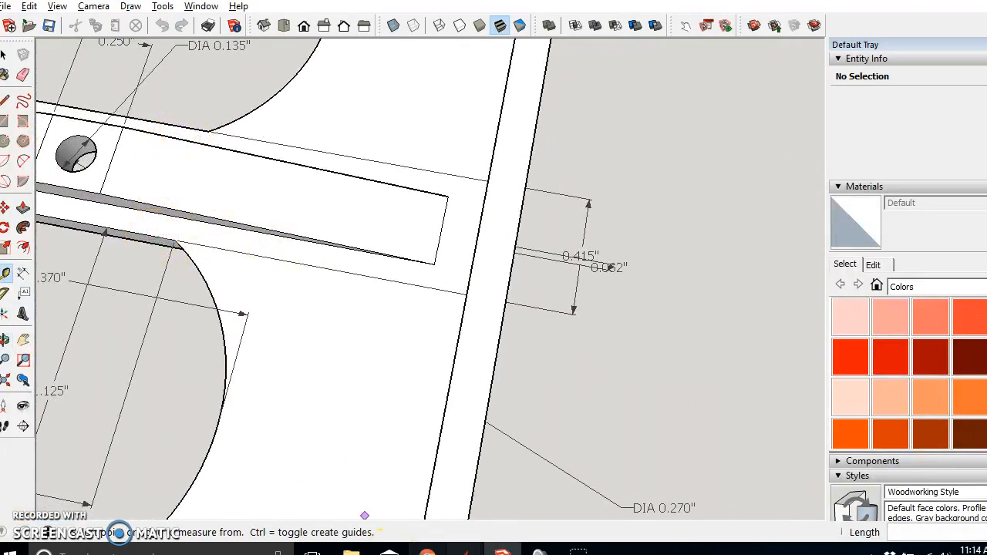
pyautogui.moveTo(464, 548)
pyautogui.click(513, 478)
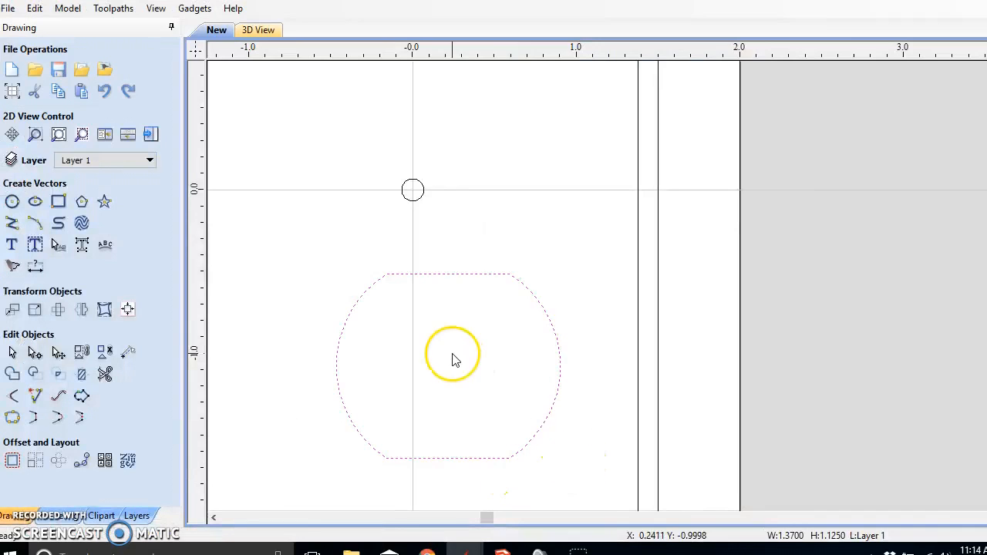
# Array copy the receptacle opening into 2 rows and 1 column with a vertical gap of 0.415
pyautogui.click(410, 418)
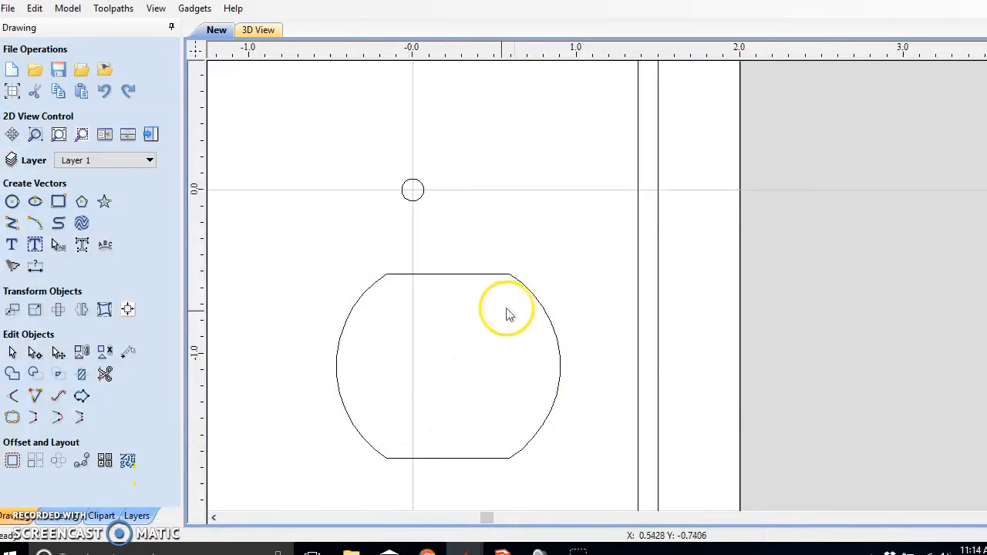
pyautogui.click(505, 276)
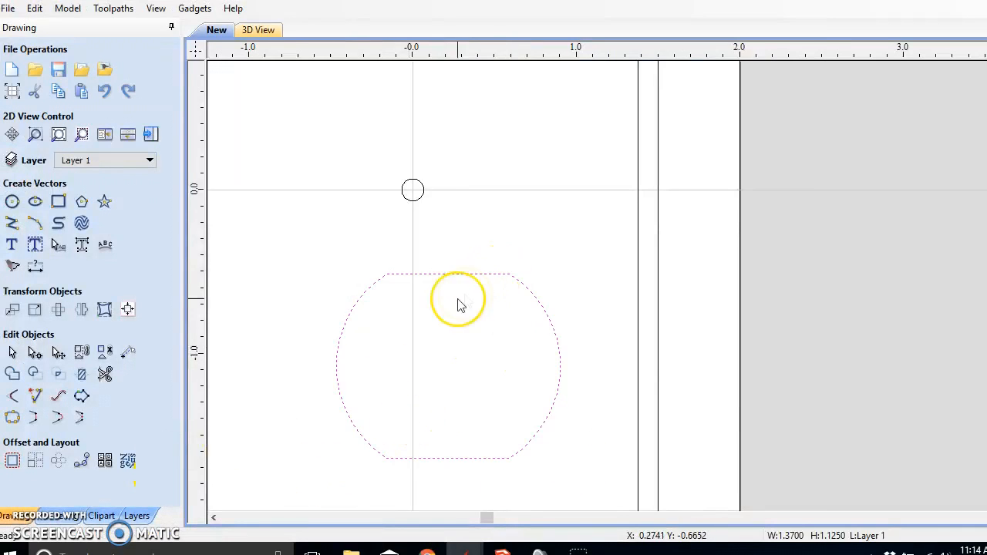
pyautogui.click(34, 463)
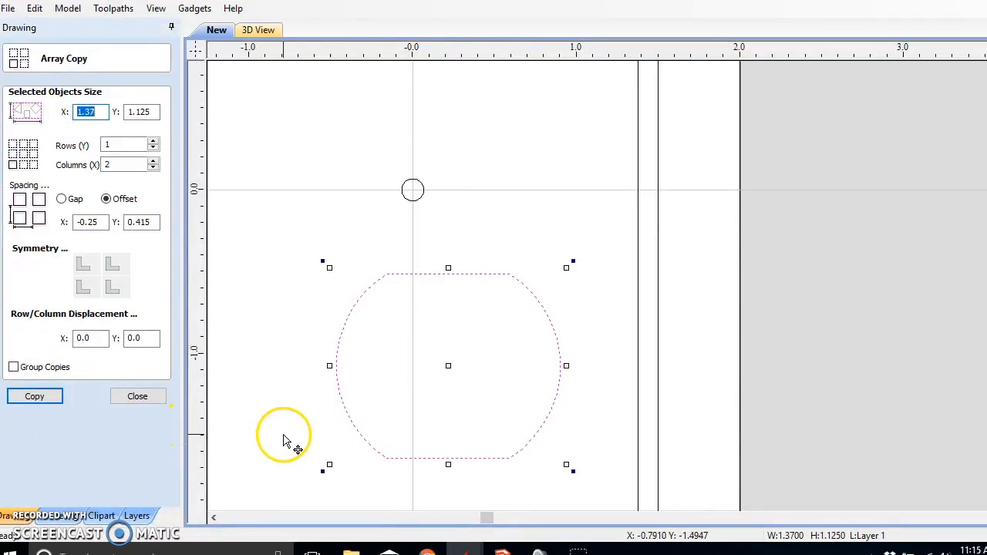
pyautogui.click(152, 168)
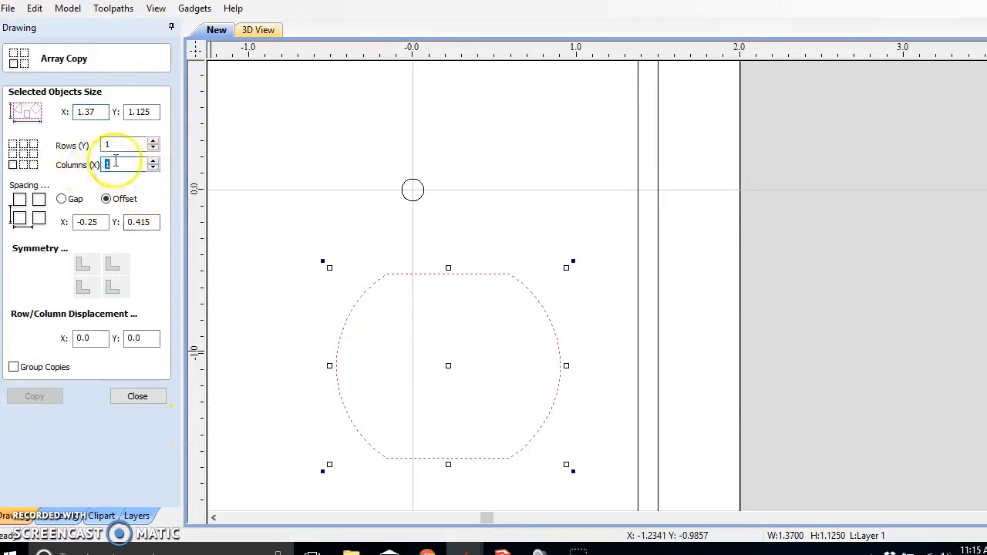
pyautogui.click(153, 143)
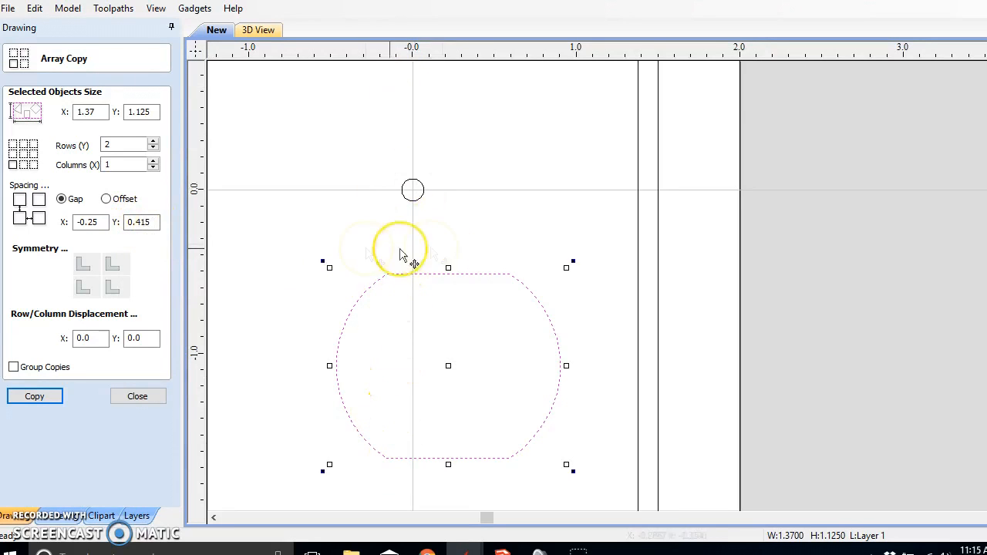
pyautogui.click(52, 398)
pyautogui.click(137, 398)
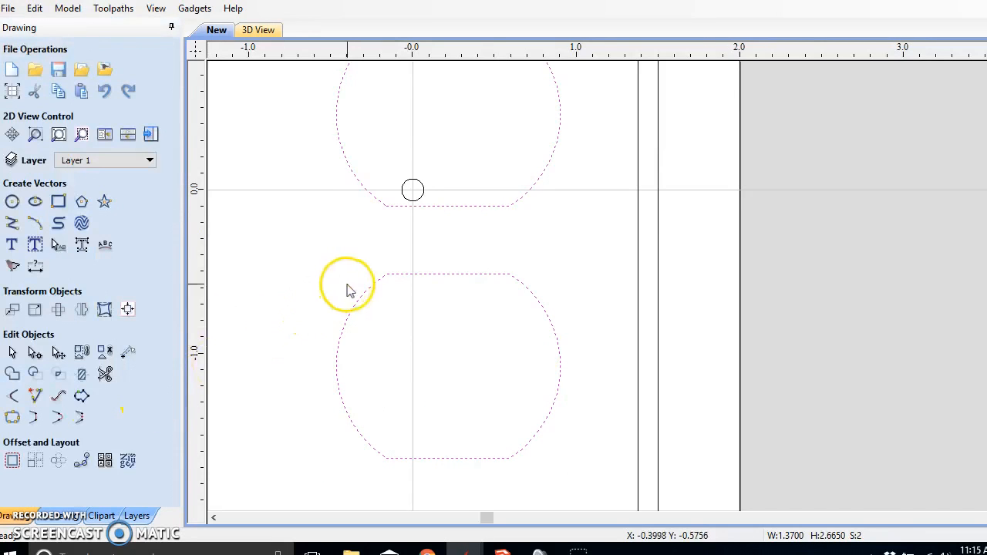
# Centre the pair of receptacle openings on the material around the small screw hole, and clear the selection
pyautogui.scroll(-3, 368, 255)
pyautogui.scroll(2, 359, 264)
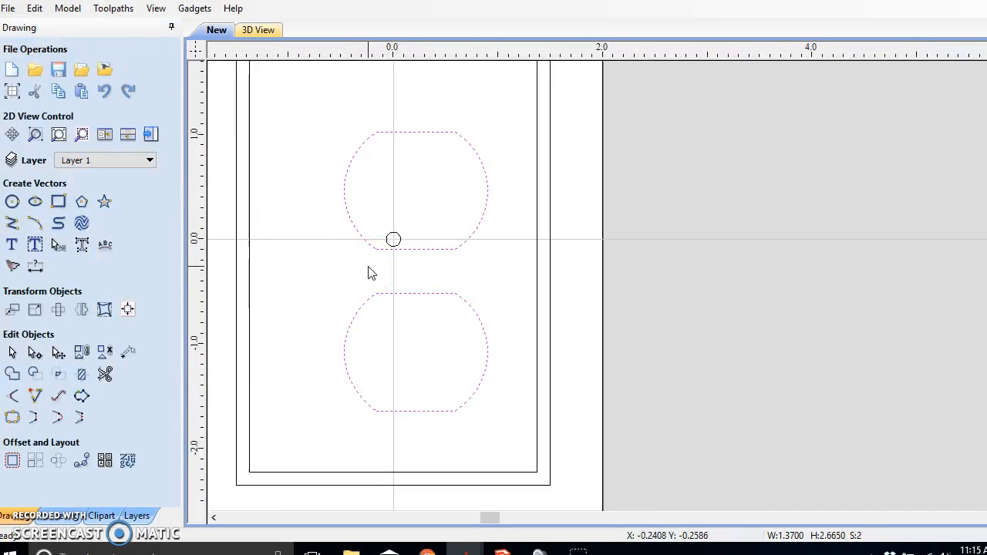
pyautogui.click(309, 276)
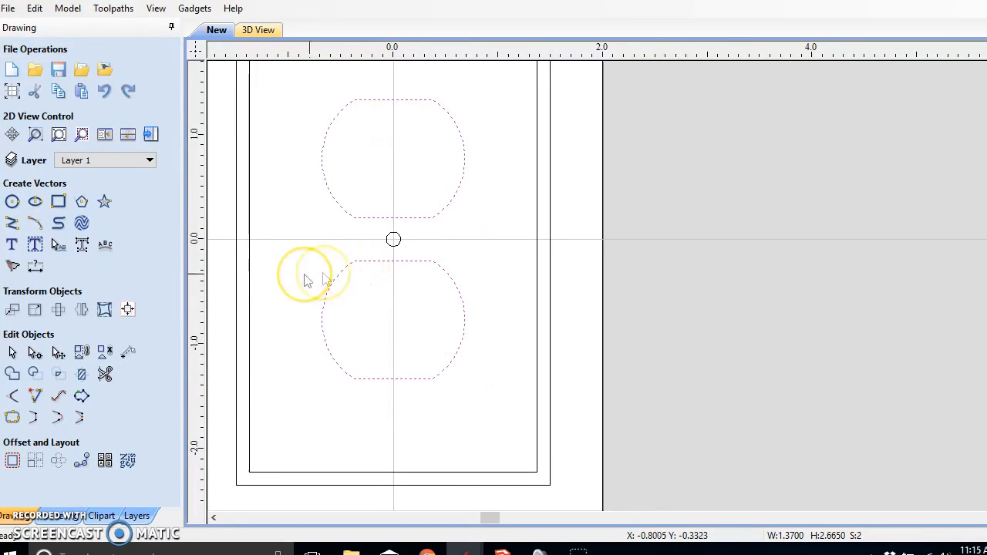
pyautogui.scroll(-2, 392, 246)
pyautogui.scroll(4, 378, 255)
pyautogui.scroll(-5, 391, 273)
pyautogui.scroll(3, 401, 276)
pyautogui.scroll(-2, 402, 276)
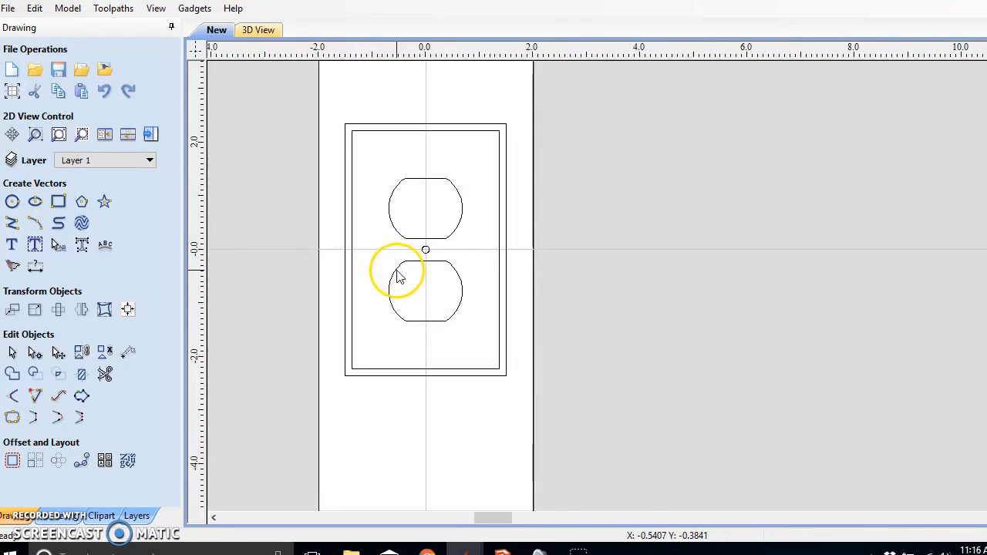
# Create the text "DO" in bold Rockwell with a height of 1 inch
pyautogui.moveTo(465, 550)
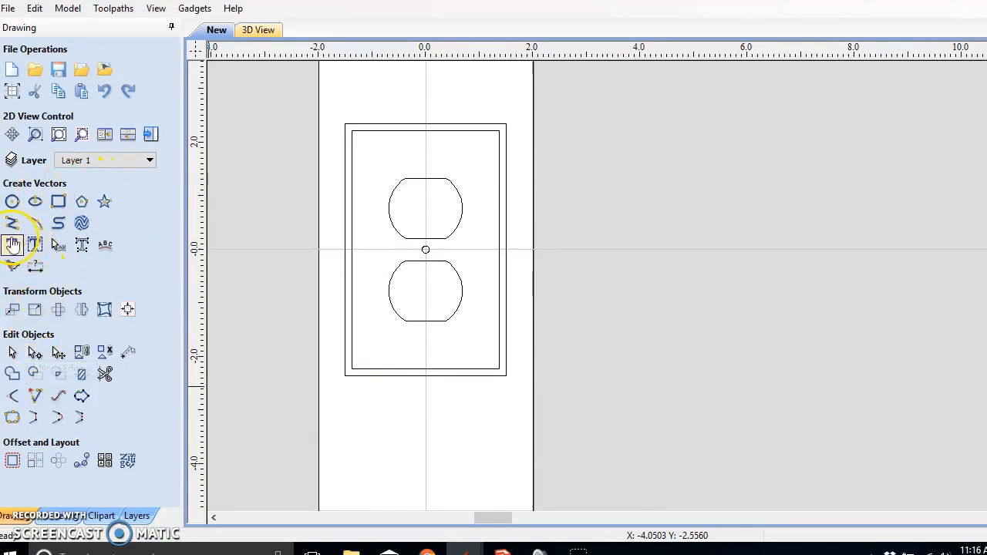
pyautogui.click(12, 246)
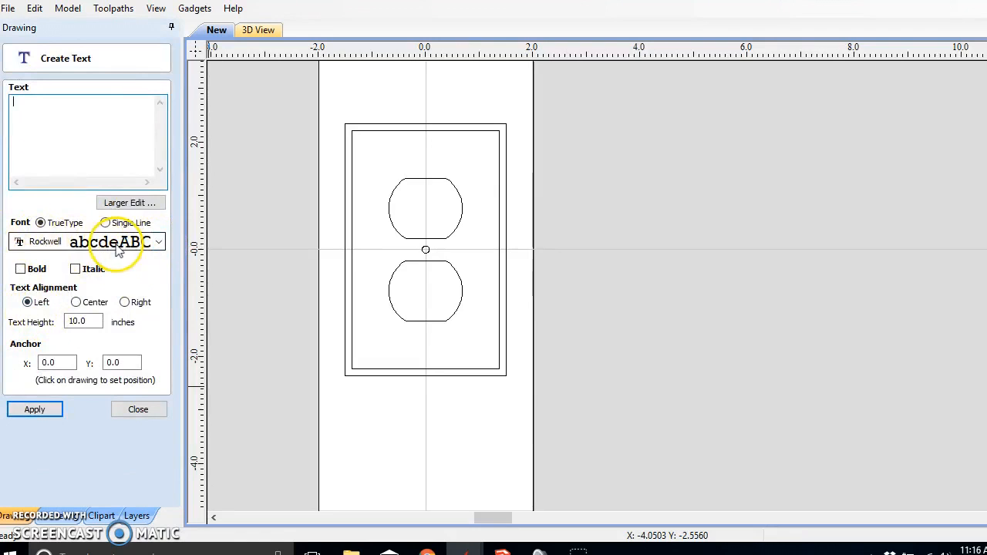
pyautogui.click(158, 241)
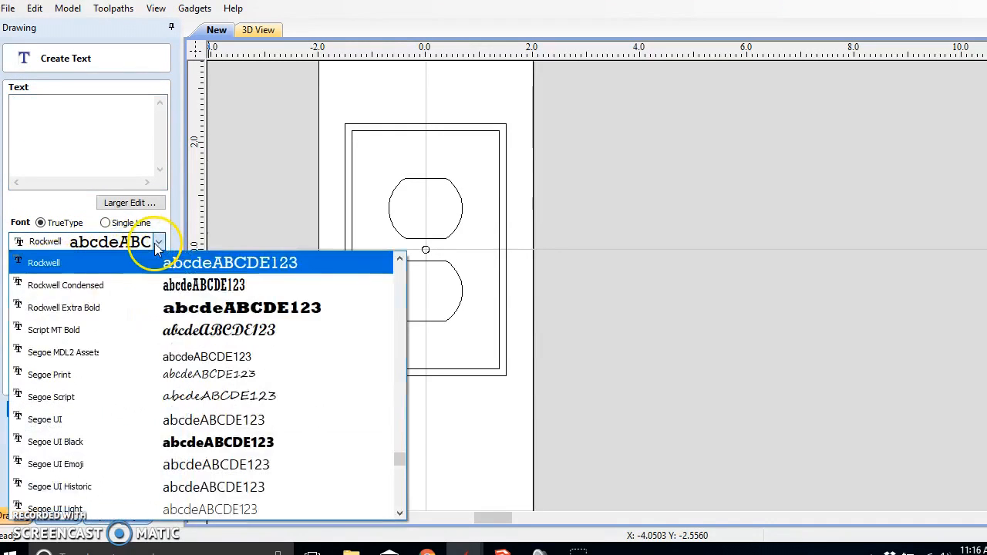
pyautogui.click(70, 158)
pyautogui.click(20, 270)
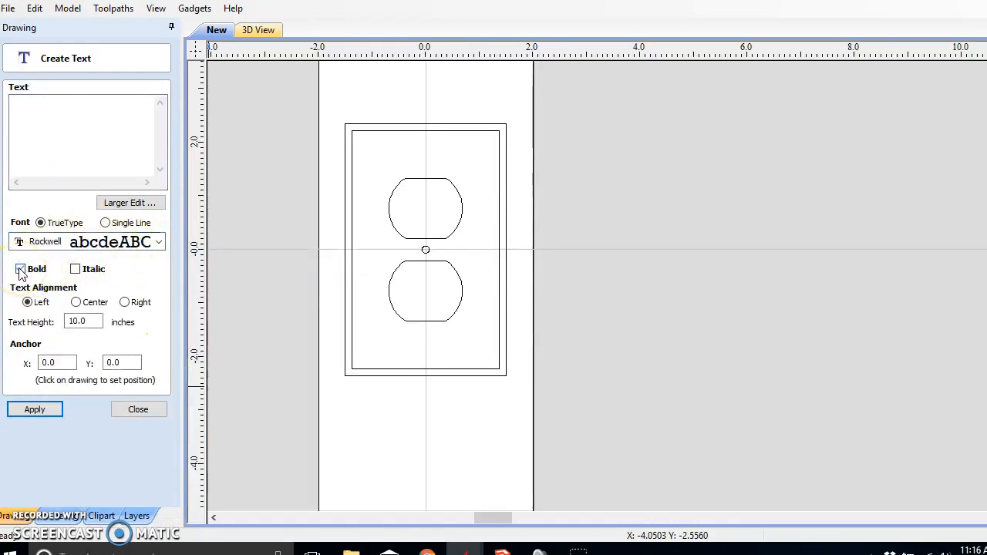
pyautogui.click(92, 322)
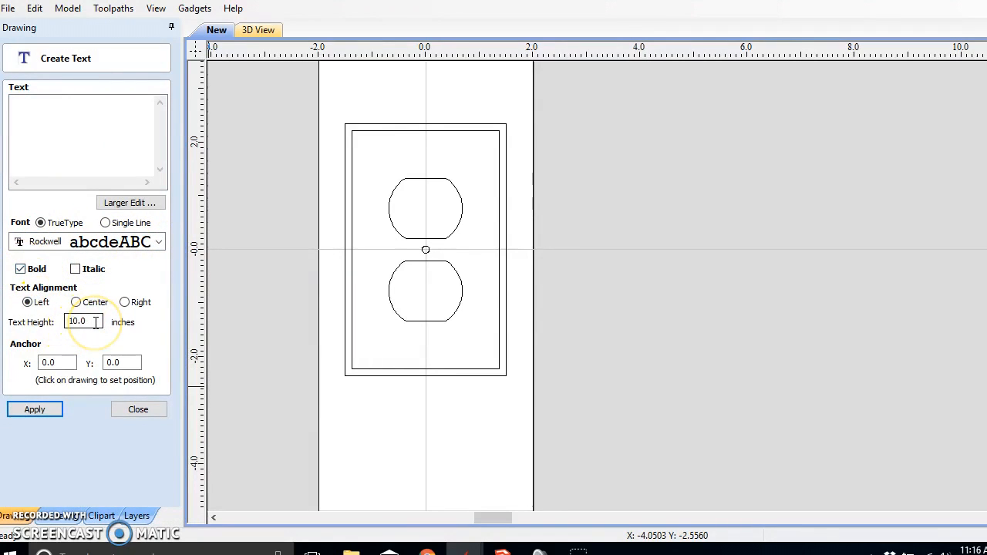
pyautogui.doubleClick(94, 323)
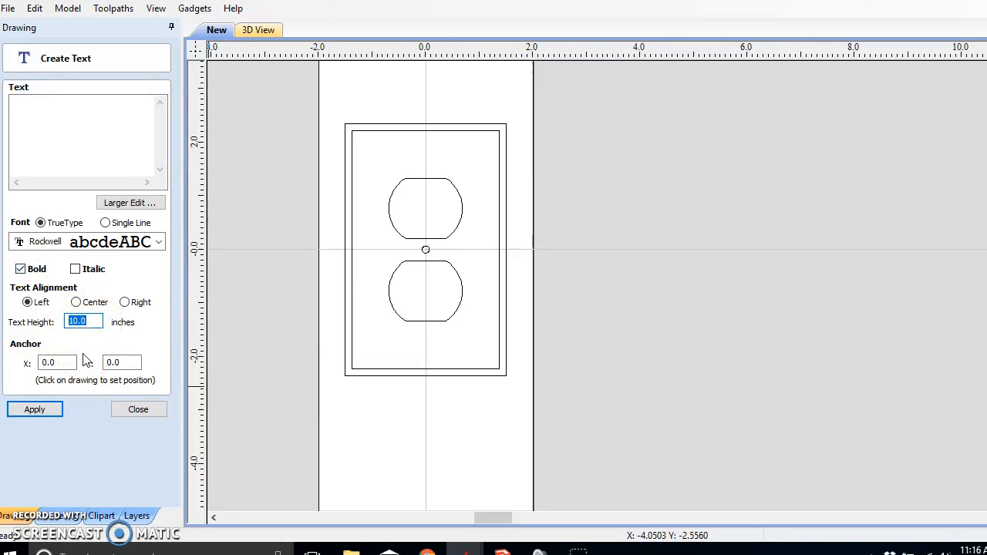
pyautogui.write('.')
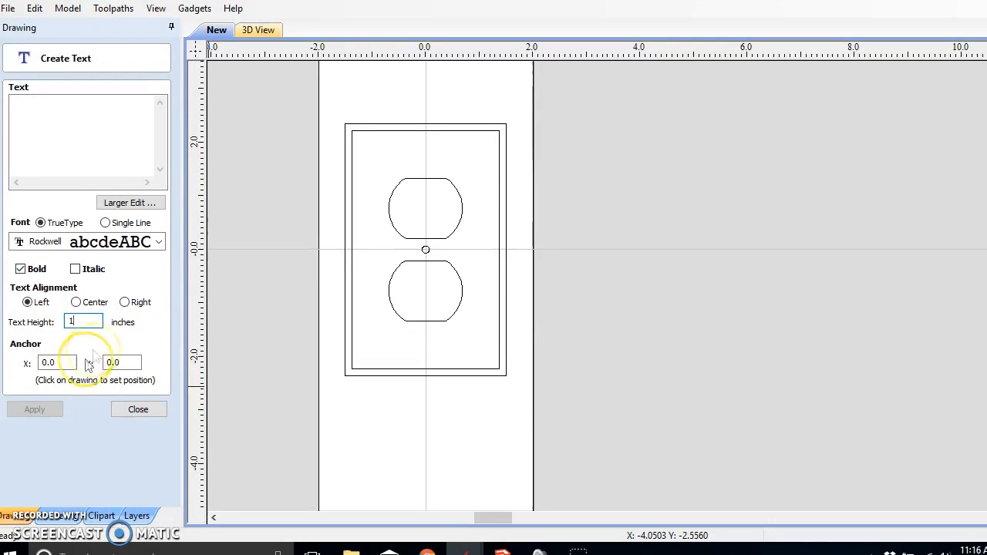
pyautogui.click(38, 152)
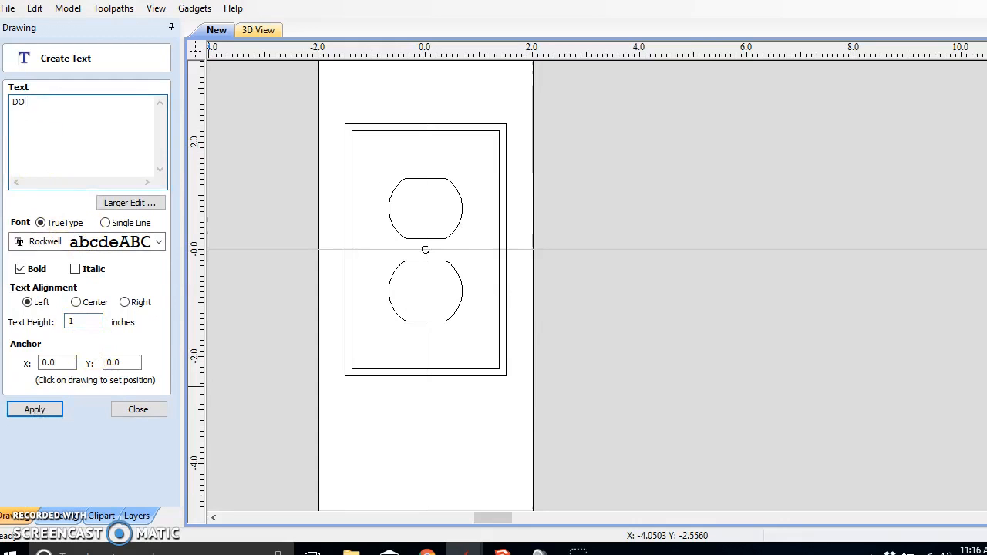
pyautogui.click(60, 414)
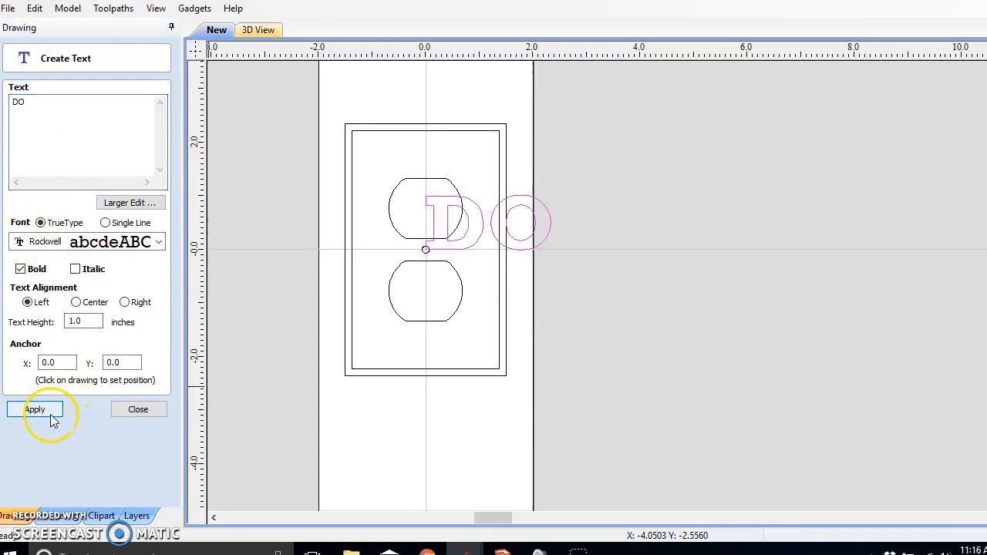
pyautogui.click(138, 409)
# Move the "DO" text to just above the upper edge of the outlet cover, roughly centred across its width
pyautogui.click(471, 252)
pyautogui.moveTo(470, 260); pyautogui.dragTo(413, 117)
pyautogui.moveTo(420, 132); pyautogui.dragTo(401, 210, button='middle')
pyautogui.scroll(2, 401, 217)
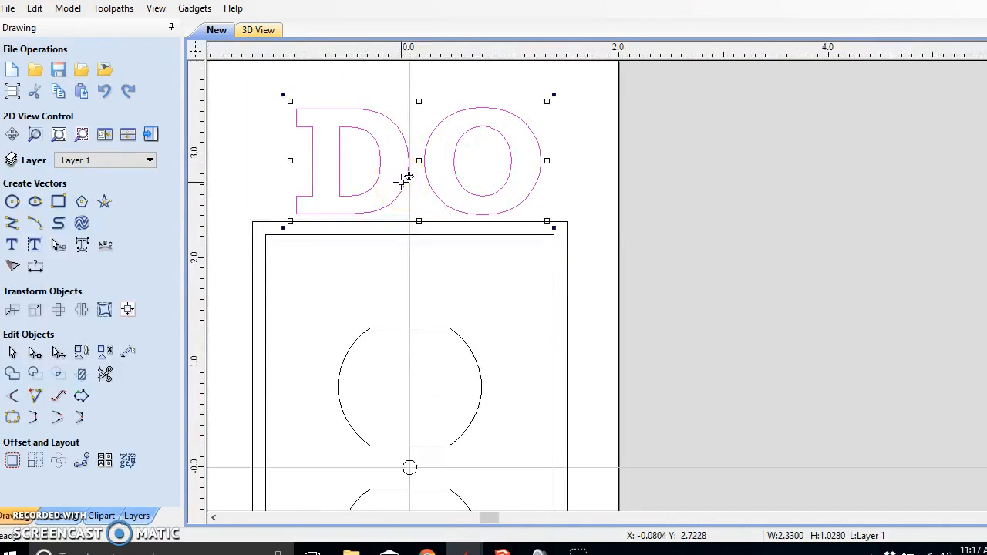
pyautogui.scroll(-1, 393, 187)
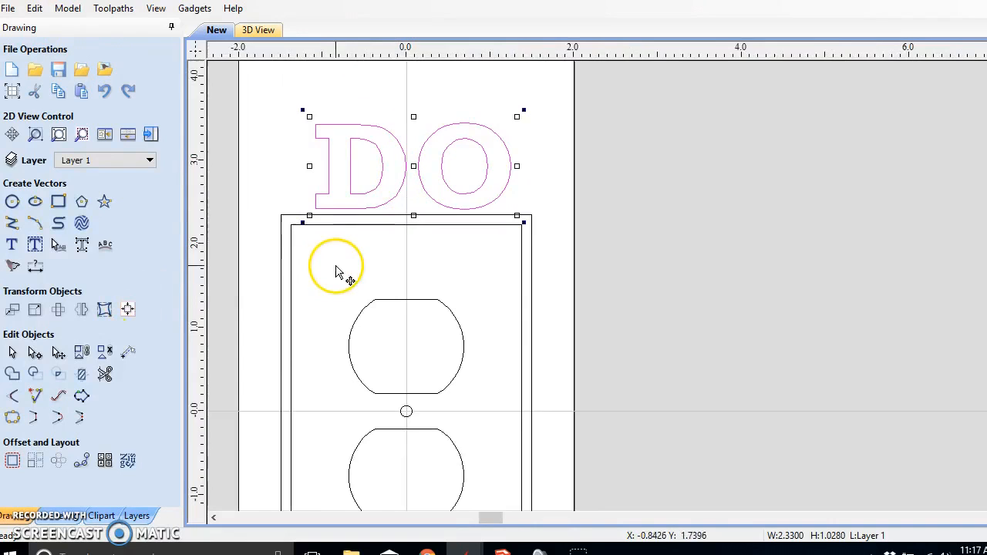
# Change the font of the "DO" text to Rockwell Extra Bold with the Bold option off
pyautogui.click(12, 244)
pyautogui.click(20, 268)
pyautogui.click(27, 267)
pyautogui.click(38, 409)
pyautogui.click(21, 268)
pyautogui.click(35, 409)
pyautogui.click(132, 243)
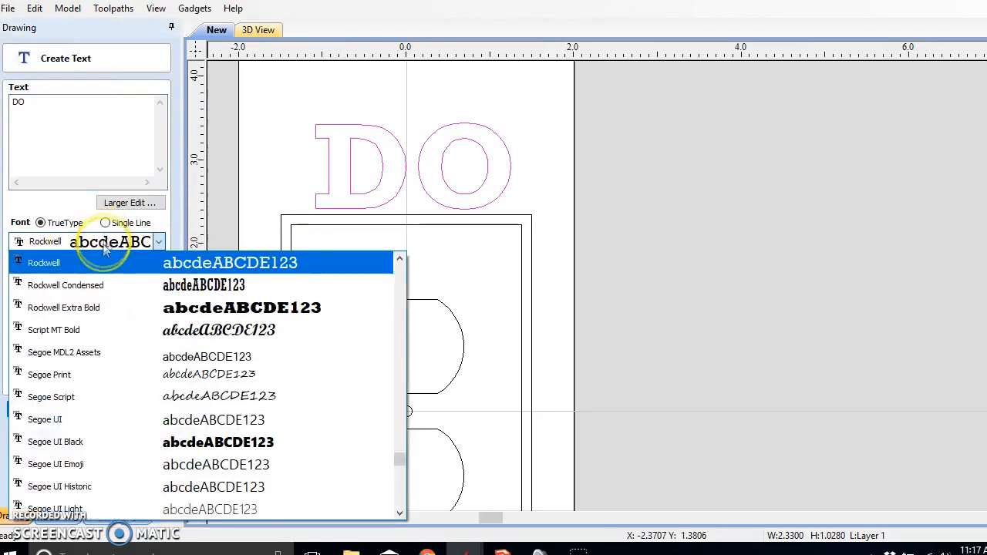
pyautogui.click(148, 308)
pyautogui.click(34, 410)
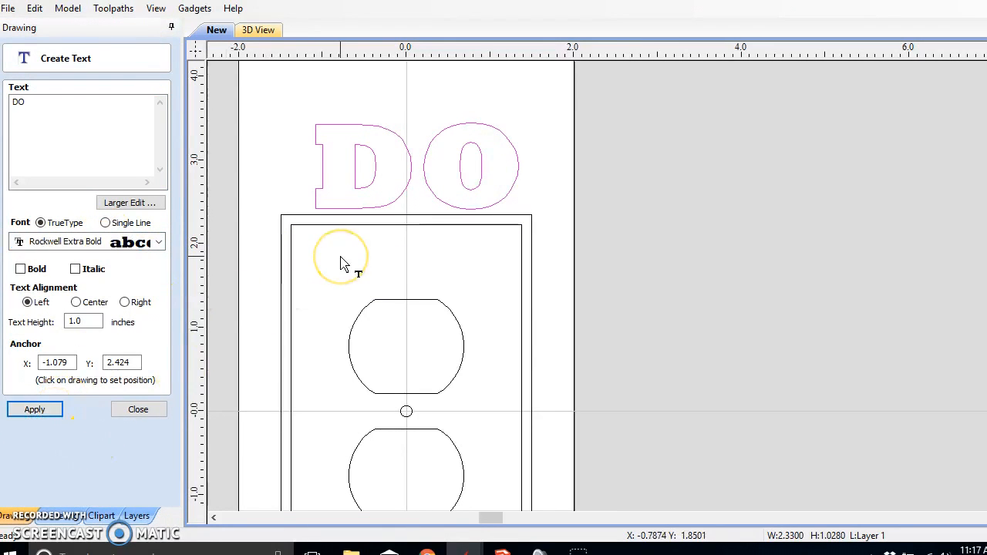
pyautogui.click(372, 243)
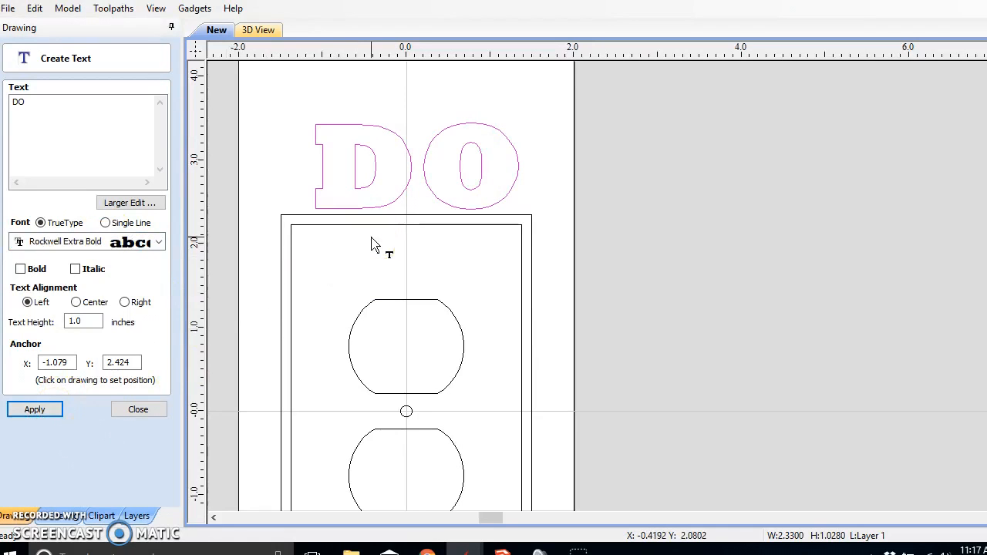
pyautogui.click(363, 253)
pyautogui.click(139, 411)
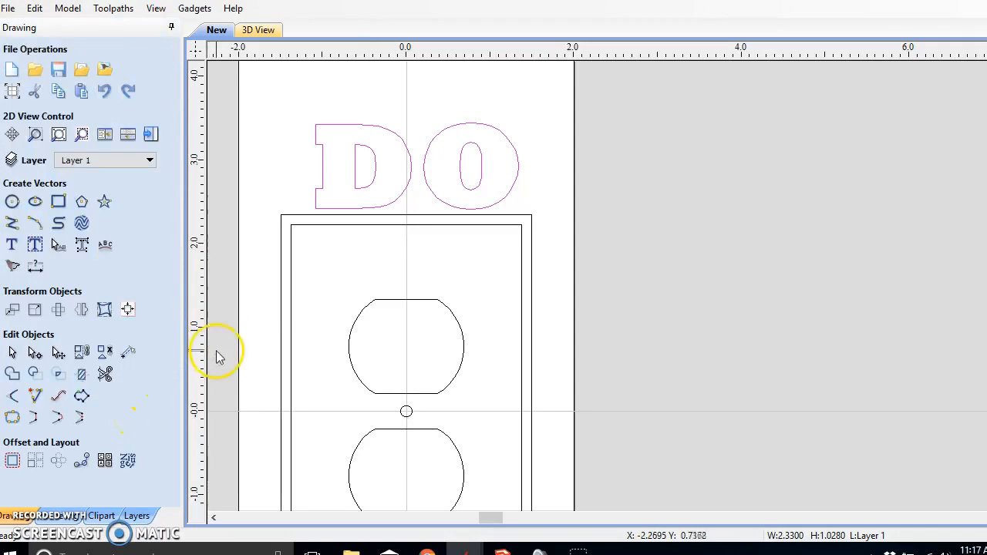
# Create the text "IT" in Rockwell Extra Bold with a height of 1 inch
pyautogui.click(13, 244)
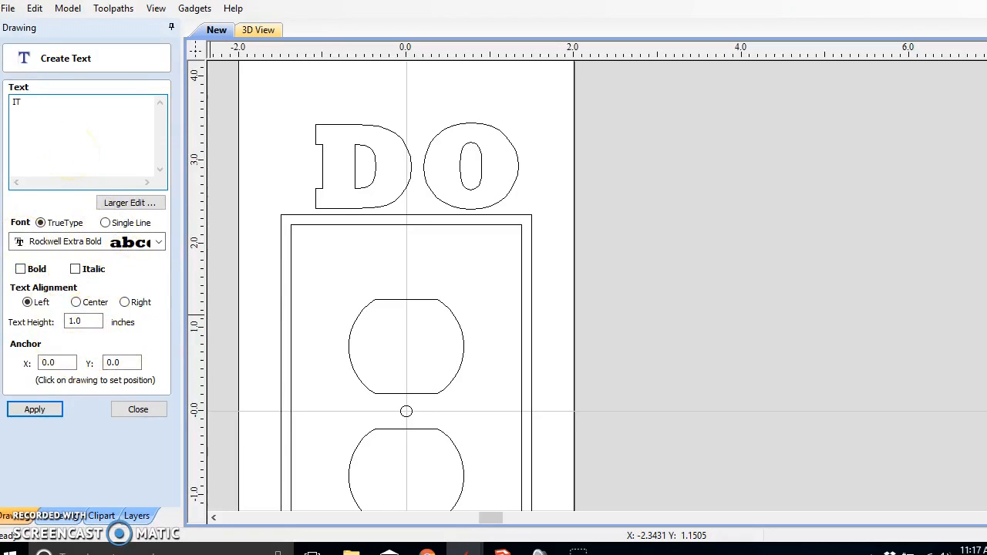
pyautogui.click(34, 410)
pyautogui.scroll(-3, 331, 363)
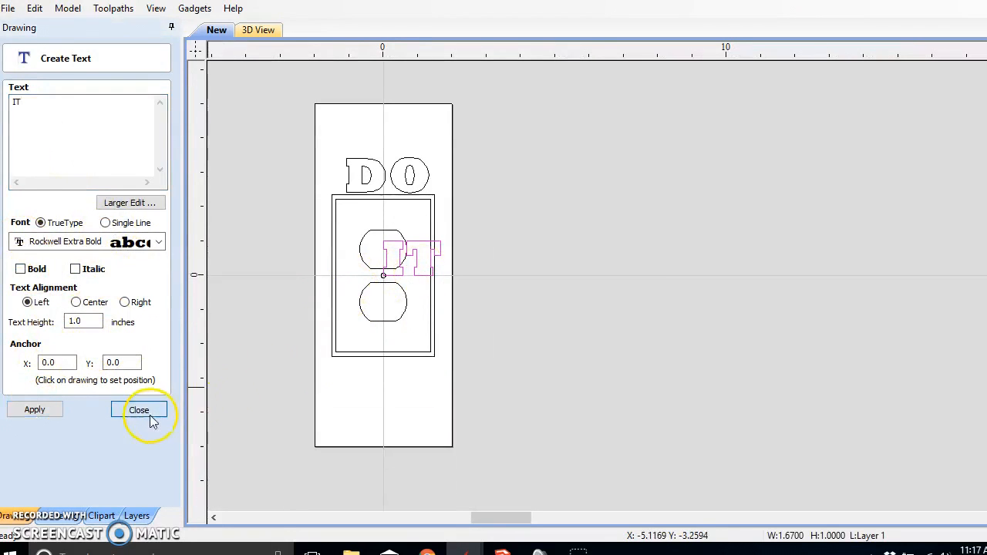
pyautogui.click(139, 410)
# Move the "IT" text to just below the lower edge of the outlet cover, roughly centred across its width
pyautogui.moveTo(414, 272); pyautogui.dragTo(400, 395)
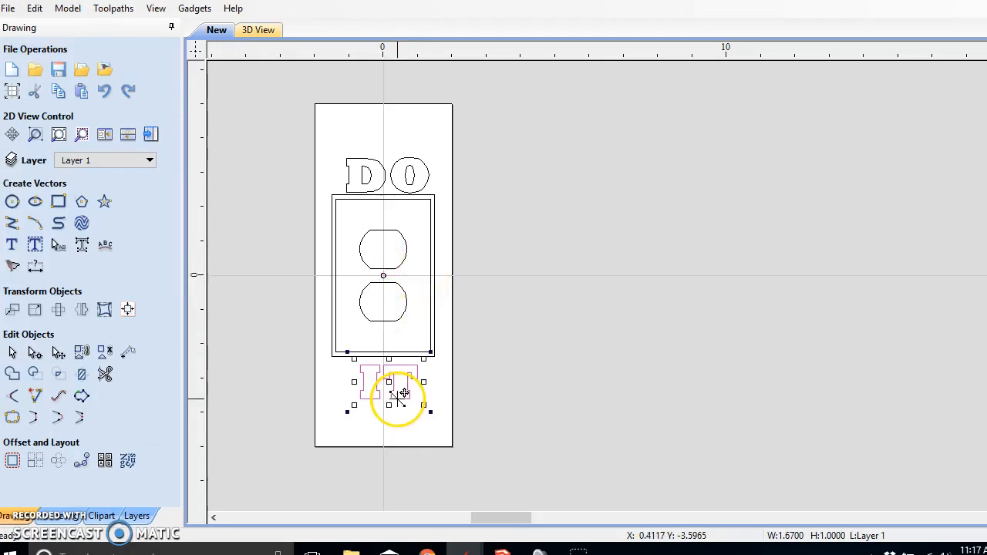
pyautogui.scroll(2, 397, 253)
pyautogui.scroll(-1, 391, 455)
pyautogui.moveTo(390, 453); pyautogui.dragTo(393, 422, button='middle')
pyautogui.scroll(1, 392, 421)
pyautogui.scroll(-1, 388, 375)
pyautogui.scroll(1, 394, 371)
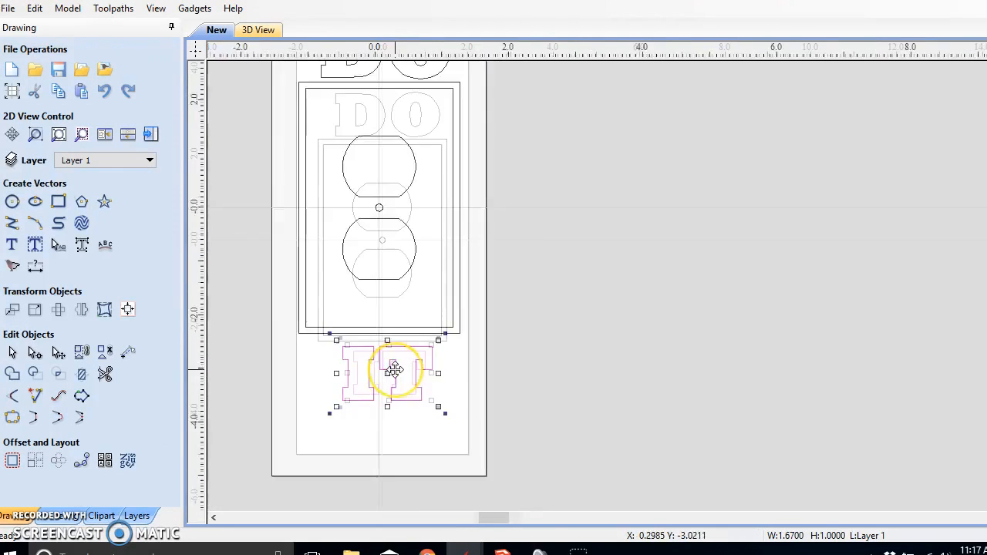
pyautogui.scroll(-2, 339, 376)
# Widen the spacing between the letters I and T of the lower text by adjusting their kerning
pyautogui.click(60, 247)
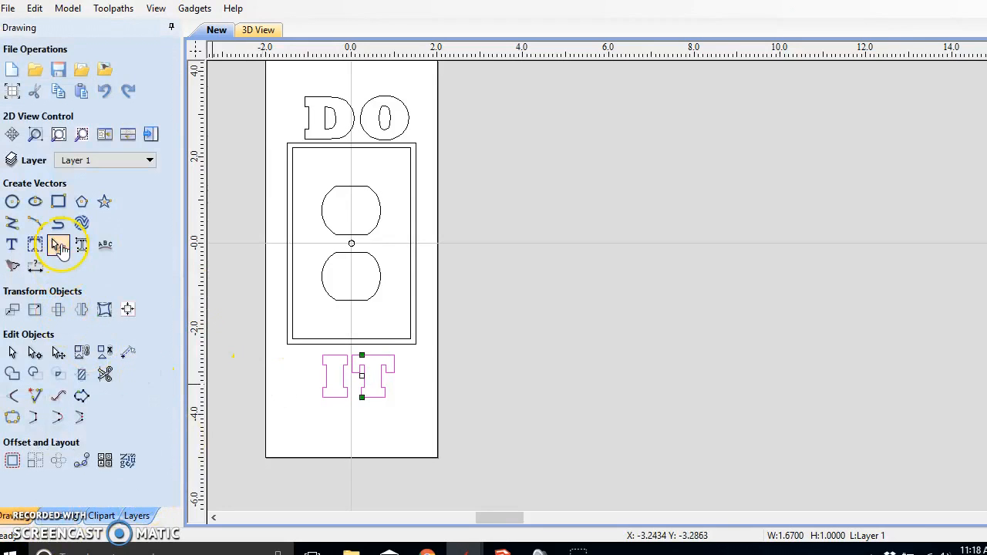
pyautogui.scroll(3, 340, 366)
pyautogui.scroll(-3, 330, 361)
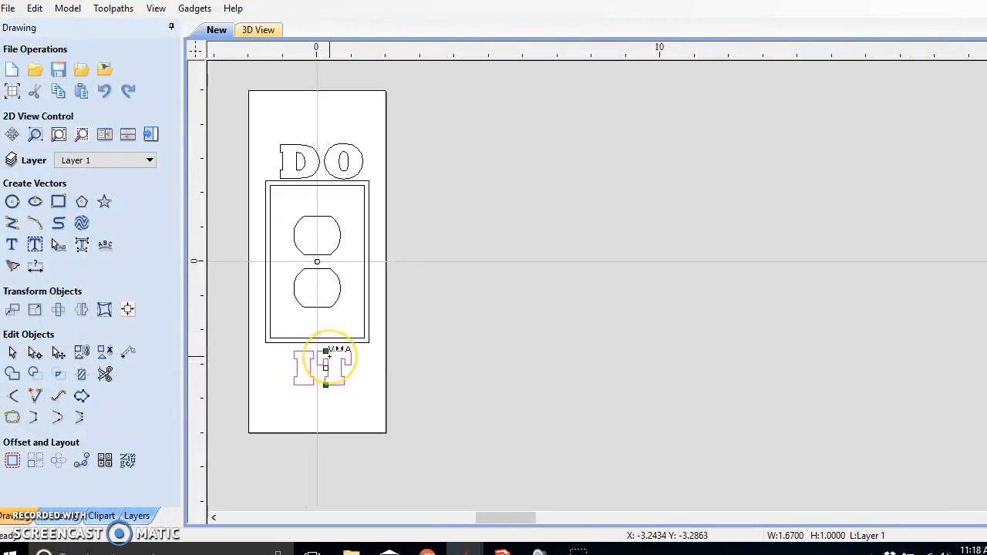
pyautogui.scroll(3, 329, 355)
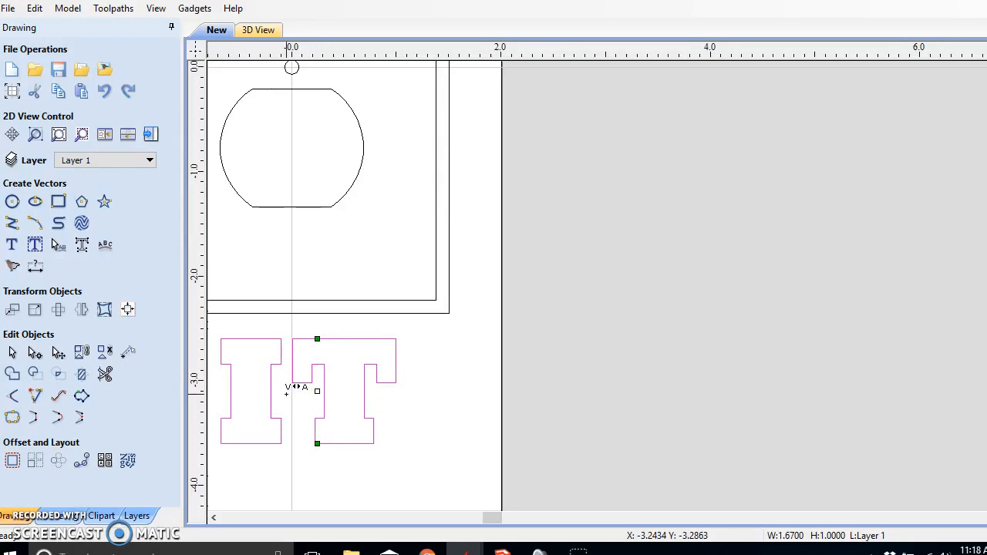
pyautogui.moveTo(286, 393); pyautogui.dragTo(295, 395)
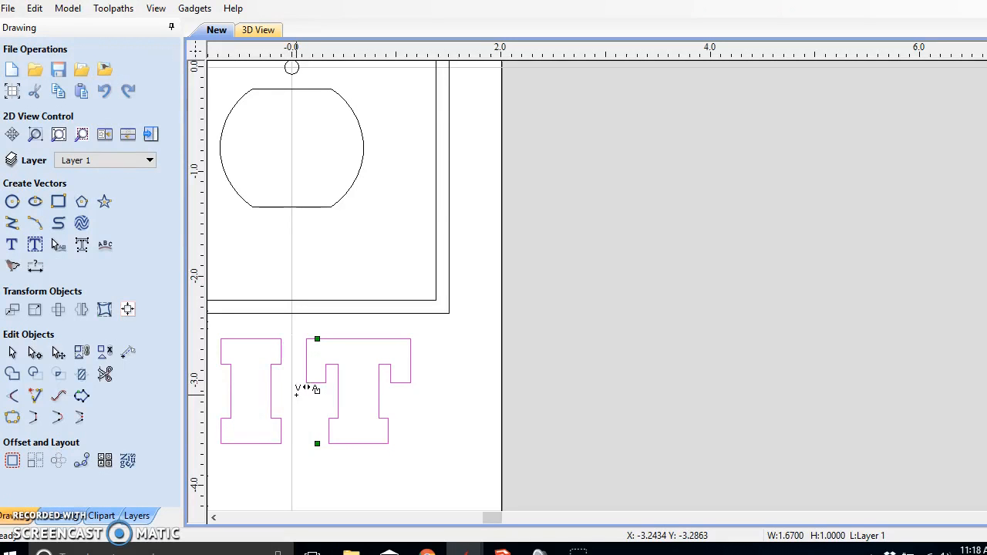
# Centre the "IT" text and the "DO" text horizontally on the material with the alignment tools
pyautogui.scroll(-3, 306, 387)
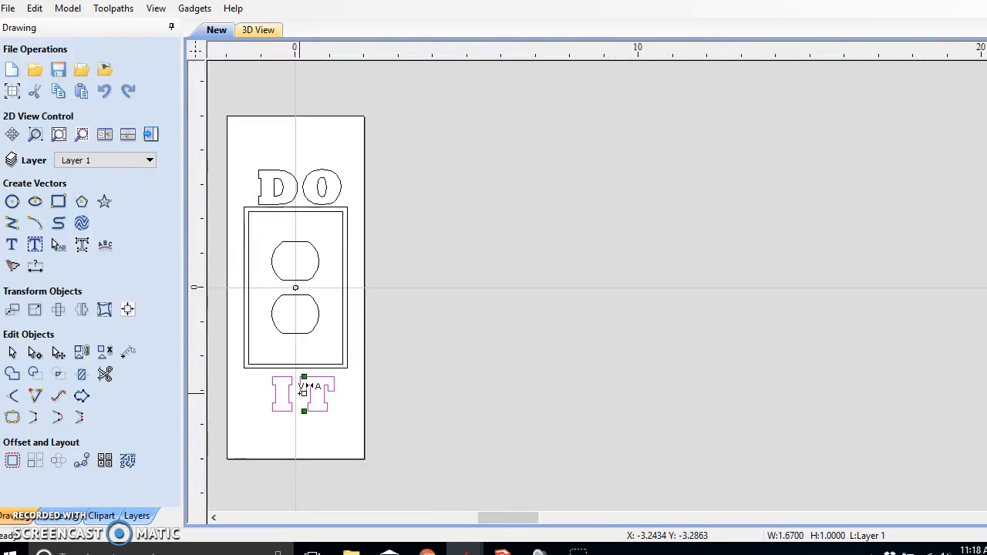
pyautogui.scroll(3, 304, 394)
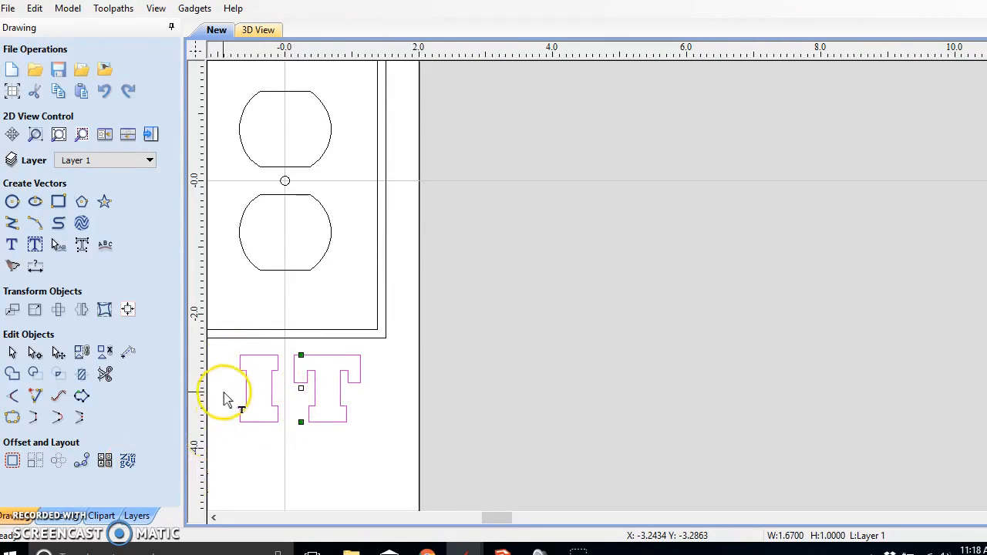
pyautogui.click(12, 353)
pyautogui.scroll(-3, 260, 357)
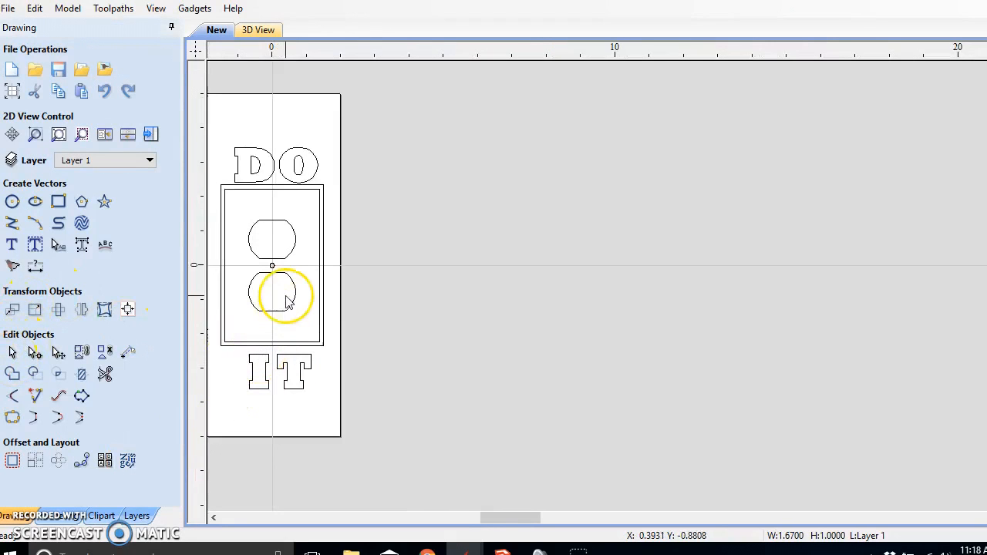
pyautogui.click(257, 369)
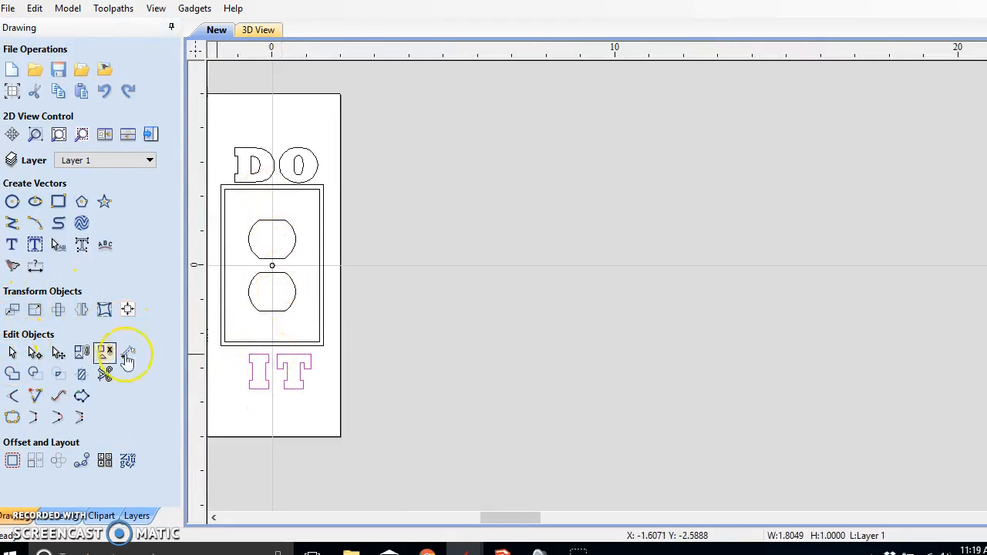
pyautogui.click(127, 311)
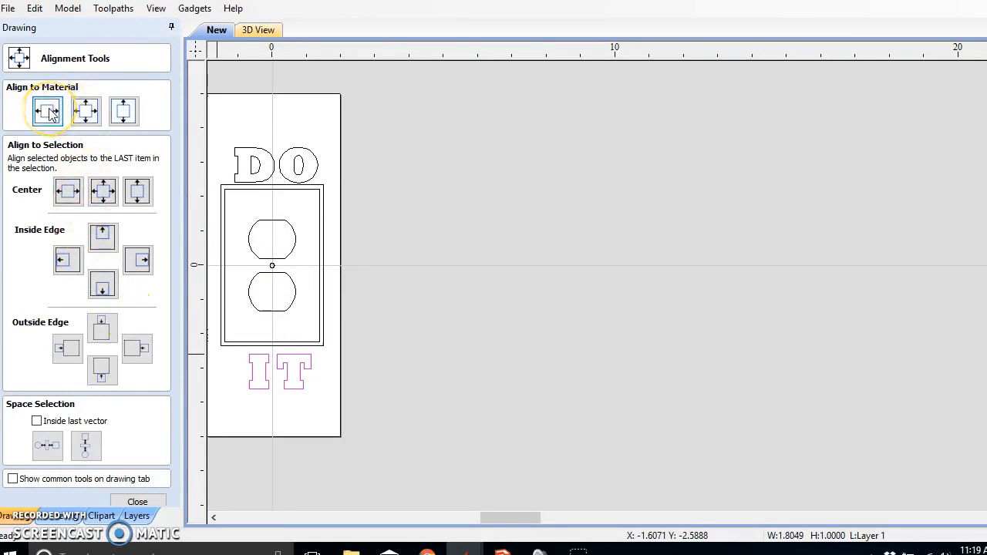
pyautogui.click(242, 146)
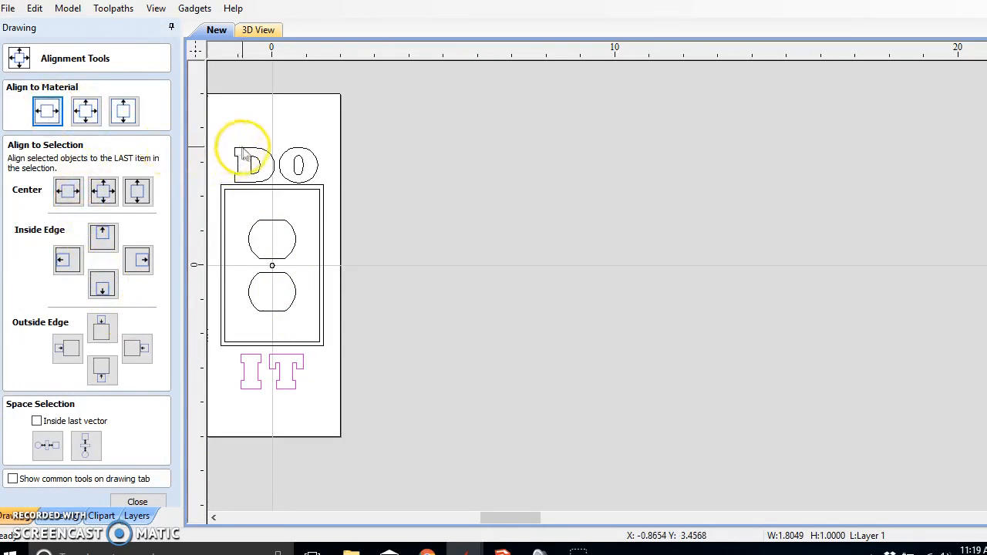
pyautogui.click(47, 113)
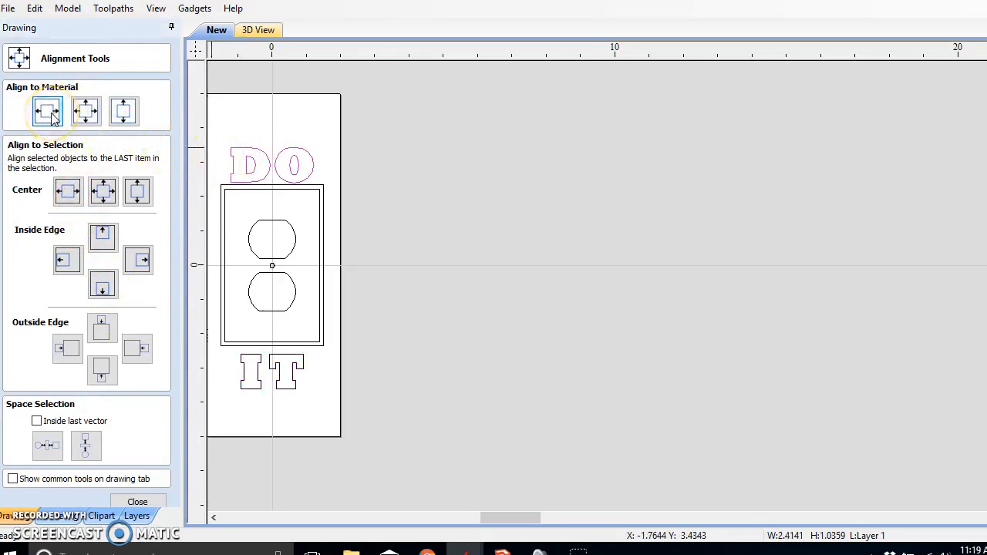
pyautogui.click(137, 502)
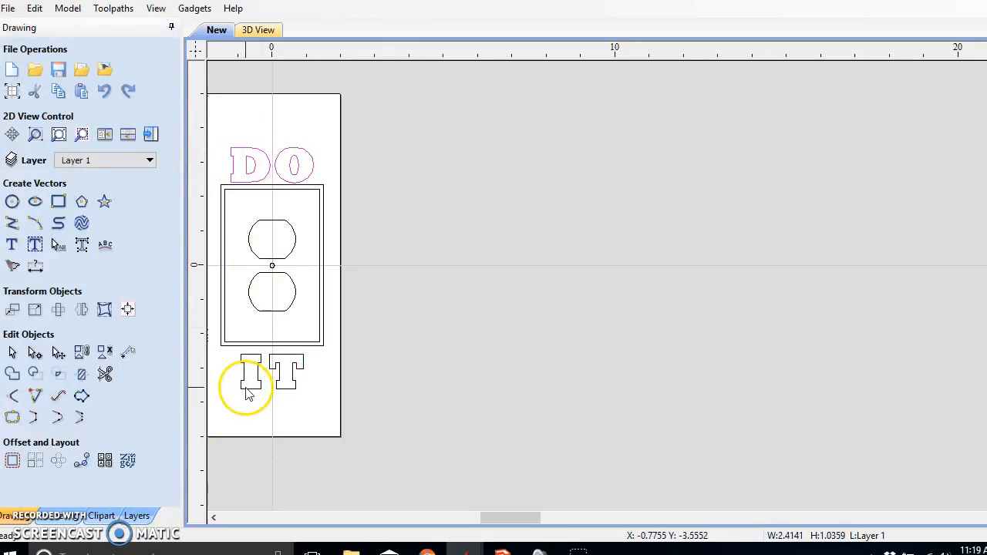
# Nudge the "IT" text up in small increments until its top edge slightly overlaps the cover's lower outer edge
pyautogui.click(250, 363)
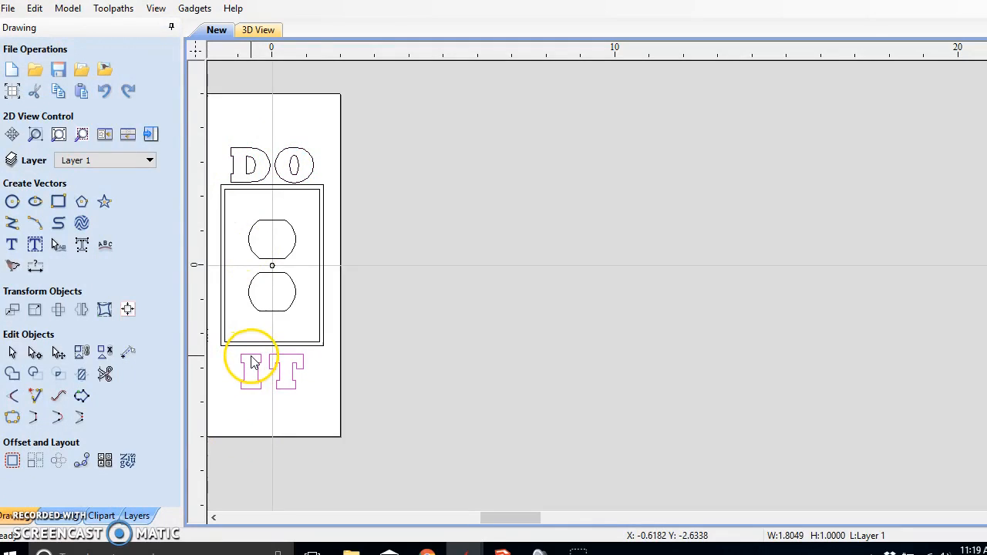
pyautogui.scroll(5, 254, 353)
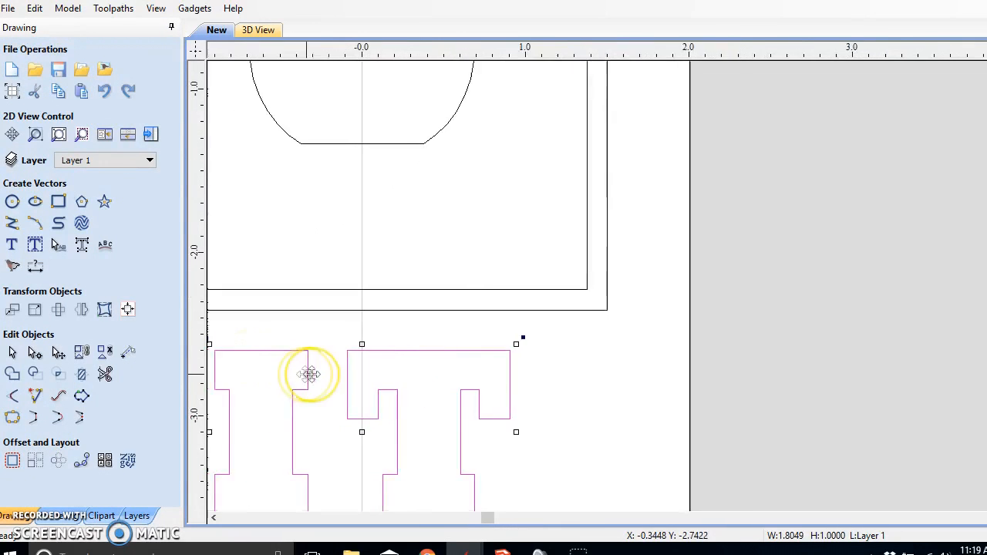
pyautogui.press('Up')
pyautogui.press('Up')
pyautogui.press('Up')
pyautogui.press('Up')
pyautogui.press('Up')
pyautogui.press('Up')
pyautogui.press('Up')
pyautogui.press('Up')
pyautogui.press('Up')
pyautogui.press('Up')
pyautogui.press('Up')
pyautogui.press('Up')
pyautogui.press('Up')
pyautogui.press('Up')
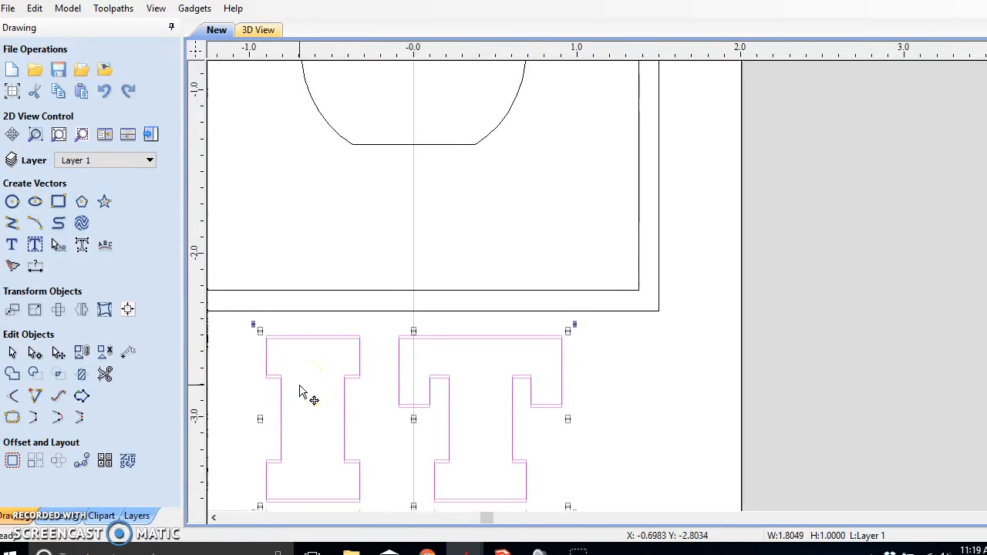
pyautogui.press('Up')
pyautogui.press('Up')
pyautogui.press('Up')
pyautogui.press('Up')
pyautogui.press('Up')
pyautogui.press('Up')
pyautogui.scroll(5, 386, 315)
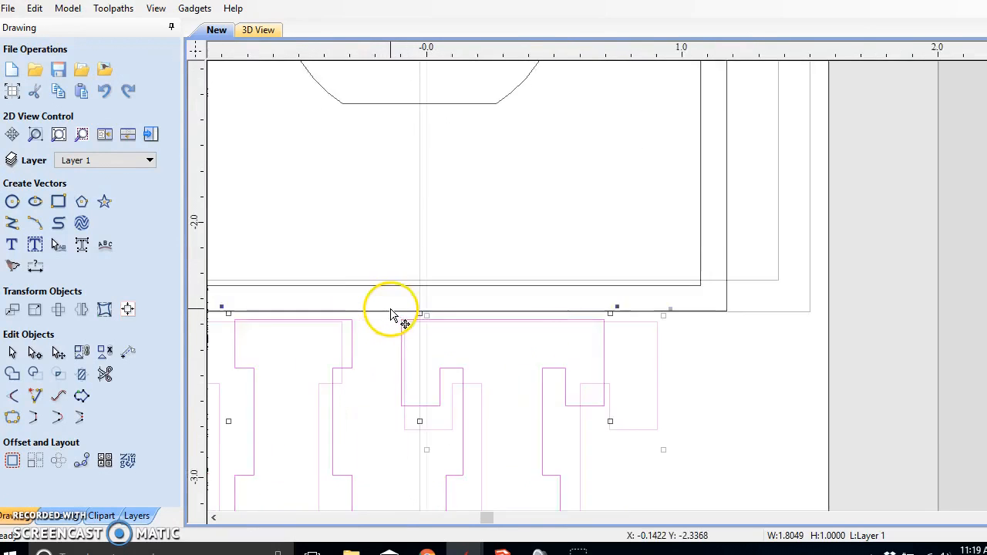
pyautogui.press('Up')
pyautogui.press('Up')
pyautogui.press('Up')
pyautogui.press('Up')
pyautogui.press('Up')
pyautogui.press('Up')
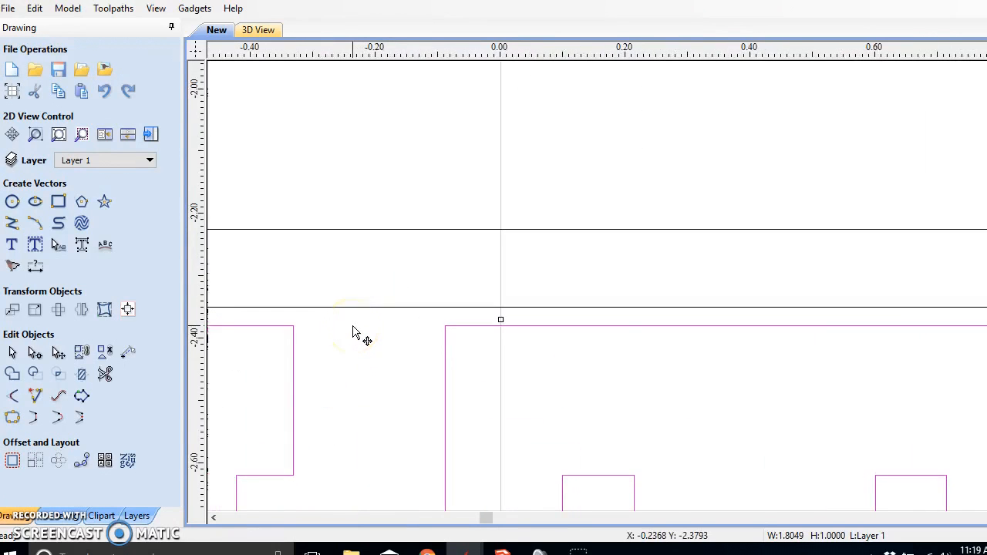
pyautogui.scroll(-4, 424, 324)
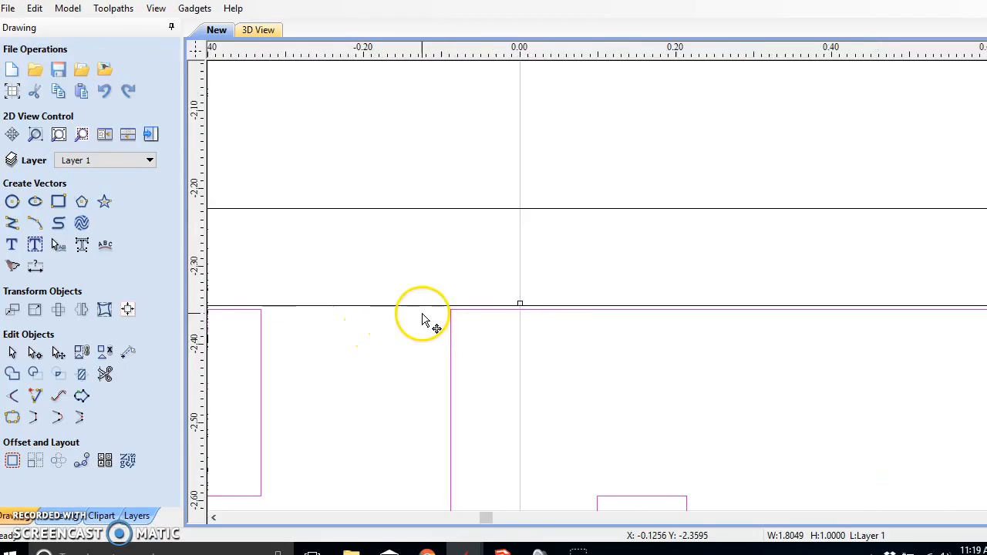
pyautogui.scroll(3, 440, 332)
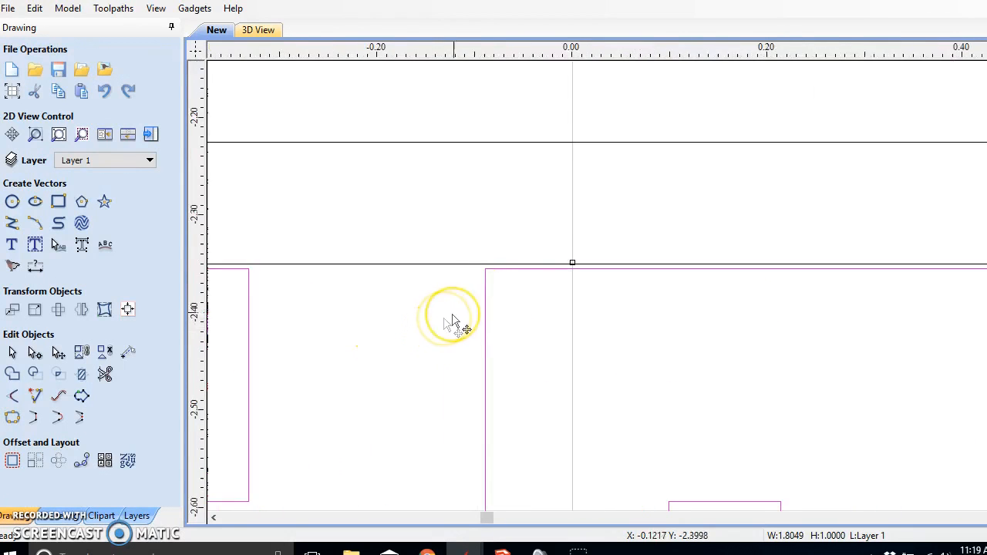
pyautogui.scroll(-2, 486, 320)
pyautogui.scroll(4, 482, 318)
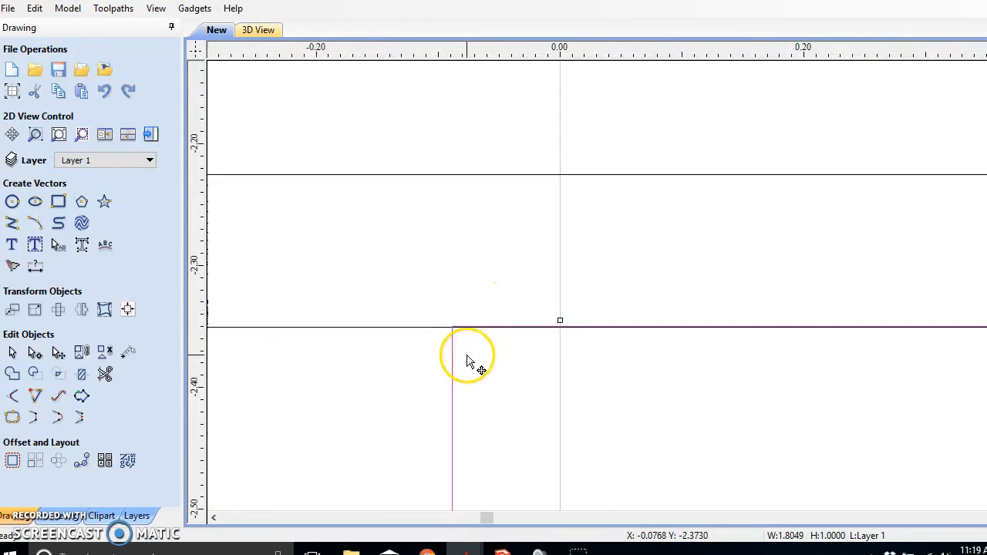
pyautogui.scroll(3, 529, 337)
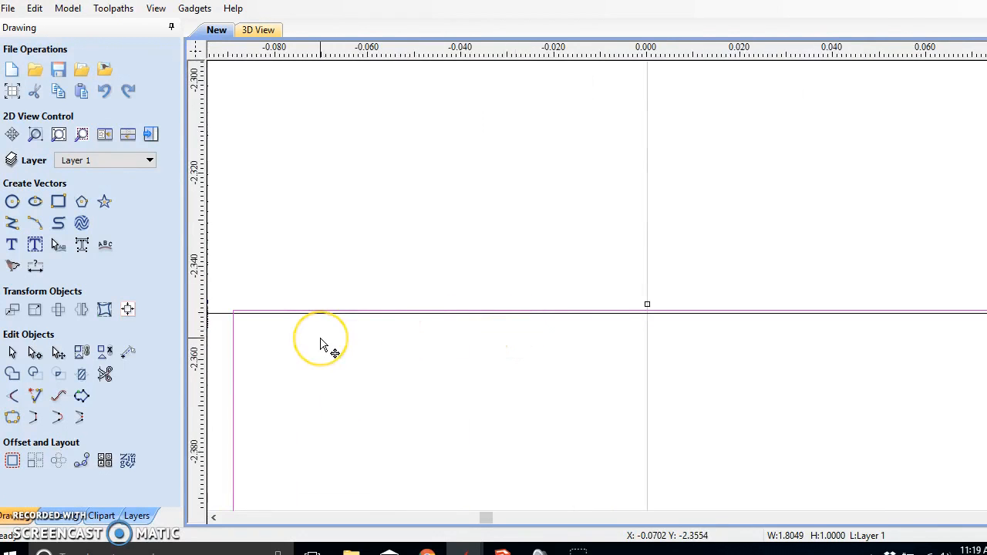
pyautogui.scroll(-6, 321, 345)
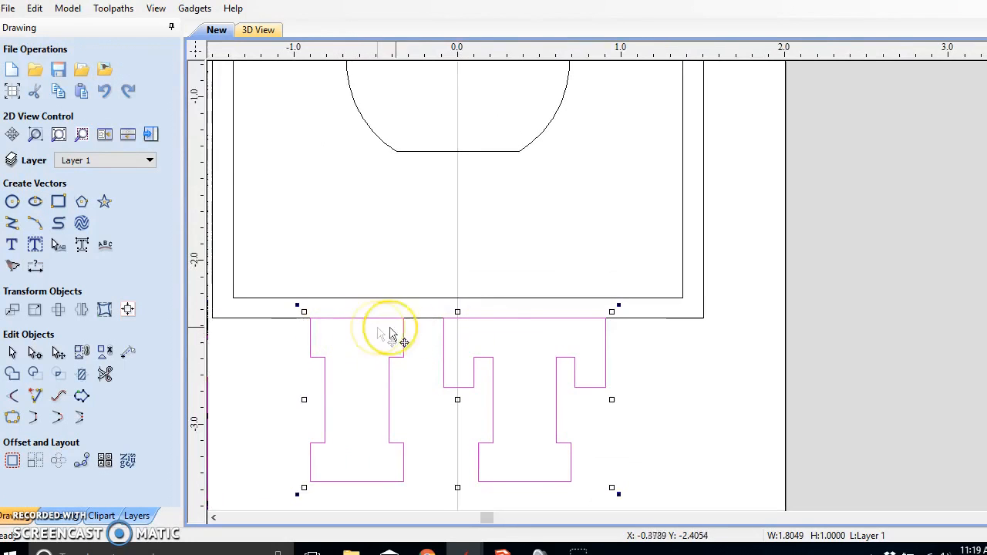
pyautogui.scroll(3, 480, 335)
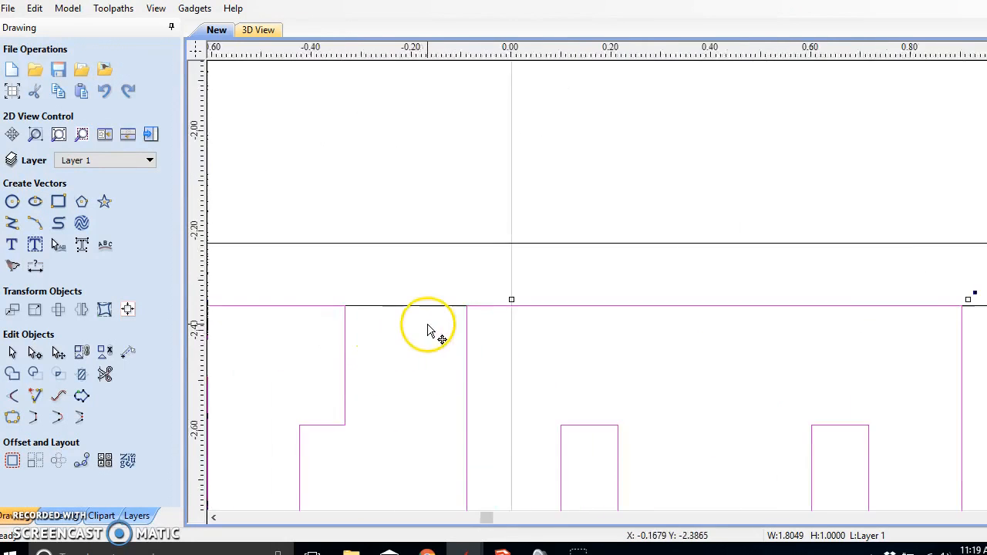
pyautogui.scroll(-4, 434, 331)
# Nudge the "DO" text down in small increments until the bottoms of both letters slightly overlap the cover's upper outer edge
pyautogui.moveTo(441, 344); pyautogui.dragTo(458, 425, button='middle')
pyautogui.moveTo(487, 270); pyautogui.dragTo(449, 410, button='middle')
pyautogui.moveTo(416, 231); pyautogui.dragTo(466, 415, button='middle')
pyautogui.click(435, 267)
pyautogui.scroll(3, 427, 268)
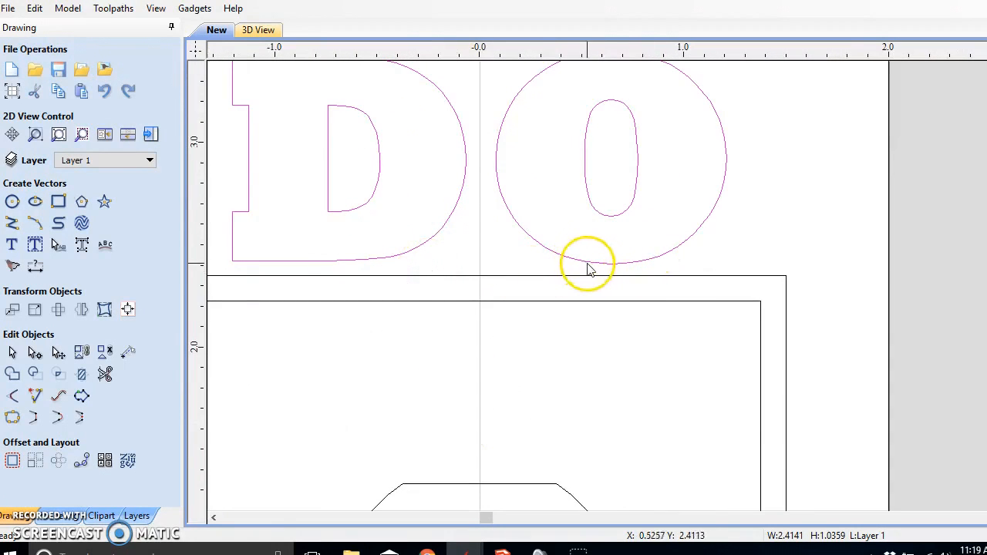
pyautogui.press('Down')
pyautogui.press('Down')
pyautogui.press('Down')
pyautogui.scroll(5, 611, 276)
pyautogui.press('Down')
pyautogui.press('Down')
pyautogui.press('Down')
pyautogui.press('Down')
pyautogui.press('Down')
pyautogui.press('Down')
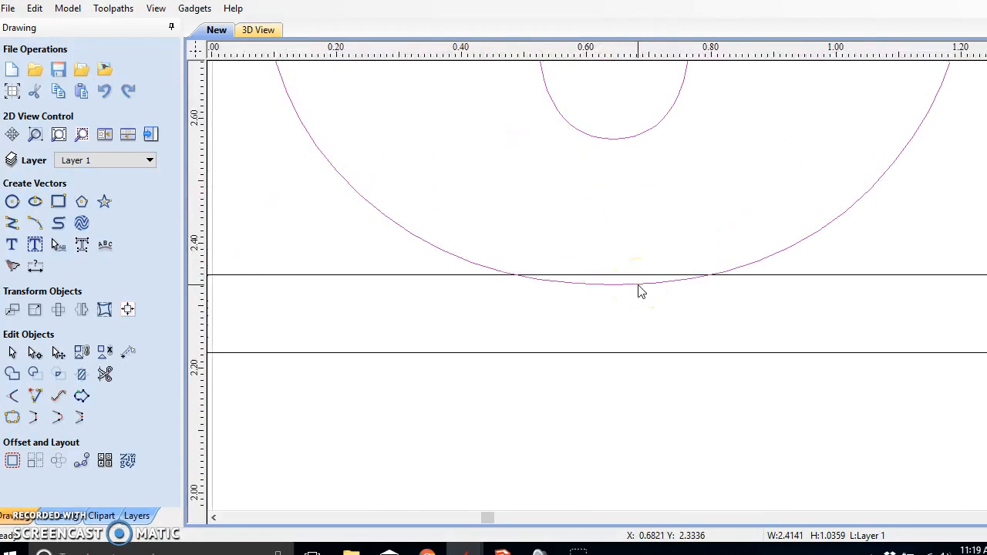
pyautogui.scroll(-5, 639, 287)
pyautogui.scroll(5, 321, 302)
pyautogui.scroll(-5, 342, 298)
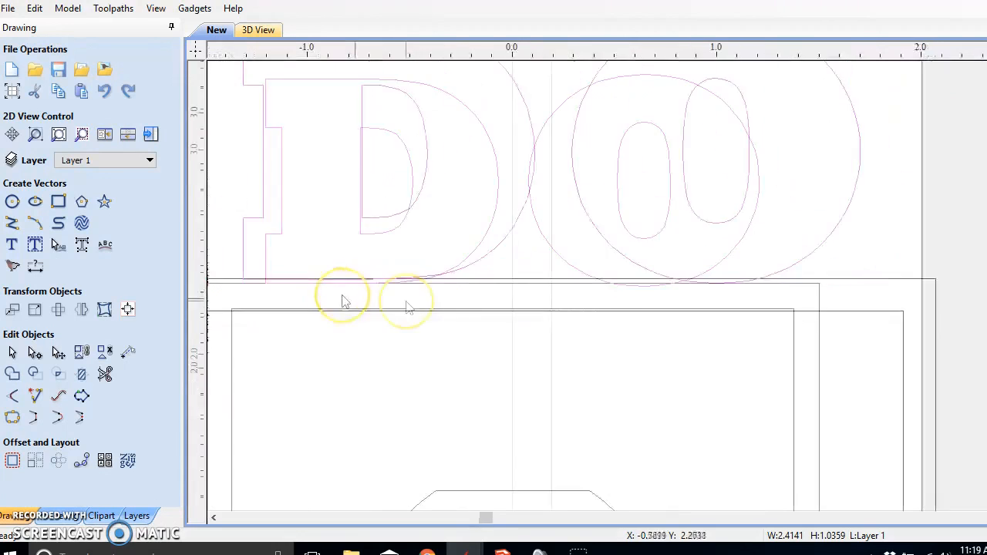
pyautogui.scroll(1, 645, 287)
pyautogui.scroll(4, 645, 287)
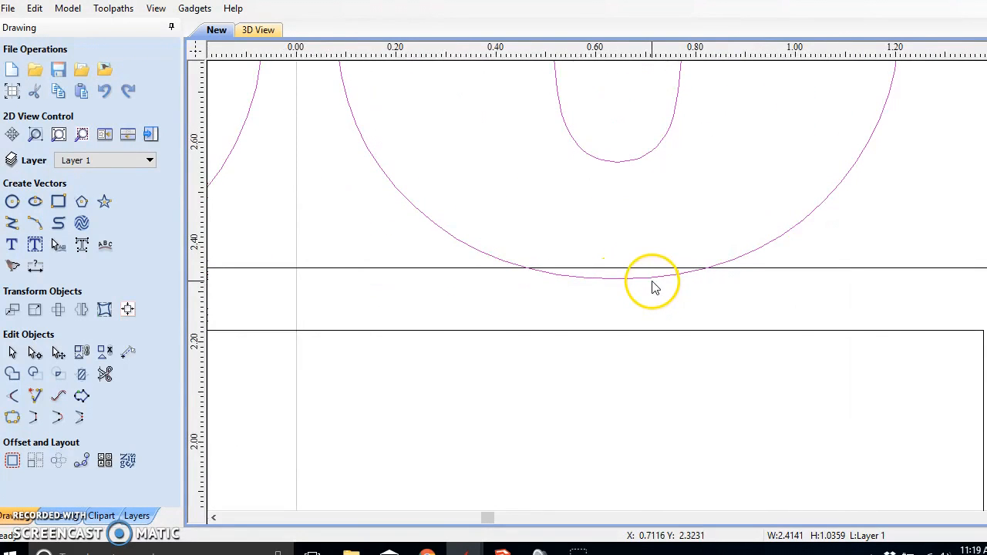
pyautogui.scroll(-5, 629, 288)
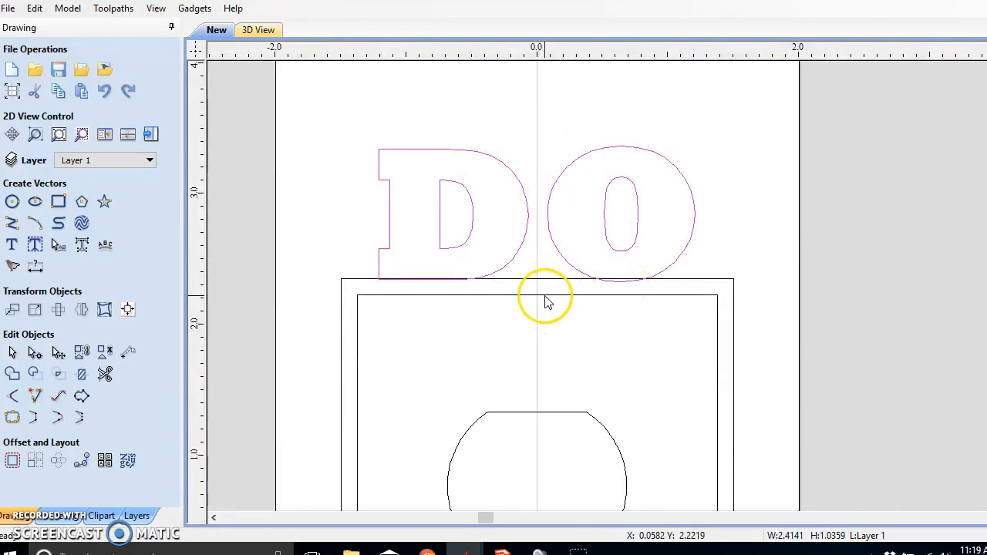
# Examine up close where the "IT" letters overlap the cover's lower edge, using Interactive Vector Trim without cutting anything
pyautogui.scroll(-4, 546, 297)
pyautogui.moveTo(544, 311); pyautogui.dragTo(480, 125, button='middle')
pyautogui.click(458, 424)
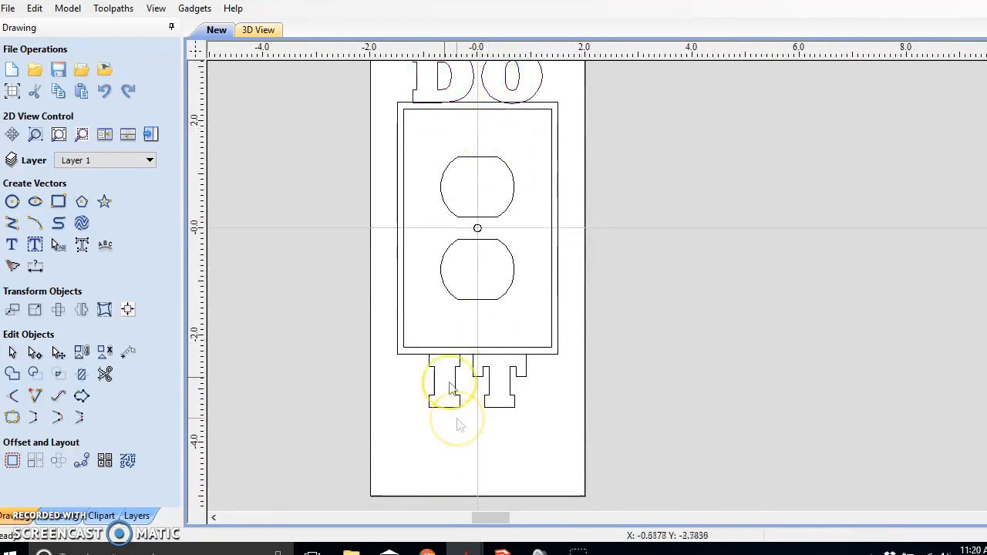
pyautogui.scroll(5, 443, 375)
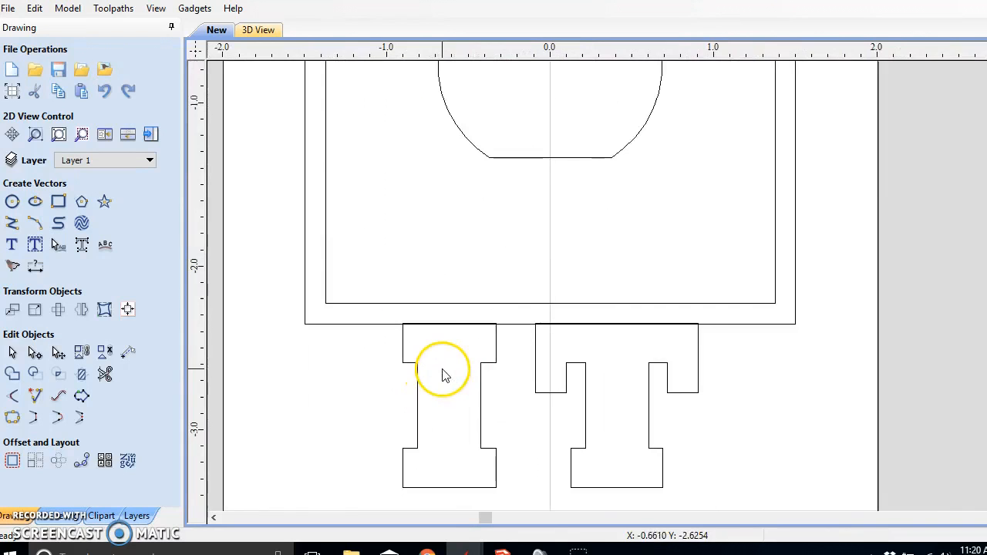
pyautogui.scroll(3, 319, 316)
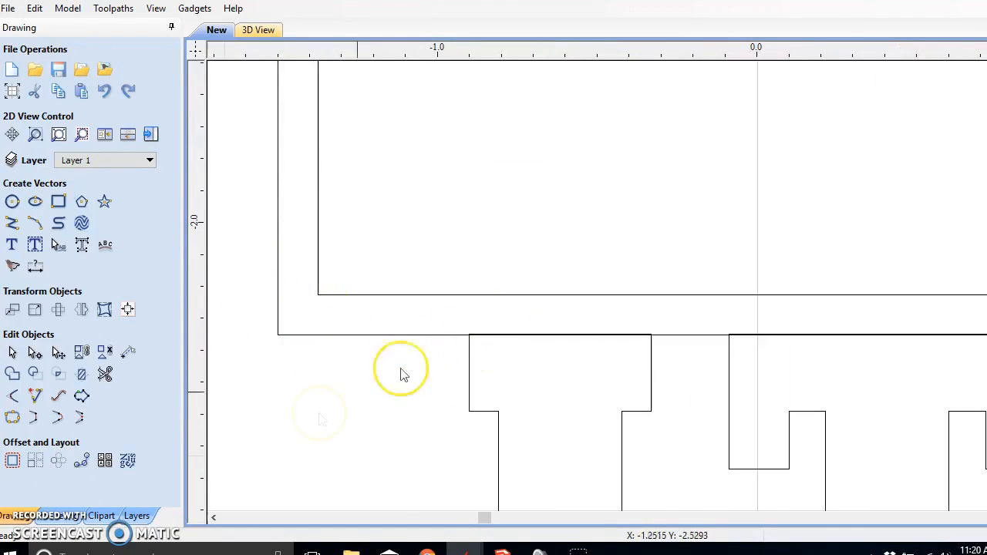
pyautogui.click(105, 376)
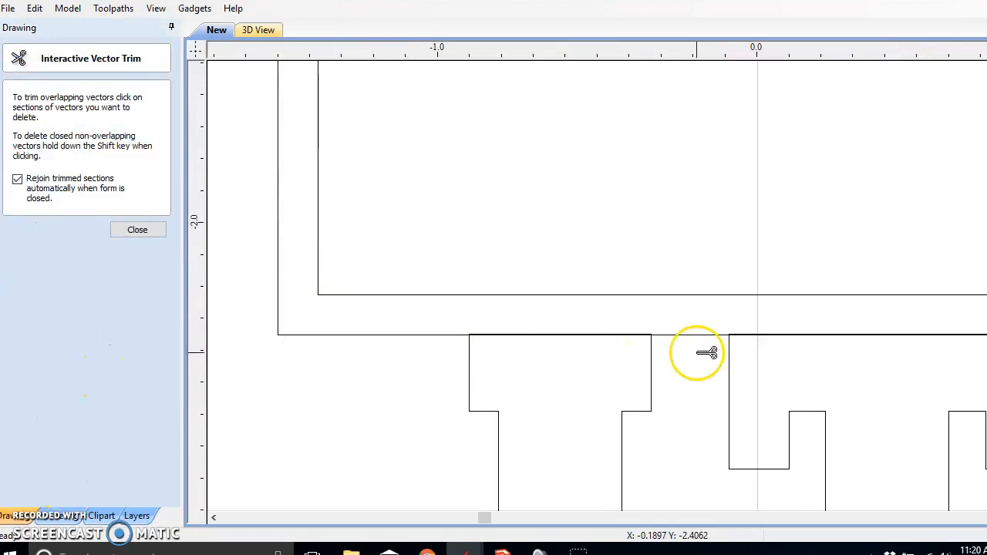
pyautogui.scroll(3, 532, 344)
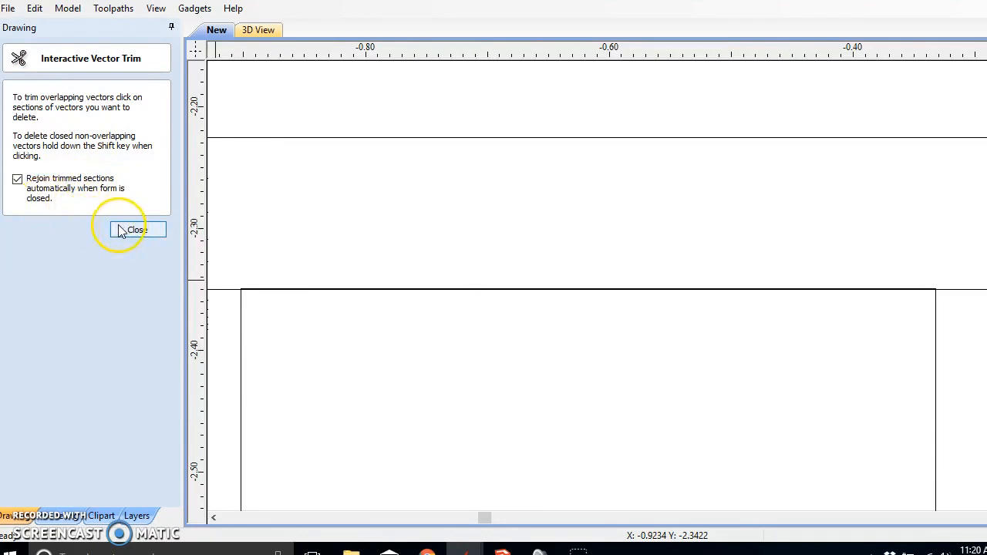
pyautogui.scroll(2, 478, 309)
pyautogui.scroll(-2, 363, 293)
pyautogui.scroll(-2, 286, 273)
pyautogui.scroll(4, 337, 326)
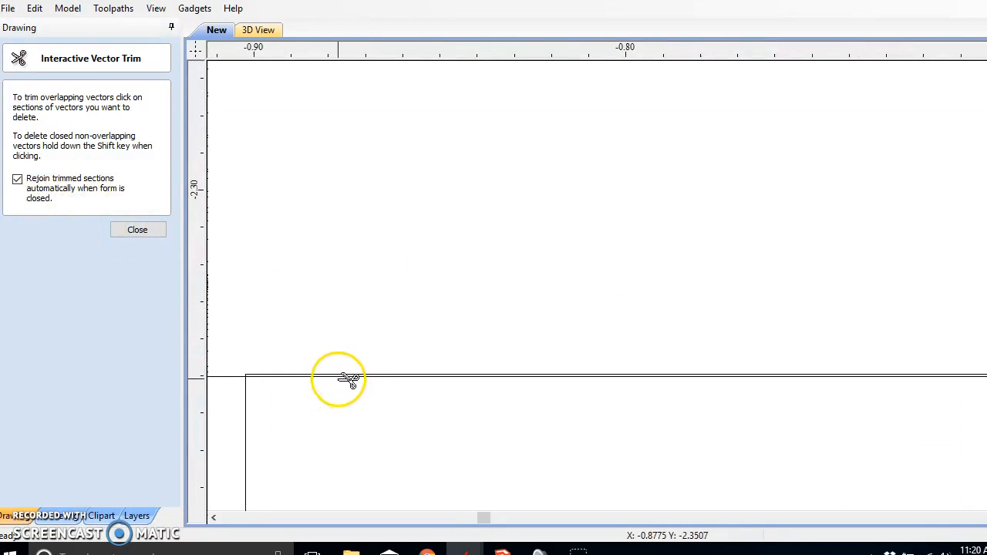
pyautogui.scroll(-2, 633, 455)
pyautogui.scroll(2, 313, 326)
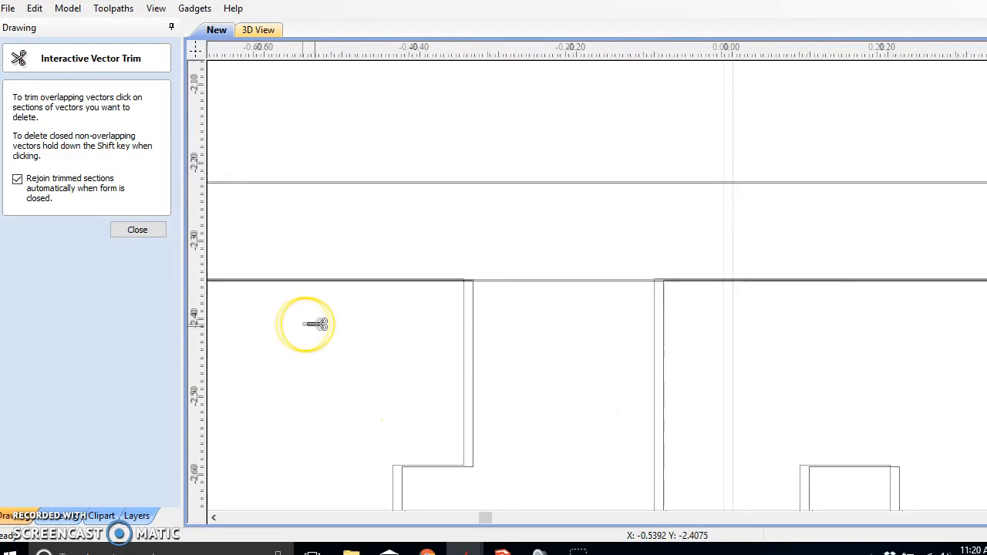
pyautogui.scroll(2, 557, 213)
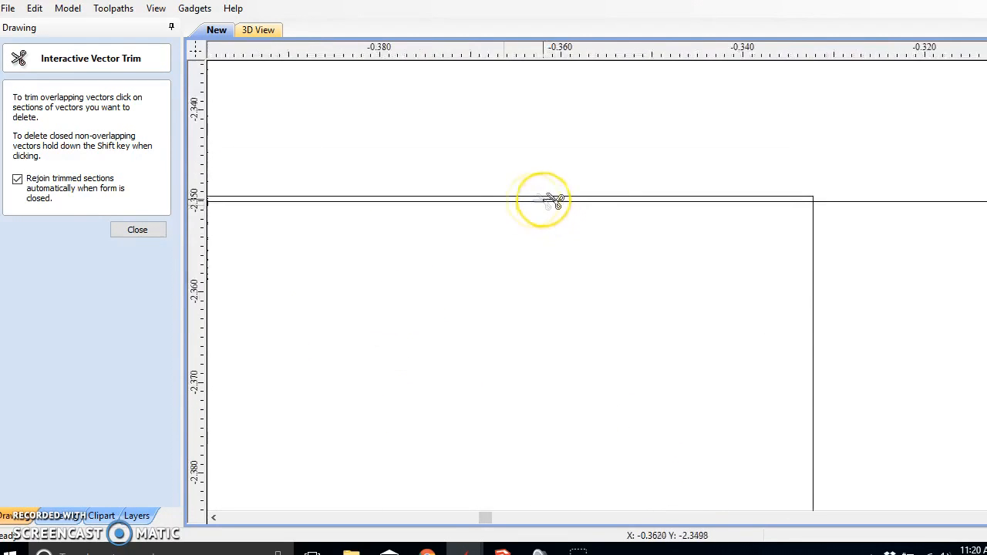
pyautogui.click(137, 229)
# Convert the "IT" text and the "DO" text to curves and check that their letters are separate vectors
pyautogui.scroll(-1, 411, 276)
pyautogui.scroll(-10, 411, 276)
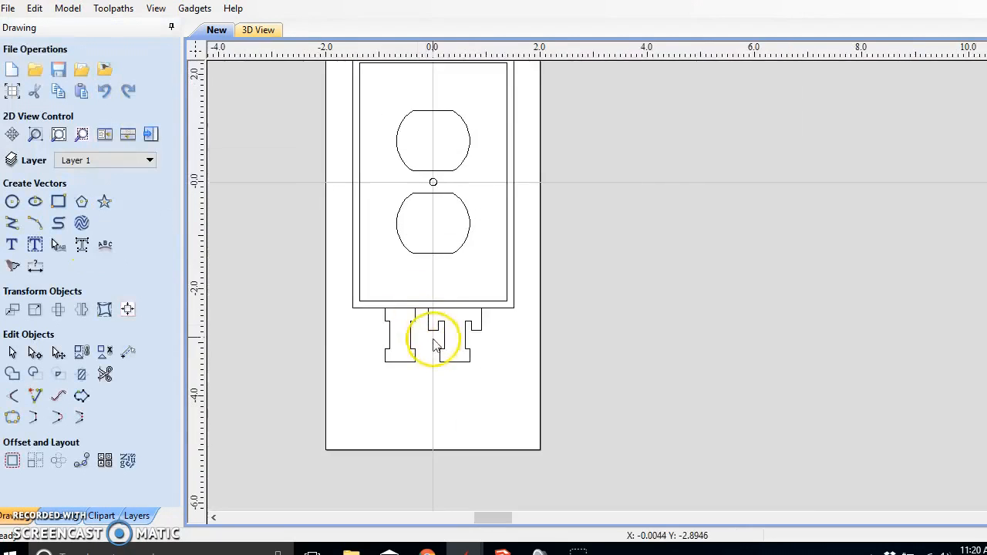
pyautogui.moveTo(454, 315); pyautogui.dragTo(454, 400, button='middle')
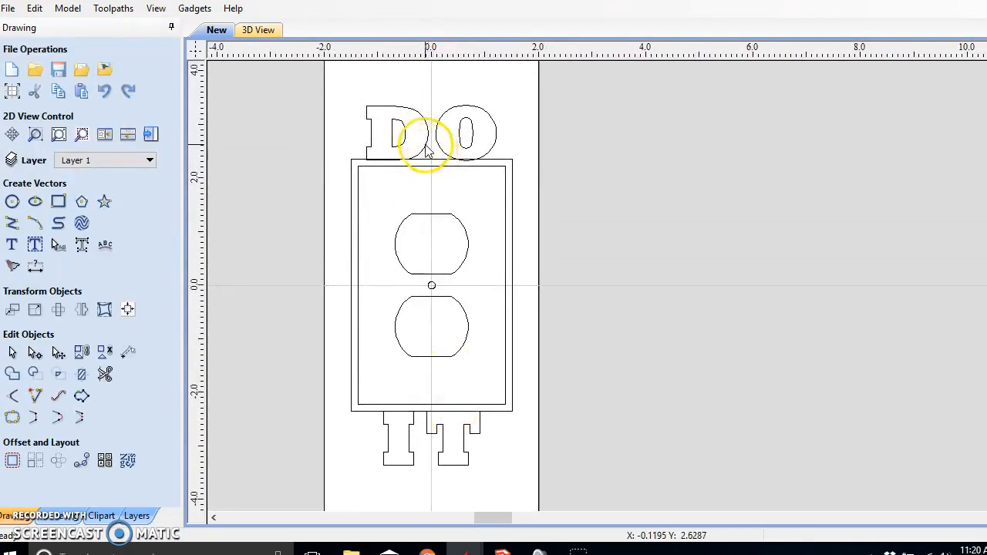
pyautogui.click(452, 137)
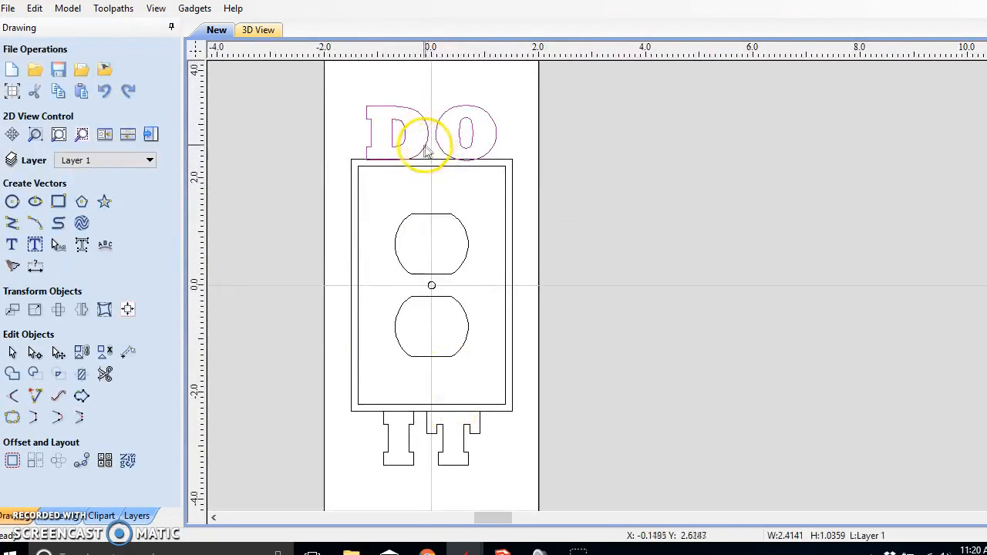
pyautogui.click(387, 441)
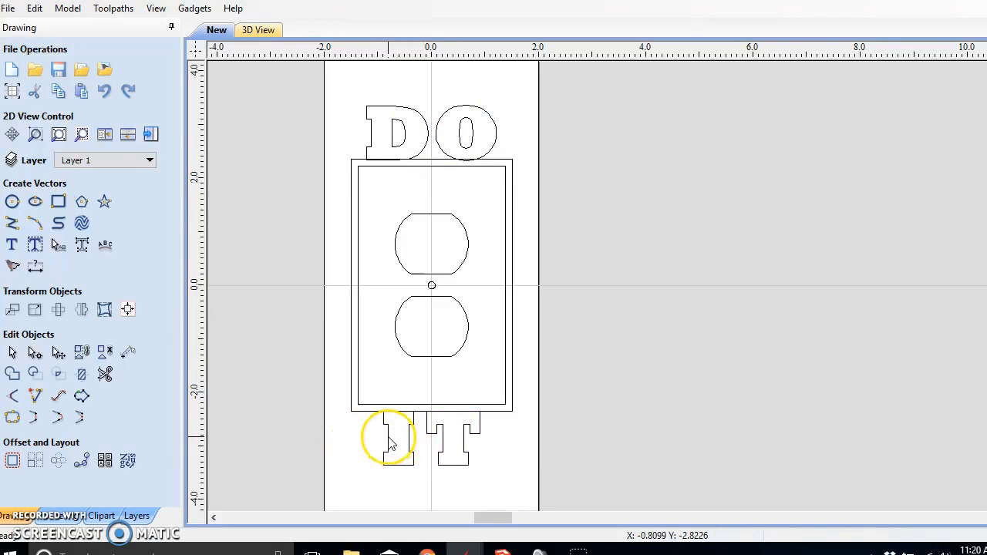
pyautogui.rightClick(390, 444)
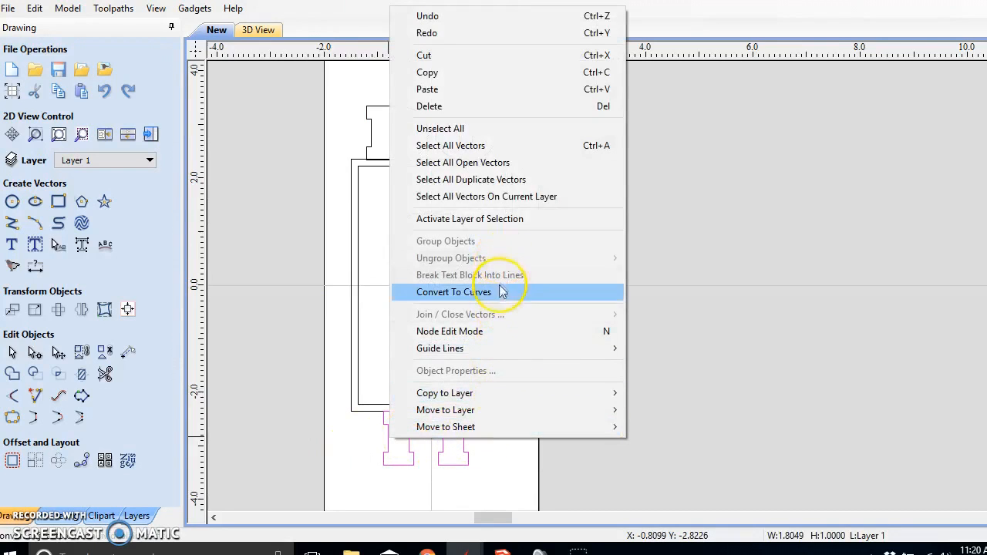
pyautogui.click(473, 299)
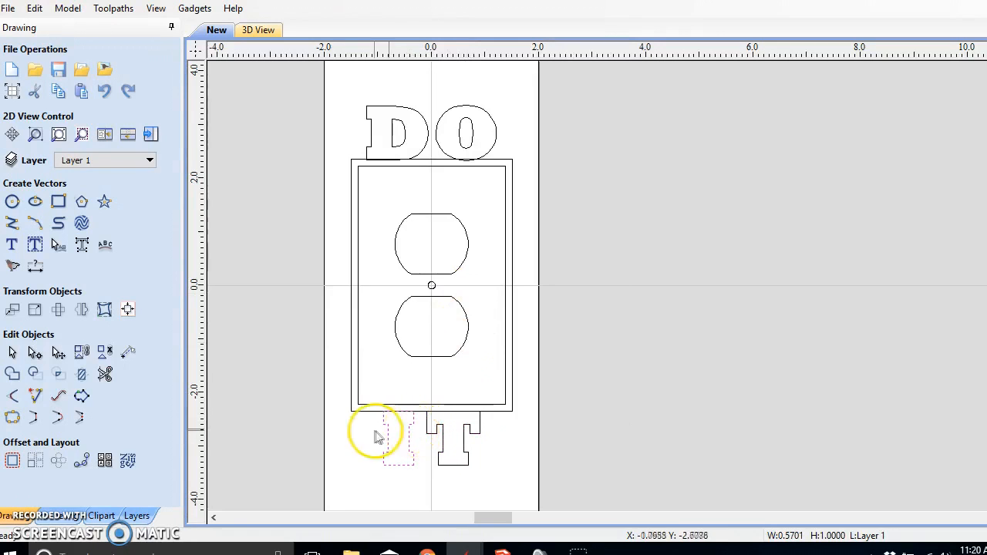
pyautogui.click(395, 130)
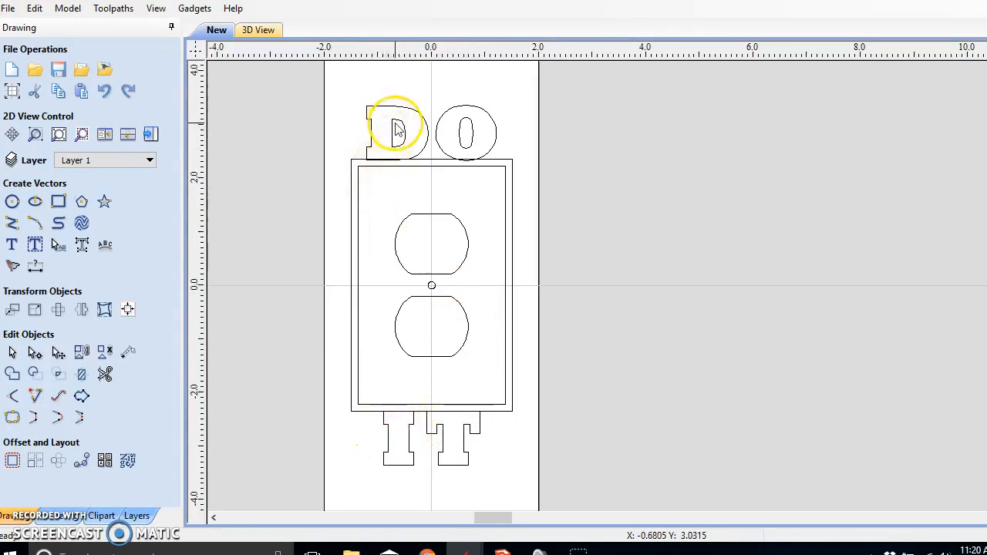
pyautogui.rightClick(393, 131)
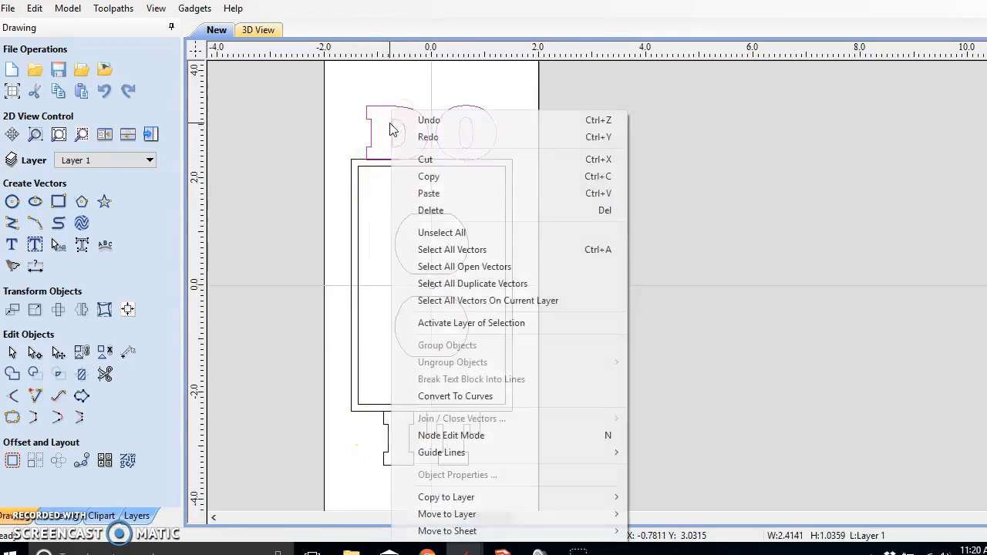
pyautogui.click(453, 396)
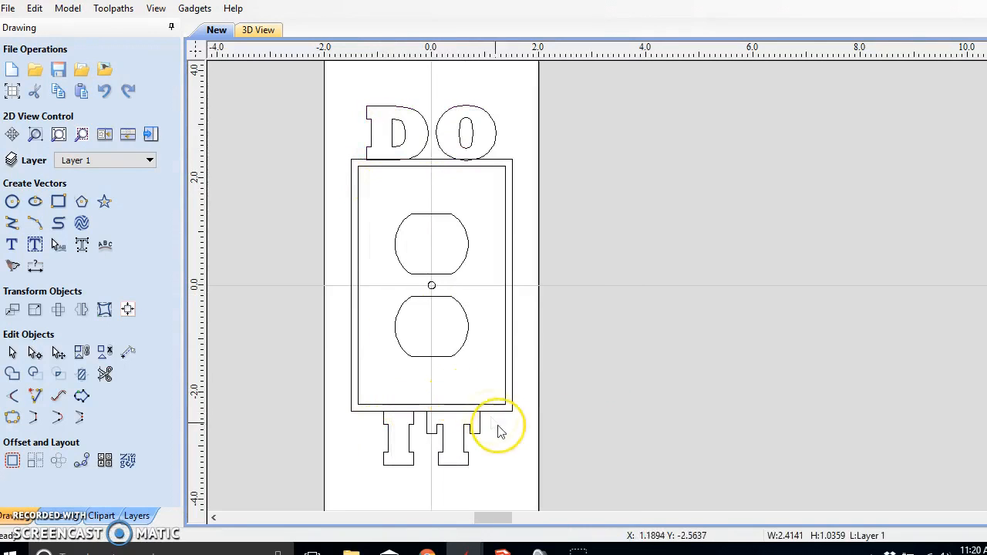
pyautogui.click(466, 119)
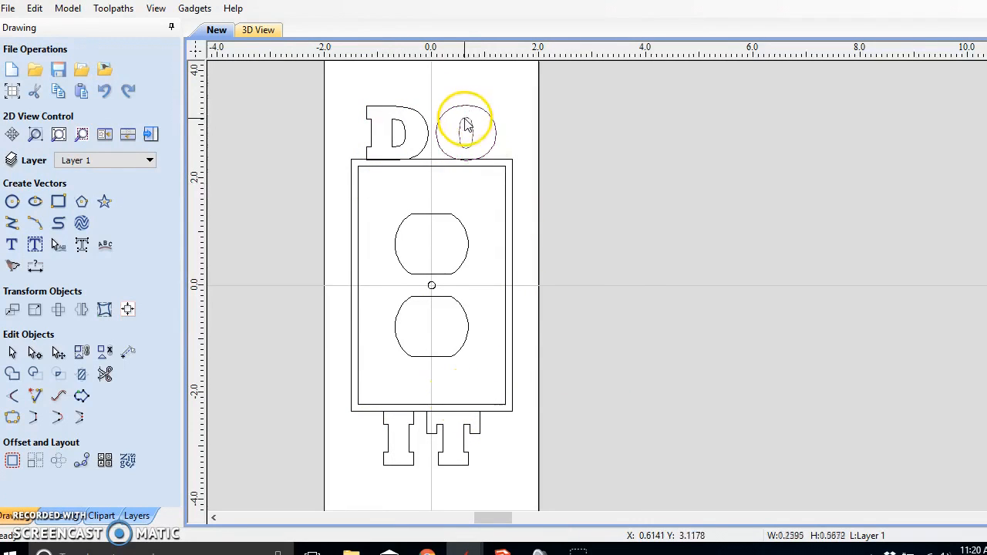
# Trim the overlapping segments where the "I" and "T" letters meet the cover's lower outer edge
pyautogui.scroll(5, 435, 440)
pyautogui.click(105, 376)
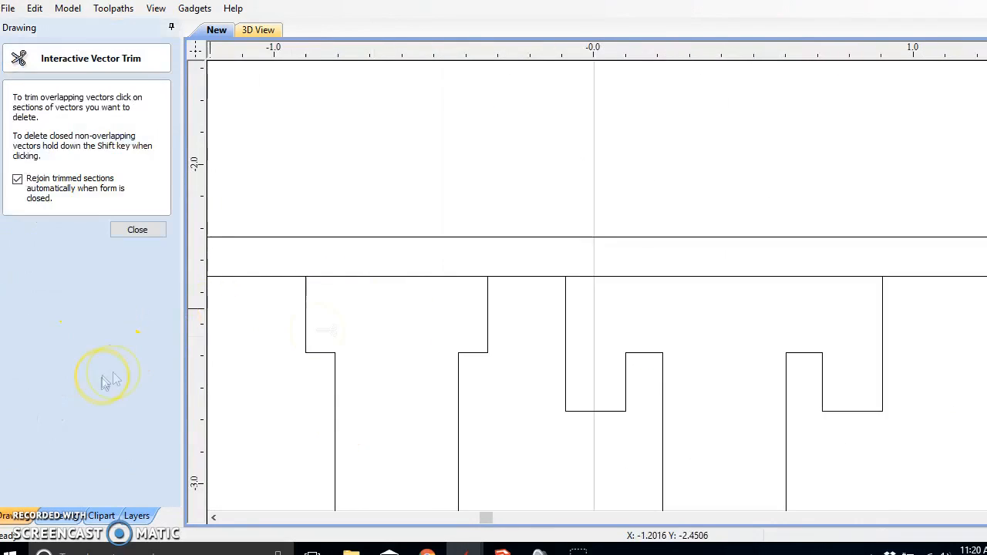
pyautogui.scroll(5, 396, 260)
pyautogui.scroll(2, 661, 260)
pyautogui.click(652, 220)
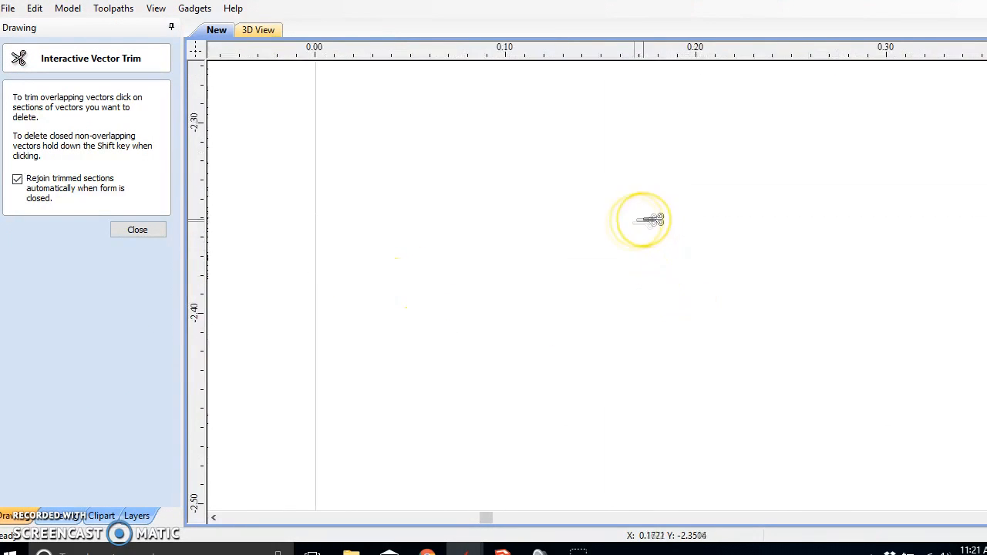
pyautogui.scroll(-15, 643, 220)
# Trim the overlapping segments where "D" and "O" meet the cover's upper outer edge, and rejoin the trimmed sections
pyautogui.scroll(10, 419, 218)
pyautogui.click(419, 219)
pyautogui.scroll(-7, 419, 219)
pyautogui.scroll(6, 669, 244)
pyautogui.click(667, 243)
pyautogui.scroll(-7, 667, 243)
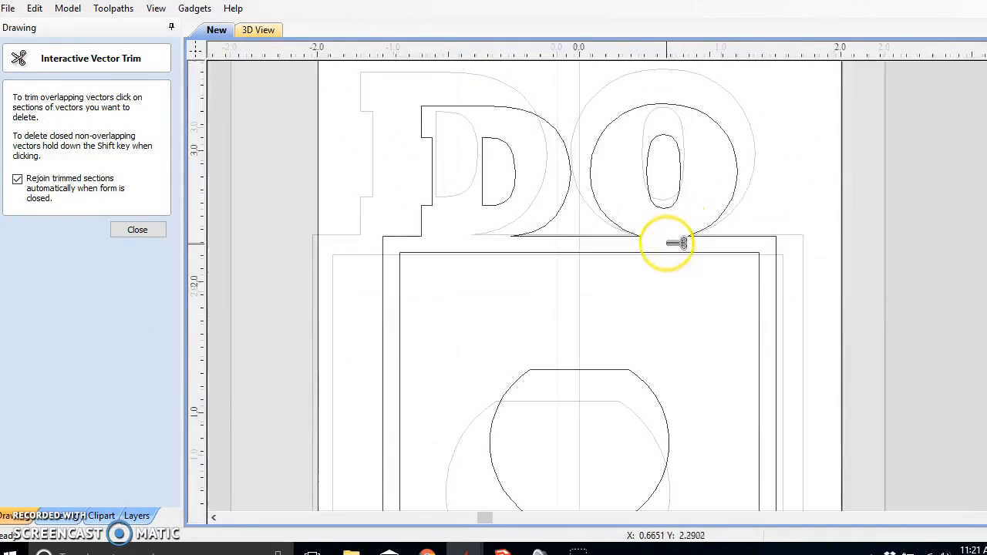
pyautogui.scroll(-4, 667, 243)
pyautogui.click(137, 231)
# Examine whether the cover's trimmed outer outline and its letters form one closed vector
pyautogui.scroll(-6, 375, 264)
pyautogui.scroll(6, 431, 304)
pyautogui.click(333, 293)
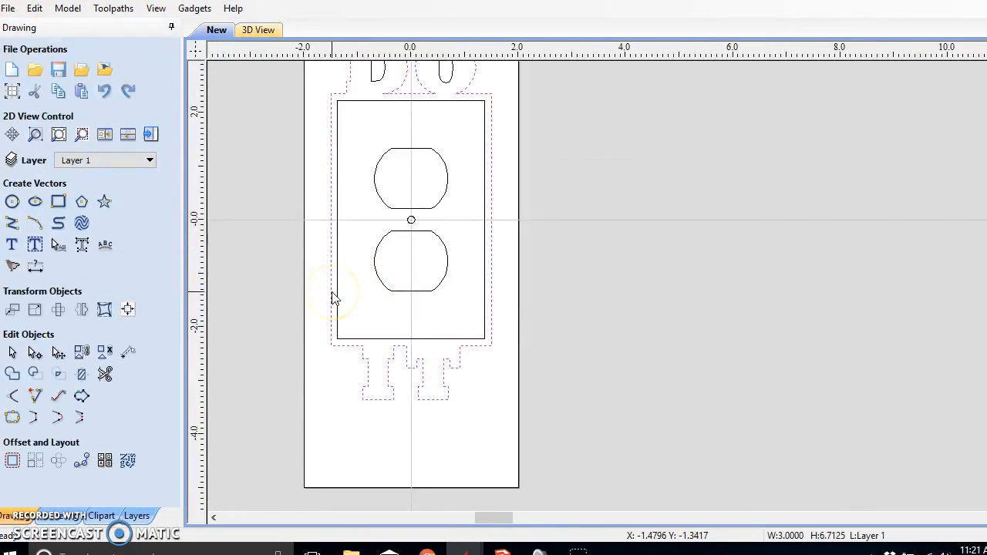
pyautogui.moveTo(411, 234); pyautogui.dragTo(425, 329, button='middle')
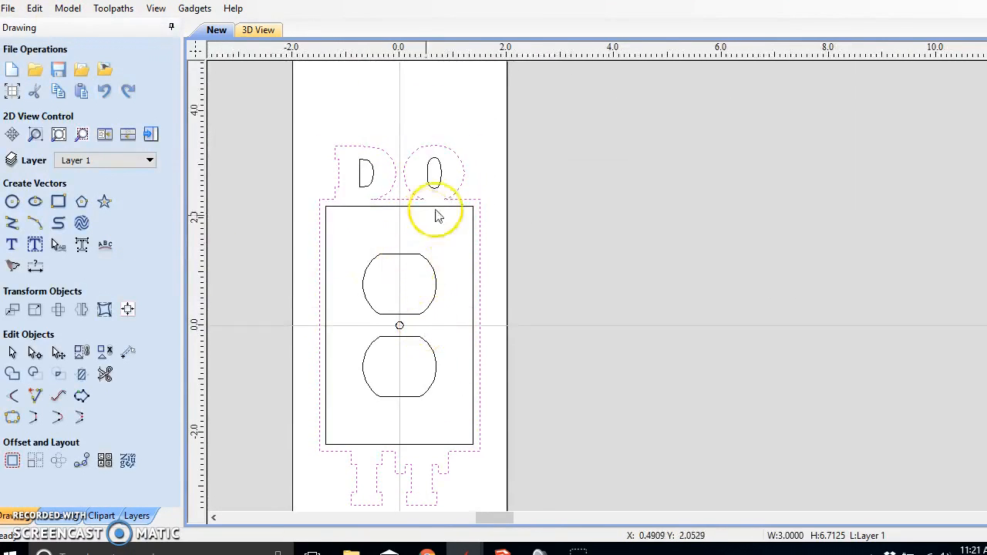
pyautogui.scroll(3, 443, 210)
pyautogui.rightClick(455, 205)
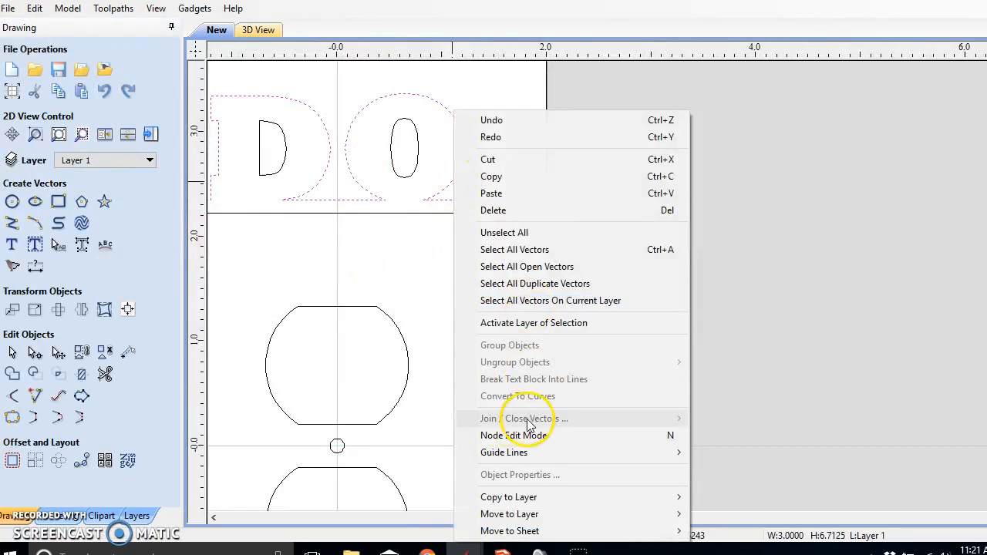
pyautogui.click(436, 321)
pyautogui.scroll(-5, 396, 265)
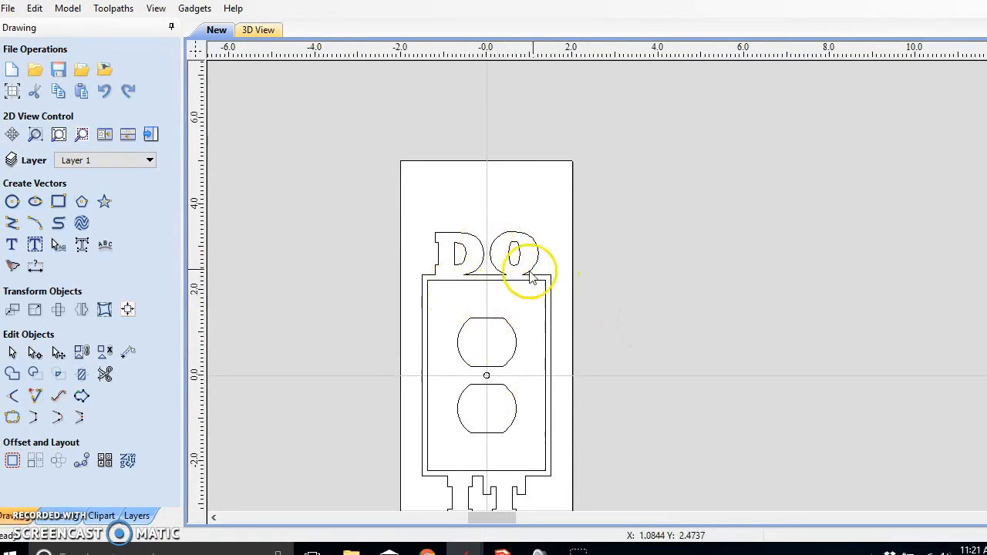
pyautogui.moveTo(526, 371); pyautogui.dragTo(496, 262, button='middle')
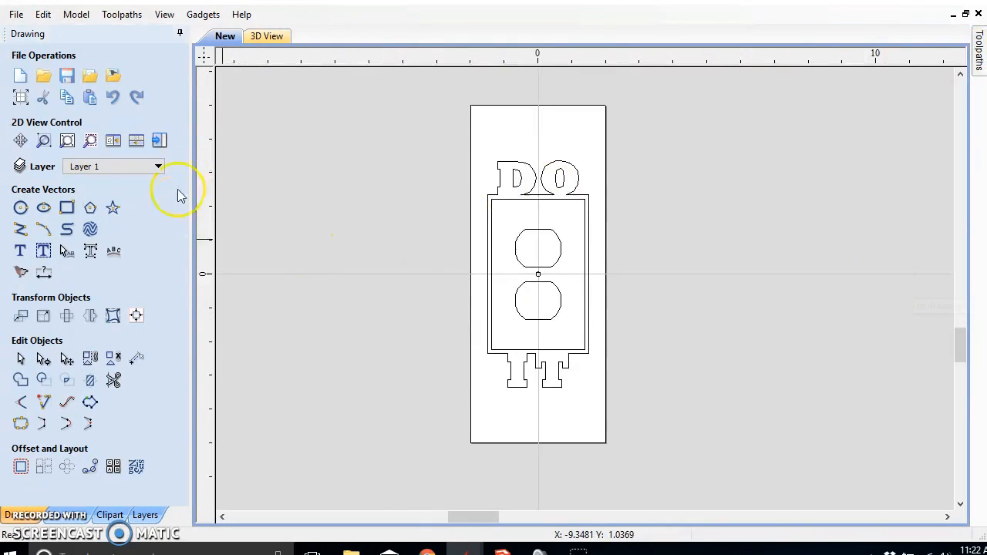
# View the Mirror tool's flip options for the cover design without applying any of them
pyautogui.click(162, 143)
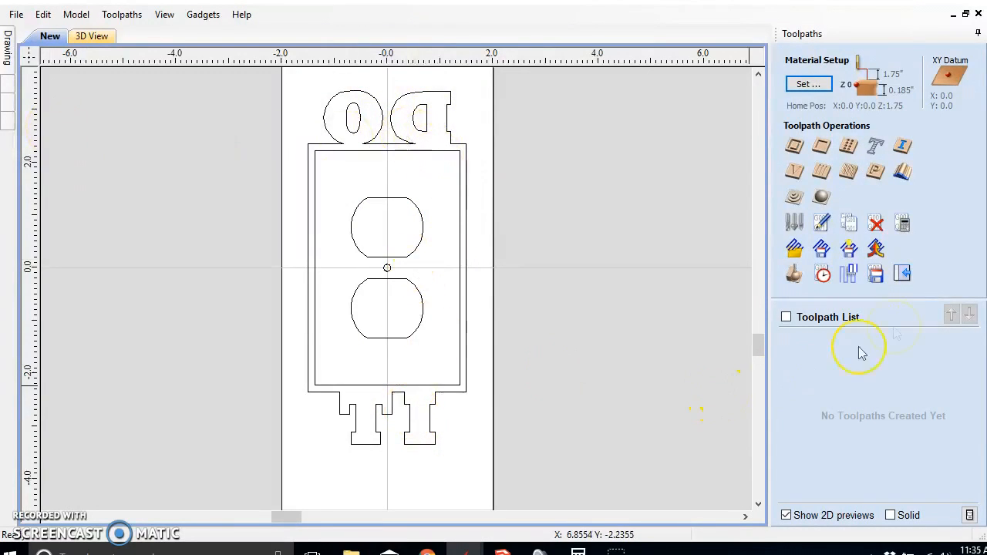
pyautogui.press('F11')
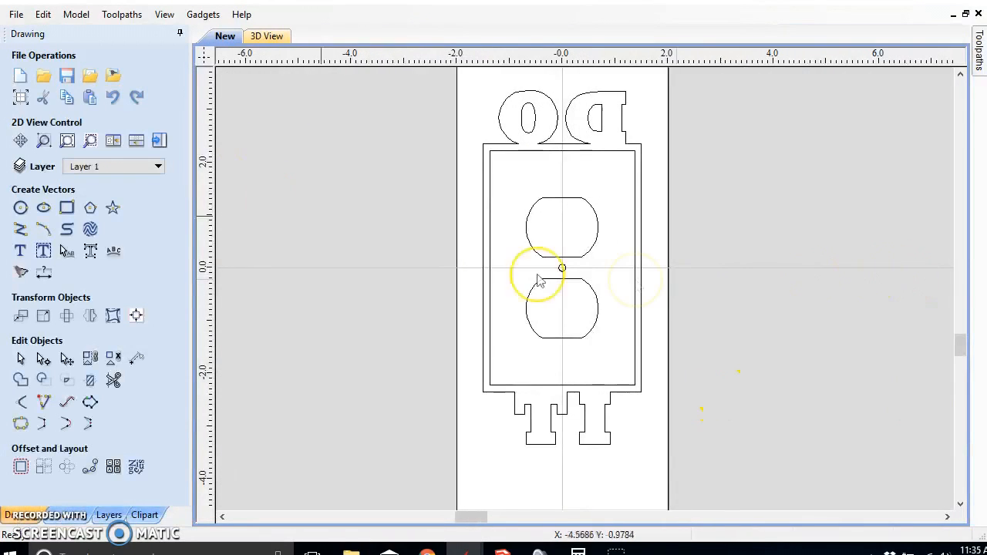
pyautogui.click(91, 315)
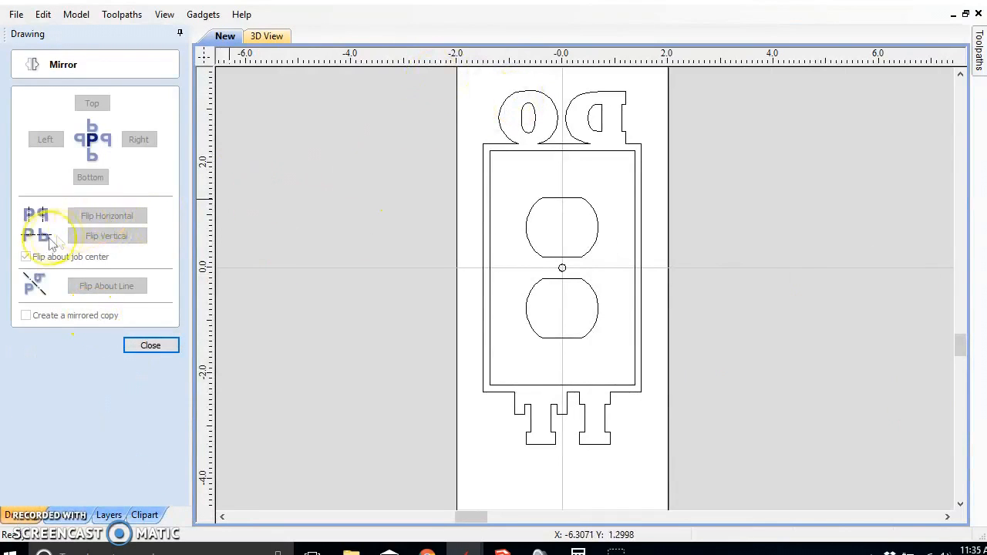
pyautogui.click(151, 347)
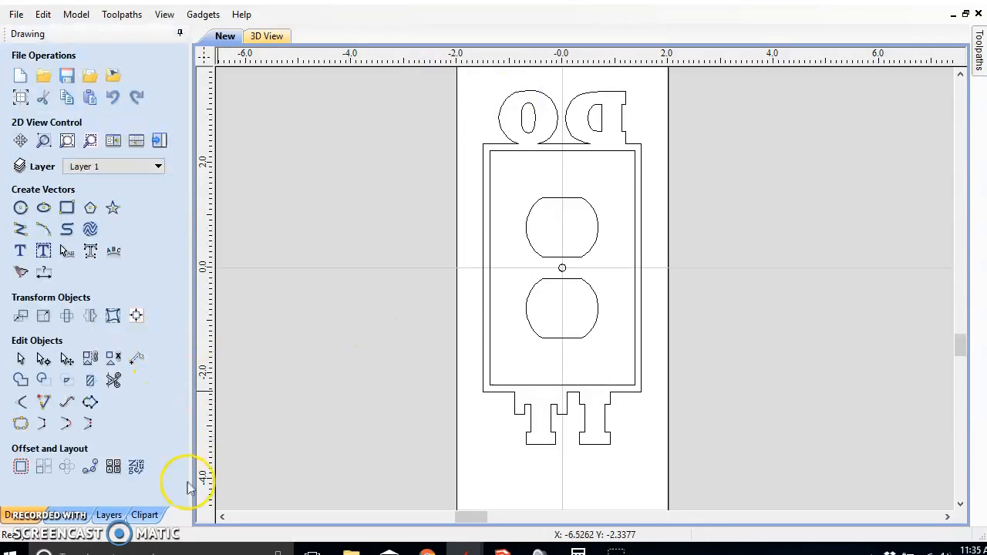
# Start a 2D profile toolpath and choose the 0.125-inch end mill for it
pyautogui.click(160, 141)
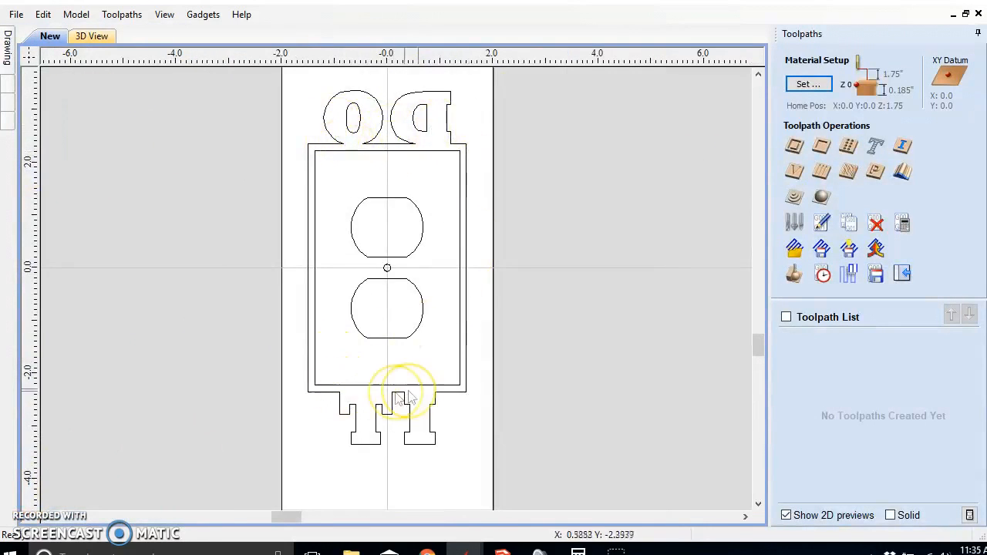
pyautogui.click(796, 152)
pyautogui.click(869, 173)
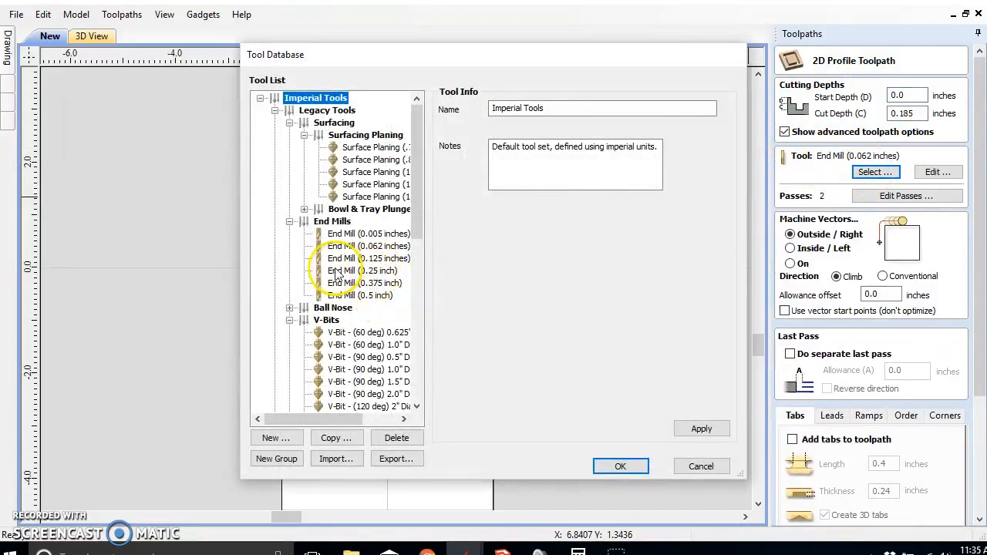
pyautogui.click(394, 260)
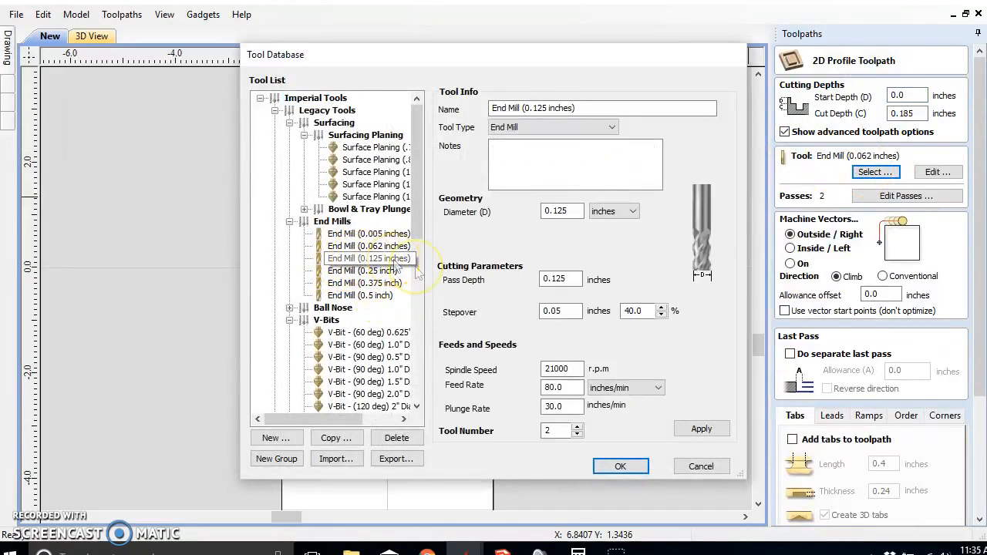
pyautogui.click(610, 466)
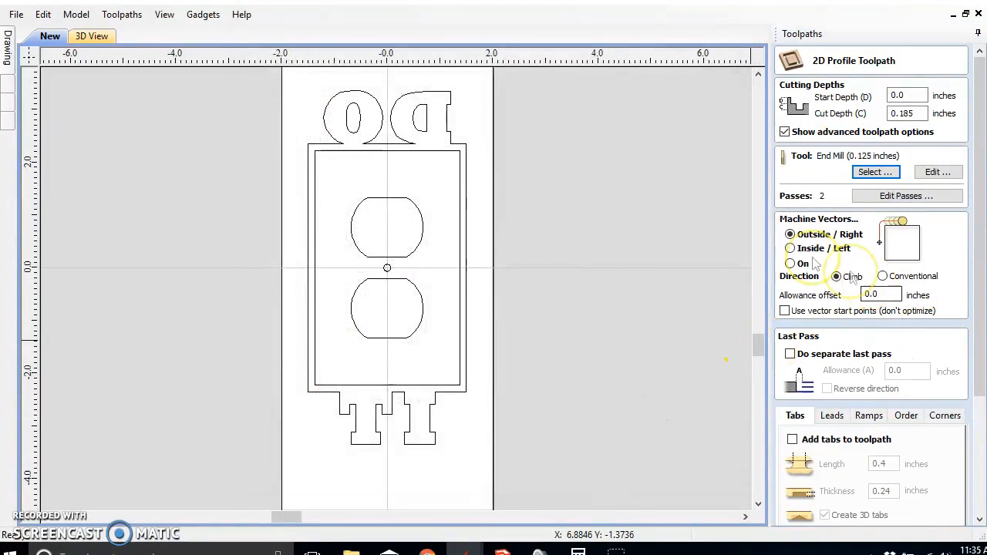
# Set the cut depth to 0.187 inches and calculate the profile toolpath outside the cover's outer outline
pyautogui.click(919, 114)
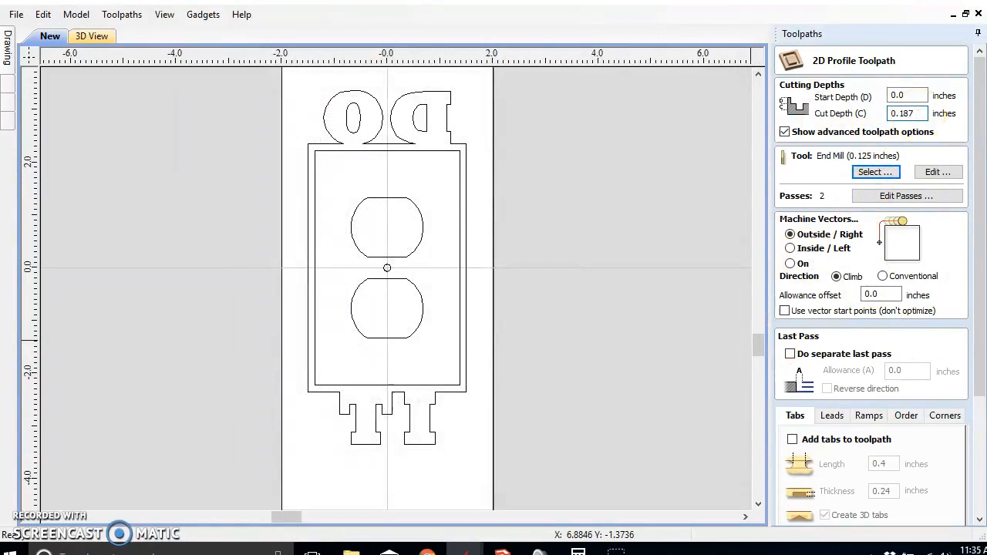
pyautogui.scroll(-3, 921, 275)
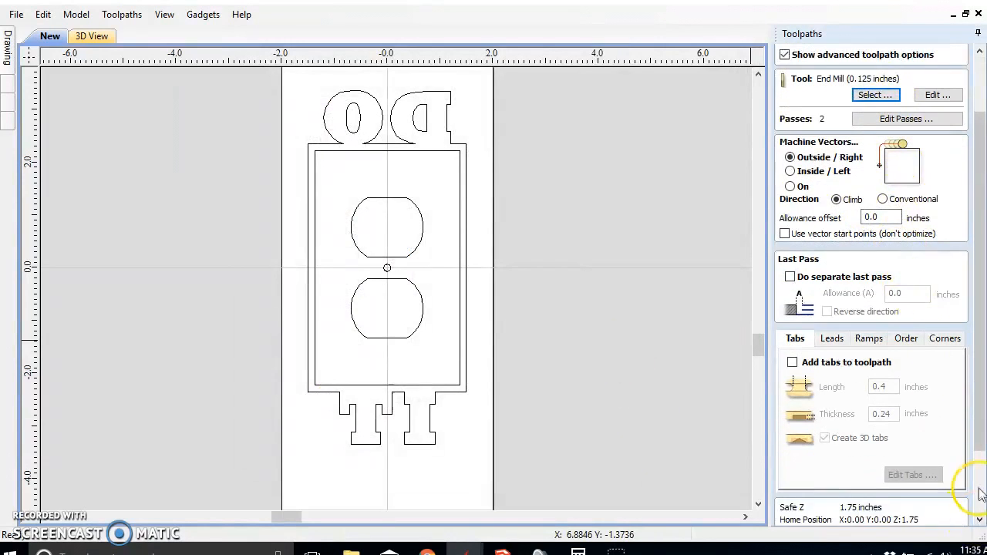
pyautogui.scroll(-3, 874, 498)
pyautogui.click(802, 516)
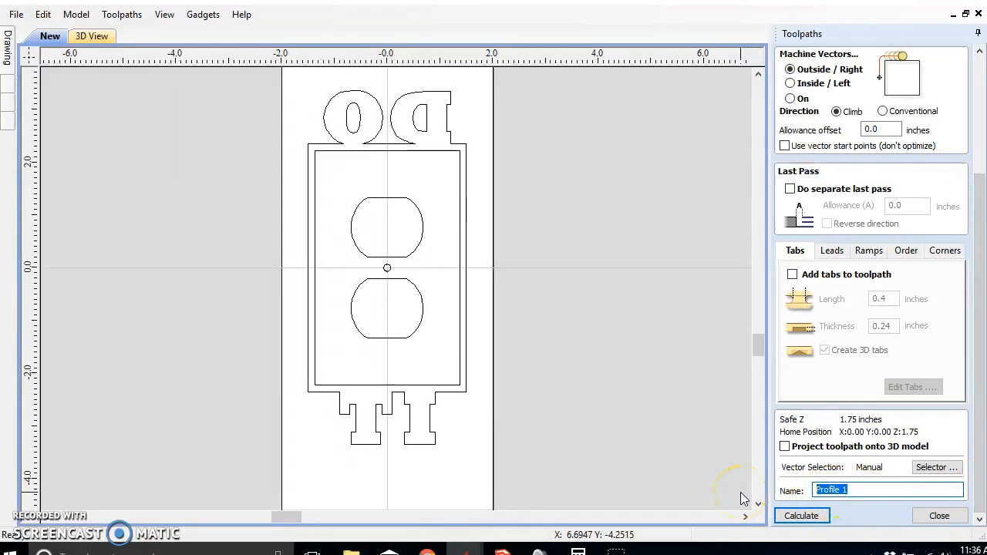
# Preview the visible profile toolpath in 3D and remove the waste material around the cover
pyautogui.scroll(3, 421, 324)
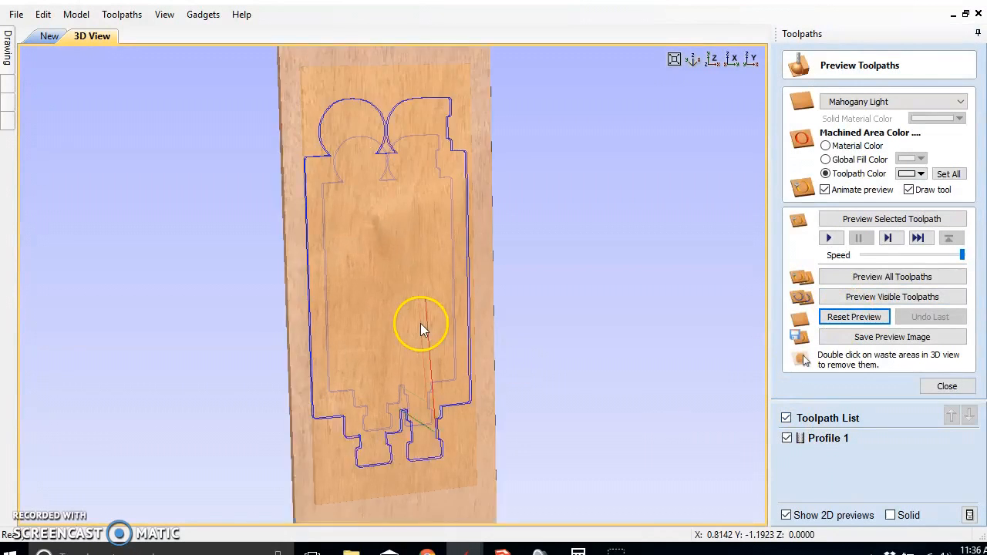
pyautogui.click(891, 297)
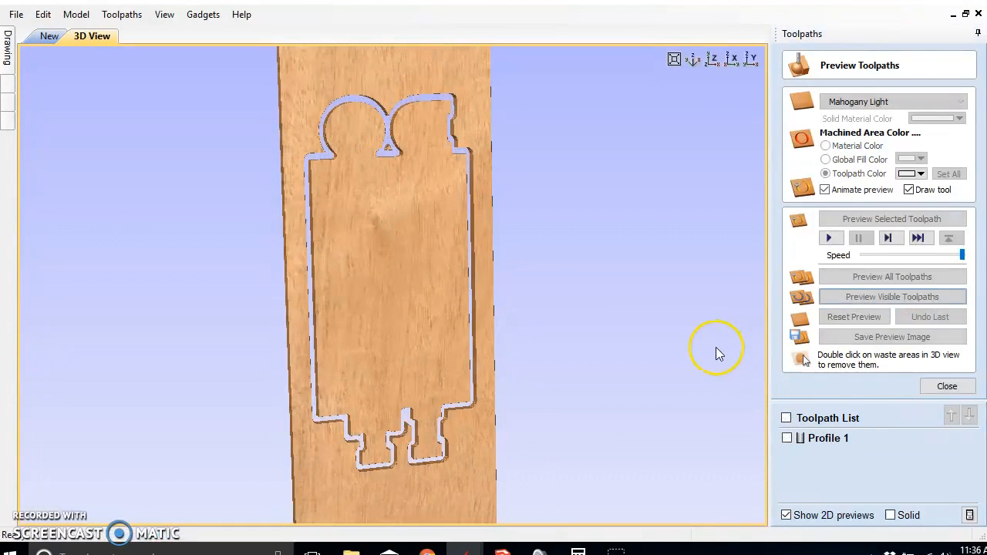
pyautogui.doubleClick(435, 61)
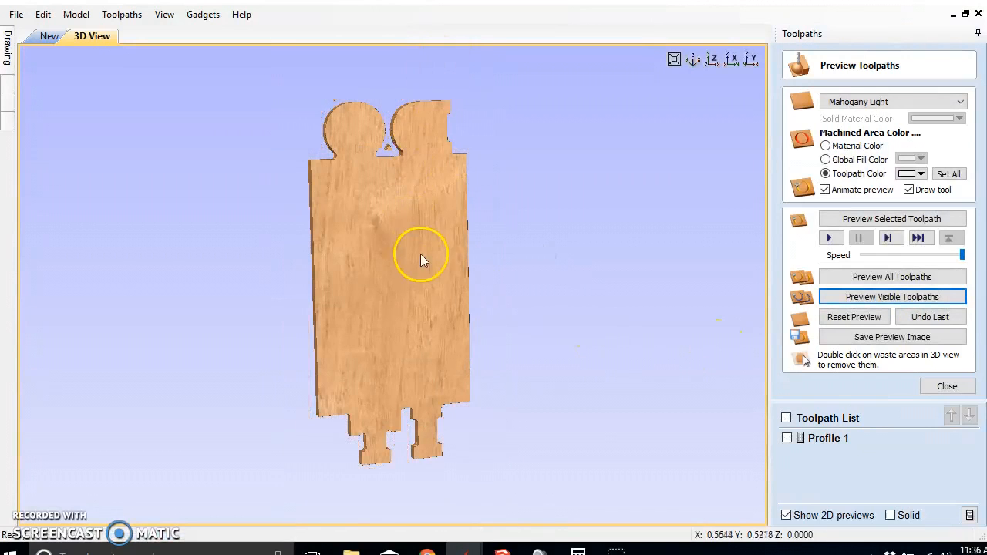
# Examine up close how the end mill rounds the inner corners of the "D", and return to the 2D drawing
pyautogui.moveTo(420, 254); pyautogui.dragTo(351, 208)
pyautogui.moveTo(407, 457); pyautogui.dragTo(393, 233, button='right')
pyautogui.moveTo(483, 107); pyautogui.dragTo(385, 212, button='middle')
pyautogui.scroll(5, 381, 144)
pyautogui.moveTo(344, 153); pyautogui.dragTo(251, 189, button='middle')
pyautogui.moveTo(191, 208); pyautogui.dragTo(238, 315, button='middle')
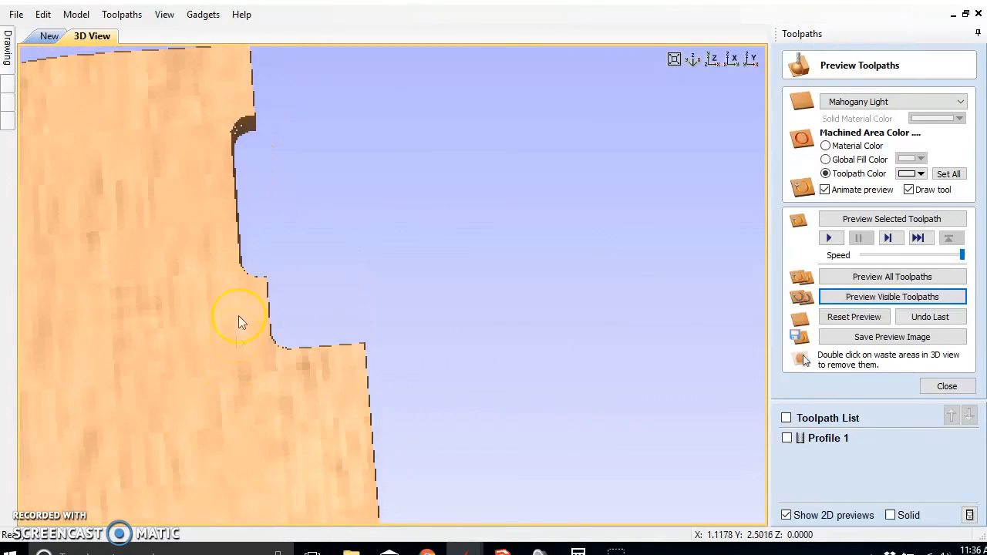
pyautogui.moveTo(242, 271); pyautogui.dragTo(234, 268)
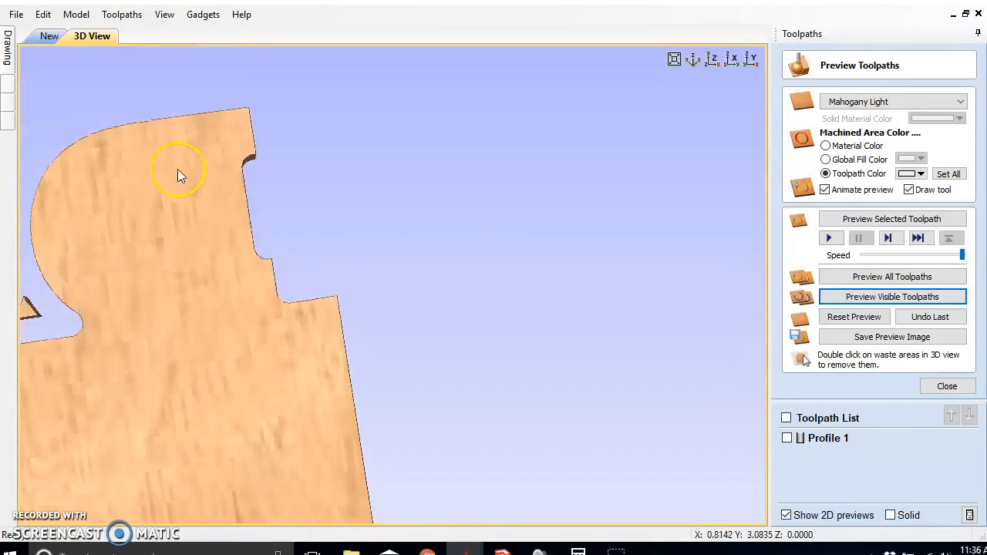
pyautogui.click(47, 37)
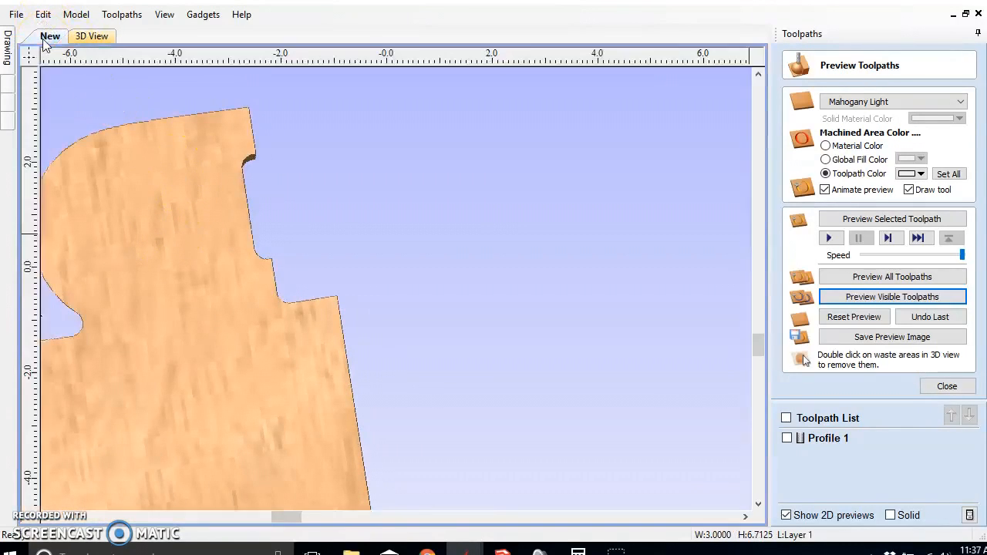
# Show the profile toolpath in the 2D drawing as a solid band of the cutter's full width
pyautogui.scroll(4, 463, 130)
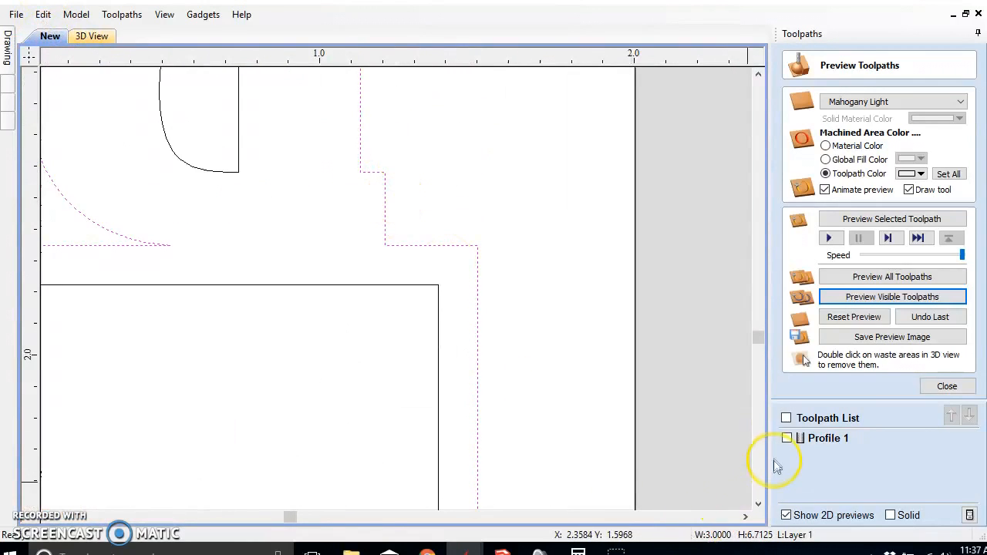
pyautogui.click(787, 439)
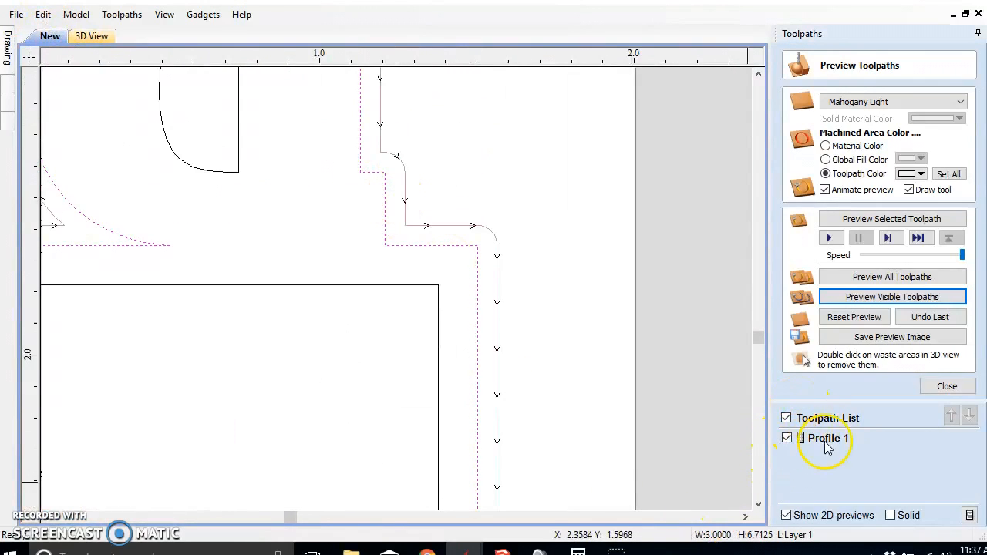
pyautogui.click(890, 517)
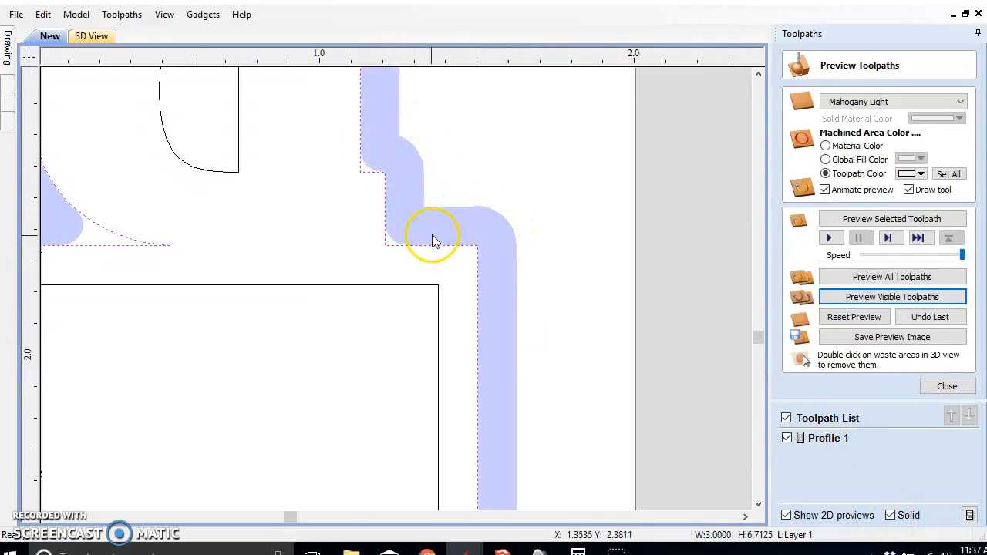
# Examine how the solid toolpath band follows the inner corners around the "DO" and "IT" lettering
pyautogui.scroll(5, 385, 243)
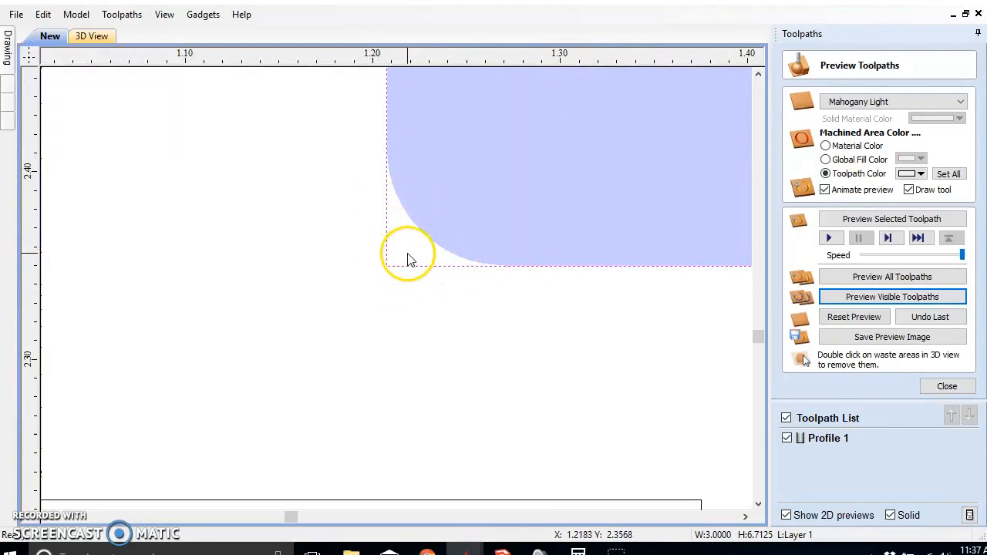
pyautogui.scroll(-6, 440, 243)
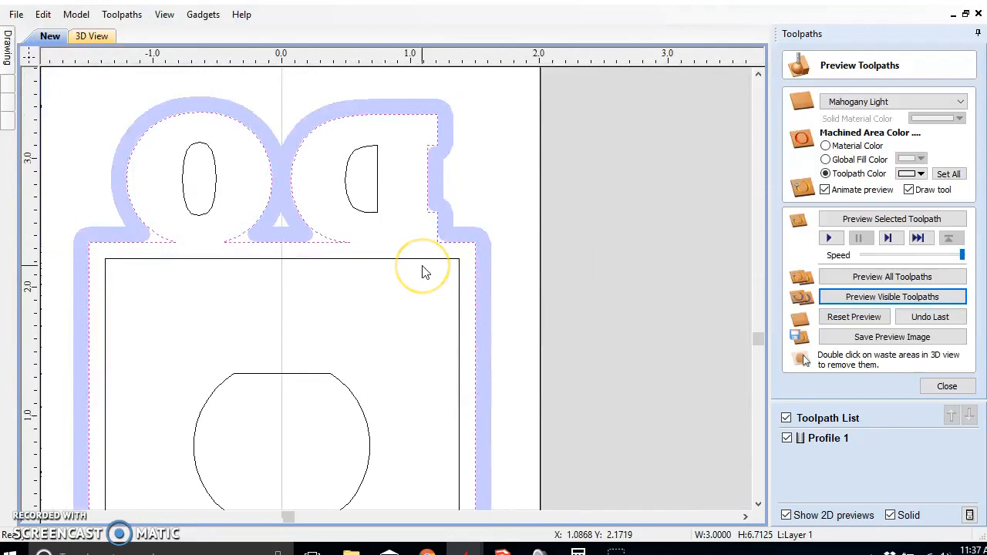
pyautogui.scroll(-5, 436, 280)
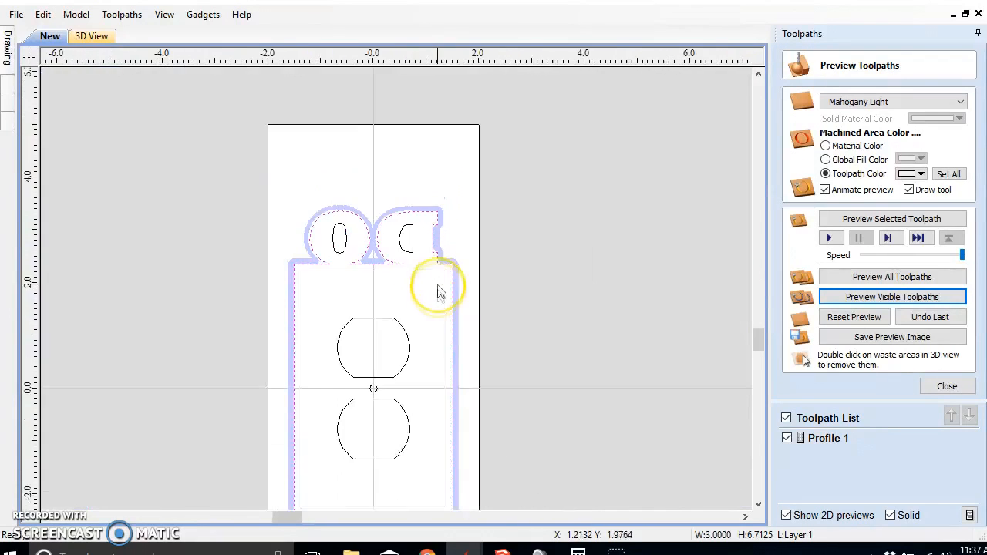
pyautogui.scroll(4, 424, 440)
pyautogui.scroll(-1, 308, 353)
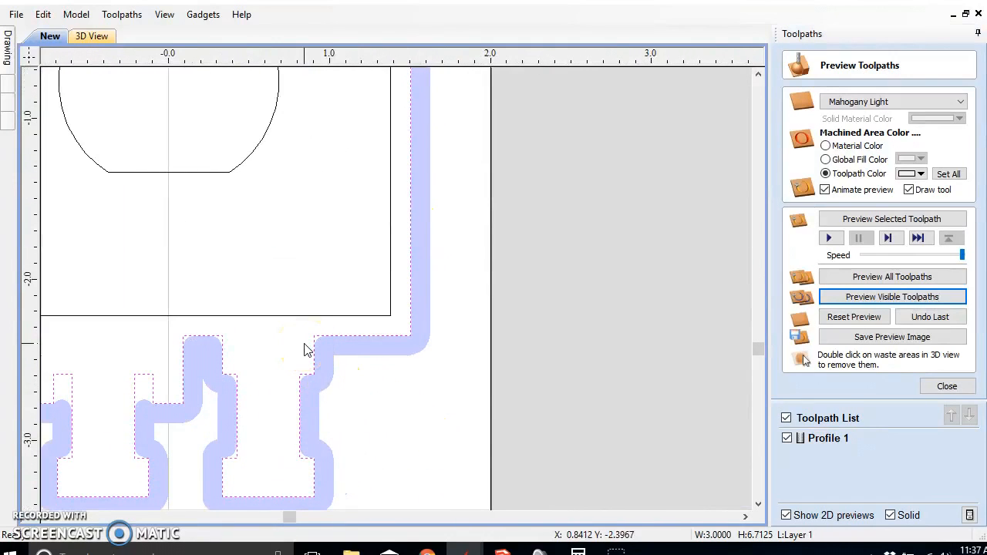
pyautogui.scroll(-3, 306, 349)
pyautogui.scroll(2, 302, 311)
pyautogui.scroll(-2, 301, 311)
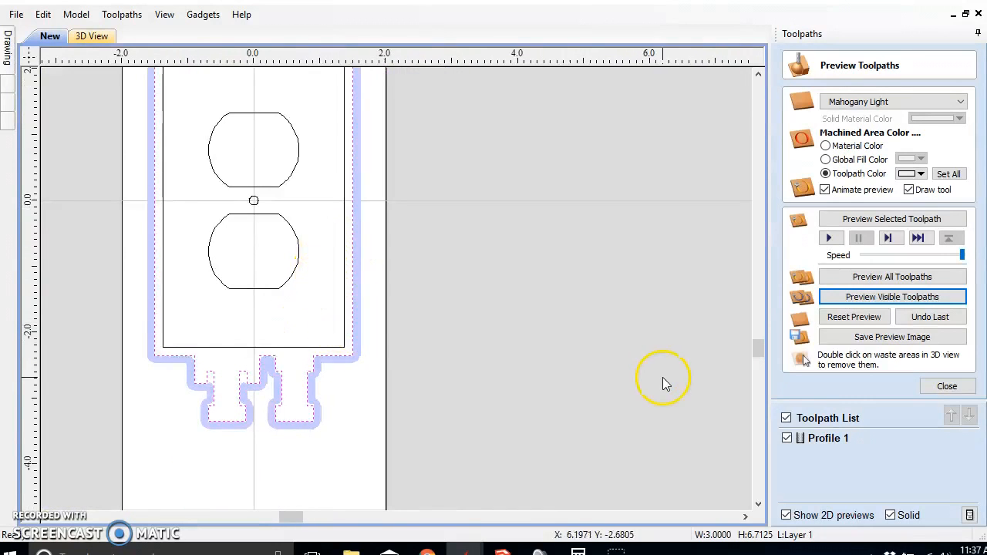
pyautogui.doubleClick(833, 446)
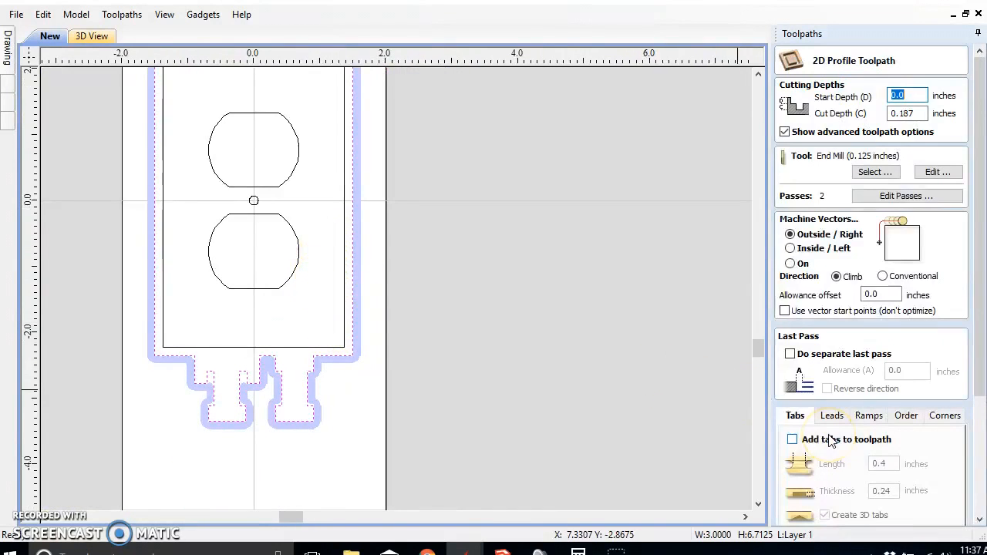
pyautogui.click(979, 498)
pyautogui.click(980, 497)
pyautogui.click(960, 514)
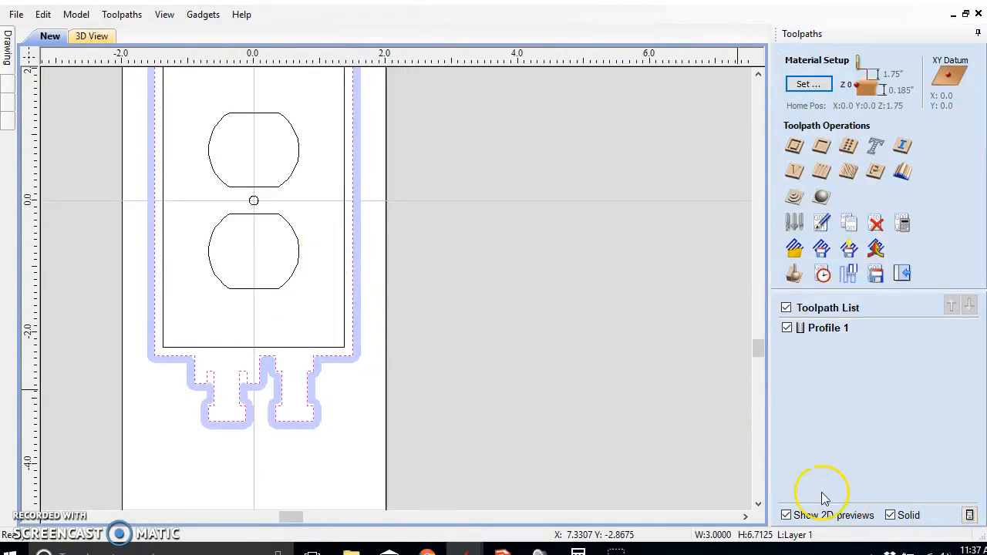
# Review the 0.125-inch and 0.062-inch end mills' settings in the tool database, and leave it without changes
pyautogui.click(794, 223)
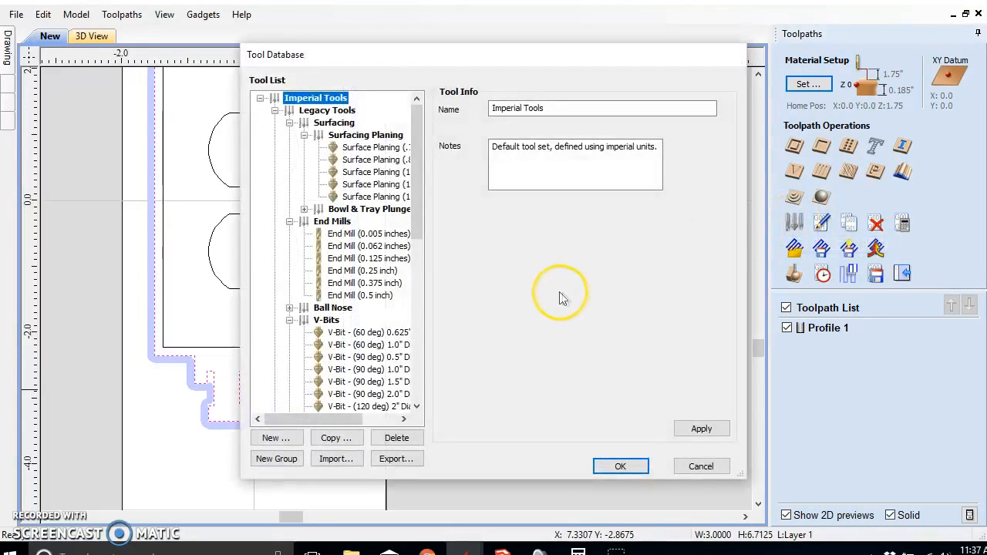
pyautogui.moveTo(416, 191)
pyautogui.mouseDown()
pyautogui.moveTo(417, 183)
pyautogui.moveTo(419, 194)
pyautogui.mouseUp()
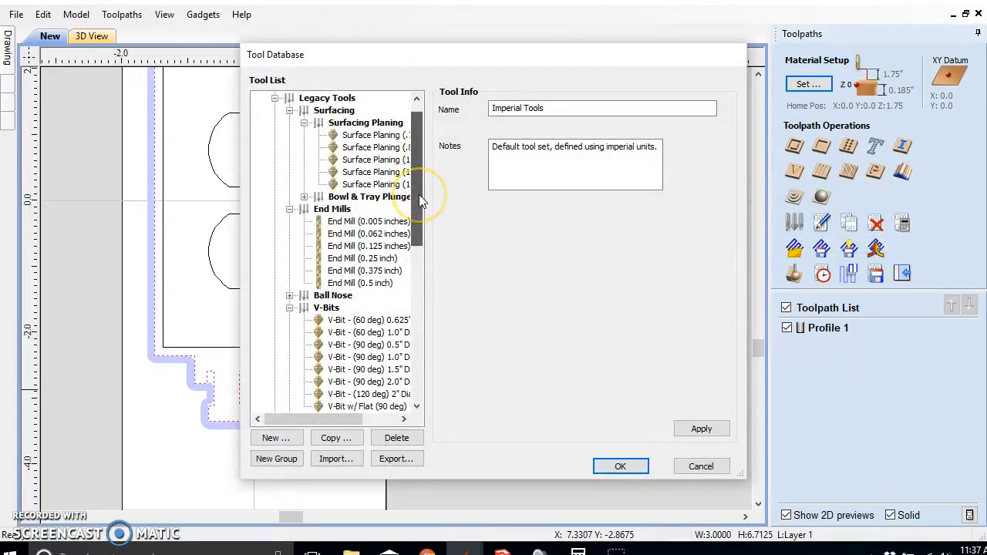
pyautogui.click(421, 98)
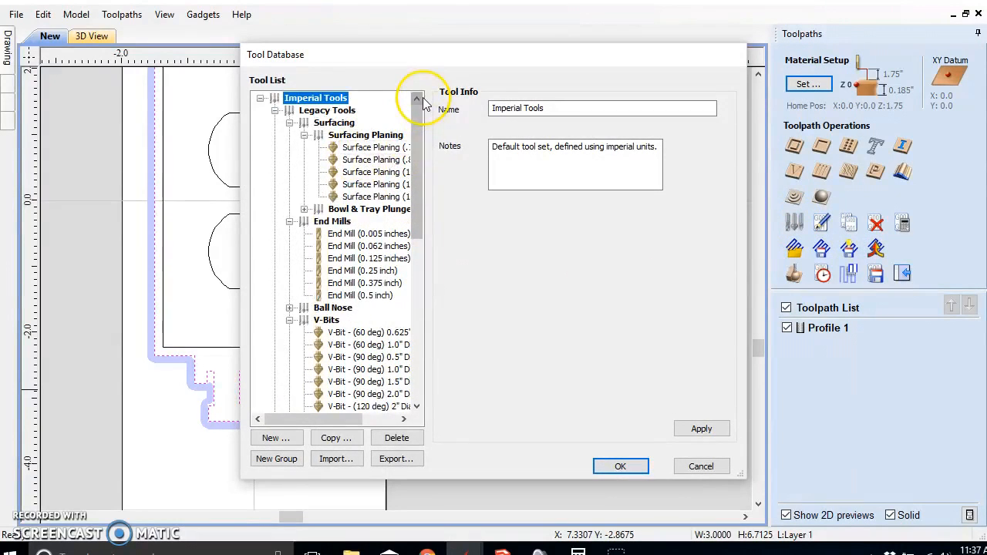
pyautogui.moveTo(418, 116)
pyautogui.mouseDown()
pyautogui.moveTo(419, 132)
pyautogui.moveTo(418, 115)
pyautogui.mouseUp()
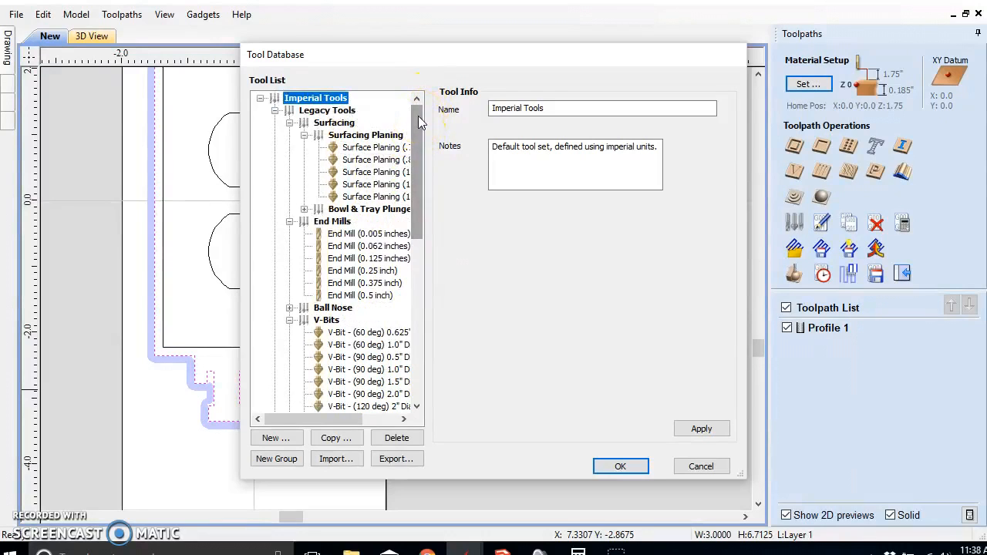
pyautogui.moveTo(418, 117); pyautogui.dragTo(419, 128)
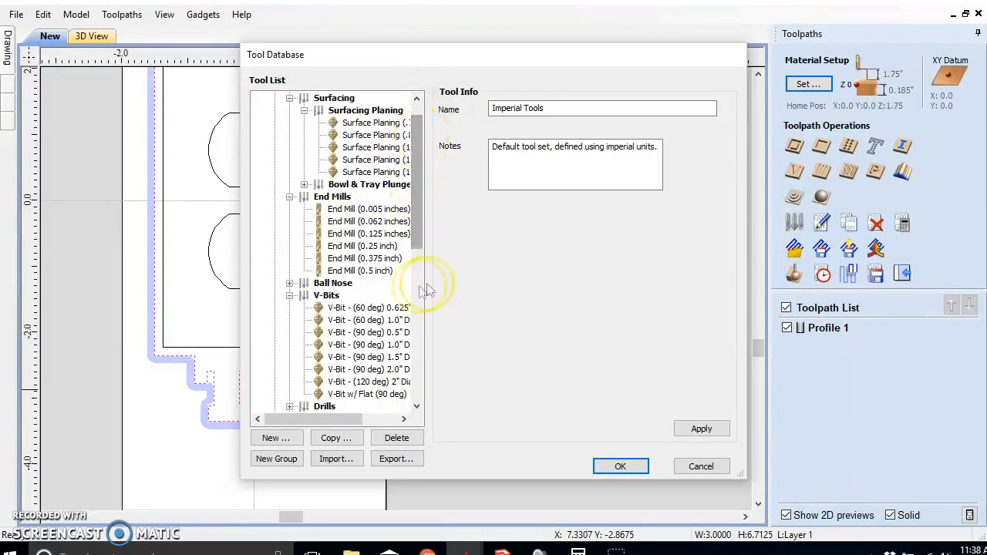
pyautogui.click(361, 234)
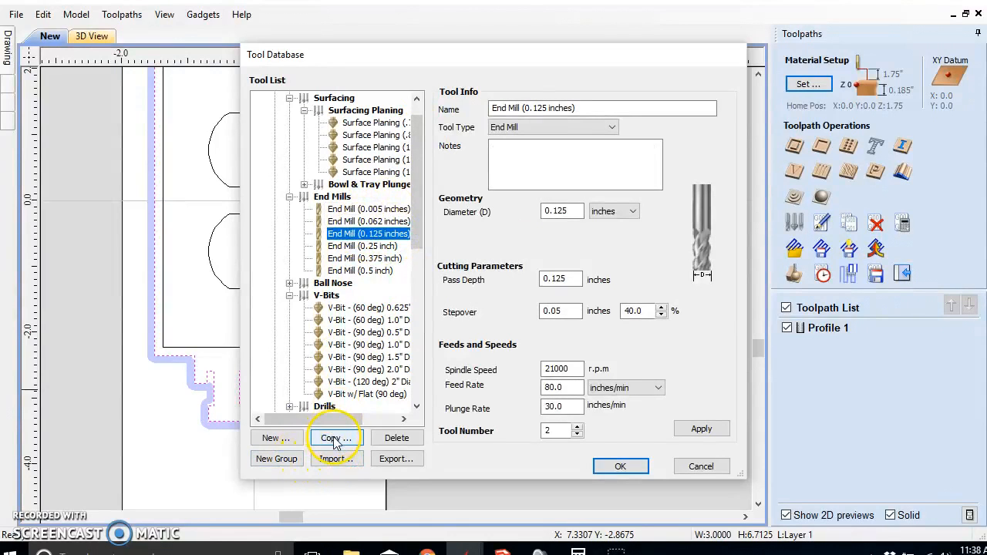
pyautogui.click(383, 224)
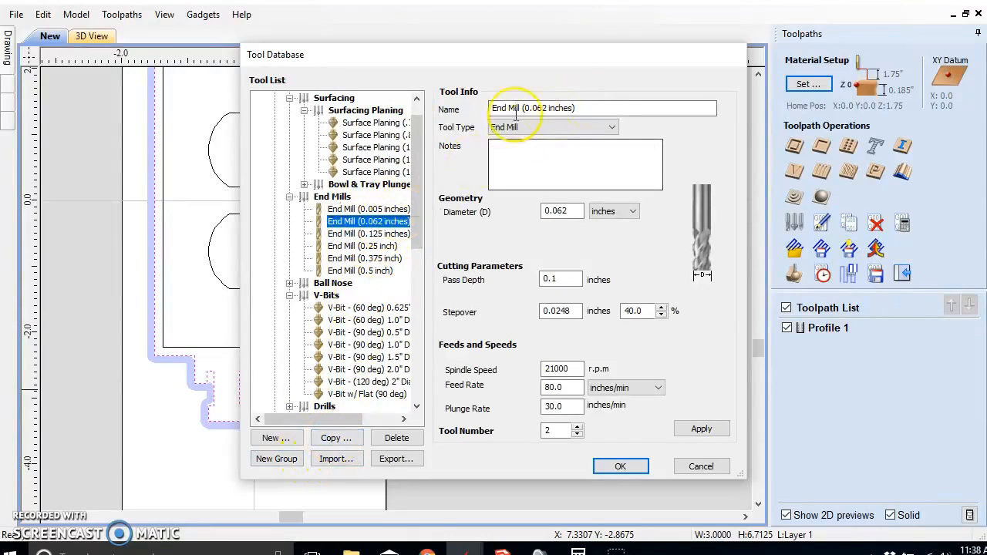
pyautogui.click(568, 212)
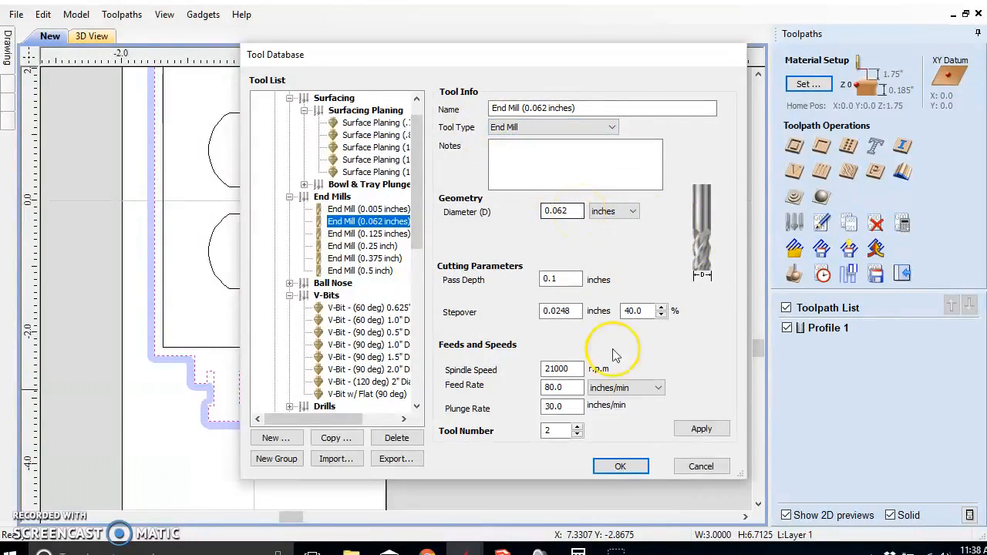
pyautogui.click(702, 468)
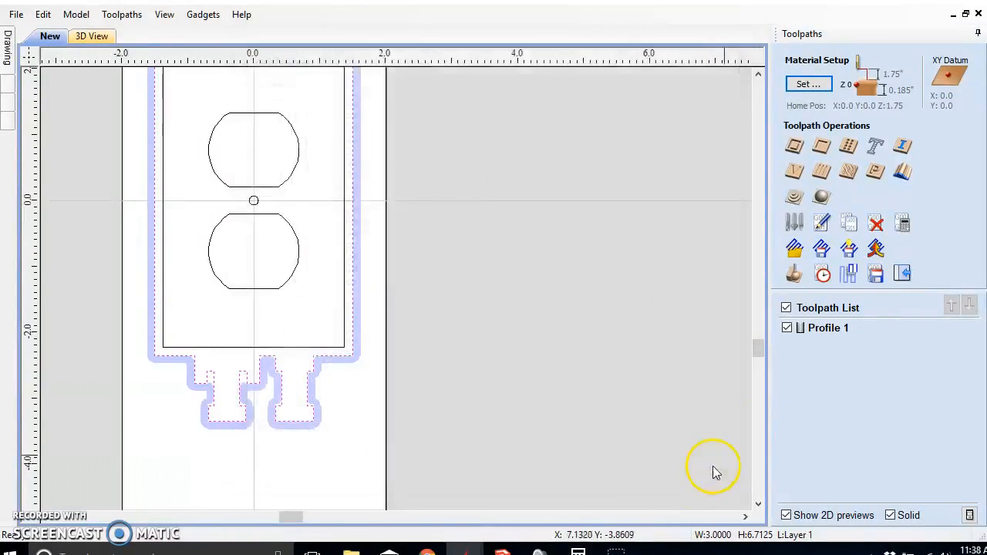
# Recalculate the outer profile toolpath with the 0.062-inch end mill, accepting the cut through the material, and reset the 3D preview
pyautogui.doubleClick(824, 329)
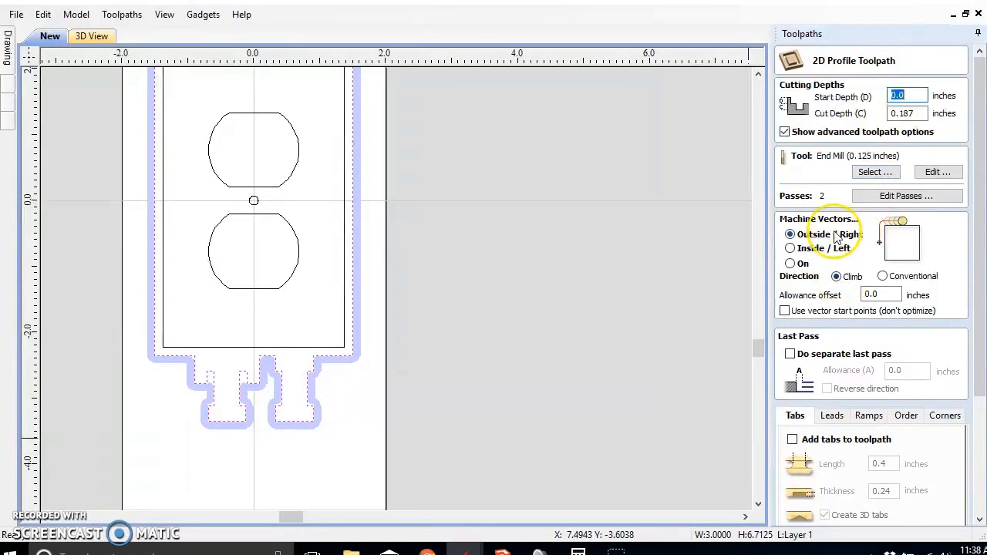
pyautogui.click(877, 173)
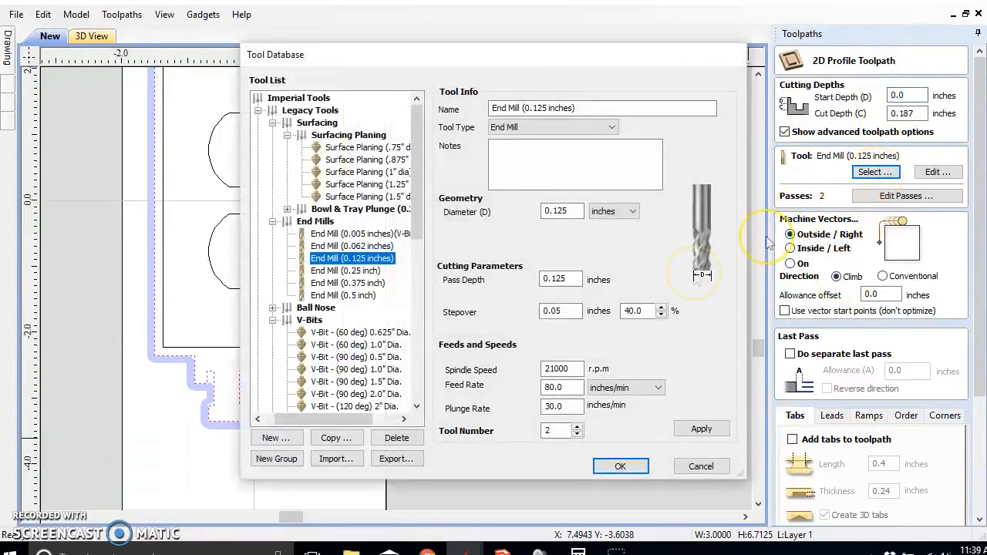
pyautogui.click(357, 246)
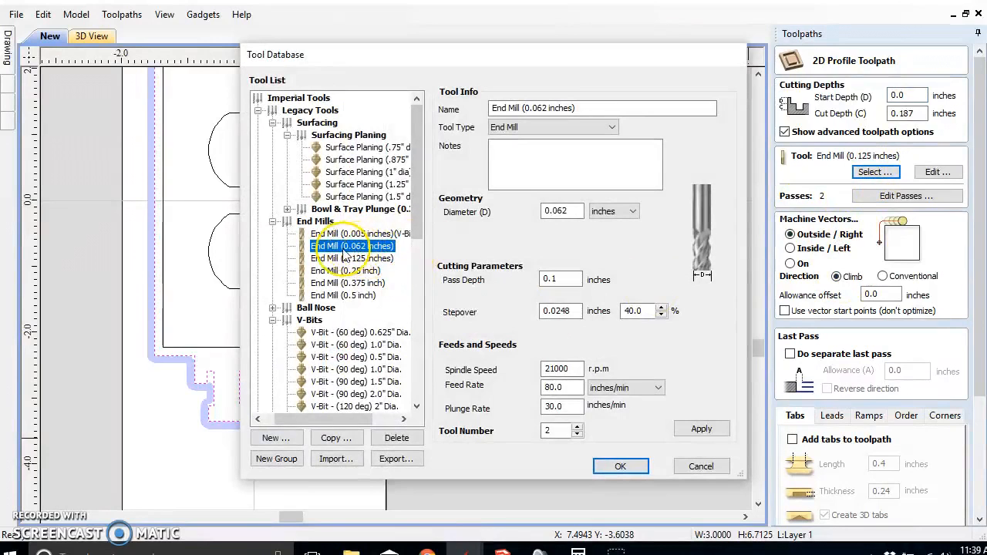
pyautogui.click(621, 467)
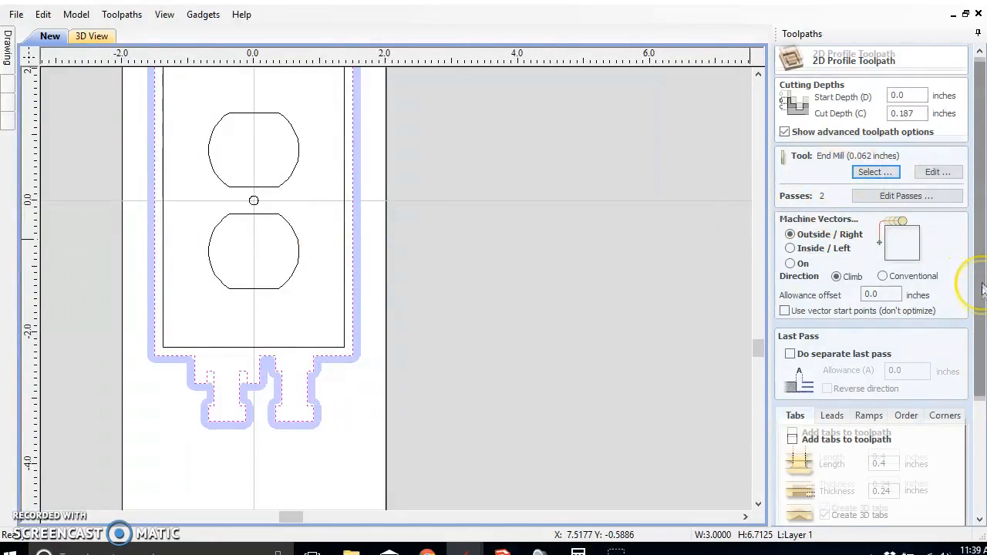
pyautogui.scroll(-5, 971, 308)
pyautogui.click(804, 517)
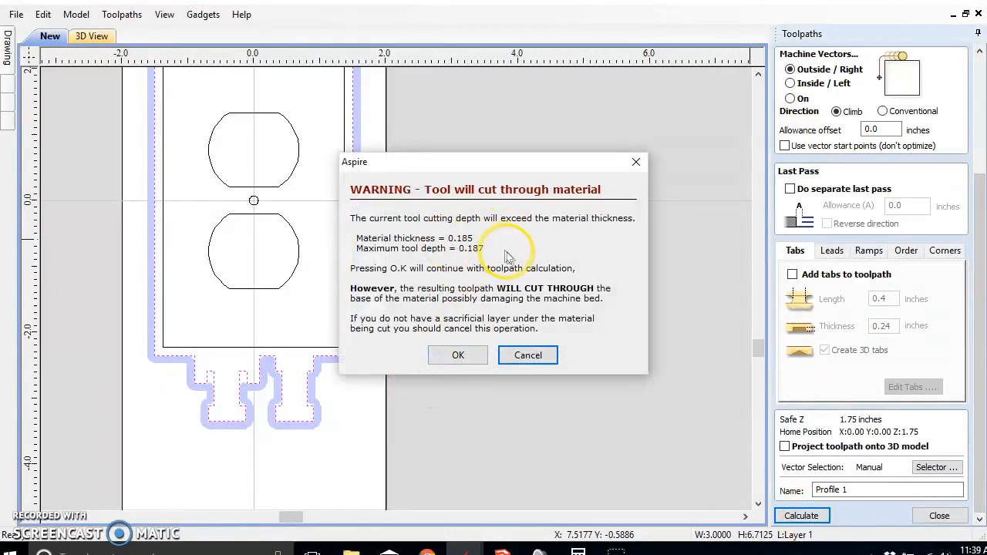
pyautogui.click(458, 355)
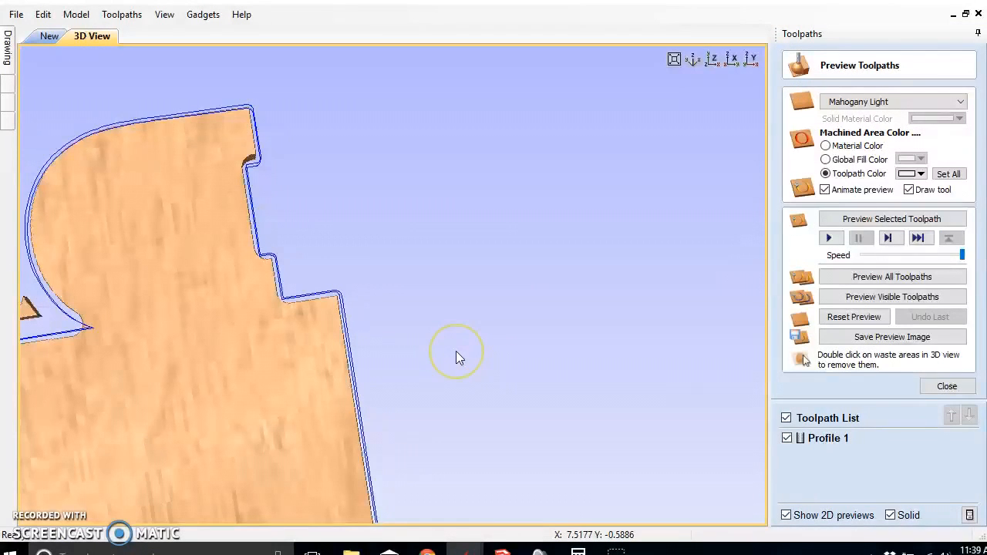
pyautogui.click(833, 324)
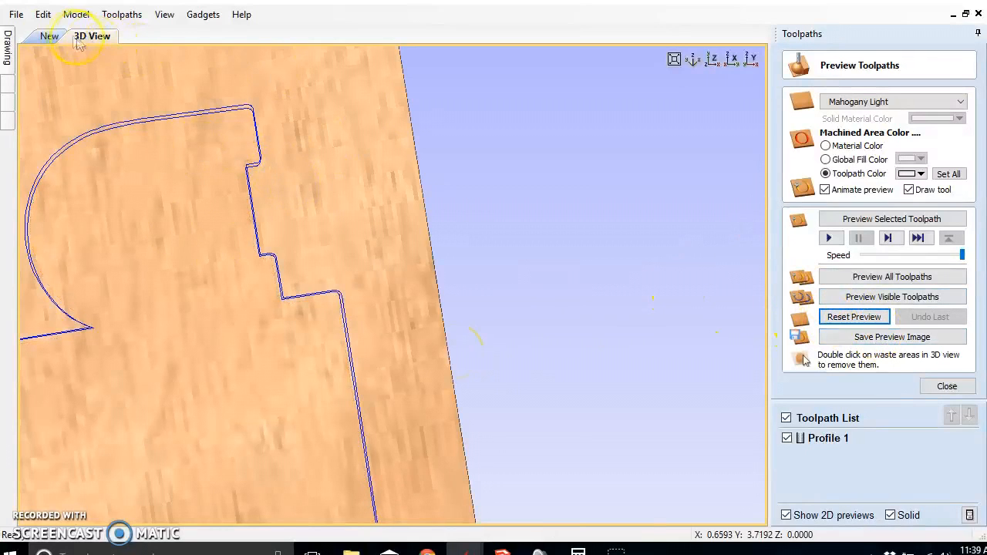
# Examine in the 2D drawing how closely the smaller end mill's path follows the inner corners of the "IT" lettering
pyautogui.click(49, 37)
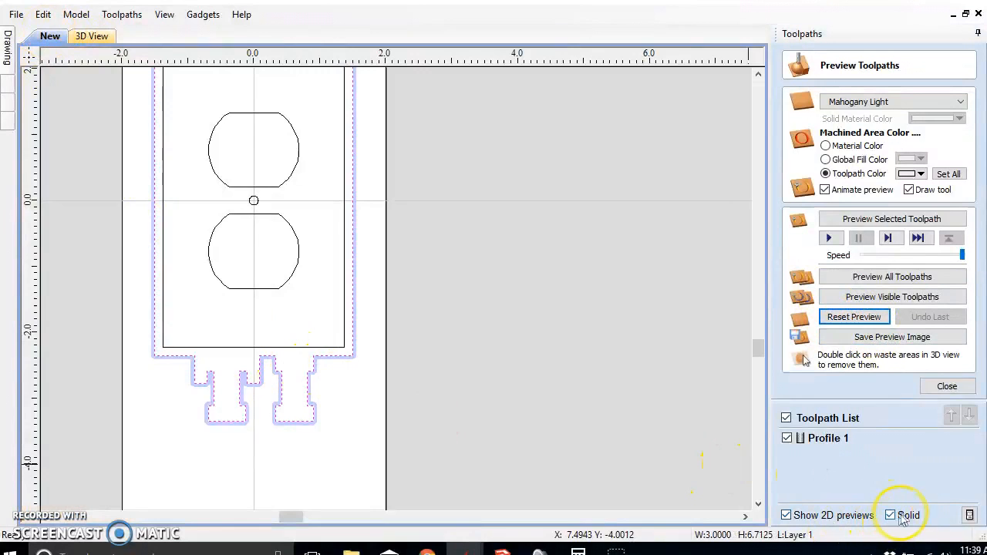
pyautogui.scroll(5, 321, 367)
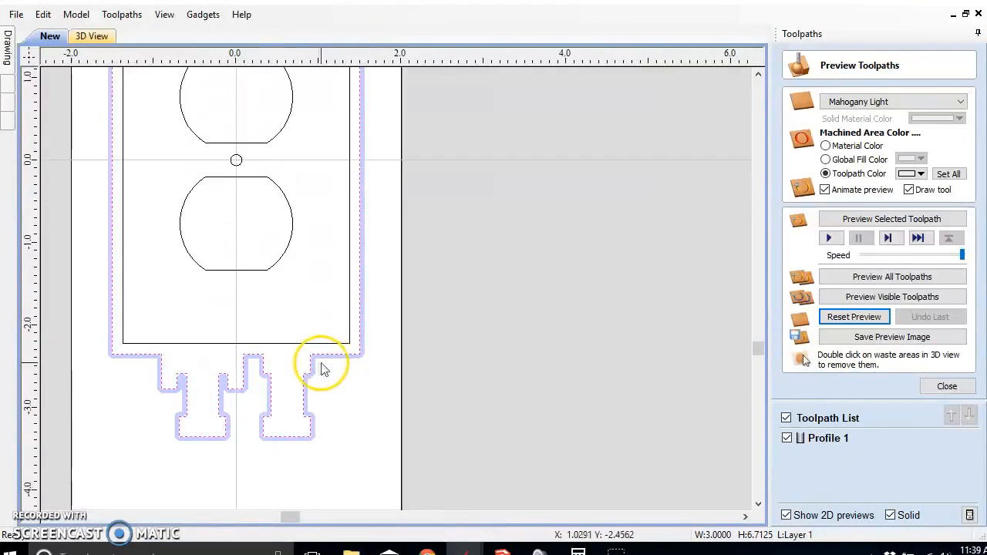
pyautogui.scroll(10, 287, 348)
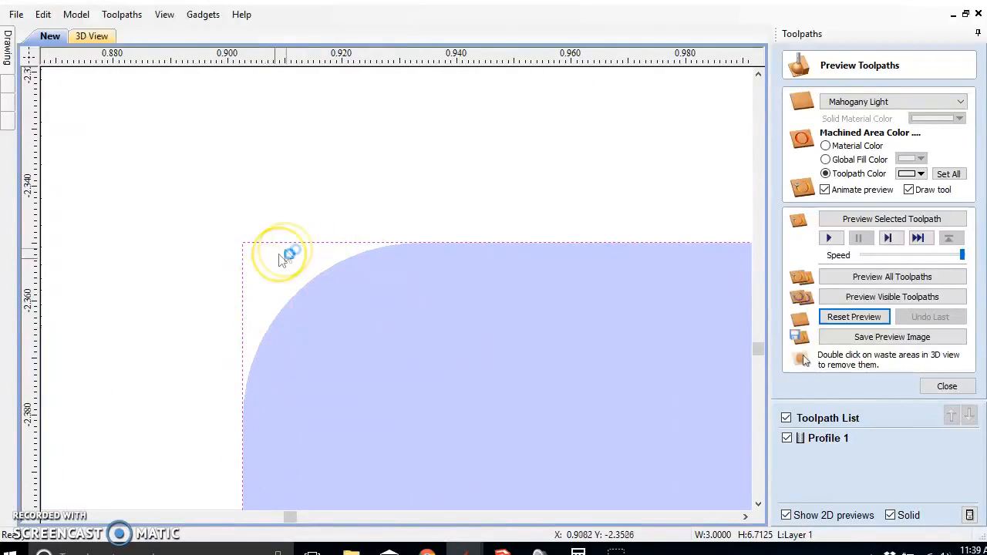
pyautogui.scroll(-6, 346, 257)
pyautogui.scroll(3, 295, 401)
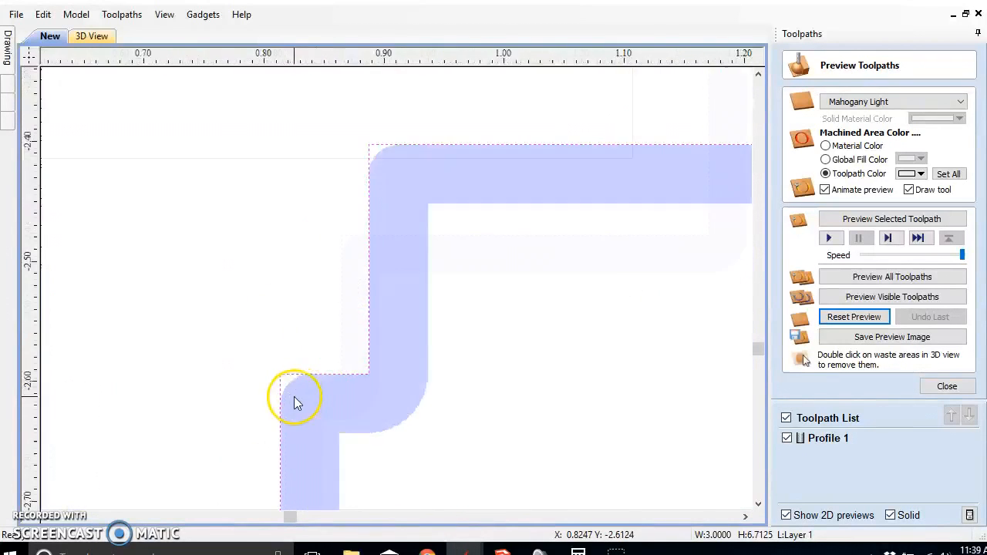
pyautogui.scroll(-5, 278, 378)
pyautogui.scroll(-3, 278, 378)
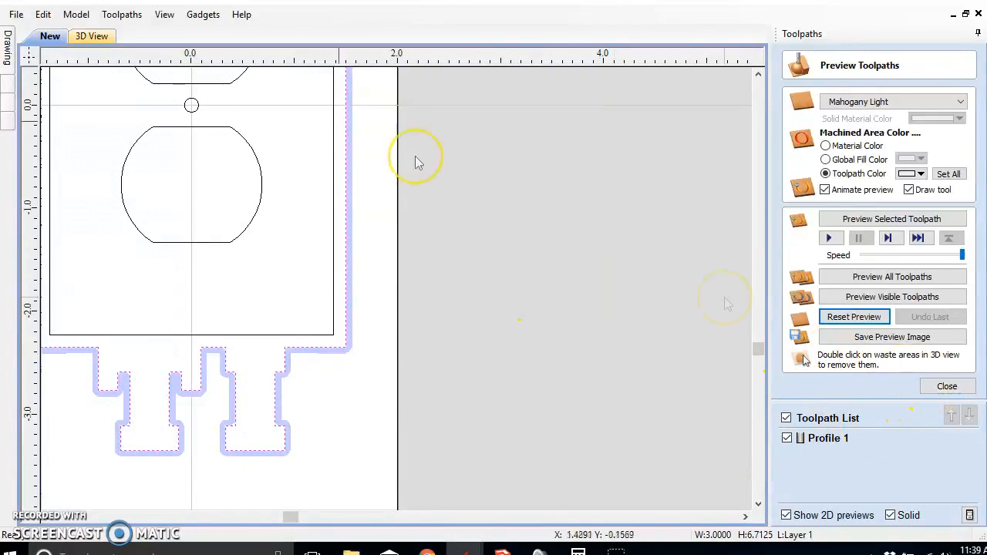
# Close the toolpath preview and start a pocket toolpath for the cover's inner rectangle
pyautogui.click(948, 385)
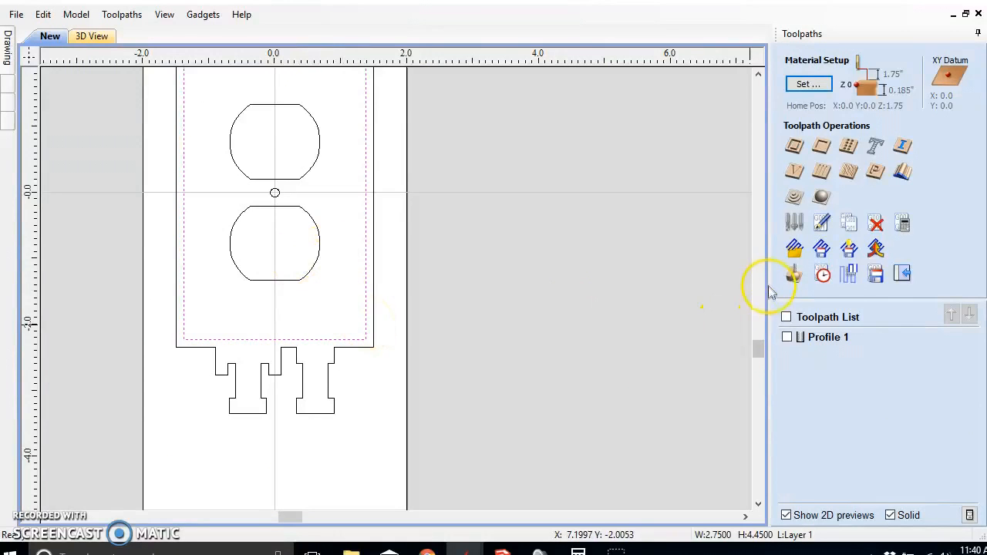
pyautogui.click(822, 145)
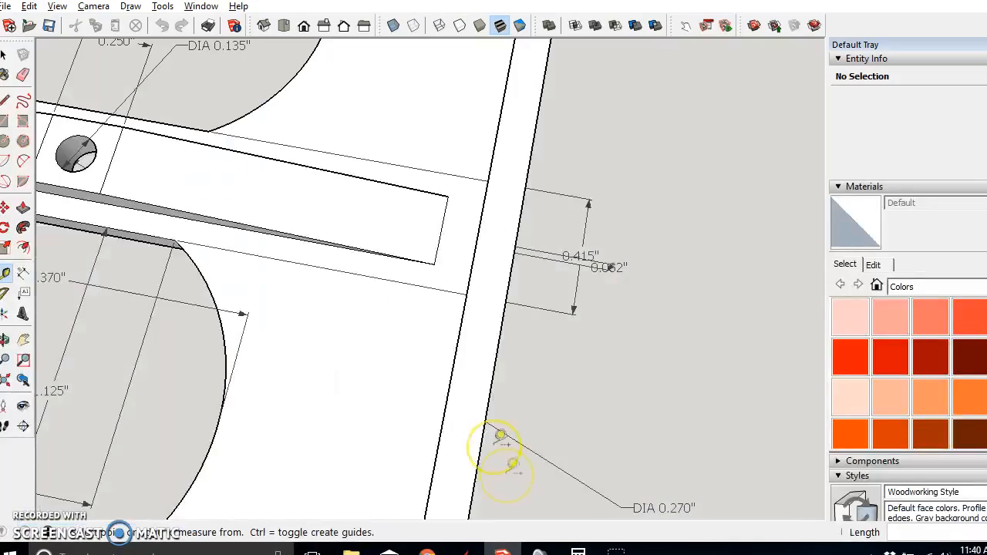
# Switch to SketchUp, inspect the recess and crossbar on the back of the cover model, and return to Aspire
pyautogui.moveTo(503, 452)
pyautogui.mouseDown(button='middle')
pyautogui.moveTo(430, 403)
pyautogui.moveTo(381, 264)
pyautogui.moveTo(515, 183)
pyautogui.mouseUp(button='middle')
pyautogui.moveTo(306, 120)
pyautogui.mouseDown(button='middle')
pyautogui.moveTo(392, 221)
pyautogui.moveTo(424, 310)
pyautogui.mouseUp(button='middle')
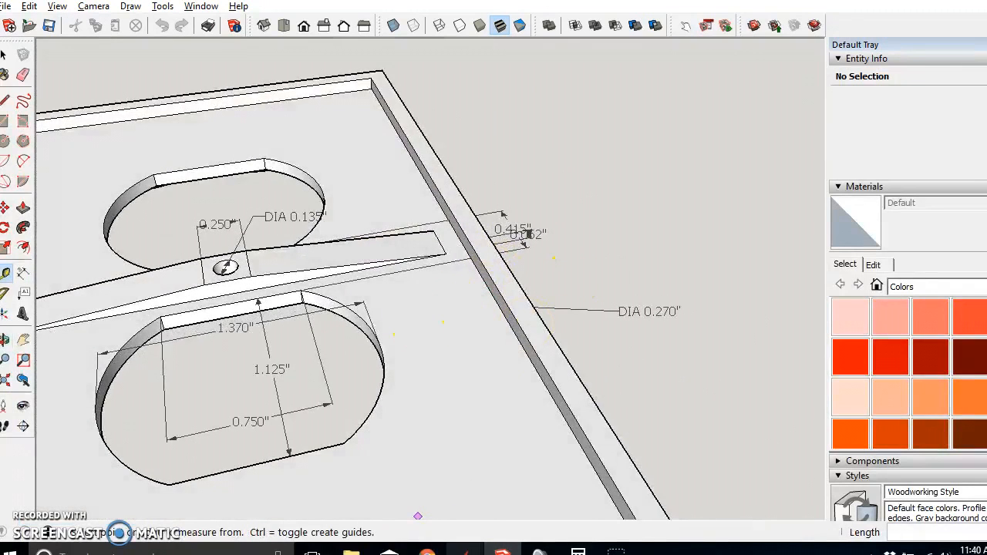
pyautogui.moveTo(465, 549)
pyautogui.click(547, 493)
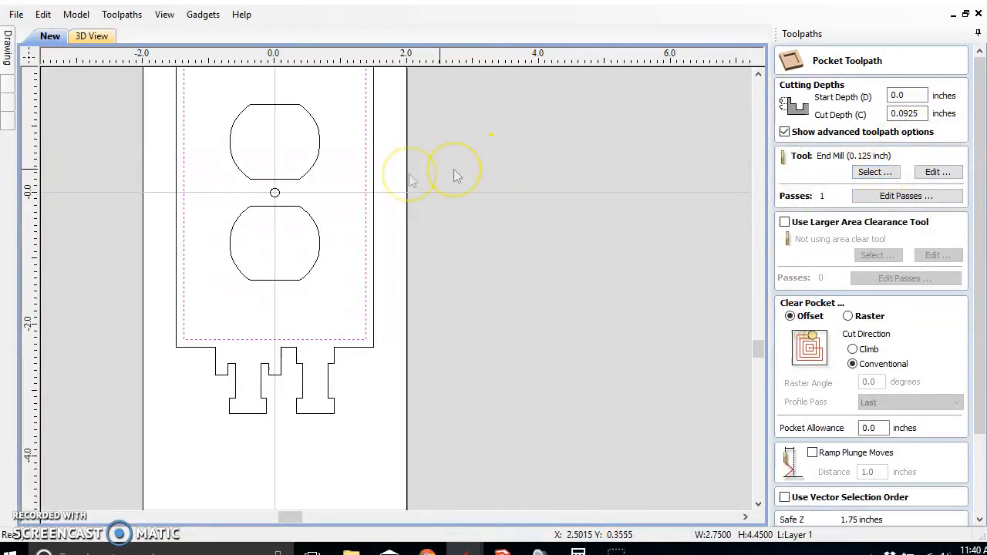
# Name the pocket toolpath "inner pocket", calculate it with the 0.125-inch end mill, and preview the cut in 3D
pyautogui.scroll(2, 403, 247)
pyautogui.scroll(-2, 363, 209)
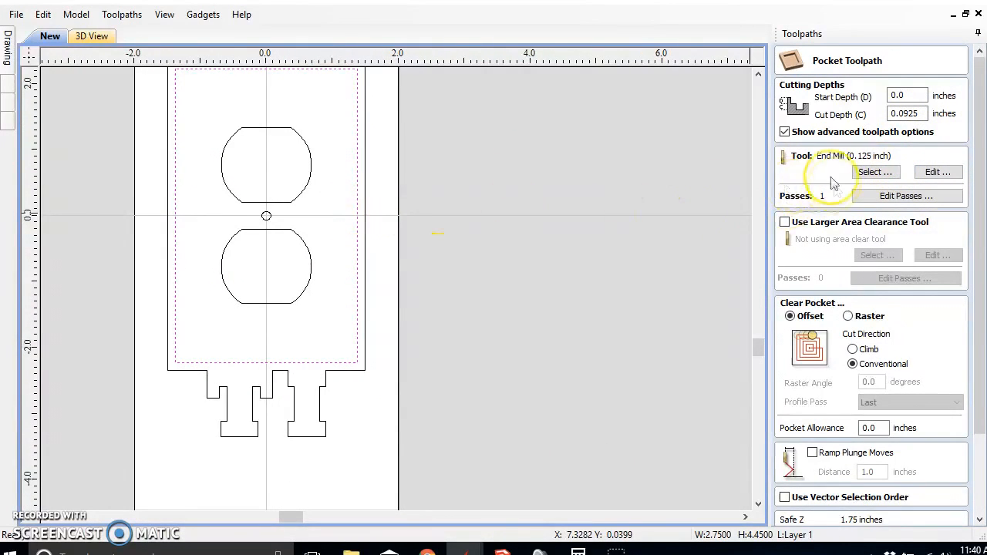
pyautogui.click(977, 444)
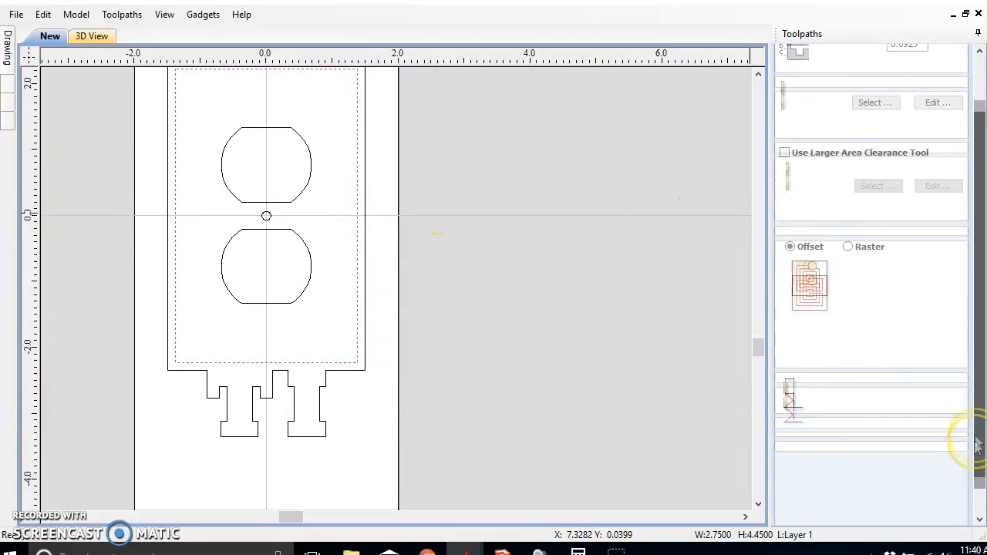
pyautogui.click(817, 521)
pyautogui.moveTo(852, 490); pyautogui.dragTo(782, 493)
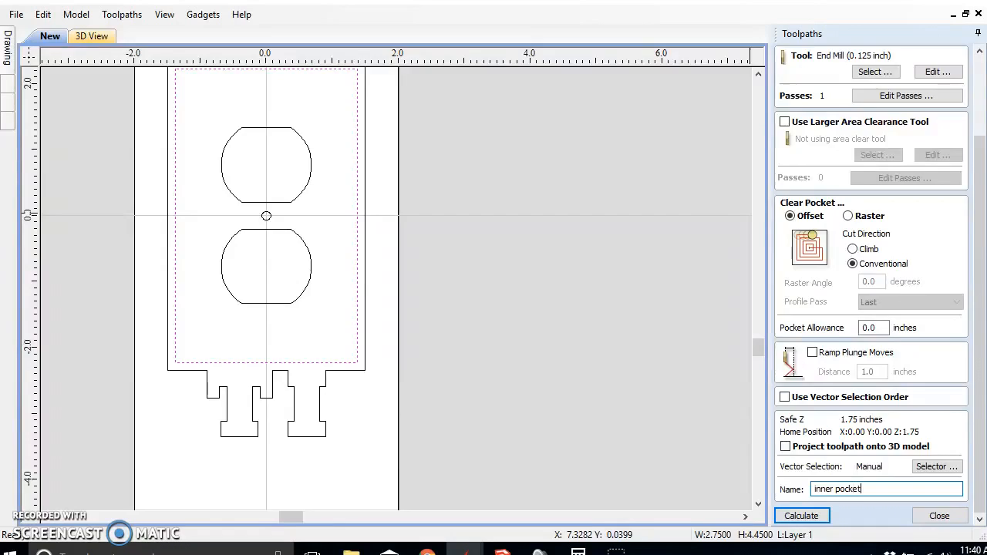
pyautogui.press('Return')
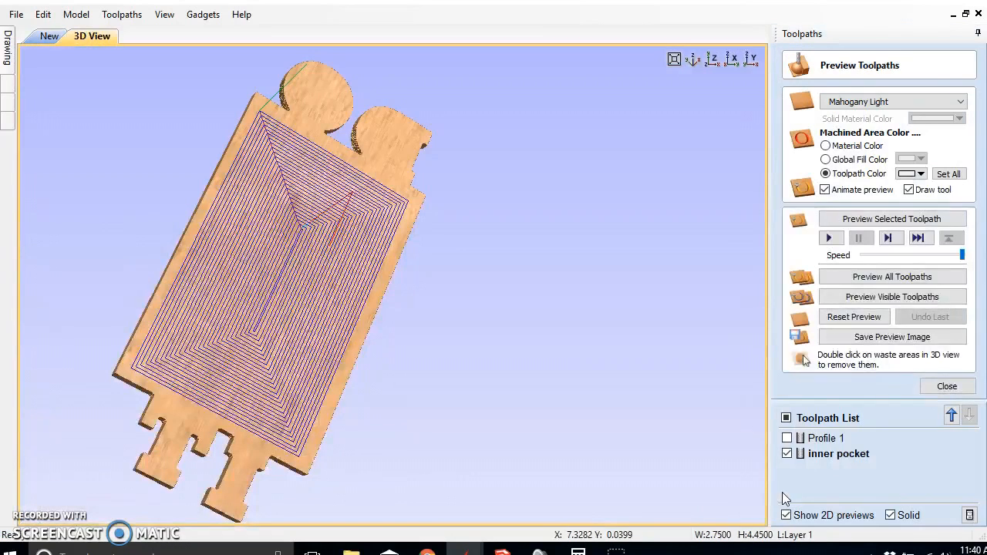
pyautogui.click(859, 301)
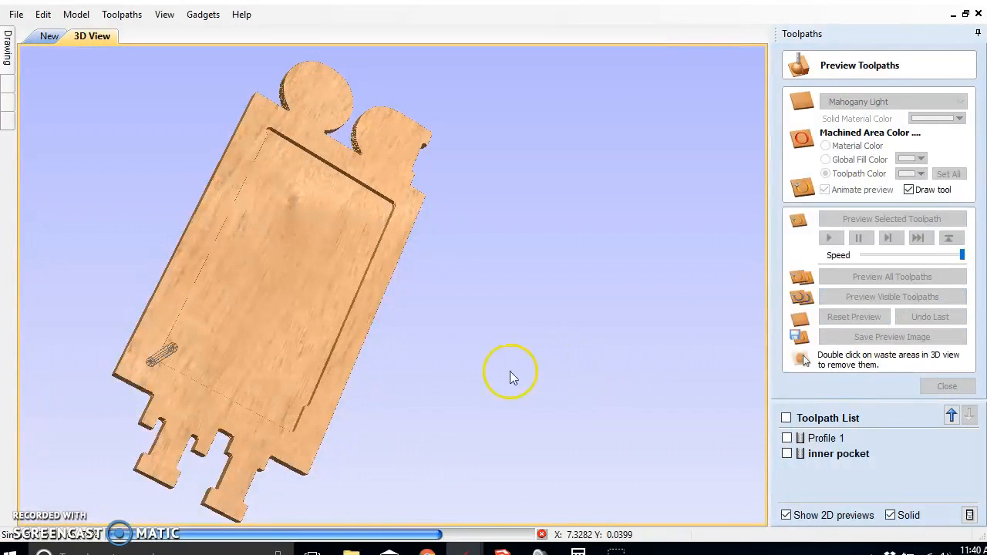
pyautogui.moveTo(304, 378)
pyautogui.mouseDown()
pyautogui.moveTo(271, 297)
pyautogui.moveTo(431, 279)
pyautogui.moveTo(198, 306)
pyautogui.moveTo(283, 390)
pyautogui.mouseUp()
# Start another pocket toolpath with the 0.062-inch end mill and a cut depth of 0.187 inches
pyautogui.click(50, 36)
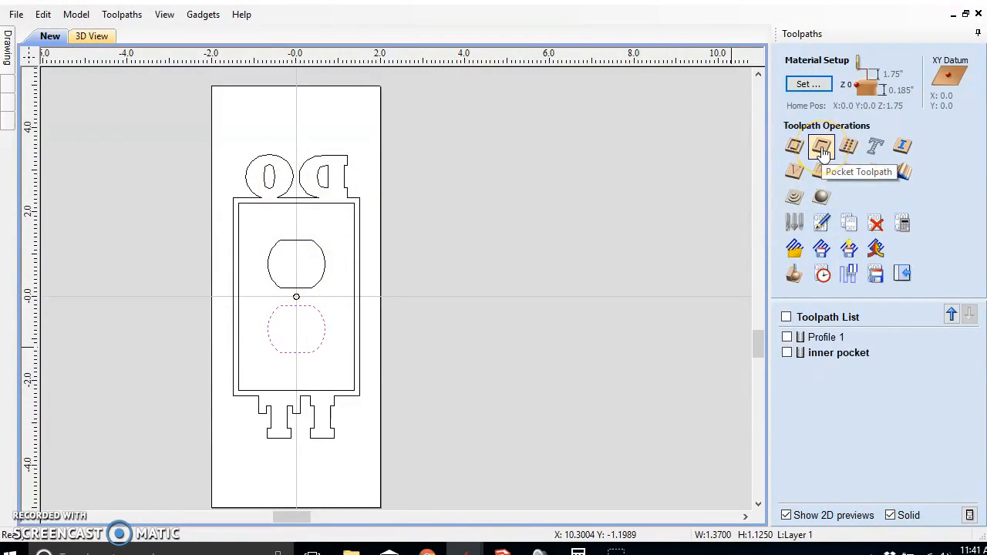
pyautogui.click(822, 149)
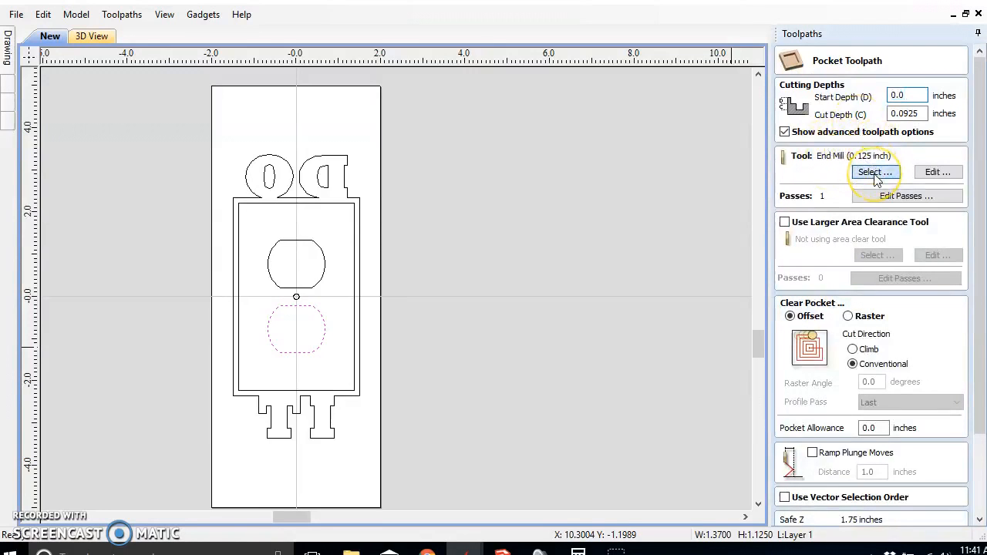
pyautogui.click(876, 176)
pyautogui.click(368, 246)
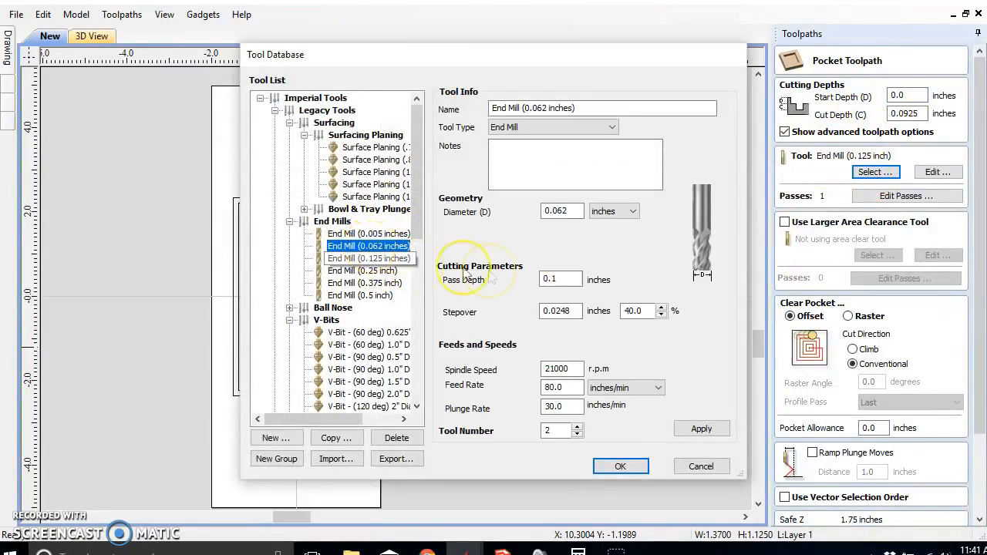
pyautogui.moveTo(371, 58)
pyautogui.mouseDown()
pyautogui.moveTo(493, 179)
pyautogui.moveTo(506, 123)
pyautogui.moveTo(363, 54)
pyautogui.mouseUp()
pyautogui.click(613, 461)
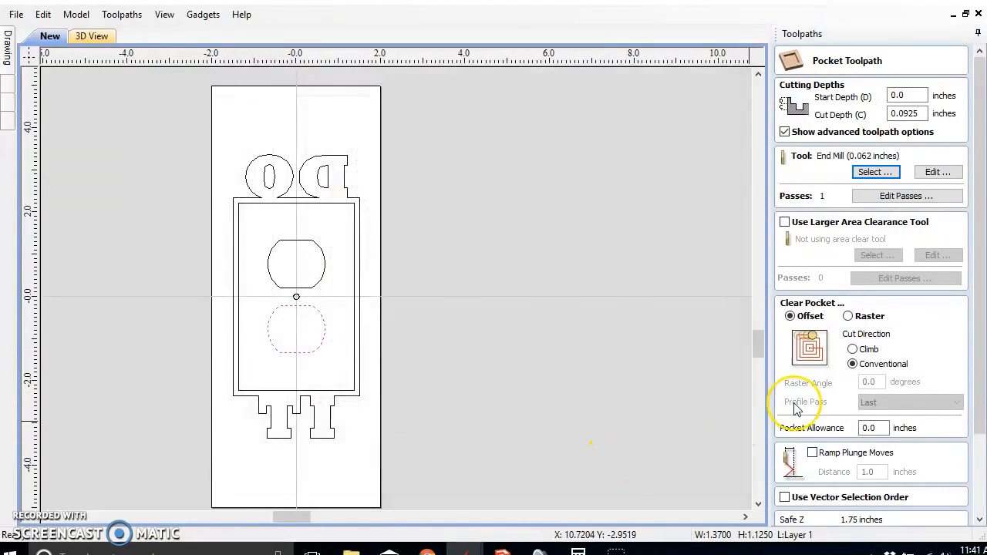
pyautogui.moveTo(927, 114); pyautogui.dragTo(903, 113)
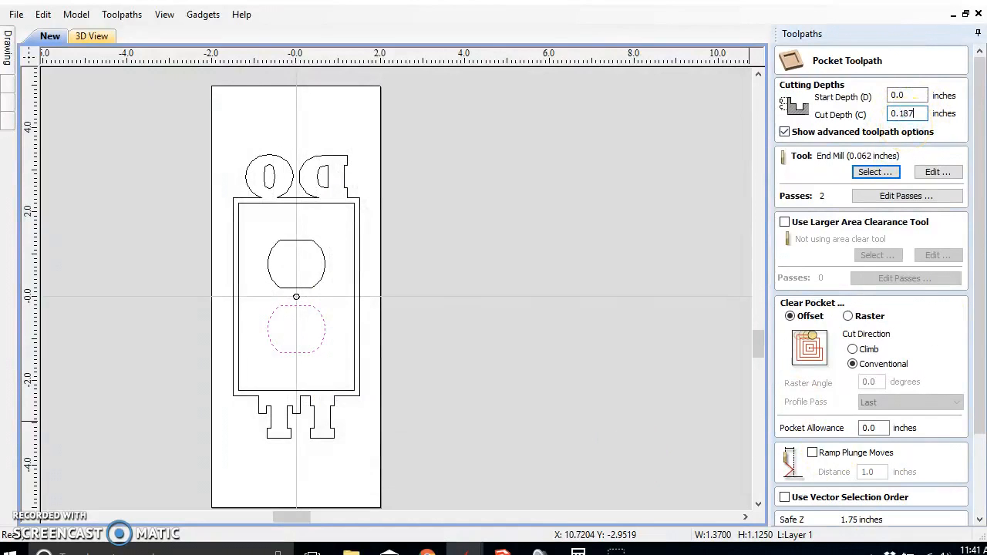
# Calculate the pocket for the inner openings of the "D" and "O", accepting the cut through the material, and preview it
pyautogui.click(980, 469)
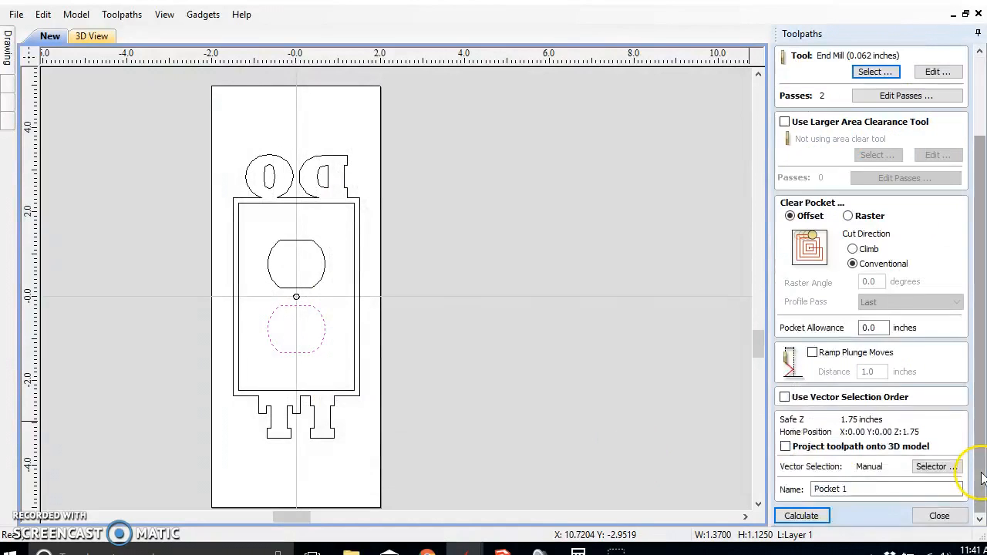
pyautogui.click(320, 180)
pyautogui.keyDown('shift'); pyautogui.click(269, 177); pyautogui.keyUp('shift')
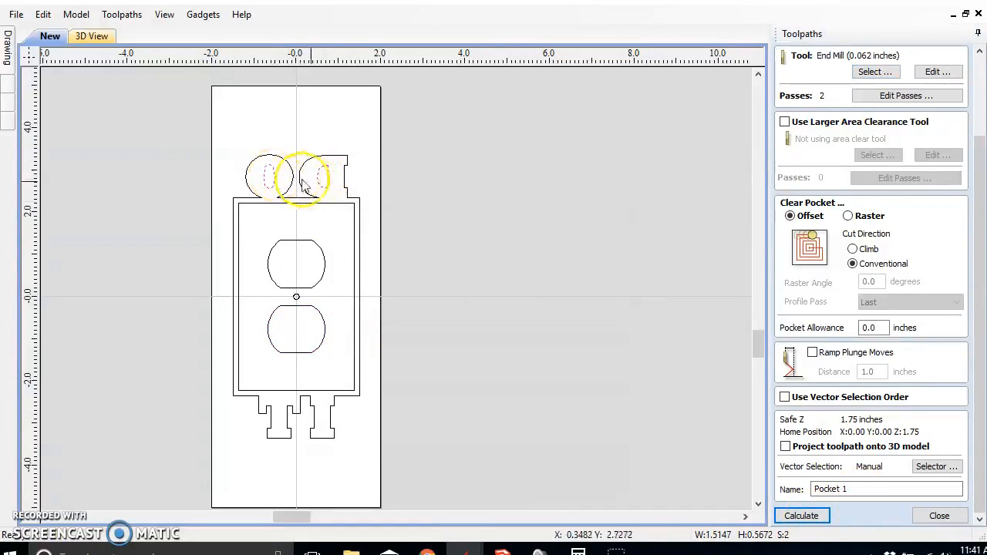
pyautogui.click(802, 516)
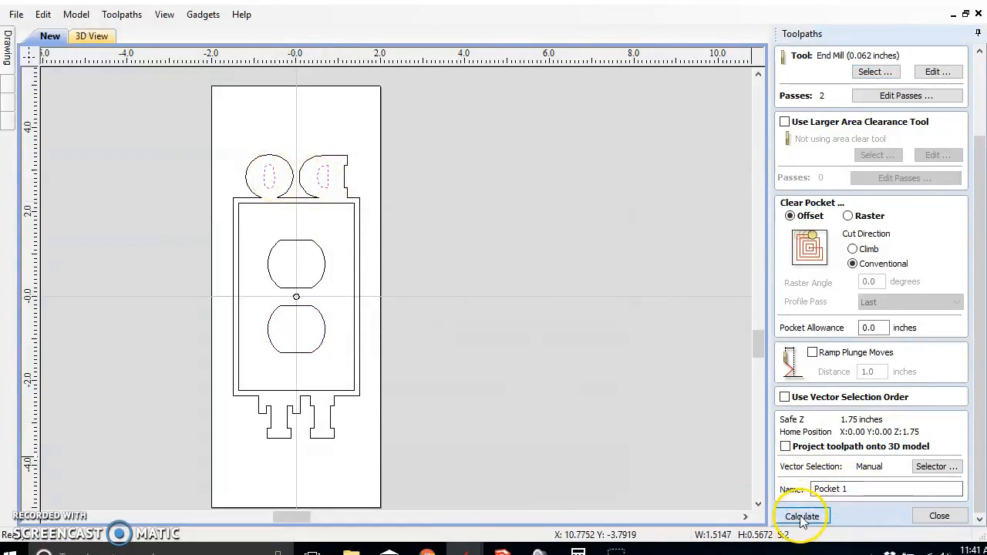
pyautogui.click(463, 354)
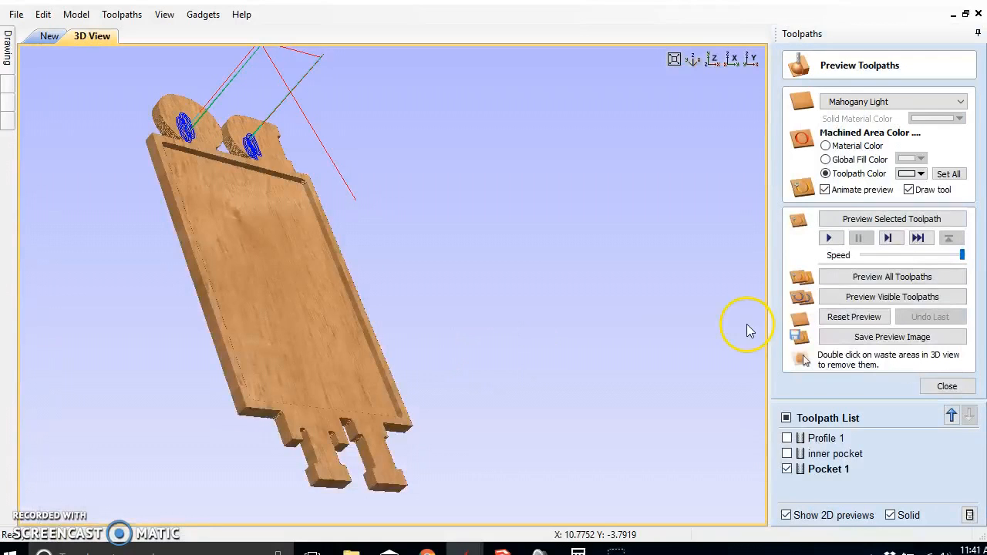
pyautogui.click(864, 297)
pyautogui.moveTo(304, 225); pyautogui.dragTo(287, 200)
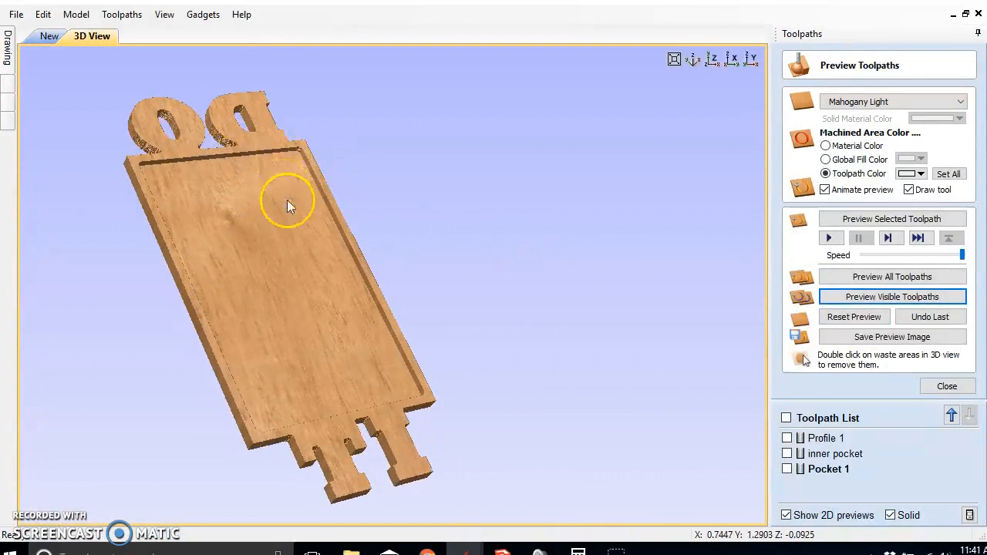
# Compare the two outlet openings in the 2D drawing with the 3D preview, and close the toolpath preview
pyautogui.click(49, 37)
pyautogui.click(312, 245)
pyautogui.click(306, 309)
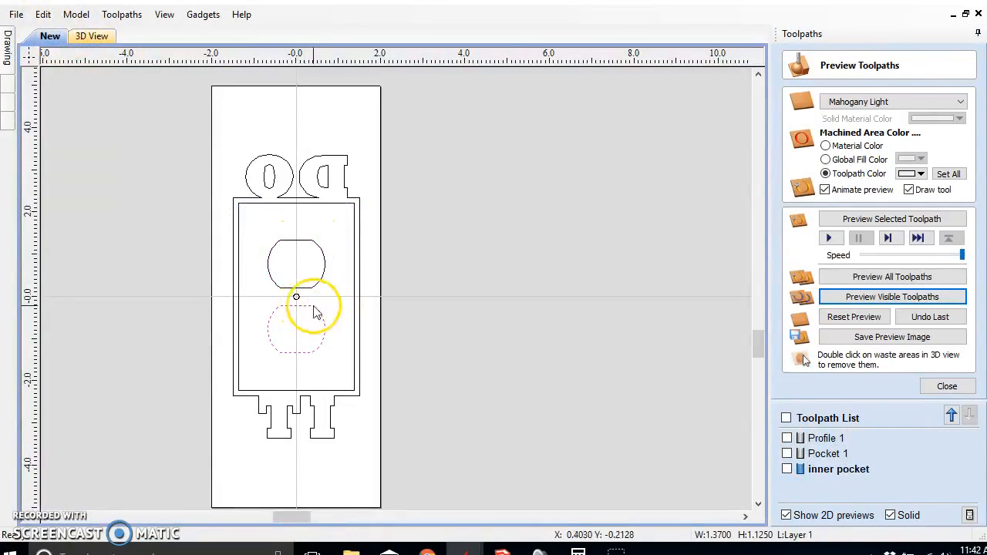
pyautogui.click(92, 36)
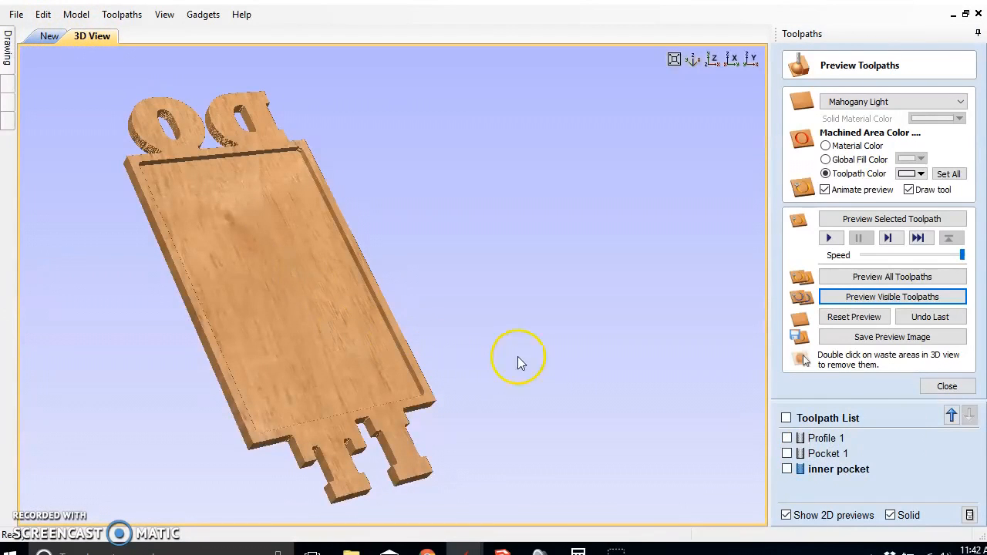
pyautogui.click(940, 386)
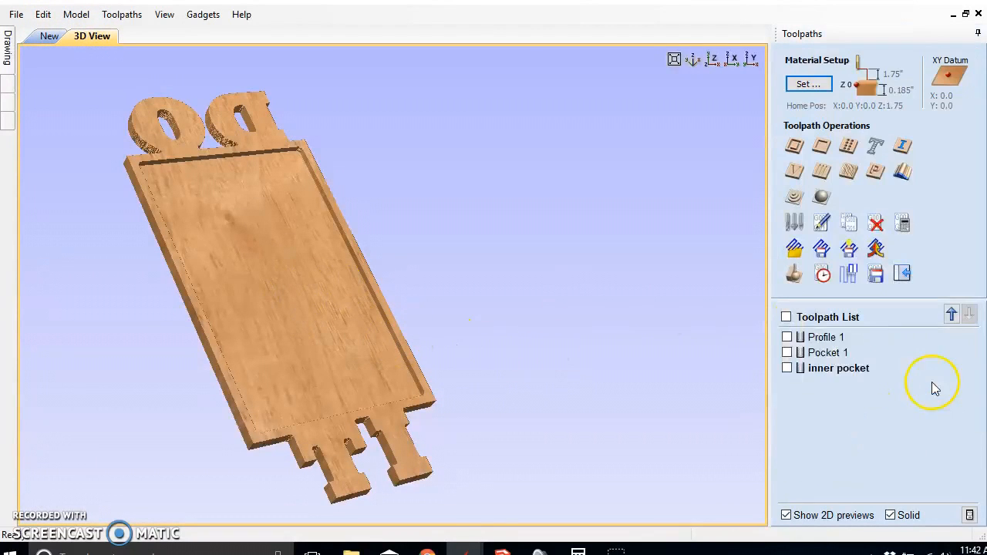
pyautogui.click(821, 150)
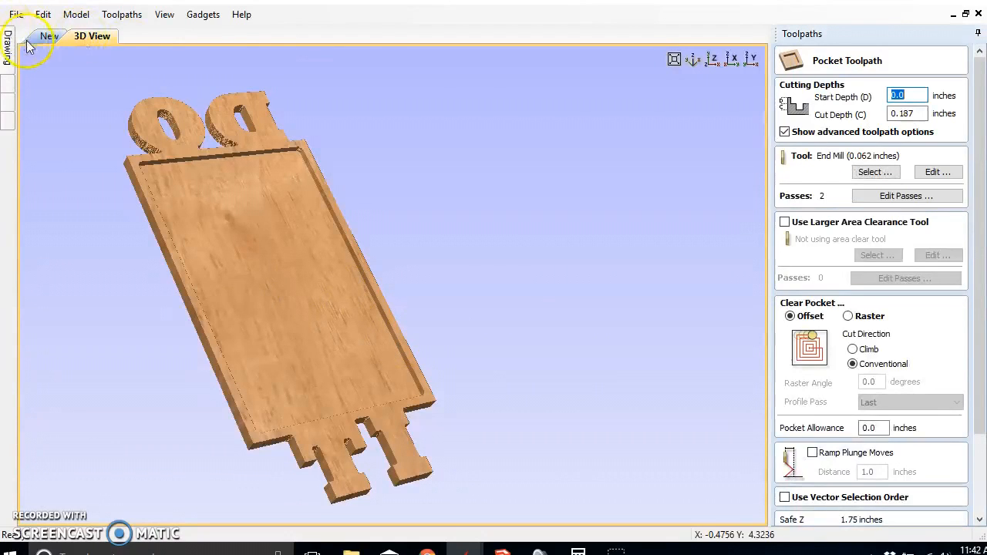
pyautogui.scroll(-3, 968, 495)
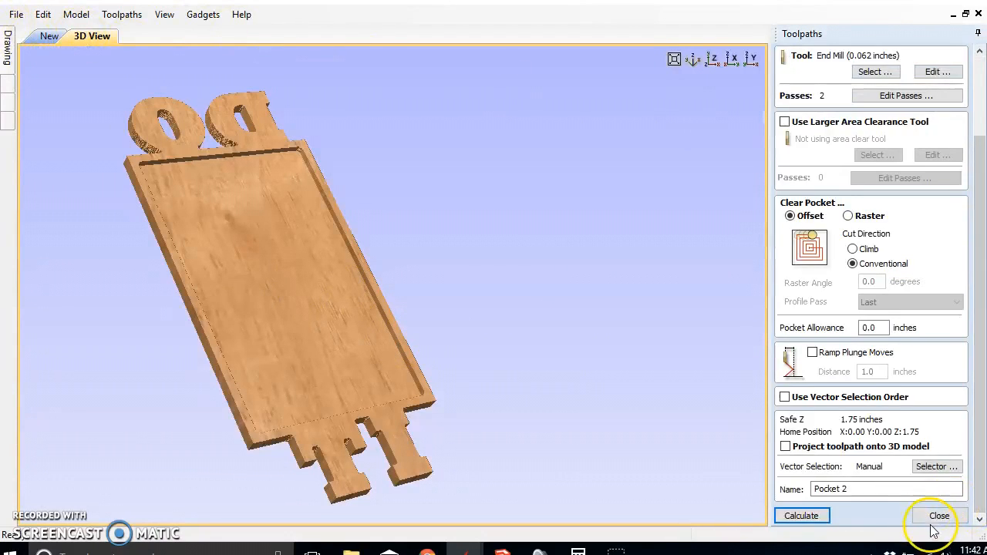
pyautogui.click(939, 516)
# Start a profile toolpath for both outlet openings, machining inside the vectors
pyautogui.click(792, 145)
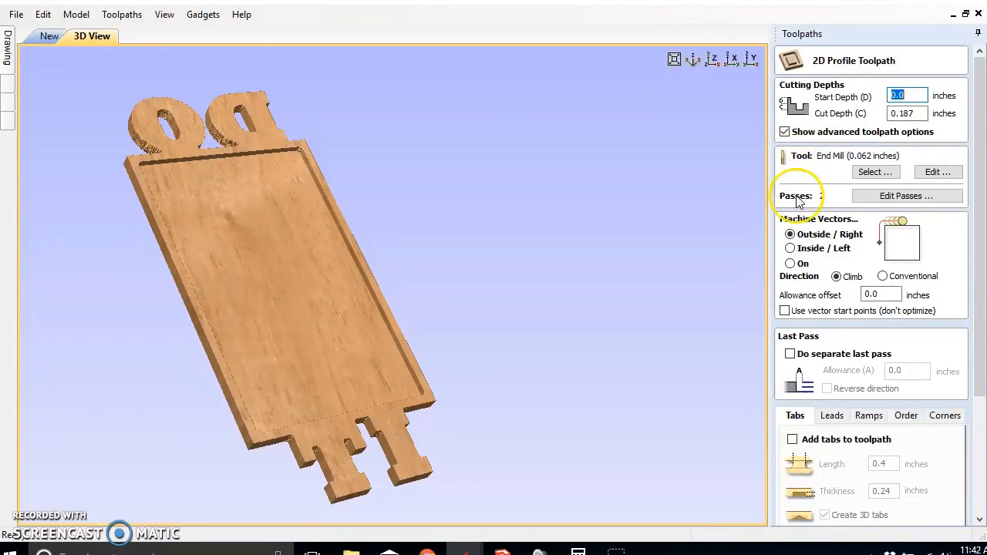
pyautogui.click(49, 35)
pyautogui.keyDown('shift'); pyautogui.click(299, 307); pyautogui.keyUp('shift')
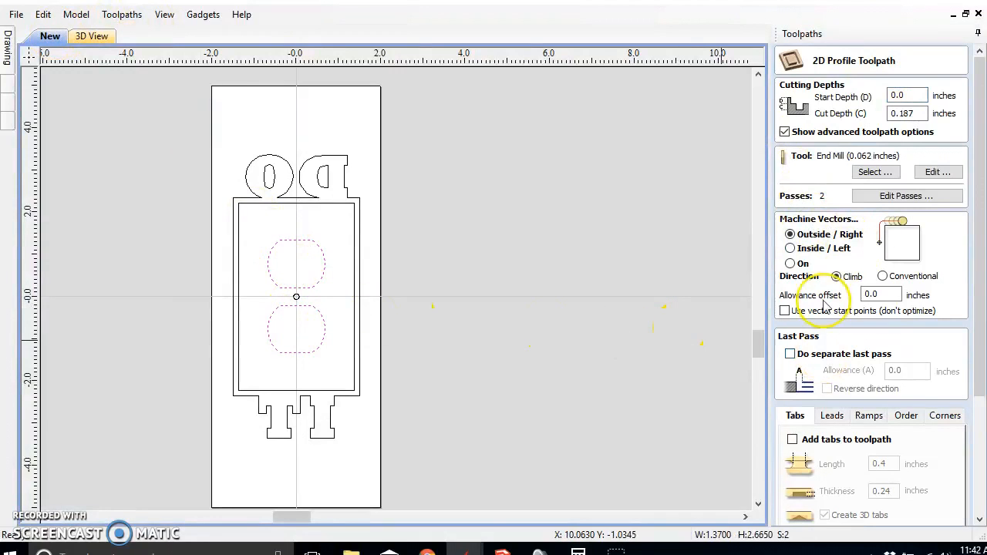
pyautogui.click(791, 249)
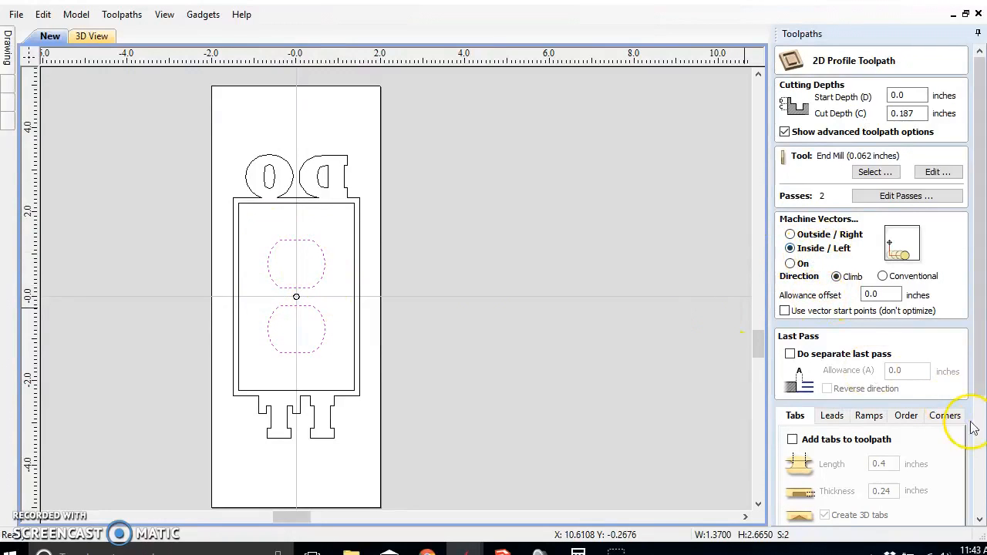
# Set the profile's start depth to 0.0925 and cut depth to 0.094 inches, and calculate it, accepting the cut through the material
pyautogui.click(865, 169)
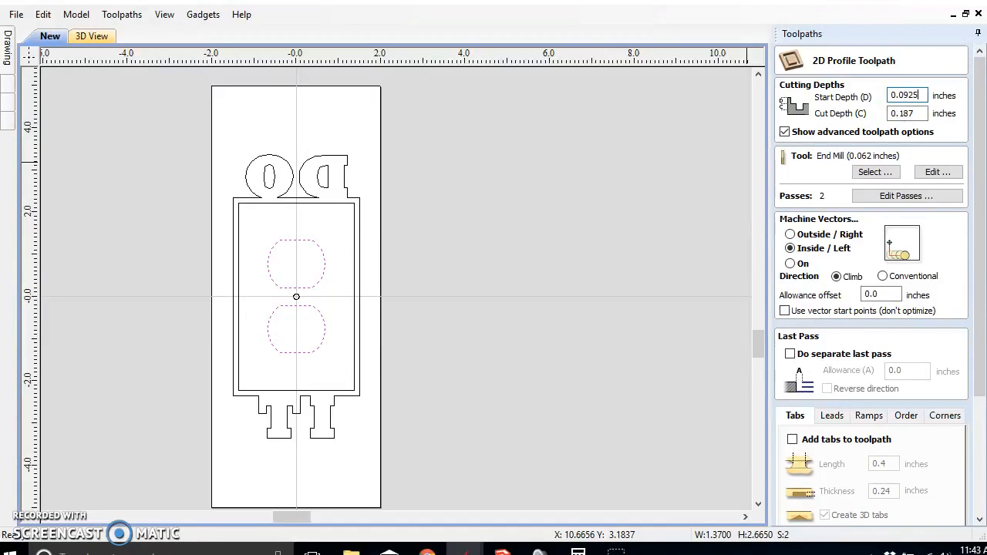
pyautogui.moveTo(916, 114); pyautogui.dragTo(904, 114)
pyautogui.scroll(-2, 898, 305)
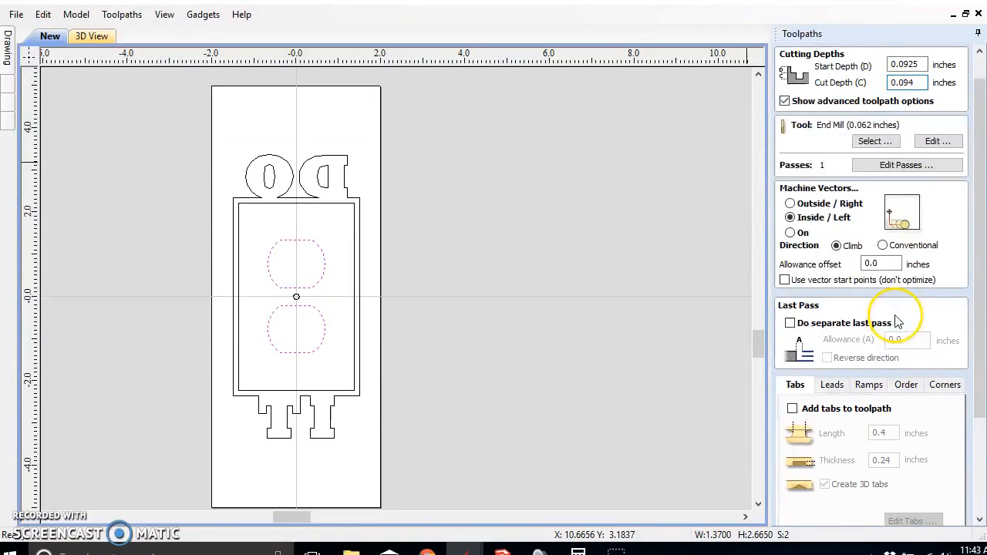
pyautogui.scroll(1, 912, 257)
pyautogui.scroll(-3, 881, 275)
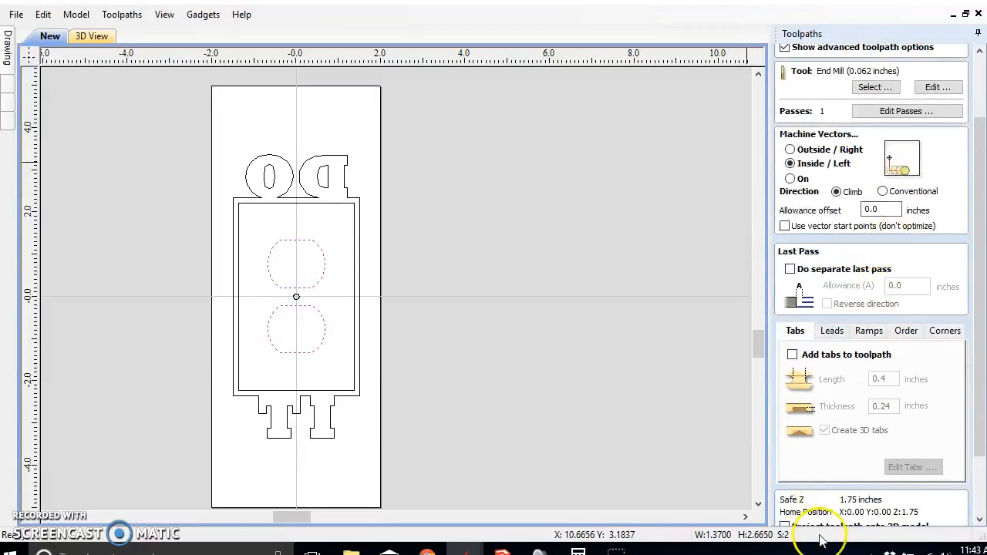
pyautogui.scroll(-3, 960, 480)
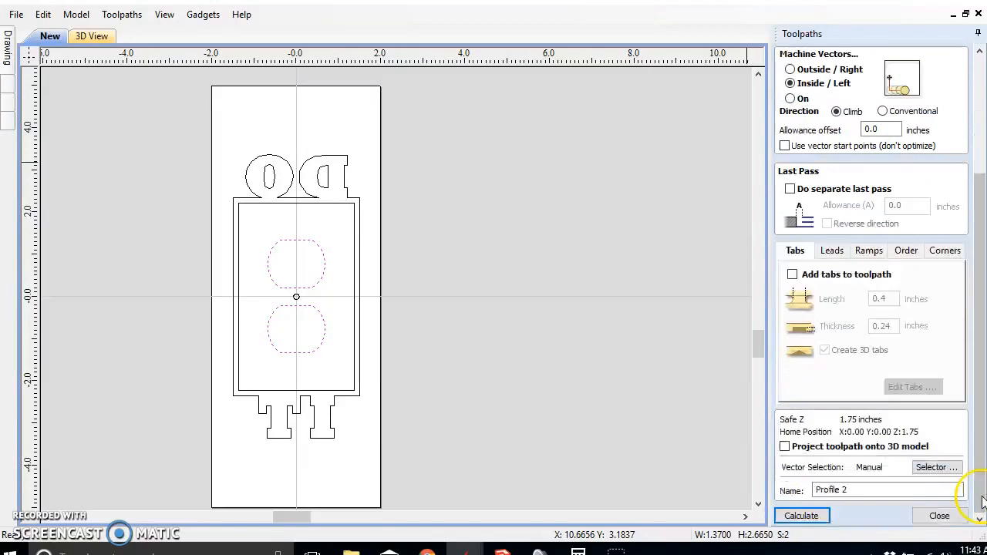
pyautogui.click(802, 516)
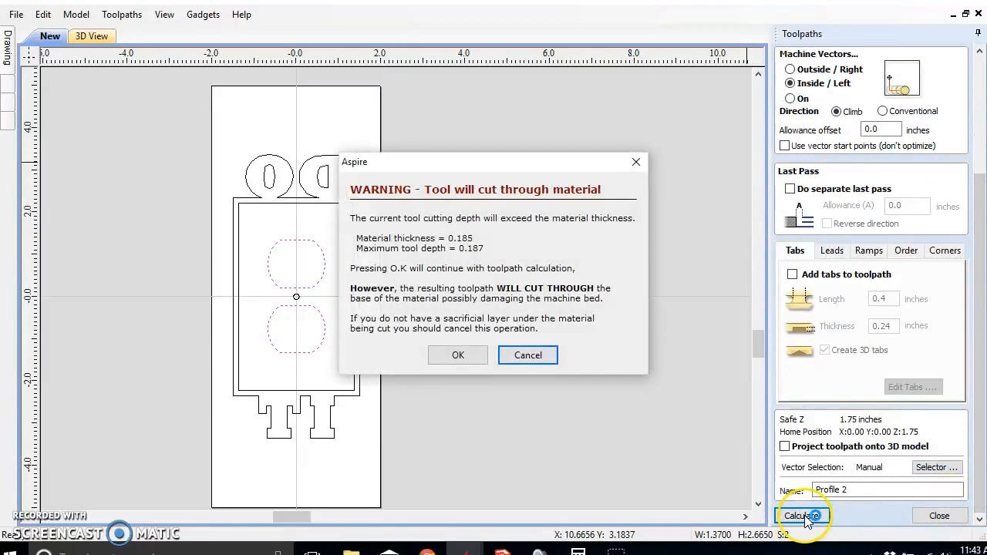
pyautogui.click(458, 357)
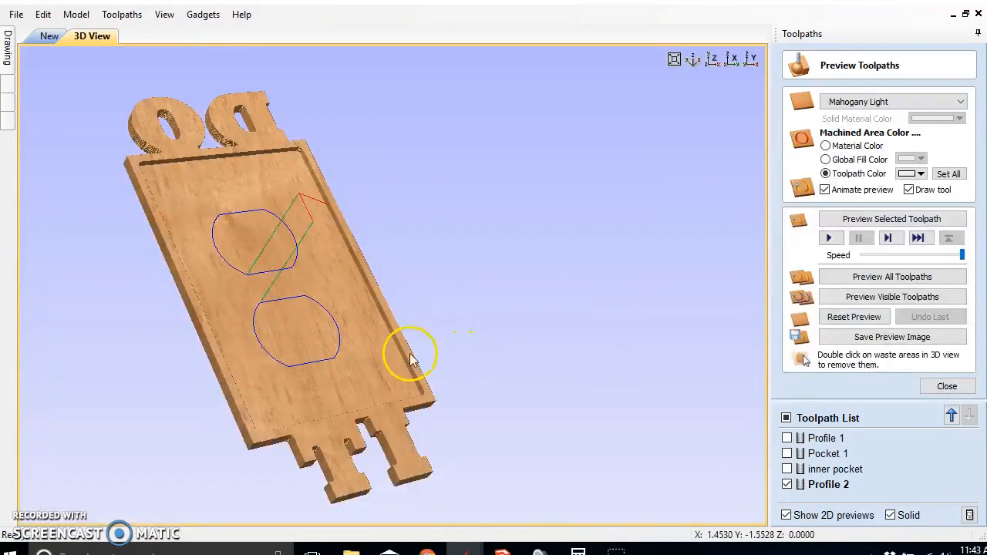
# Preview the outlet opening cuts in 3D and remove the two loose waste pieces
pyautogui.click(820, 298)
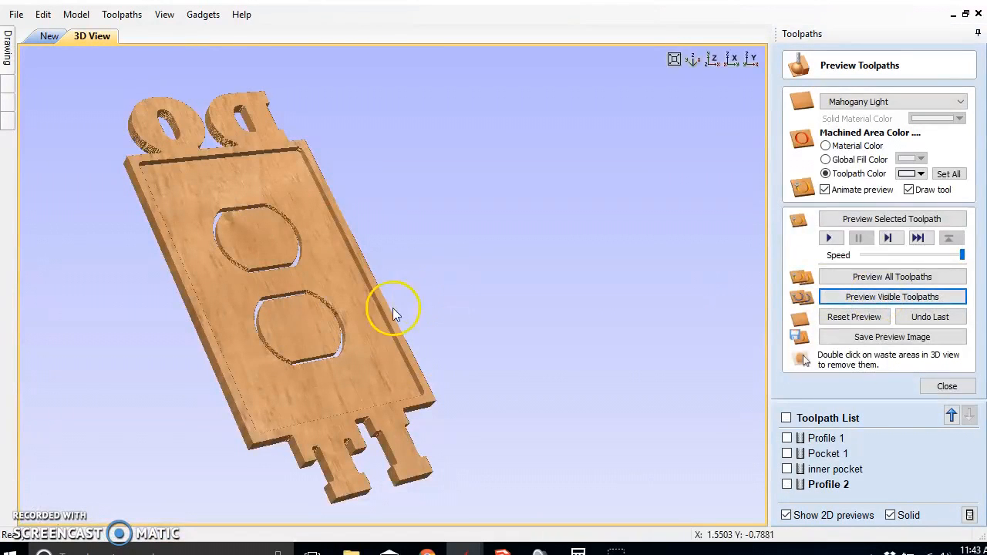
pyautogui.doubleClick(305, 318)
pyautogui.doubleClick(278, 246)
pyautogui.moveTo(312, 268); pyautogui.dragTo(262, 289)
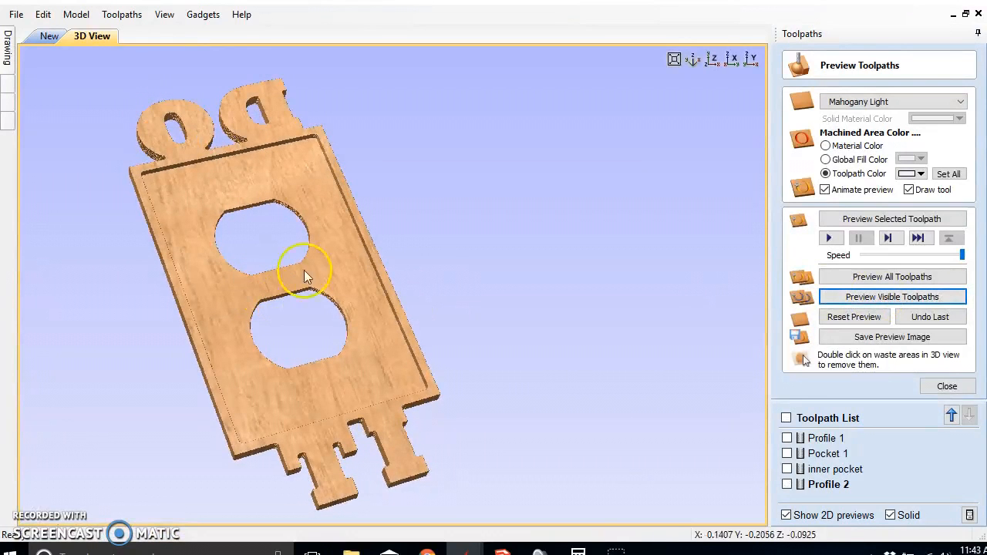
# Examine the cut outlet openings in 3D and how closely the Profile 2 path follows the upper opening's corner in 2D
pyautogui.scroll(2, 281, 187)
pyautogui.scroll(3, 282, 187)
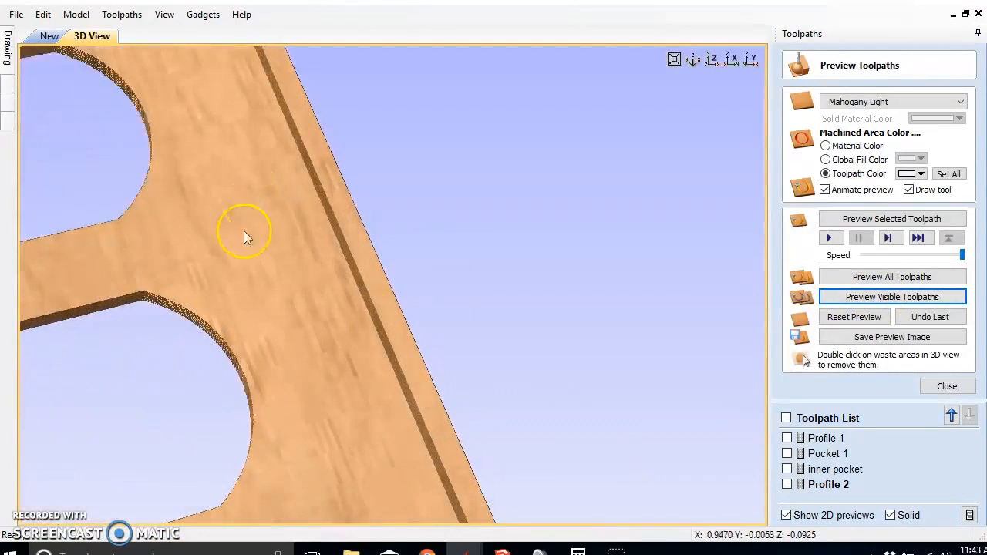
pyautogui.click(48, 35)
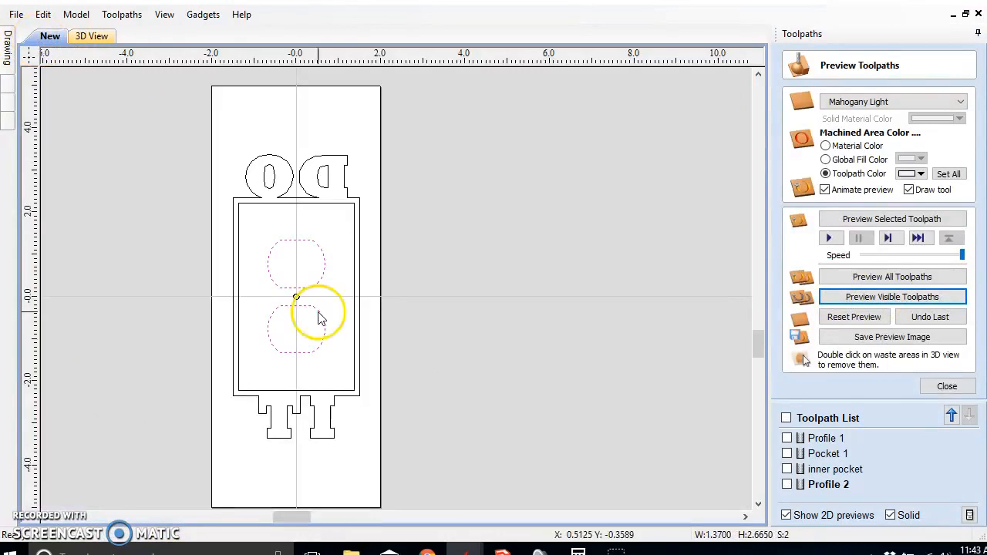
pyautogui.click(787, 484)
pyautogui.scroll(4, 317, 263)
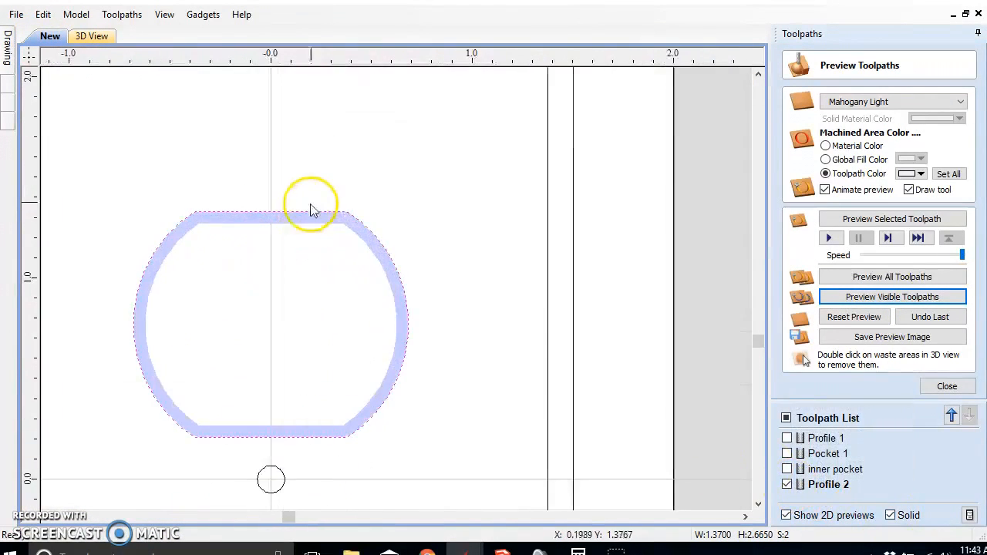
pyautogui.scroll(10, 311, 207)
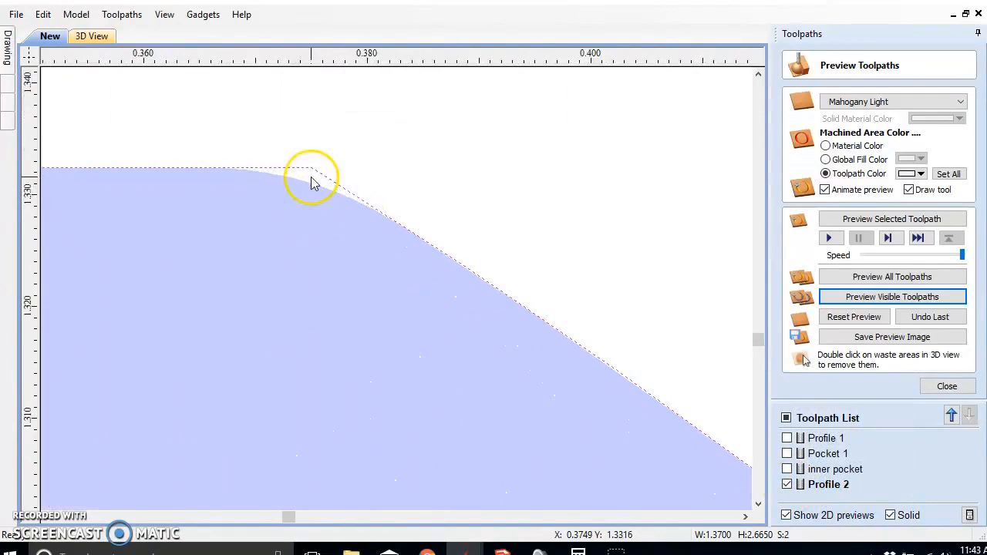
# Examine the gap between the Profile 2 cut and the upper opening's corner up close, then the paths around both openings
pyautogui.scroll(3, 344, 193)
pyautogui.scroll(-3, 308, 176)
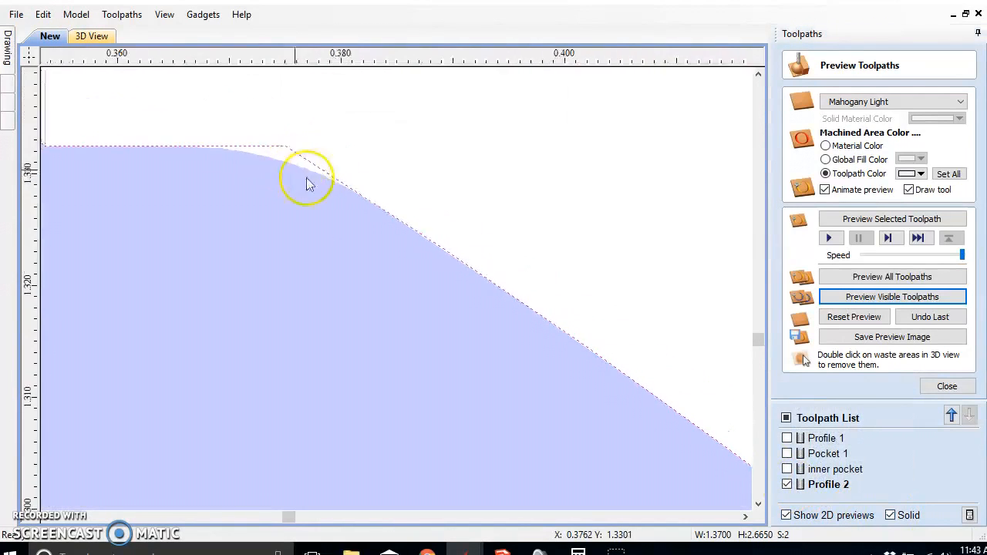
pyautogui.moveTo(306, 177); pyautogui.dragTo(346, 237, button='middle')
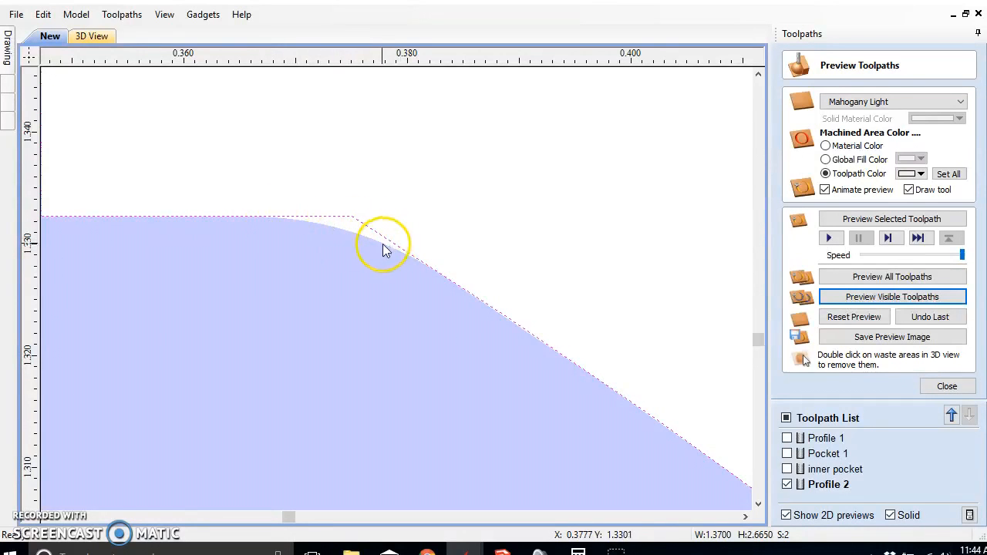
pyautogui.scroll(-10, 316, 248)
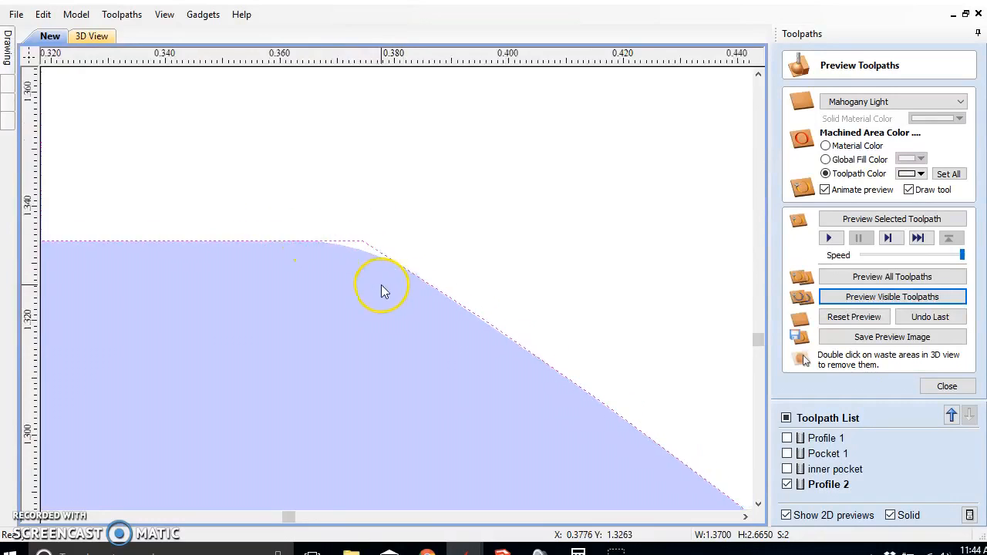
pyautogui.scroll(-3, 351, 352)
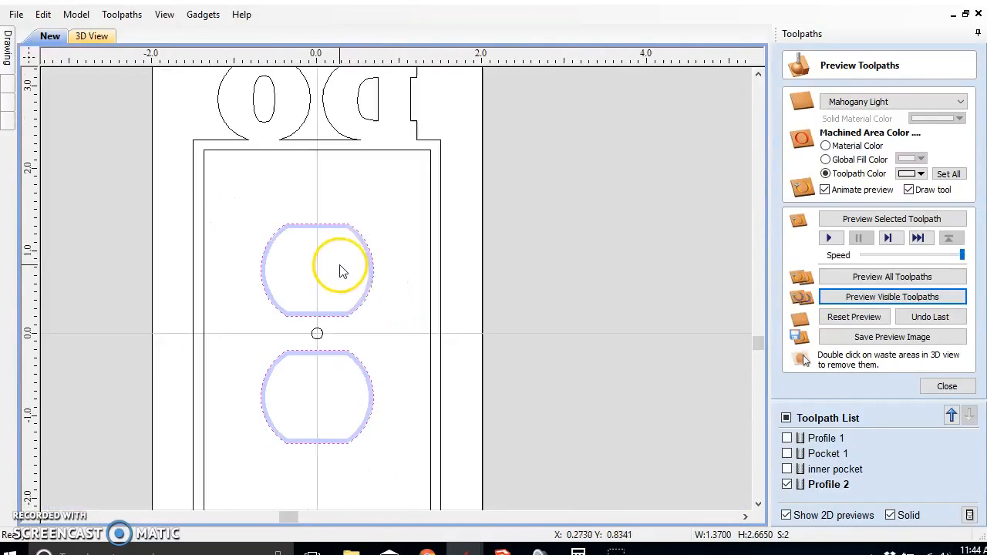
# Hide the Profile 2 toolpath, close the preview and rename that toolpath as "outlet hole profile"
pyautogui.click(786, 484)
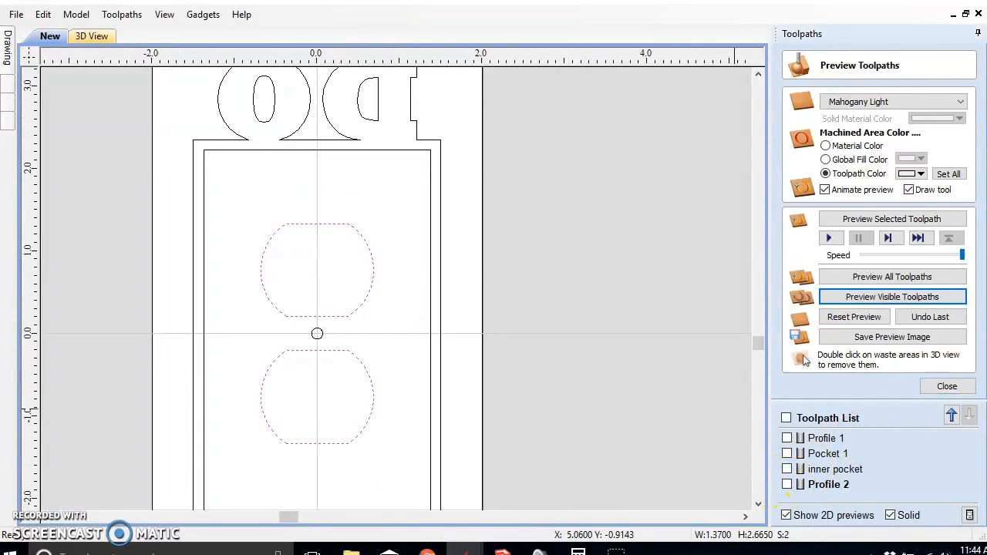
pyautogui.click(947, 386)
pyautogui.rightClick(828, 384)
pyautogui.click(871, 449)
pyautogui.write('outlet holes')
pyautogui.press('BackSpace')
pyautogui.write('profile')
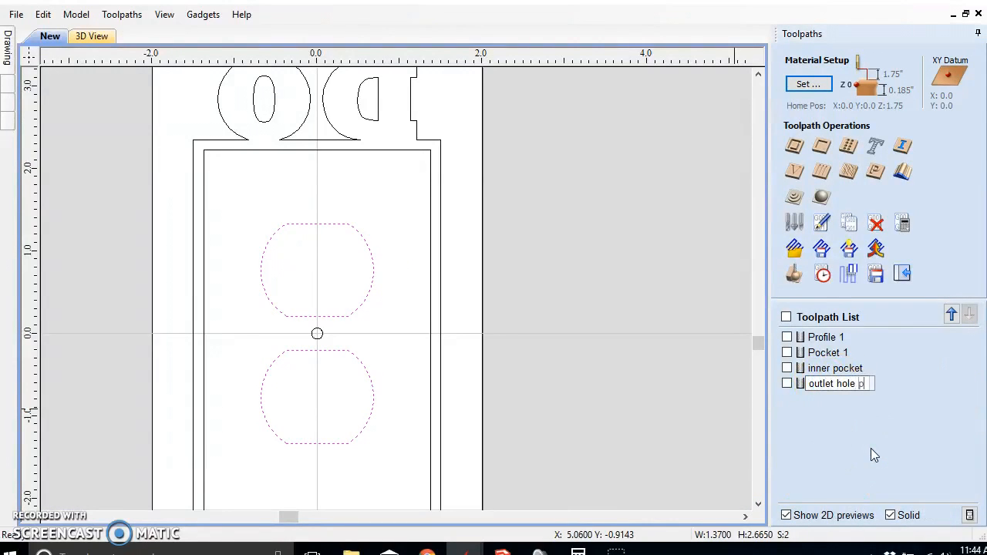
pyautogui.click(806, 414)
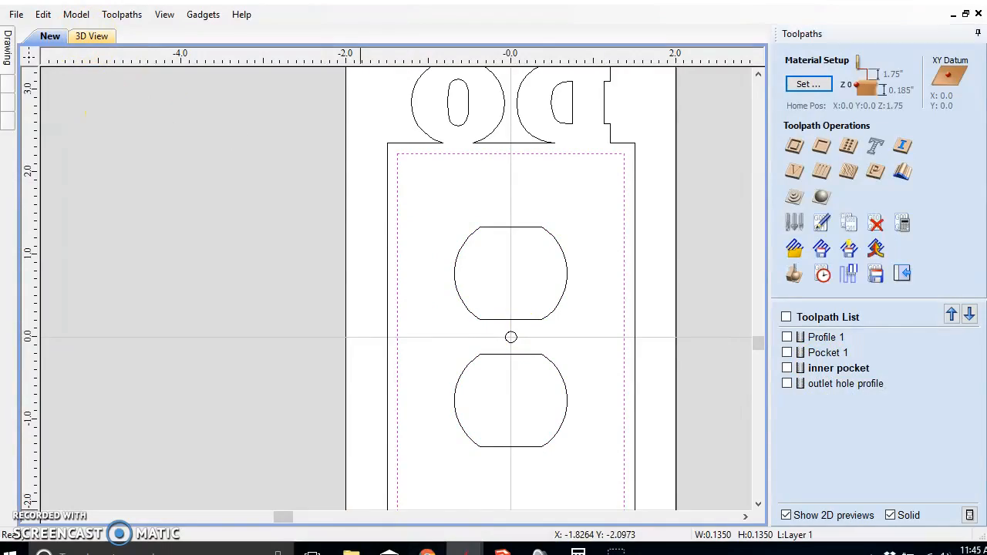
# Examine the screw hole and raised bar between the openings in the 3D preview of the "outlet for CNC" file
pyautogui.moveTo(465, 550)
pyautogui.click(385, 486)
pyautogui.scroll(5, 406, 280)
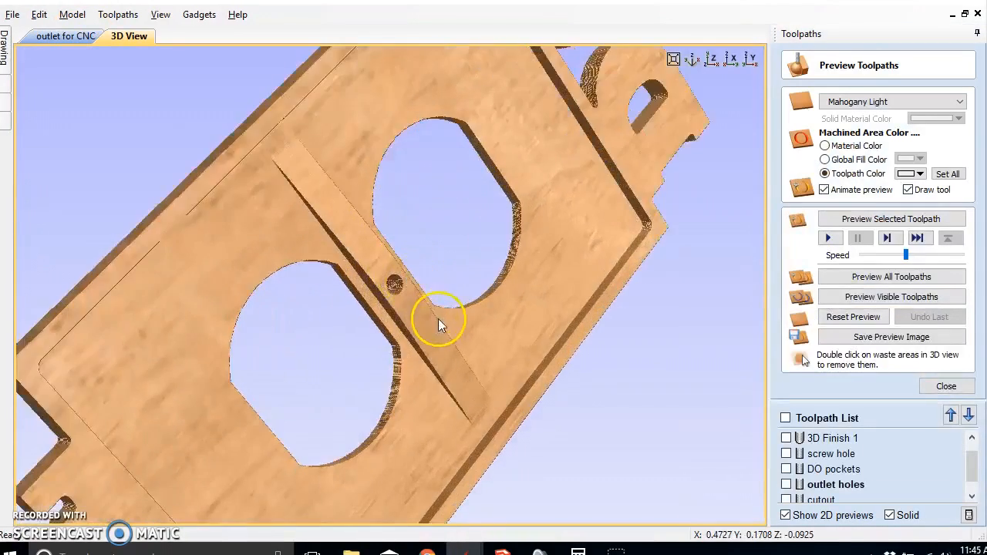
pyautogui.moveTo(438, 324); pyautogui.dragTo(280, 229)
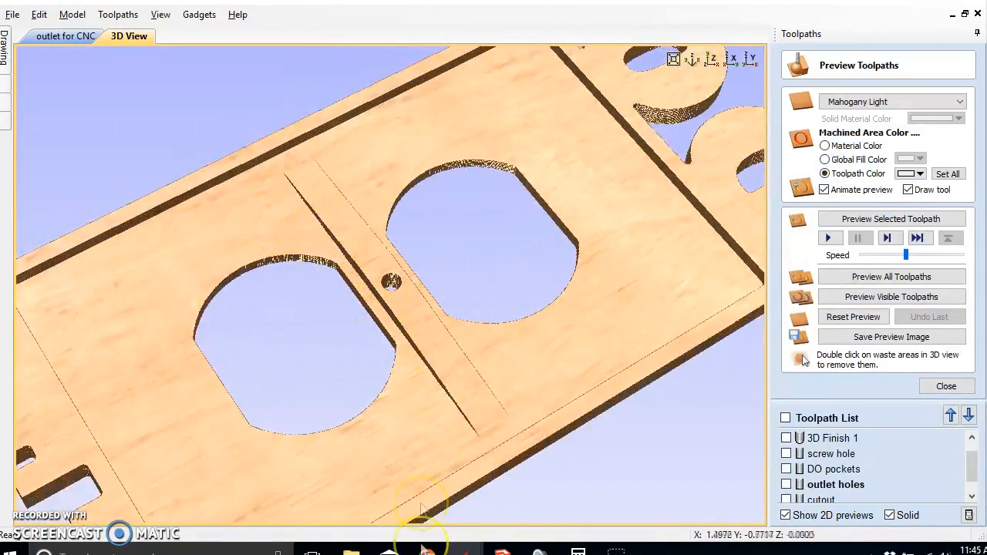
pyautogui.moveTo(463, 544)
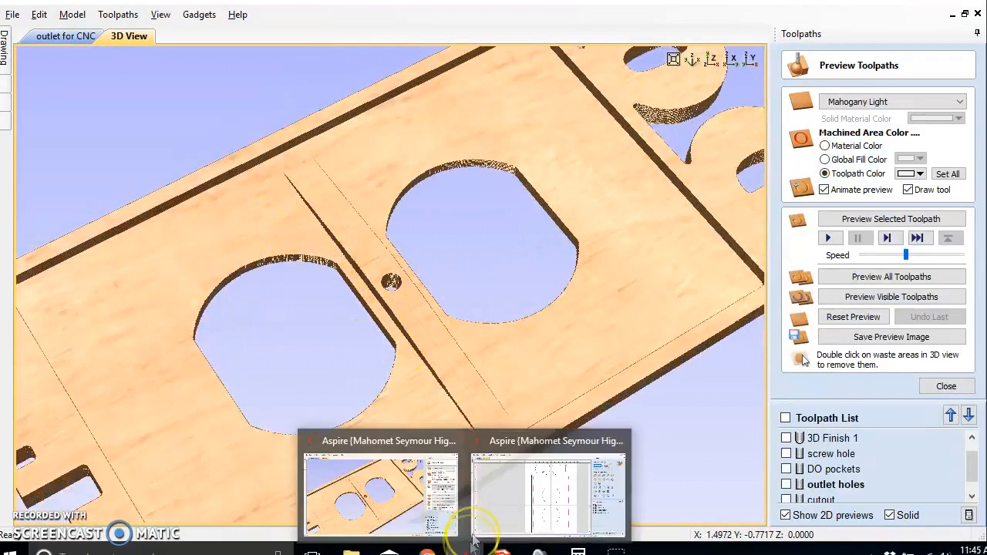
pyautogui.click(511, 509)
pyautogui.click(594, 400)
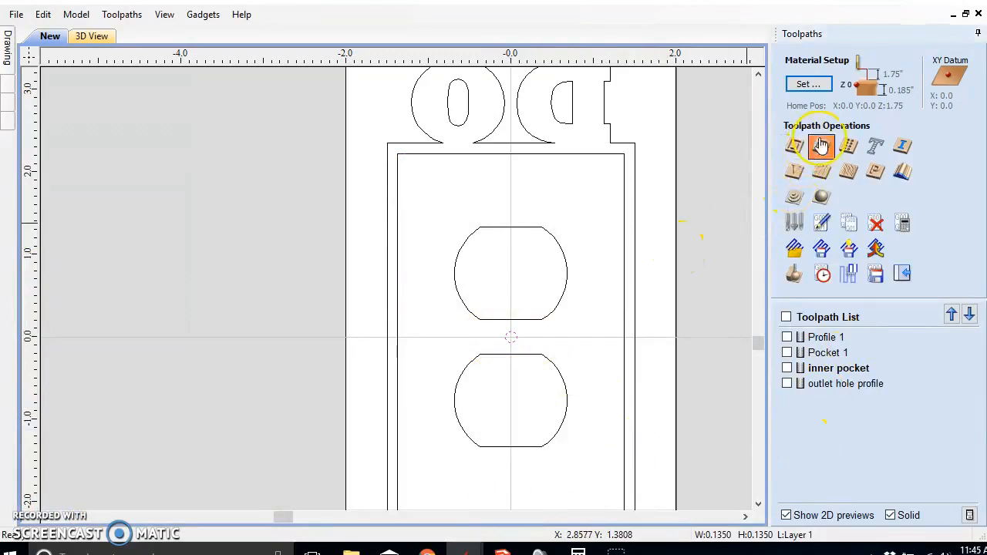
# Start a pocket toolpath for the small center hole and choose the 0.125-inch end mill
pyautogui.click(795, 173)
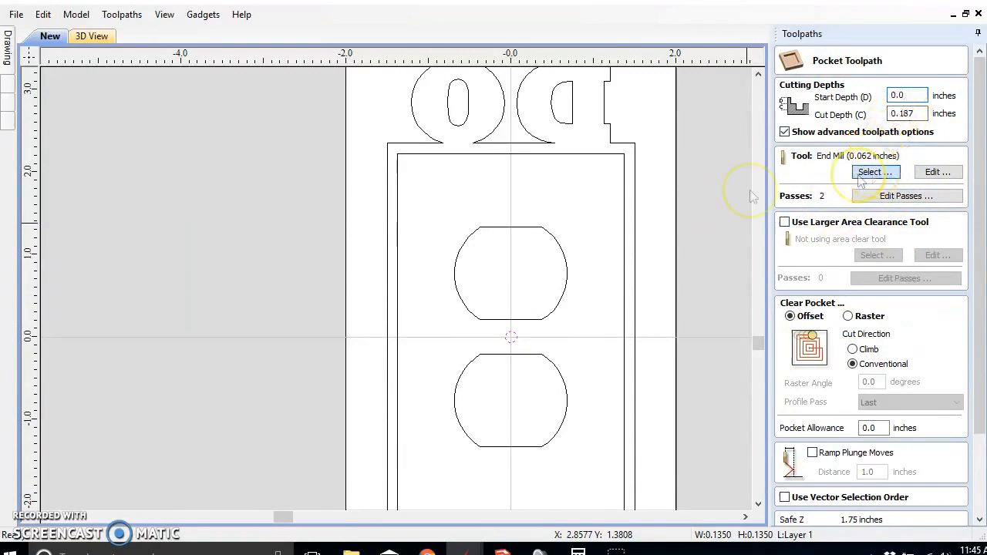
pyautogui.click(862, 175)
pyautogui.click(347, 257)
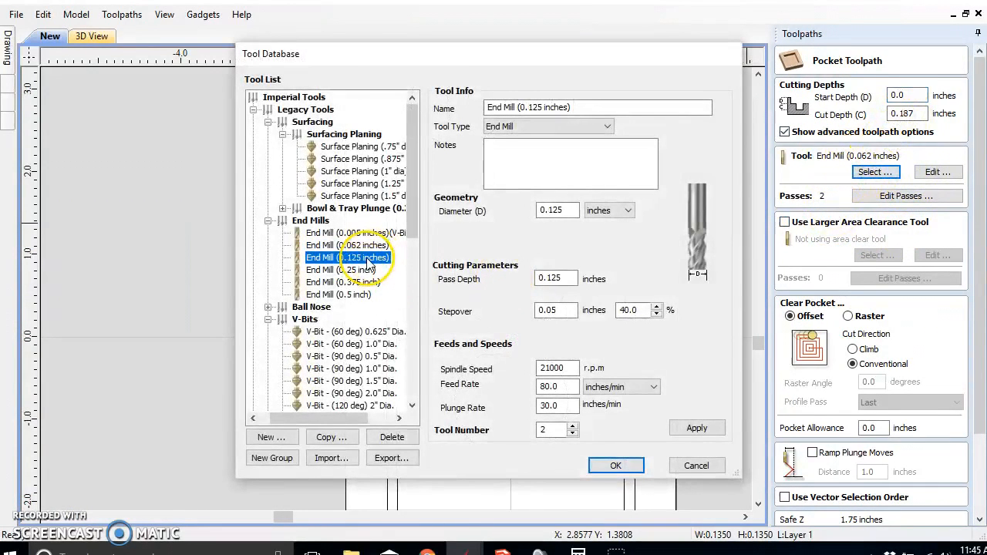
pyautogui.click(609, 466)
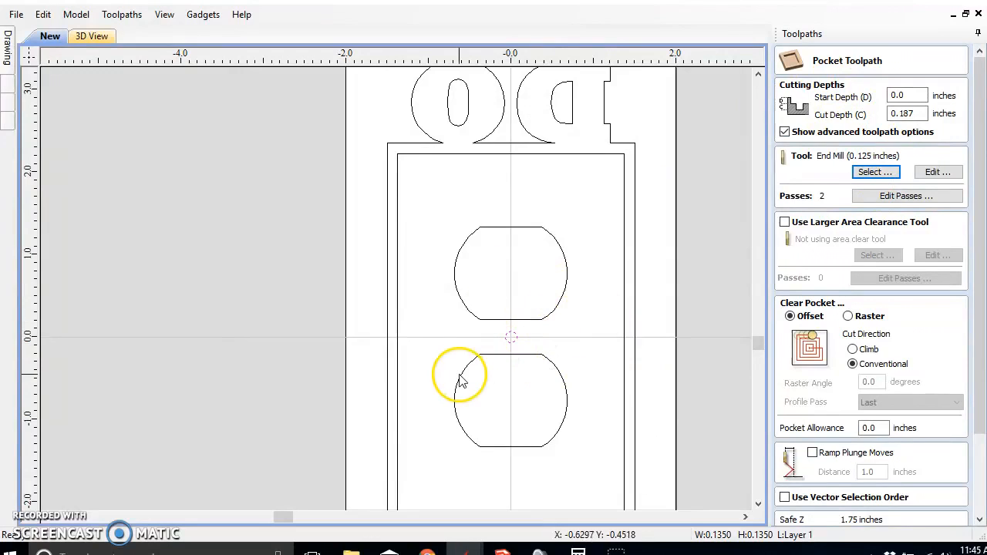
# Name the pocket toolpath "center hole" and calculate it, accepting the cut through the material
pyautogui.click(897, 96)
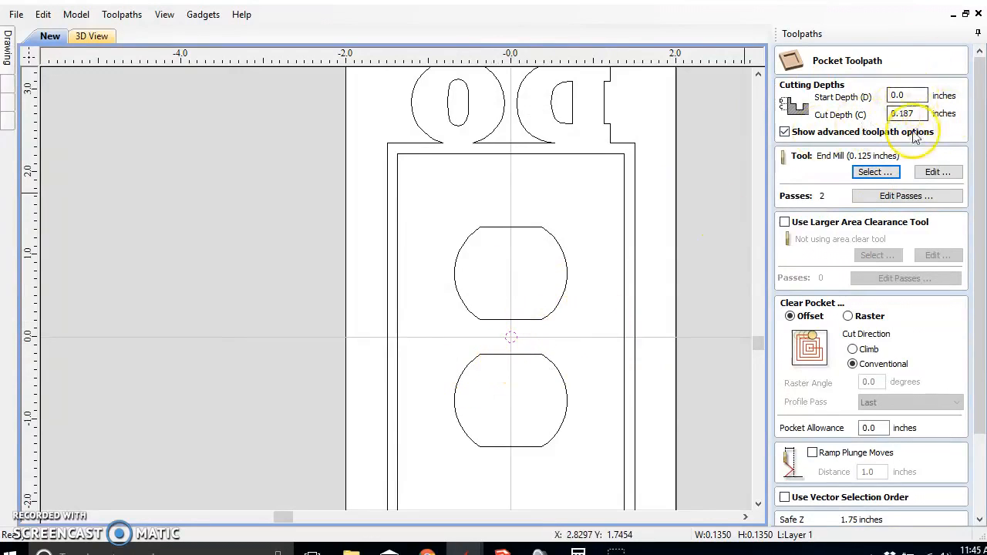
pyautogui.click(907, 115)
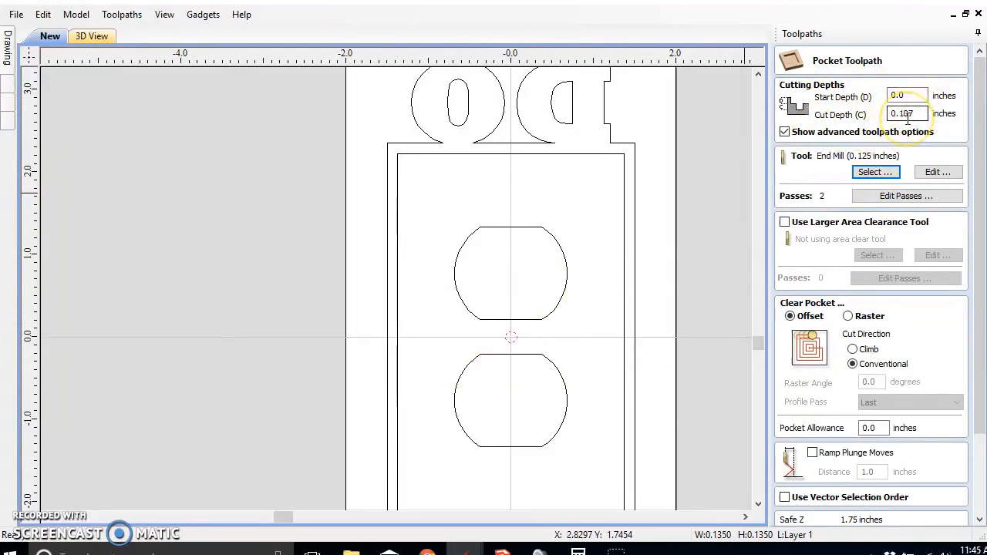
pyautogui.click(979, 455)
pyautogui.moveTo(887, 489); pyautogui.dragTo(762, 502)
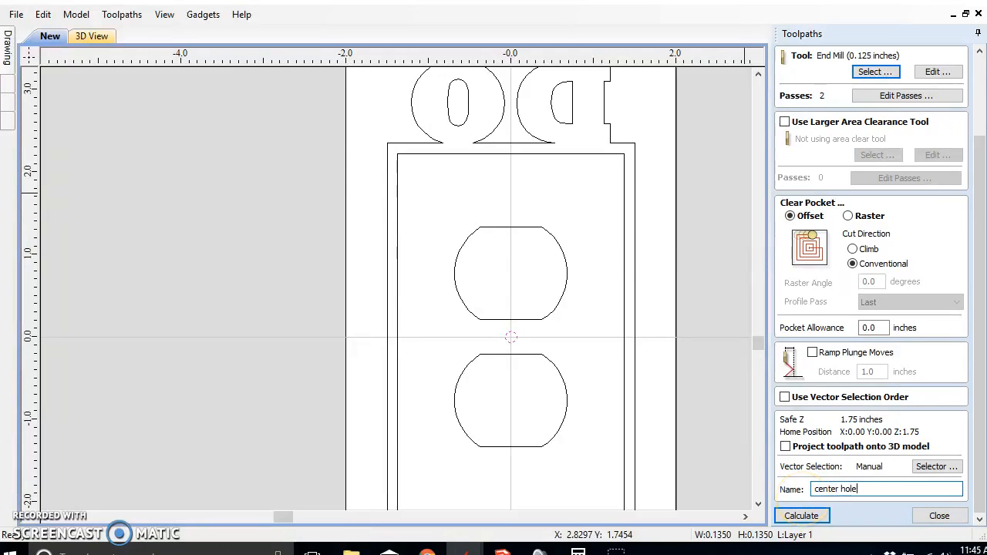
pyautogui.write('center hole')
pyautogui.click(802, 515)
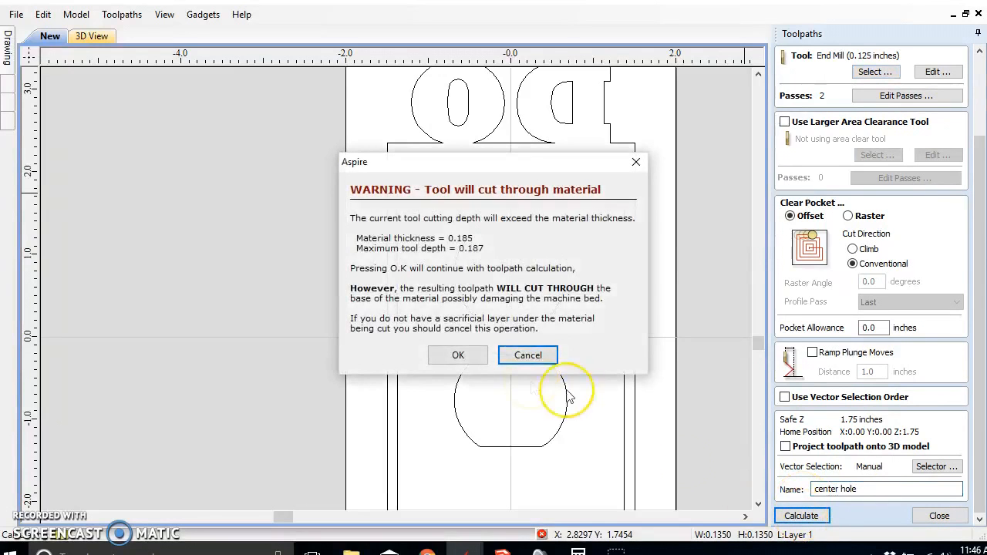
pyautogui.click(468, 356)
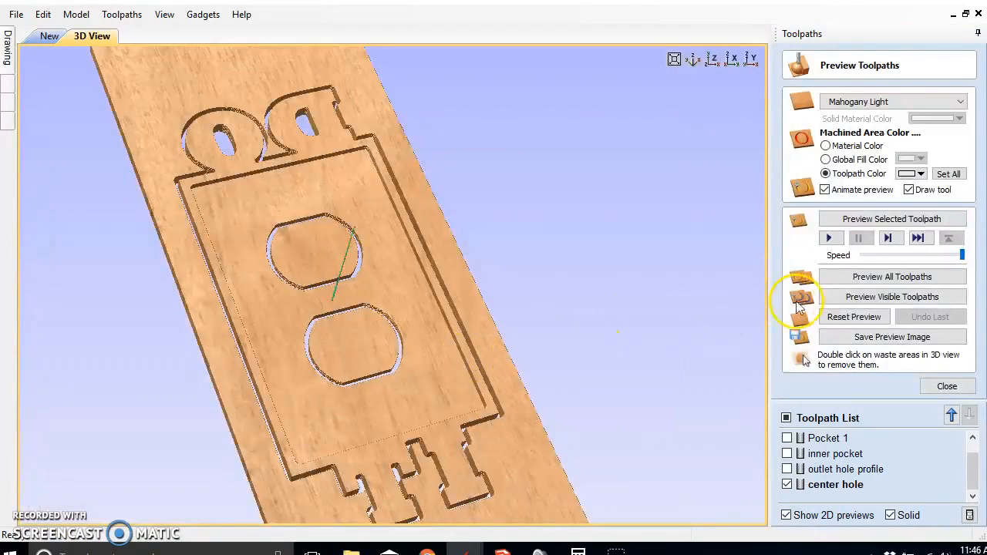
# Preview the center hole cut in 3D and remove the opening waste pieces and the surrounding stock
pyautogui.click(868, 298)
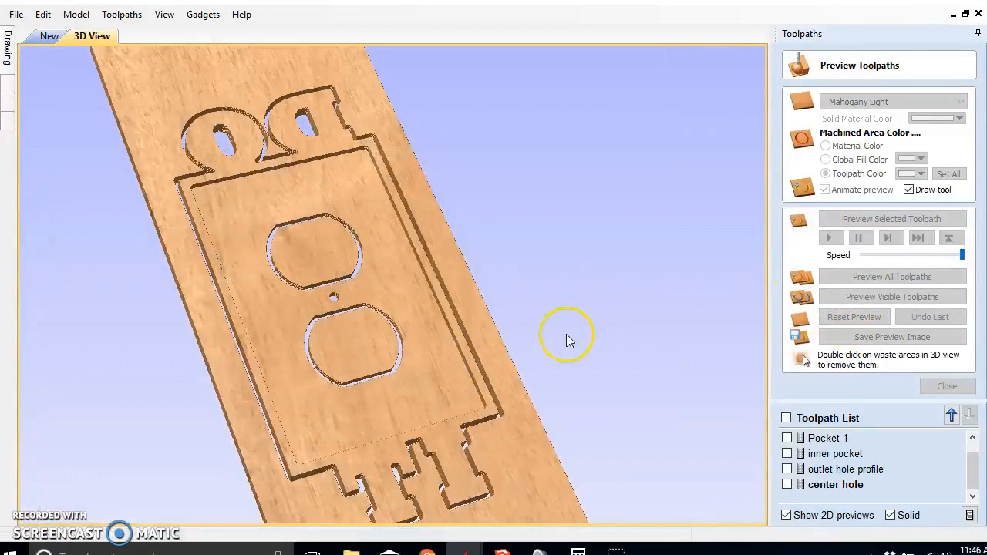
pyautogui.doubleClick(330, 257)
pyautogui.doubleClick(354, 337)
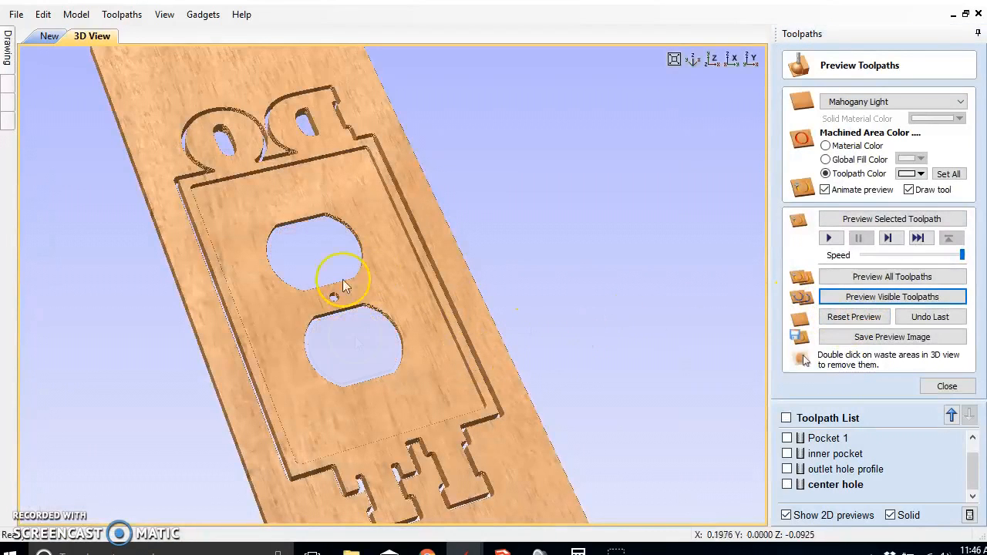
pyautogui.doubleClick(246, 49)
pyautogui.moveTo(326, 303); pyautogui.dragTo(328, 349)
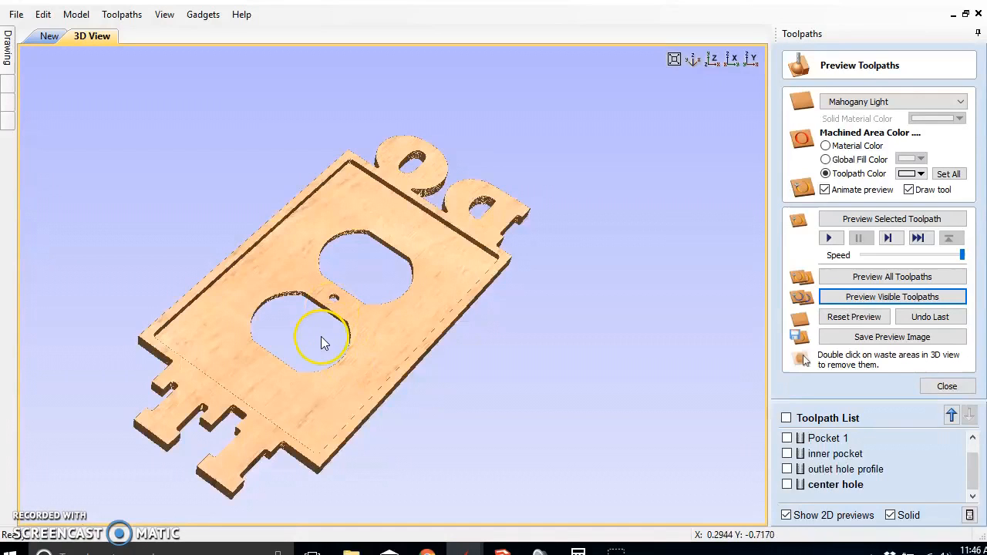
pyautogui.doubleClick(323, 343)
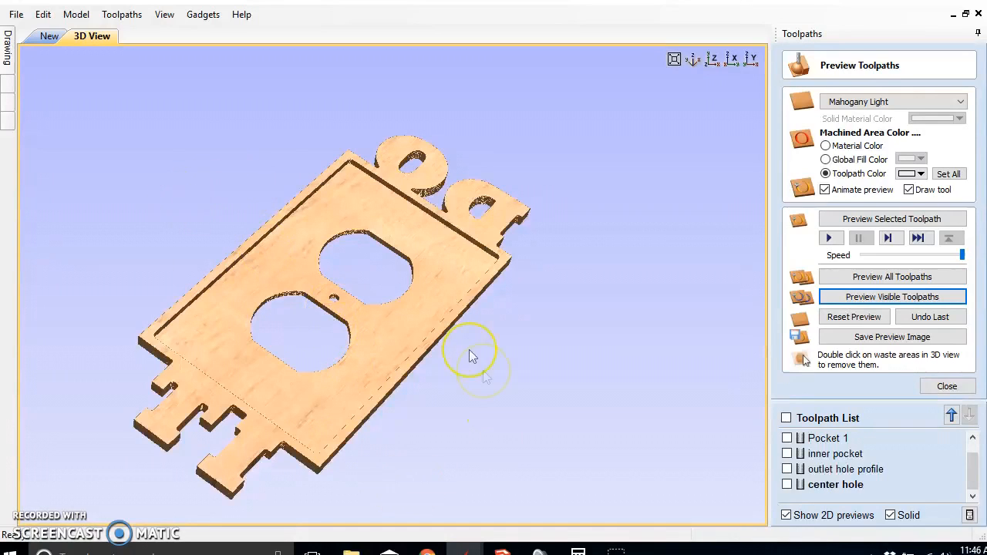
# Switch to SketchUp, examine the dimensions of the raised bar around the screw hole in the model, and return to the Aspire drawing
pyautogui.click(47, 36)
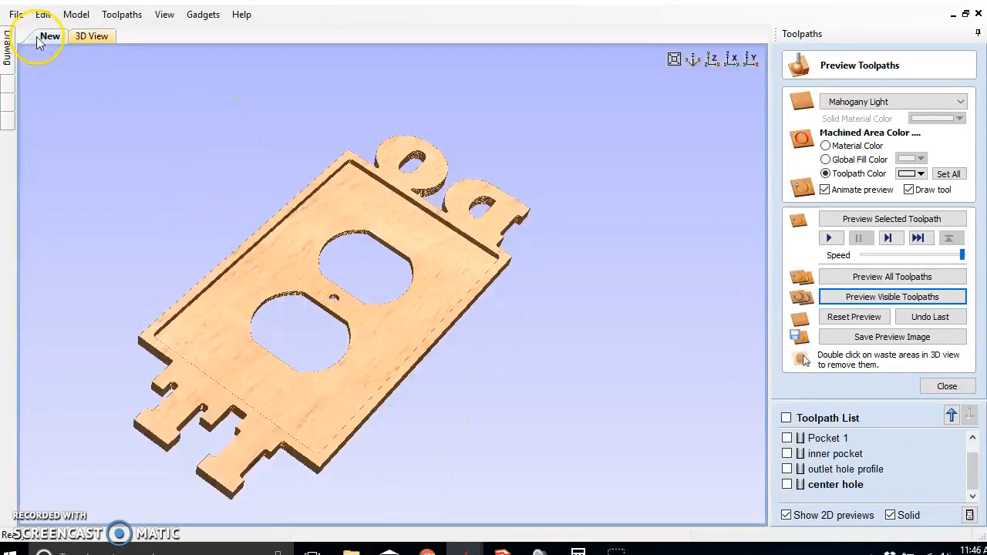
pyautogui.scroll(3, 523, 352)
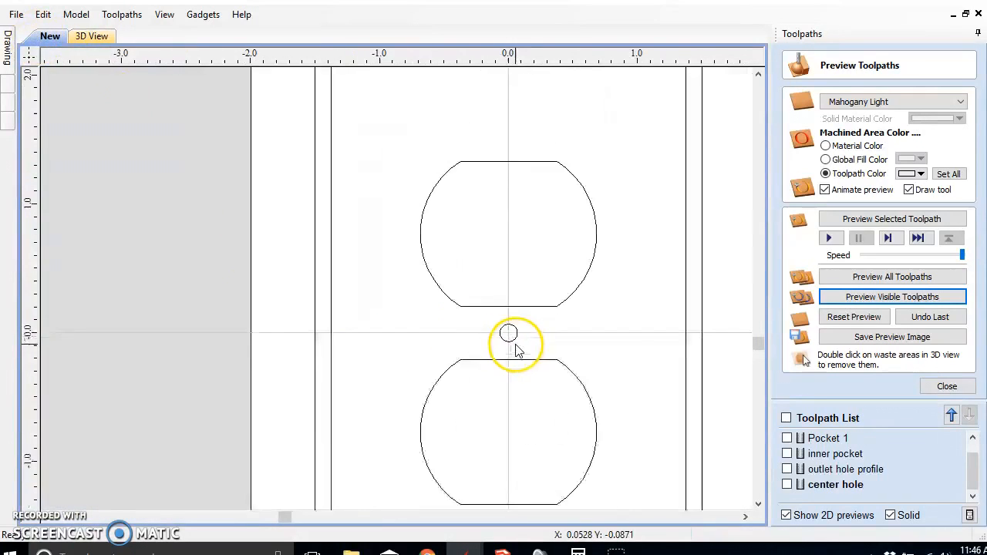
pyautogui.scroll(1, 514, 342)
pyautogui.moveTo(522, 337); pyautogui.dragTo(444, 276, button='middle')
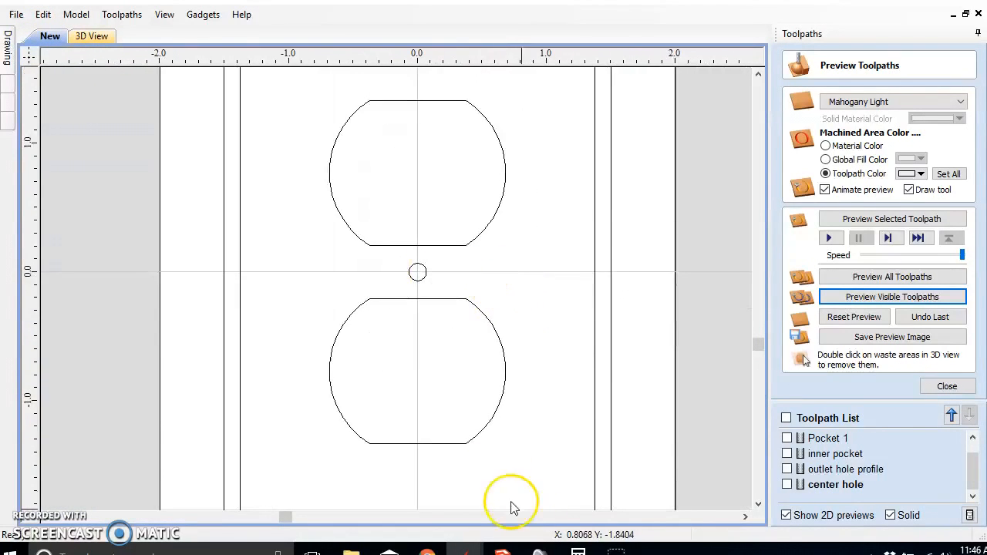
pyautogui.click(502, 551)
pyautogui.scroll(-5, 426, 212)
pyautogui.moveTo(221, 320)
pyautogui.mouseDown(button='middle')
pyautogui.moveTo(404, 280)
pyautogui.moveTo(347, 347)
pyautogui.mouseUp(button='middle')
pyautogui.scroll(2, 344, 351)
pyautogui.scroll(2, 344, 351)
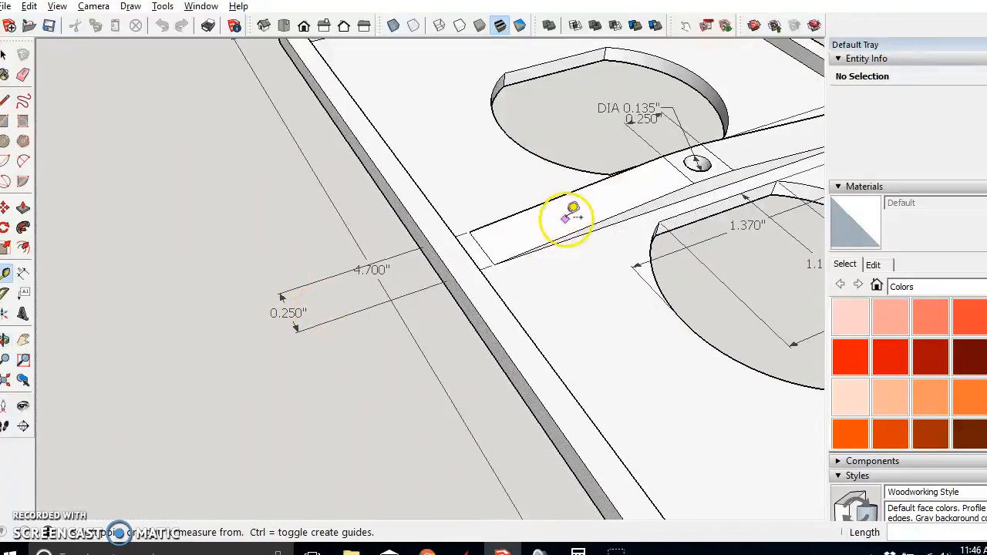
pyautogui.scroll(-1, 597, 218)
pyautogui.moveTo(598, 217)
pyautogui.mouseDown(button='middle')
pyautogui.moveTo(612, 214)
pyautogui.moveTo(298, 193)
pyautogui.moveTo(415, 191)
pyautogui.mouseUp(button='middle')
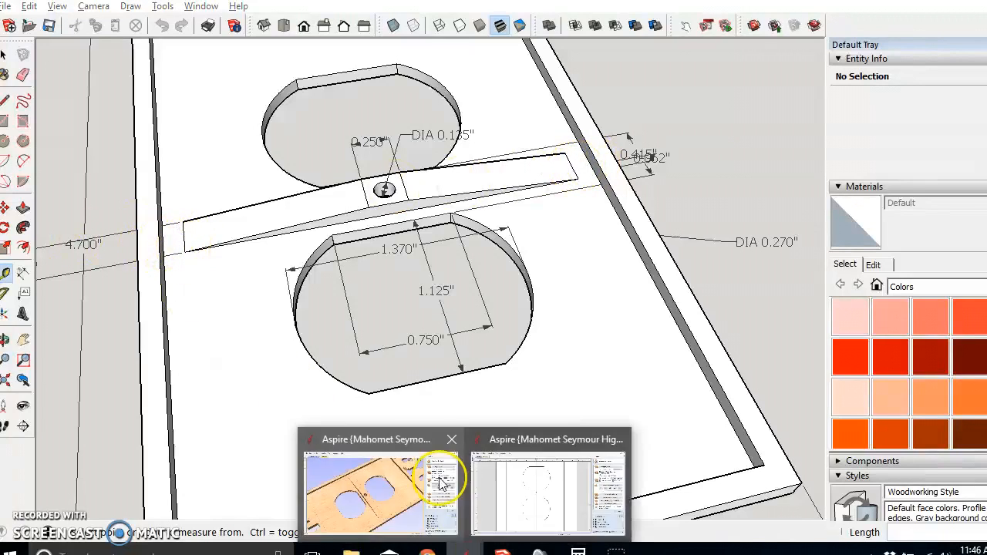
pyautogui.click(435, 467)
pyautogui.click(568, 489)
# Draw a horizontal rectangle about 2.57 inches wide across the center hole between the openings and set its height to 0.25 inches
pyautogui.click(932, 387)
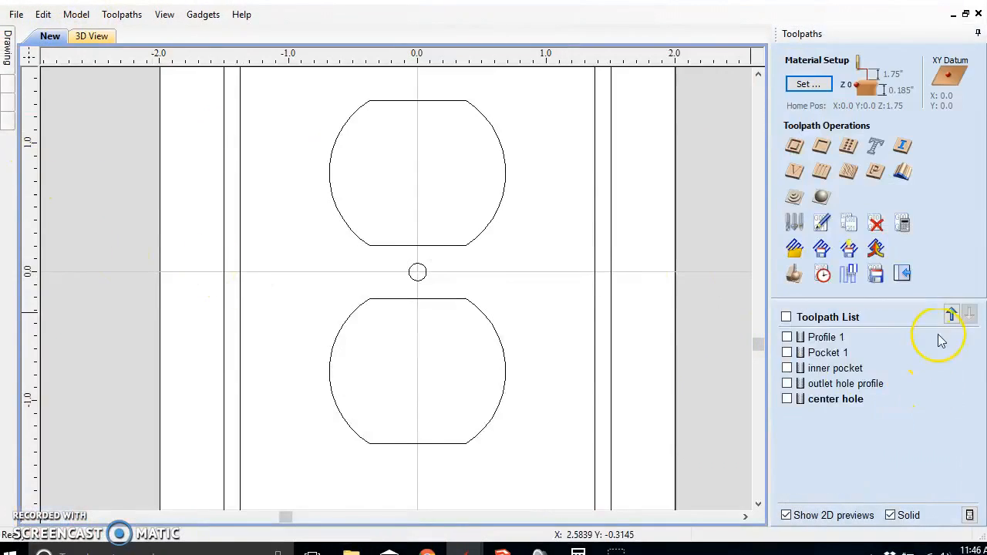
pyautogui.click(912, 279)
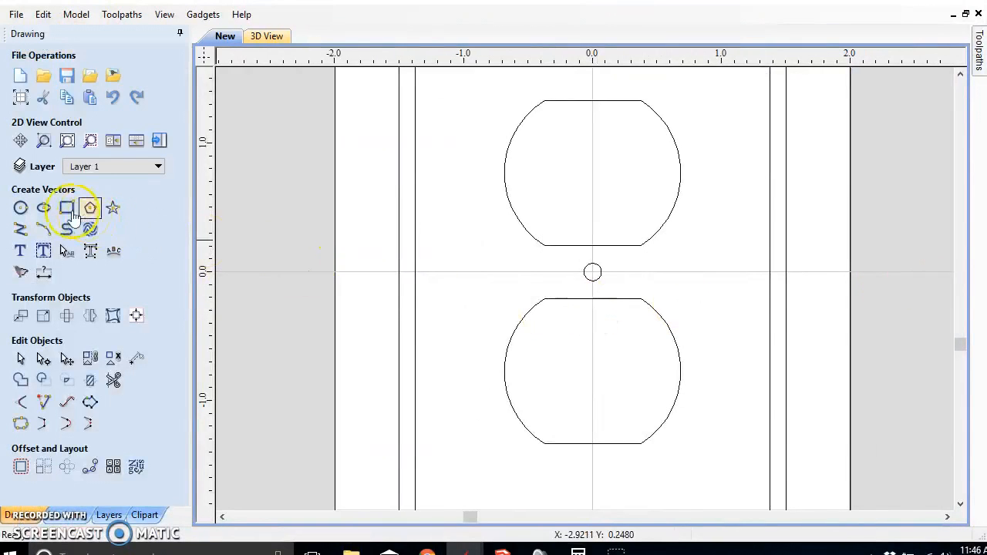
pyautogui.click(67, 209)
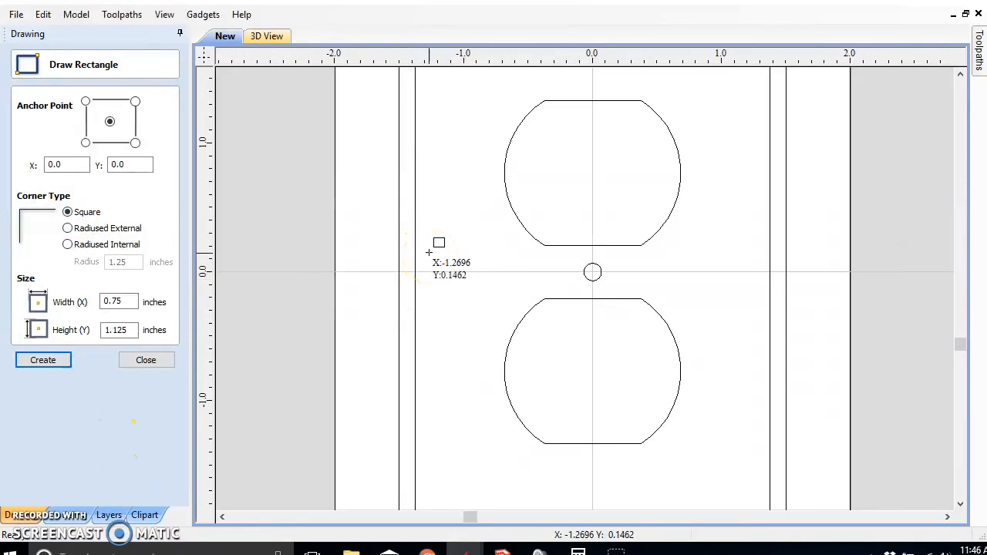
pyautogui.moveTo(429, 253); pyautogui.dragTo(757, 288)
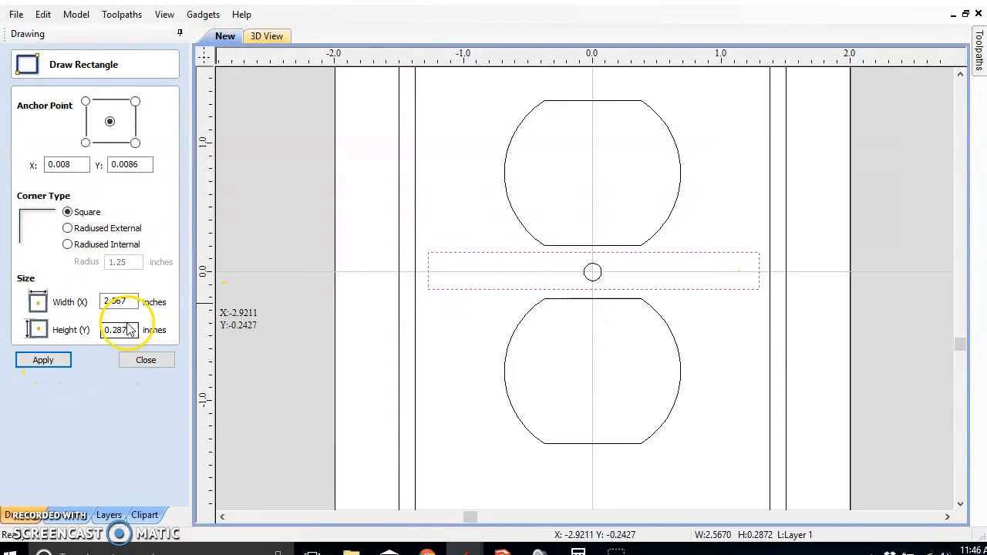
pyautogui.moveTo(134, 330); pyautogui.dragTo(122, 330)
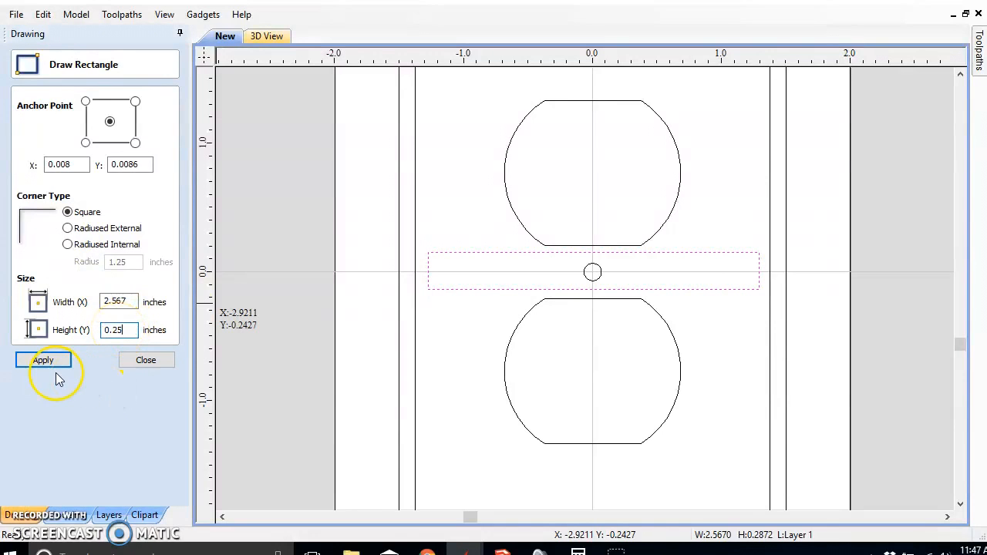
pyautogui.click(146, 361)
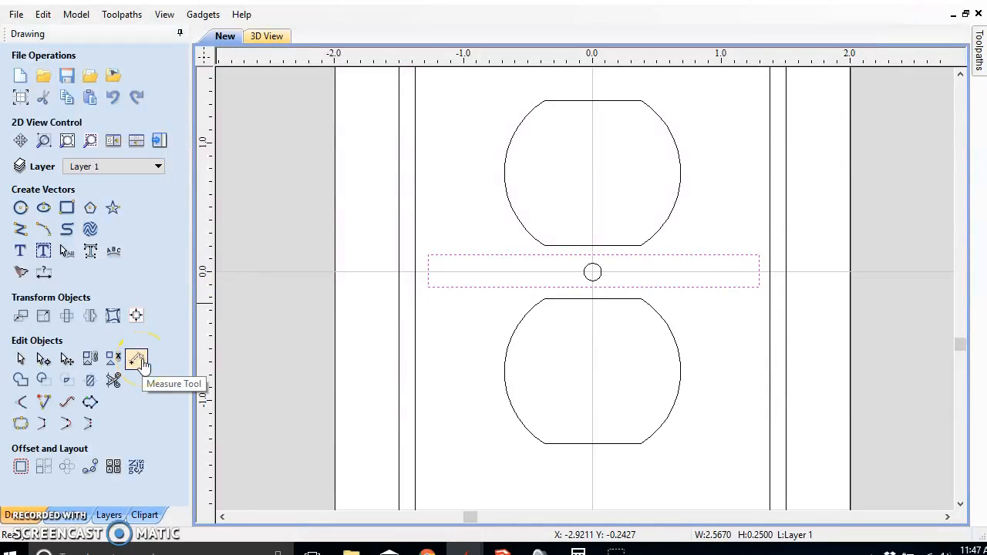
# Narrow the horizontal bar rectangle across the center hole symmetrically to about 2.52 inches wide
pyautogui.scroll(2, 612, 307)
pyautogui.click(569, 281)
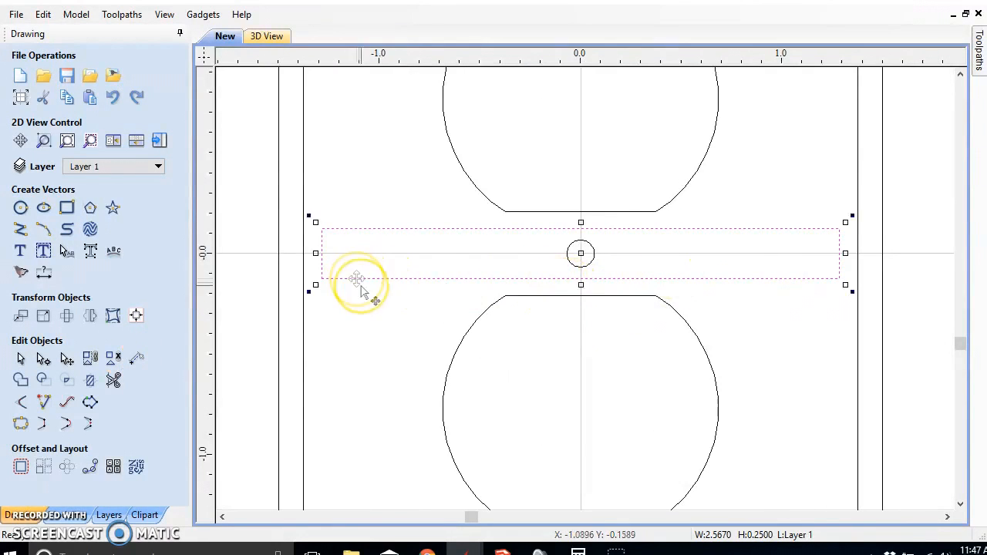
pyautogui.click(342, 311)
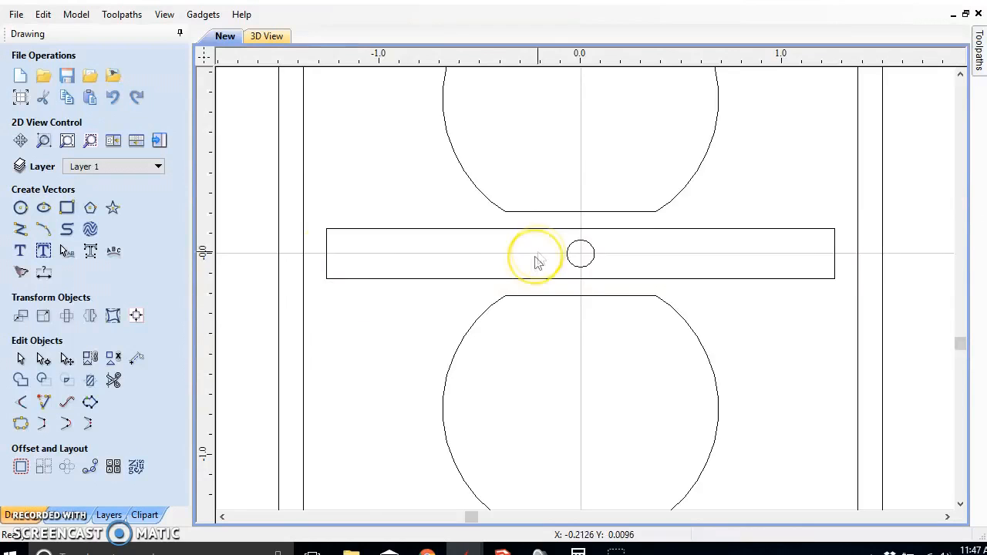
pyautogui.scroll(-2, 530, 266)
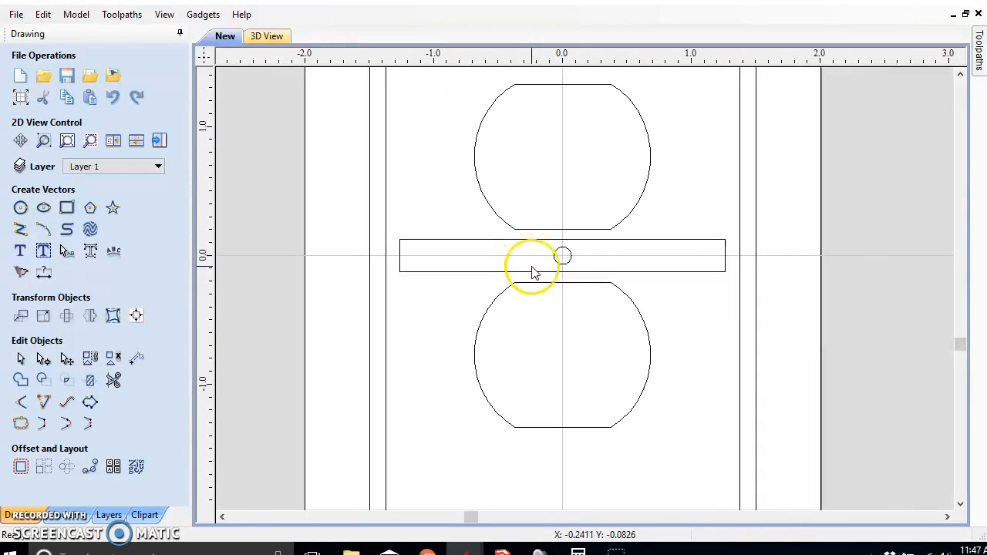
pyautogui.scroll(2, 533, 272)
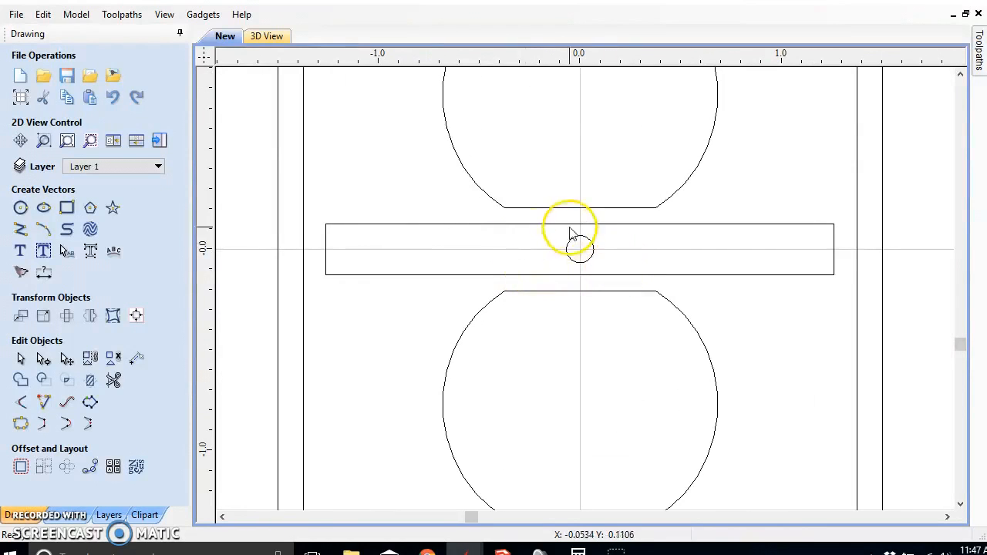
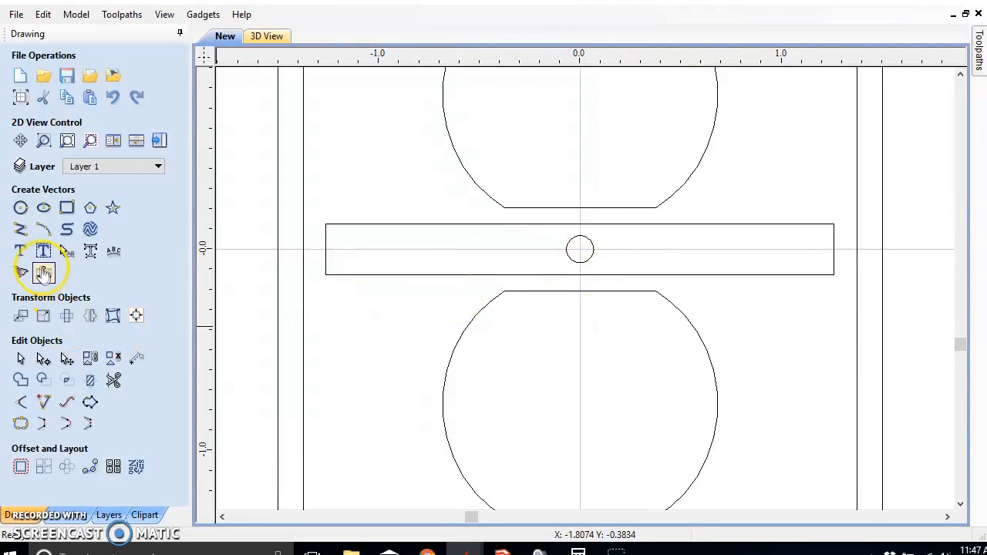
# Draw a 0.25 by 0.25 inch square-cornered rectangle centered on the screw hole within the bar
pyautogui.click(68, 209)
pyautogui.moveTo(133, 301); pyautogui.dragTo(91, 305)
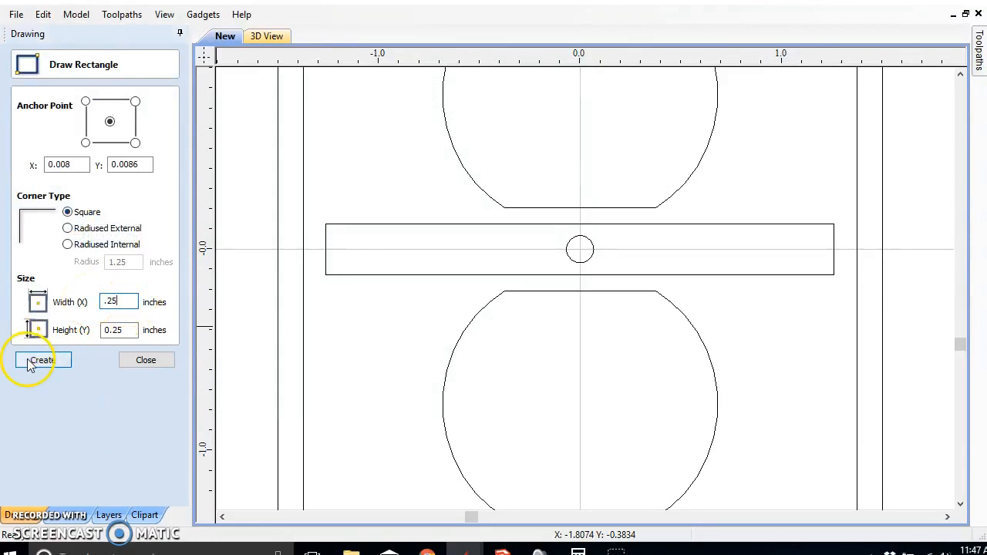
pyautogui.click(131, 361)
pyautogui.click(557, 247)
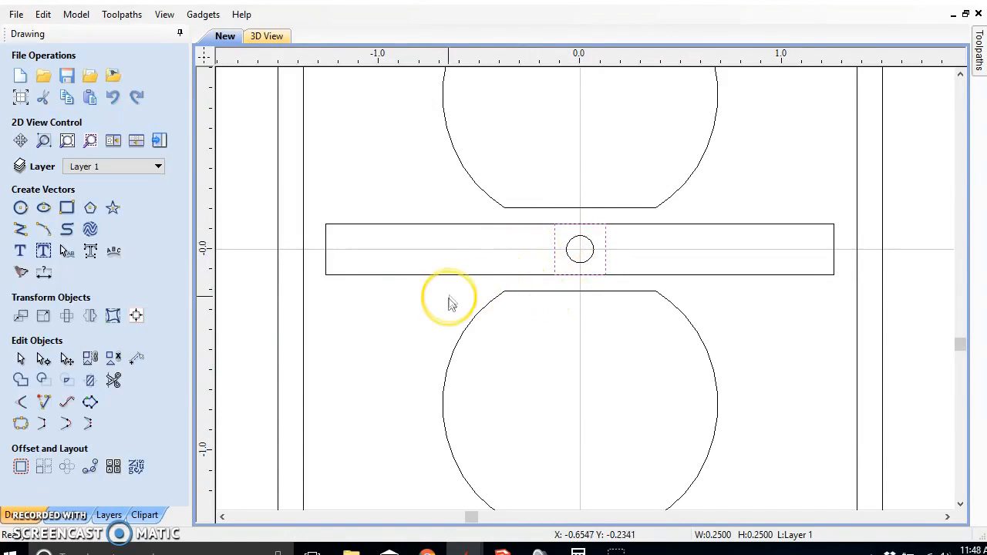
pyautogui.click(503, 278)
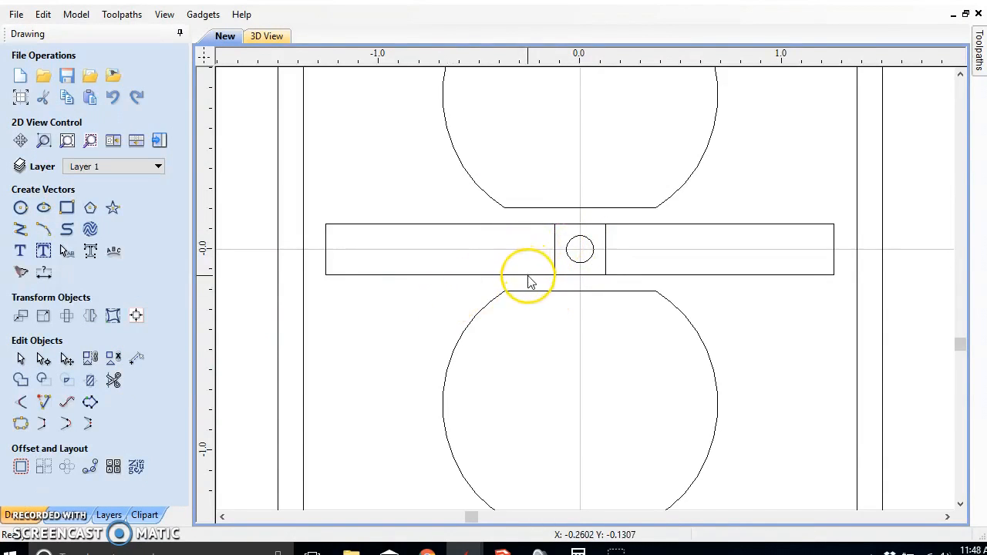
# Duplicate the bar rectangle and shorten the copy to the section left of the center square, about 1.1 inches wide
pyautogui.click(528, 276)
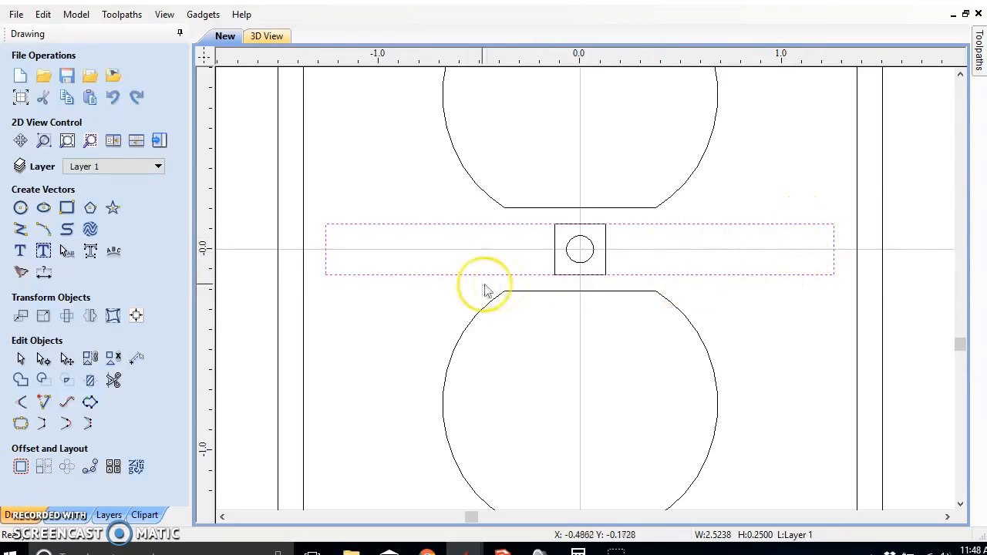
pyautogui.click(379, 315)
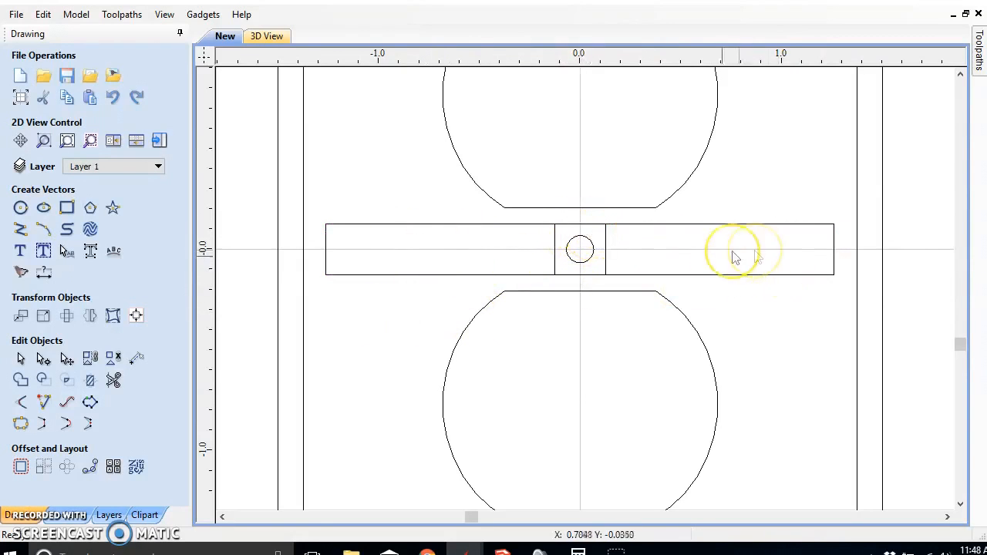
pyautogui.click(768, 276)
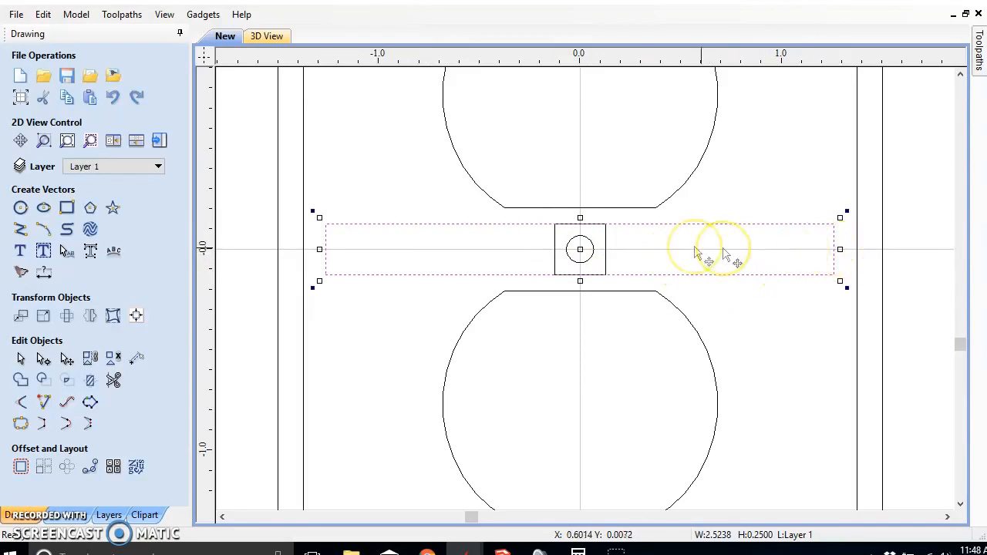
pyautogui.moveTo(840, 249); pyautogui.dragTo(555, 249)
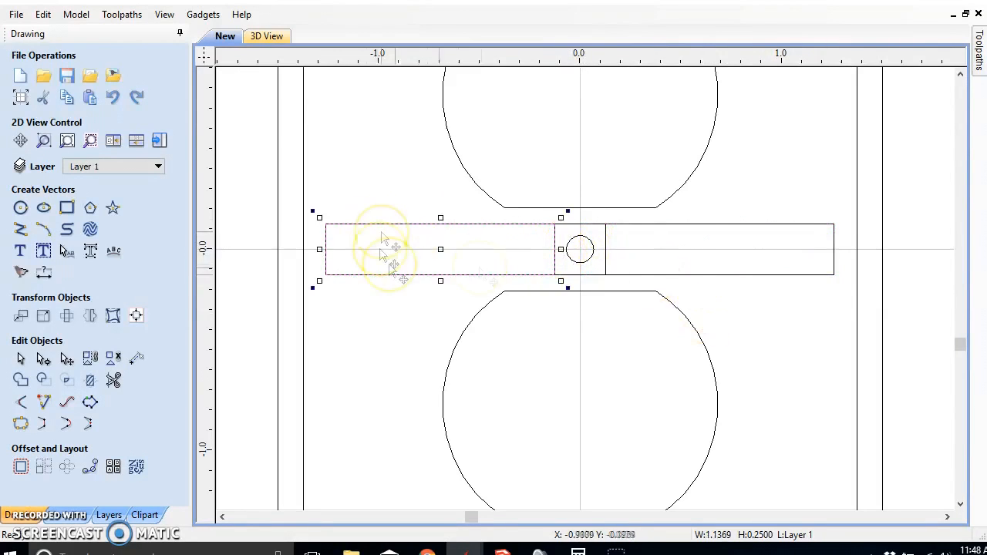
# Duplicate the full bar rectangle again and shorten the copy to the section right of the center square
pyautogui.click(658, 274)
pyautogui.click(688, 274)
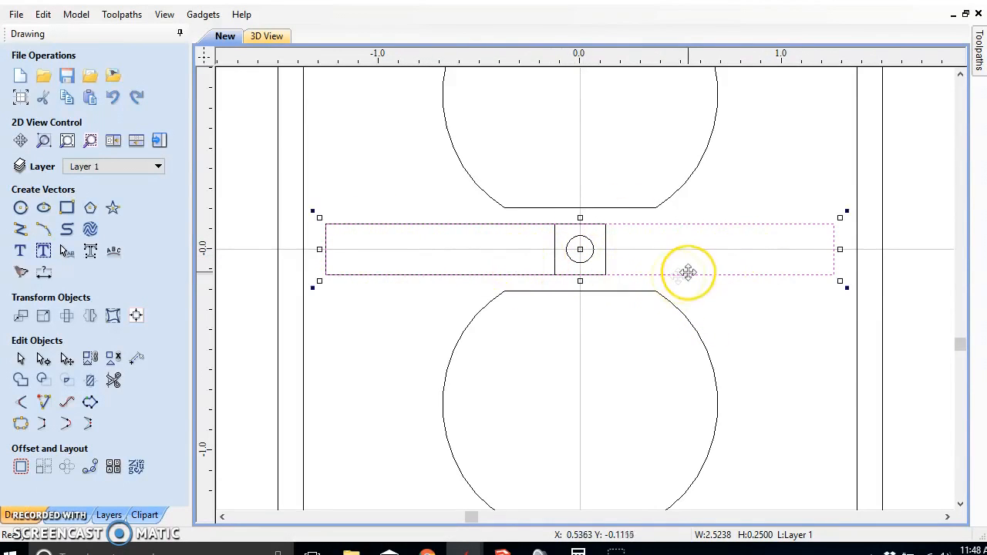
pyautogui.moveTo(319, 247); pyautogui.dragTo(606, 248)
pyautogui.click(432, 311)
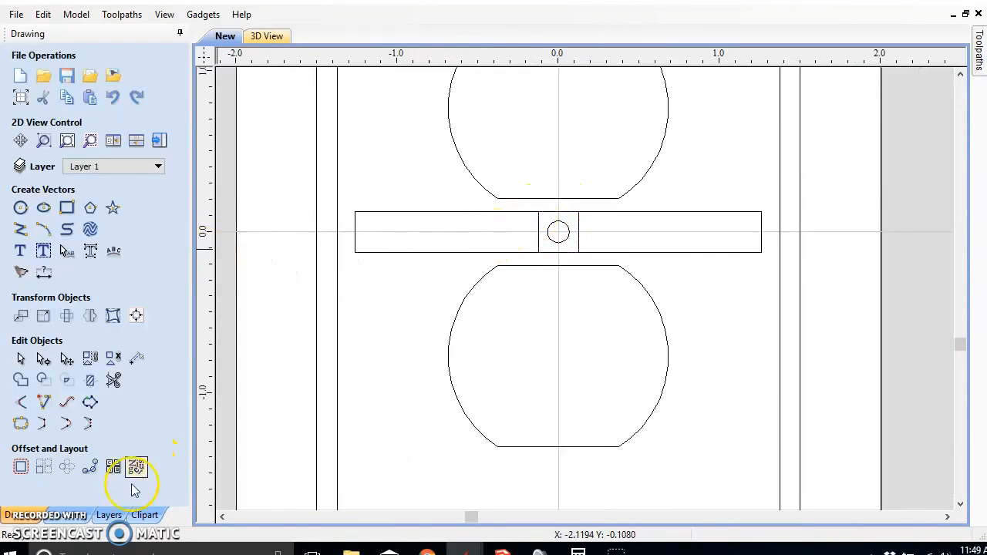
# Move the two side sections and the center square onto a new layer named "3d outlines" and hide that layer
pyautogui.click(109, 515)
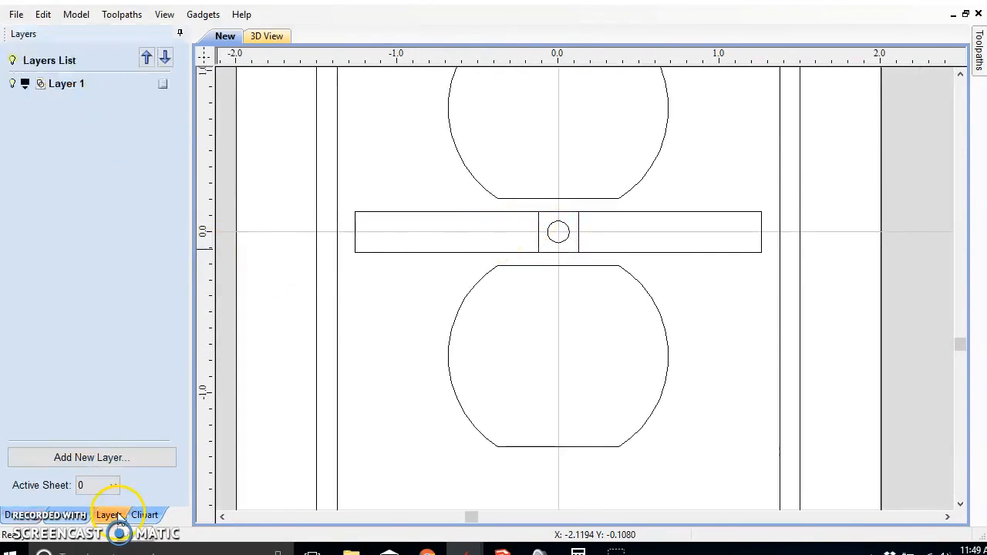
pyautogui.click(108, 461)
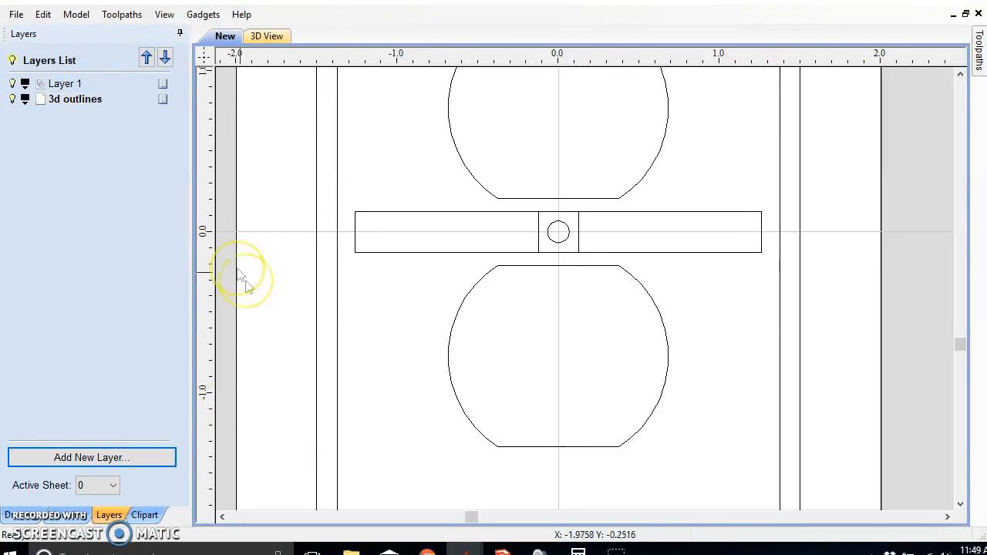
pyautogui.click(357, 231)
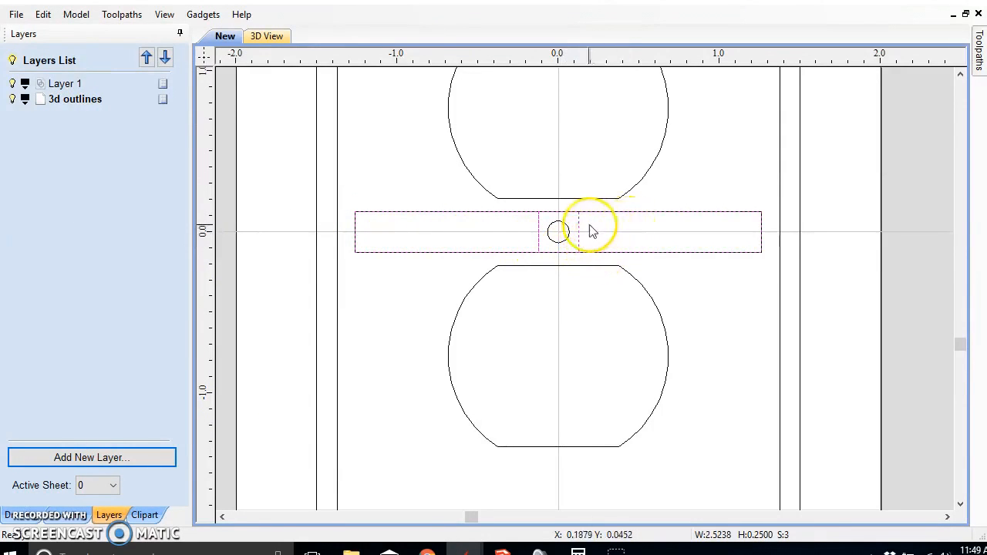
pyautogui.rightClick(581, 231)
pyautogui.moveTo(646, 514)
pyautogui.click(856, 531)
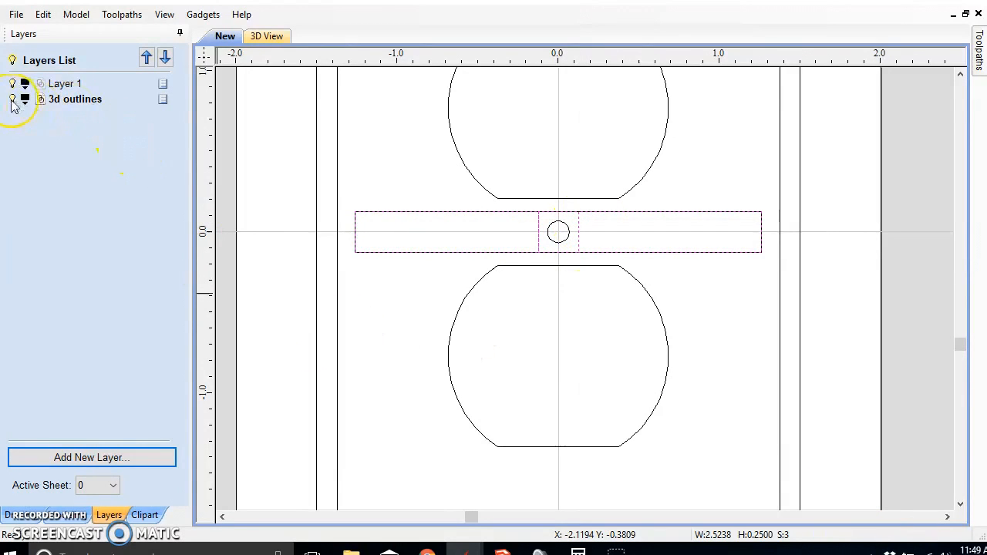
pyautogui.click(13, 104)
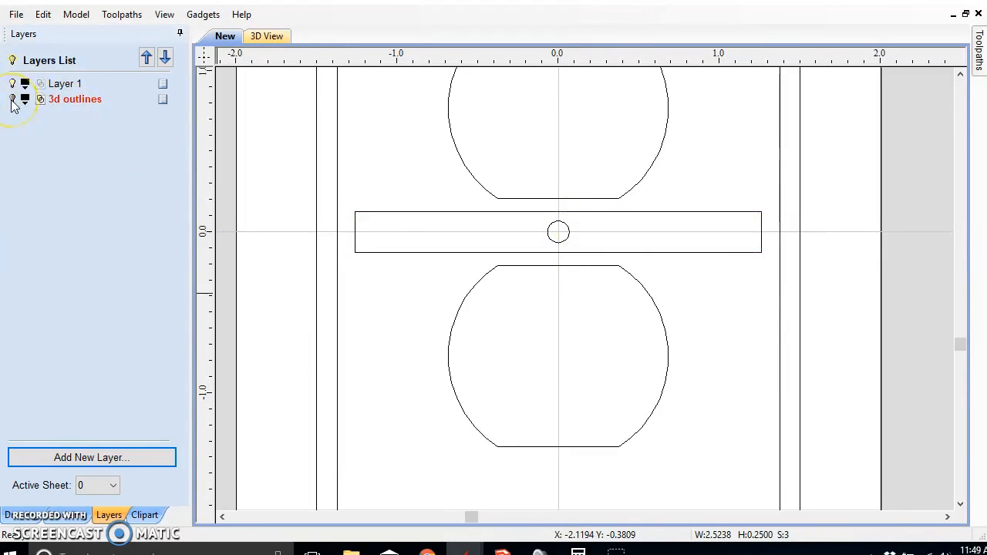
# Add the full bar rectangle to the vectors of the "inner pocket" toolpath, recalculate it and close the toolpath preview
pyautogui.click(378, 252)
pyautogui.press('F12')
pyautogui.doubleClick(836, 371)
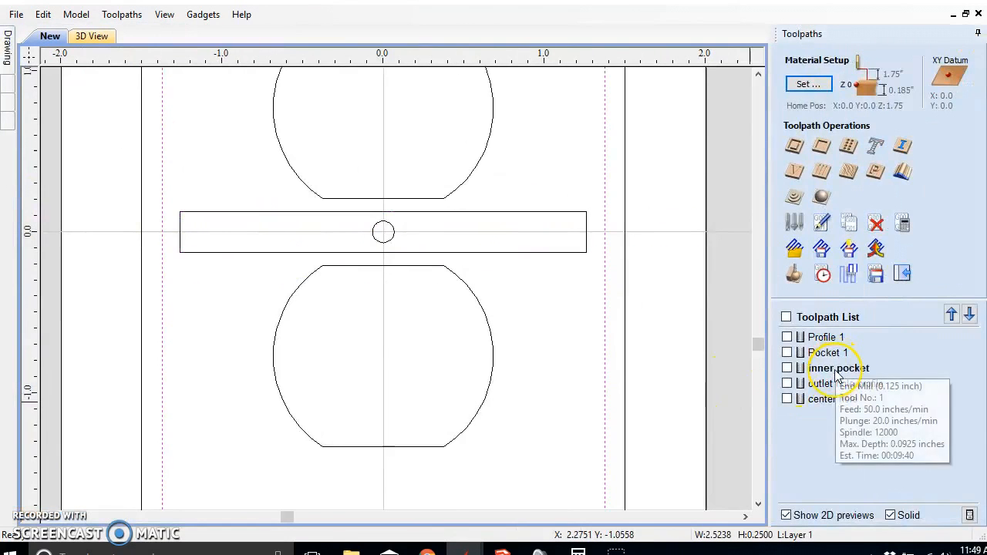
pyautogui.click(556, 253)
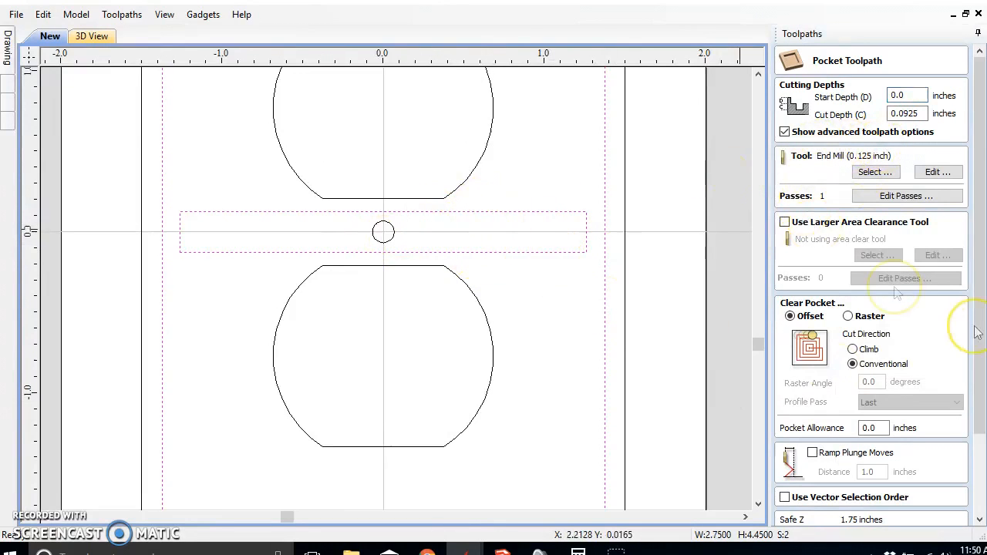
pyautogui.moveTo(978, 386); pyautogui.dragTo(976, 486)
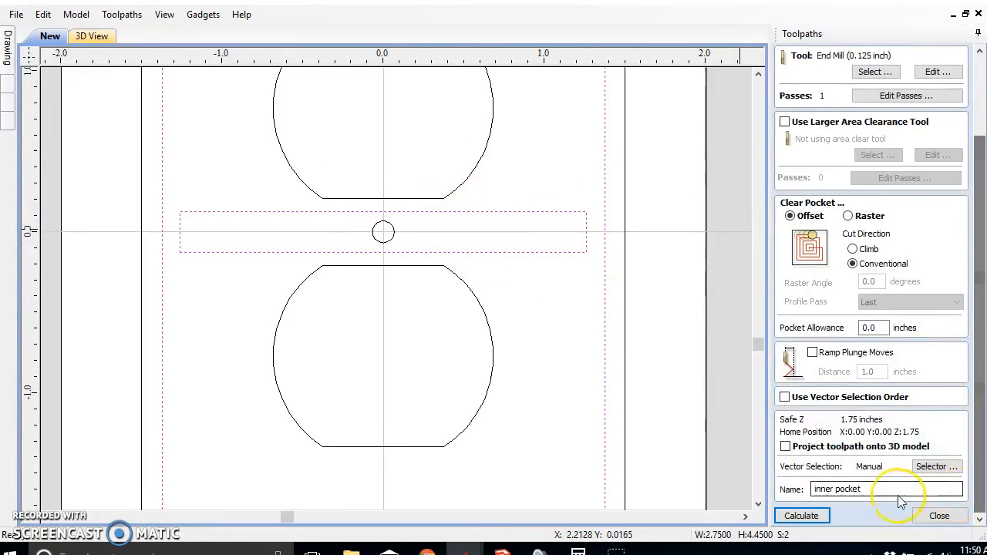
pyautogui.click(802, 516)
pyautogui.click(164, 303)
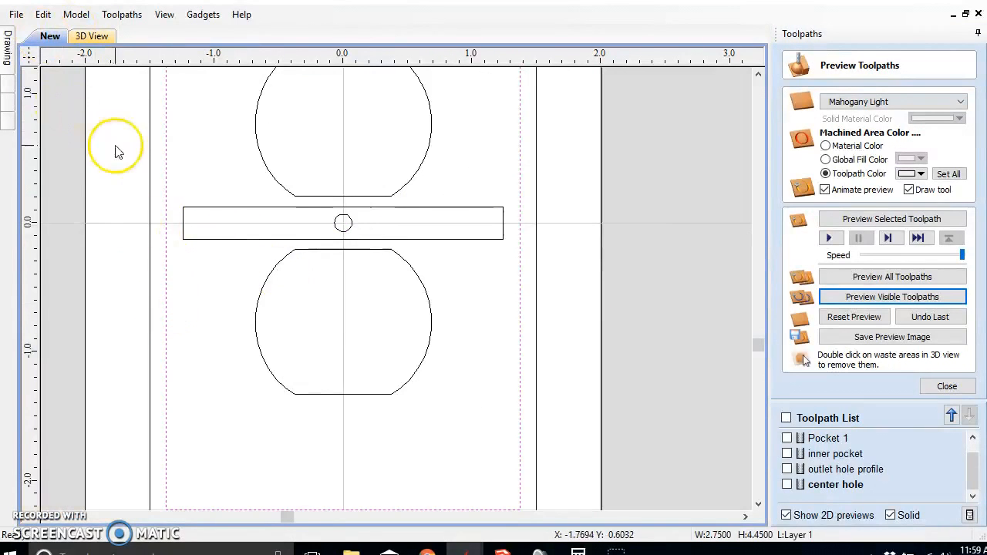
pyautogui.click(945, 387)
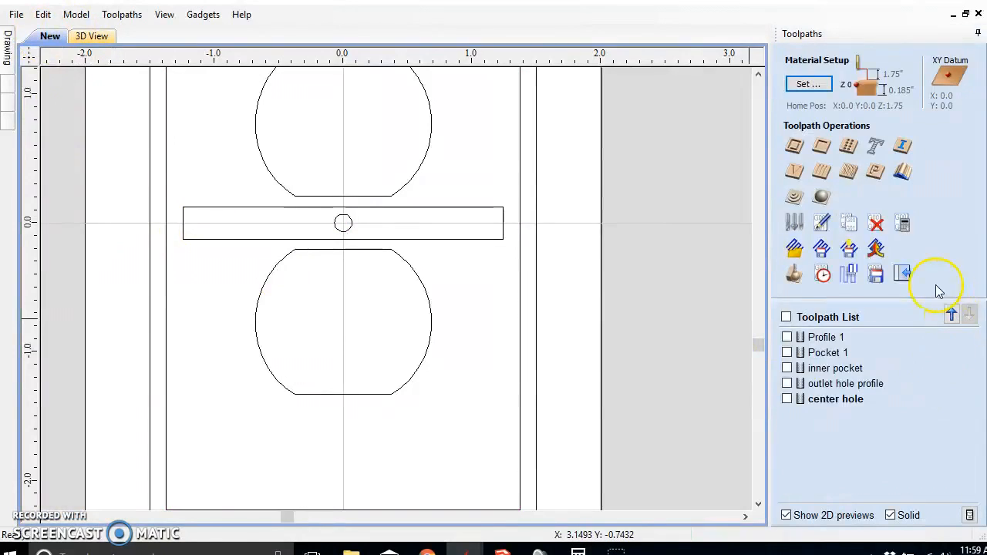
# Return to the drawing tools, hide Layer 1 and check the separate bar sections on the "3d outlines" layer
pyautogui.click(139, 140)
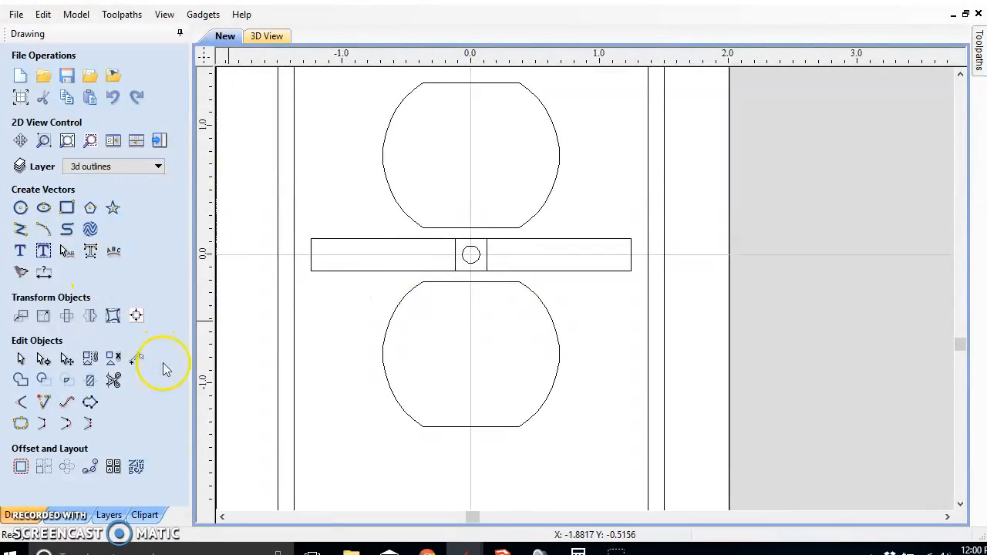
pyautogui.click(156, 167)
pyautogui.click(72, 189)
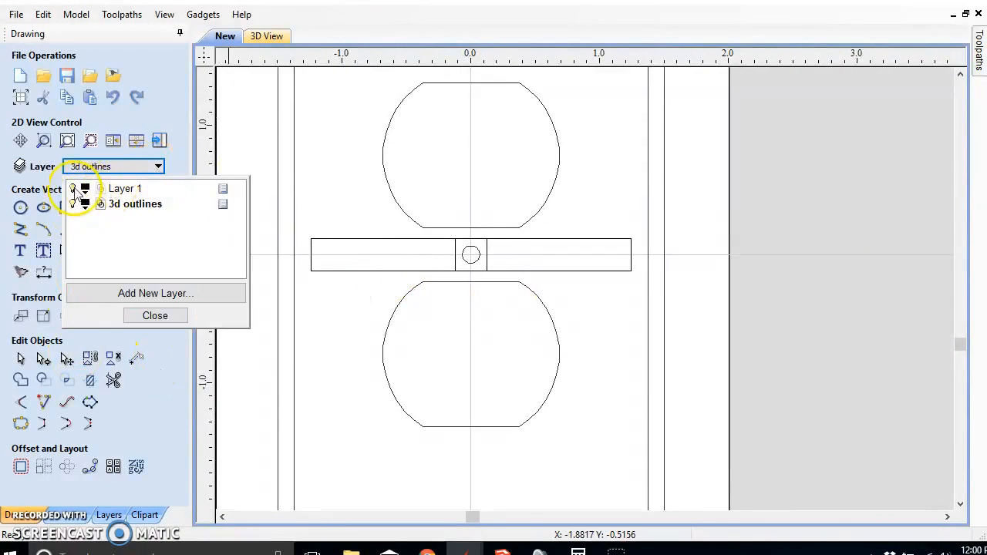
pyautogui.click(154, 316)
pyautogui.click(375, 271)
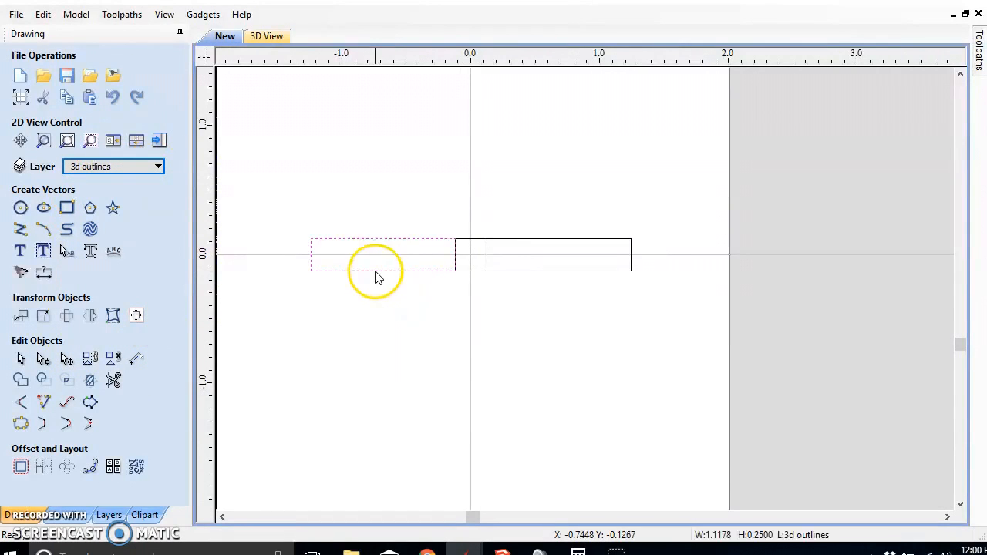
pyautogui.click(476, 270)
pyautogui.click(507, 269)
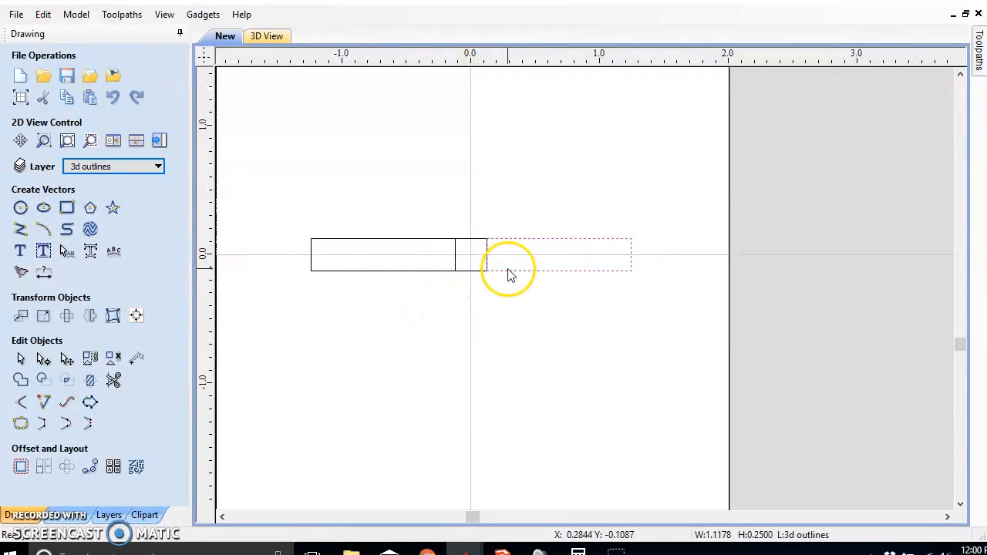
pyautogui.click(425, 293)
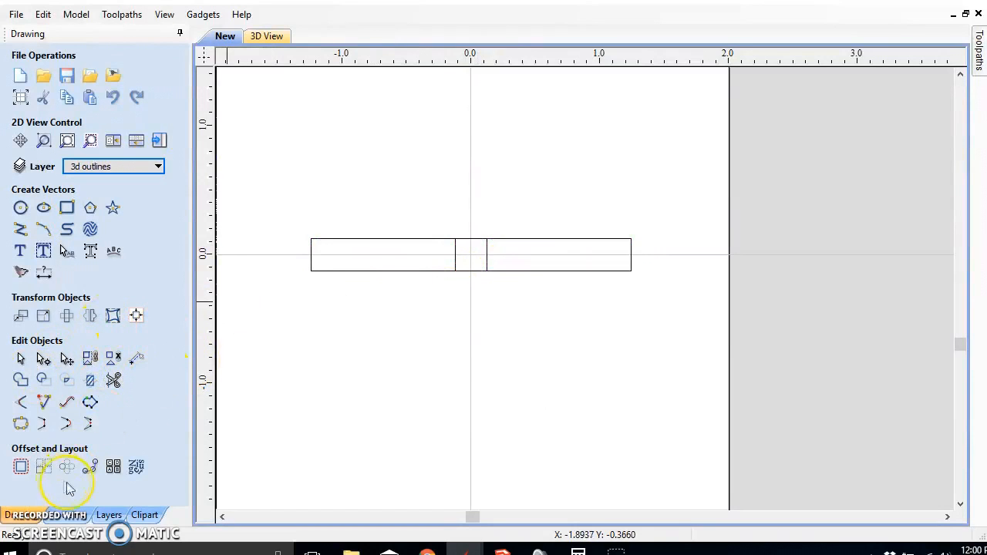
# Create a flat 3D shape from the bar's left section with a base height of 0.0925 inches
pyautogui.click(62, 515)
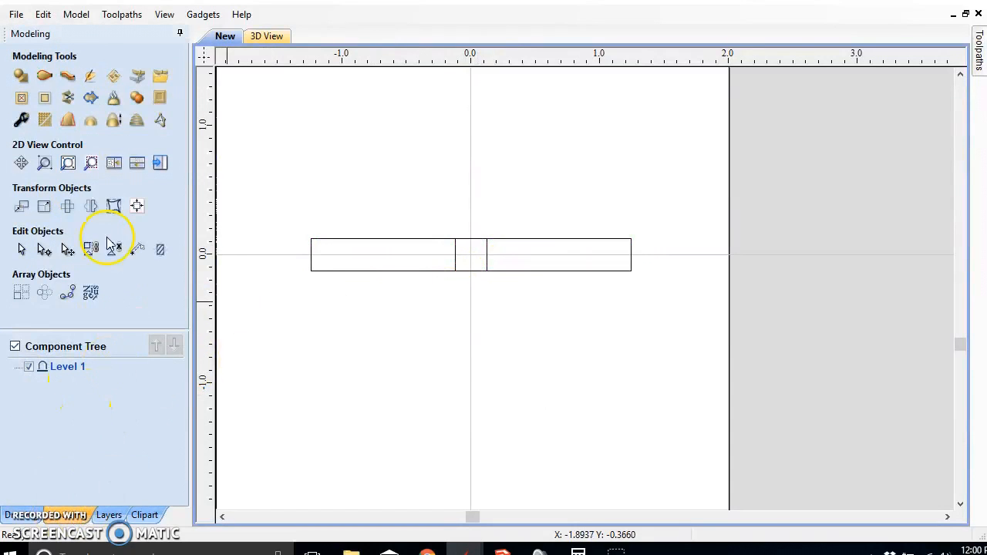
pyautogui.click(21, 78)
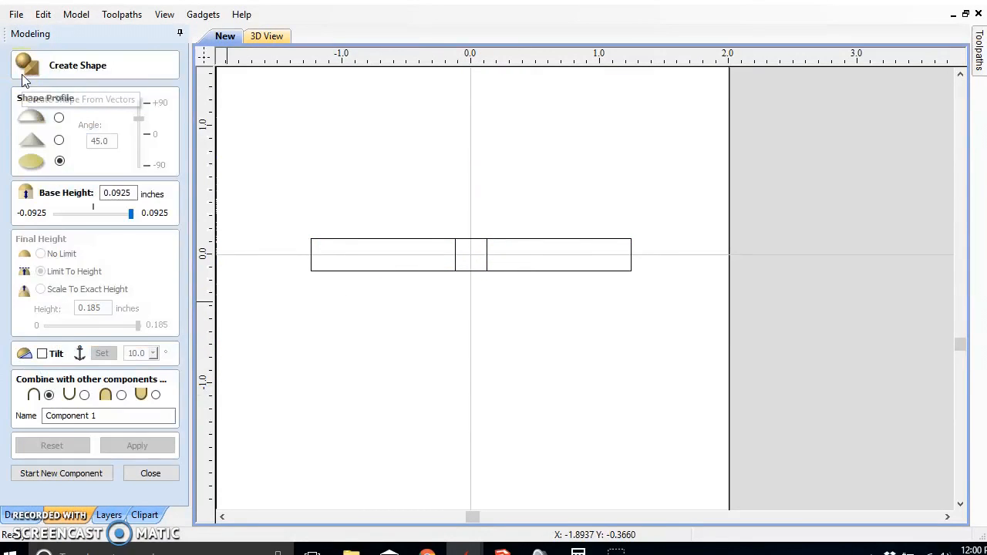
pyautogui.click(333, 246)
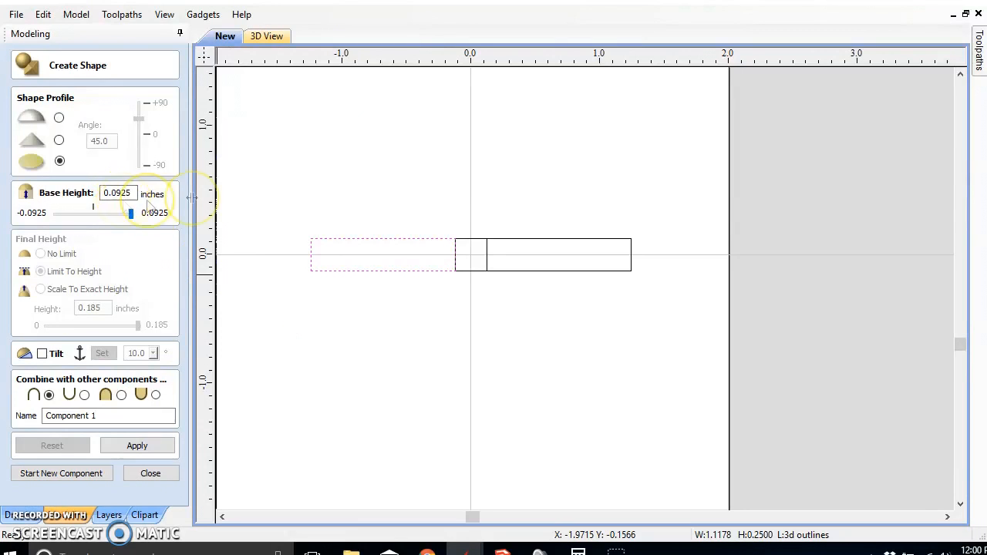
pyautogui.click(93, 416)
pyautogui.click(101, 415)
pyautogui.click(137, 447)
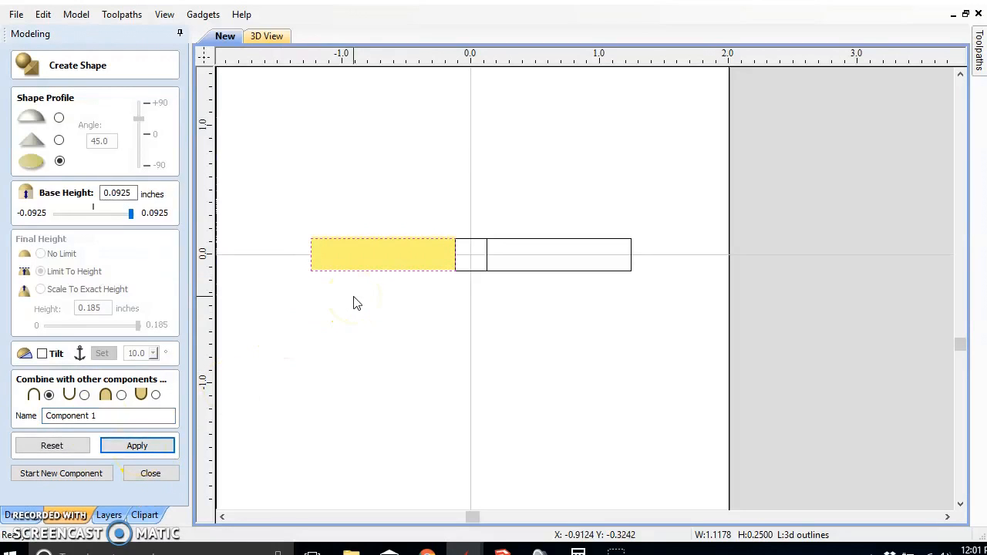
# Tilt the left section's shape by 10 degrees, rising from its outer end towards the center square, and apply it
pyautogui.click(43, 354)
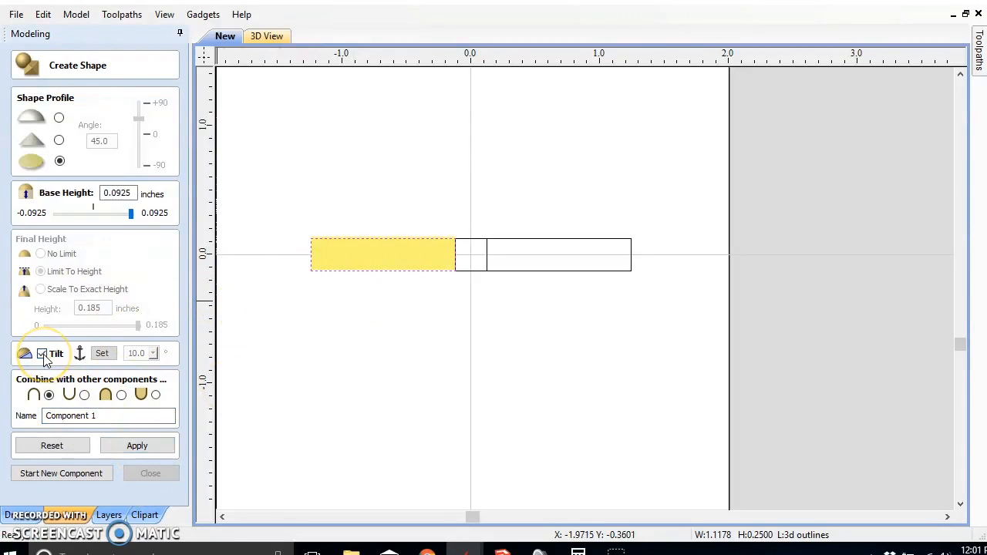
pyautogui.click(102, 355)
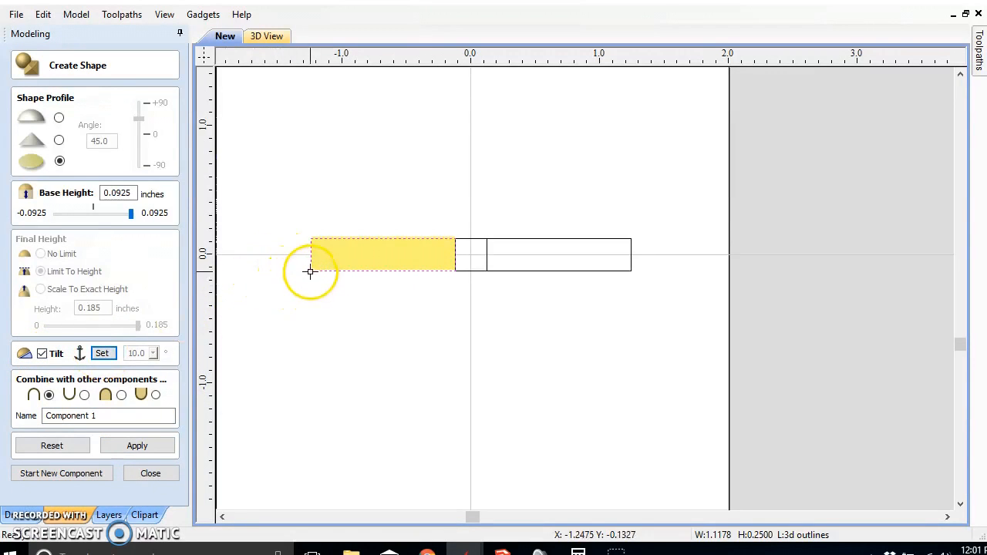
pyautogui.moveTo(309, 269); pyautogui.dragTo(448, 278)
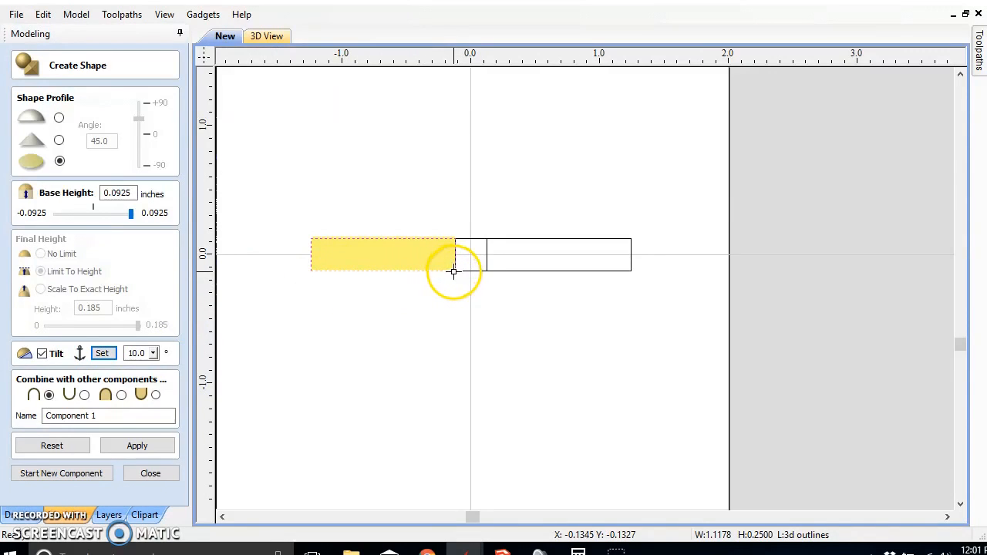
pyautogui.scroll(5, 390, 270)
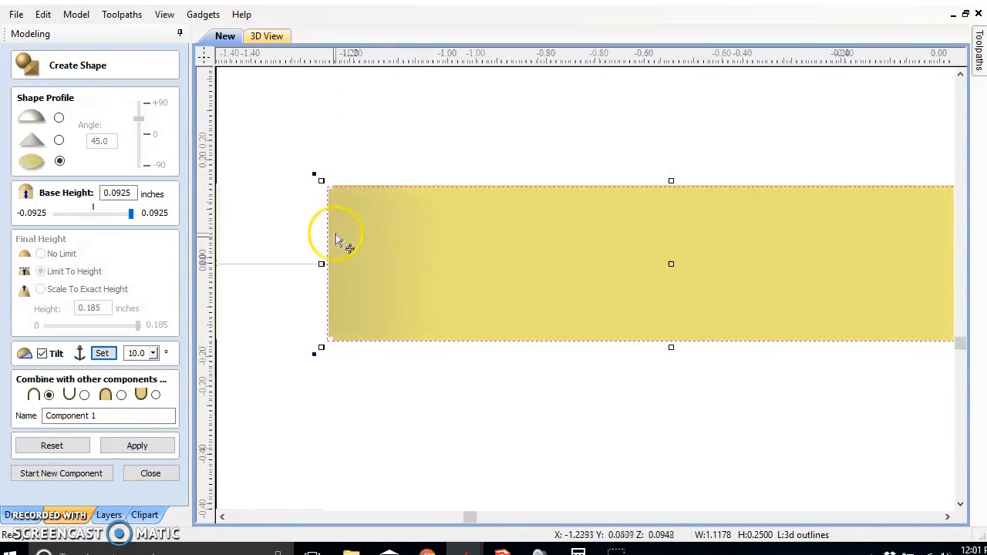
pyautogui.scroll(-3, 529, 247)
pyautogui.scroll(3, 456, 236)
pyautogui.scroll(-4, 426, 256)
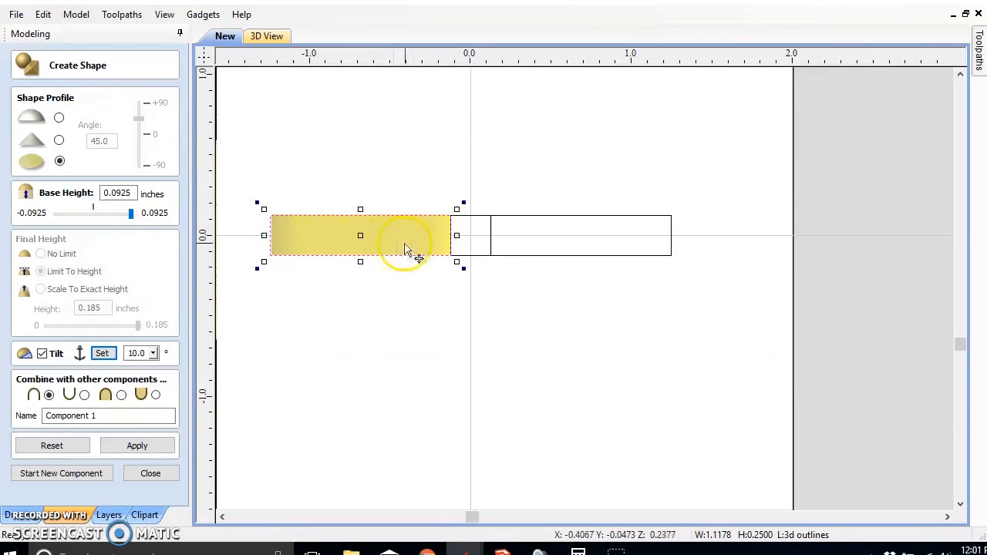
pyautogui.click(136, 446)
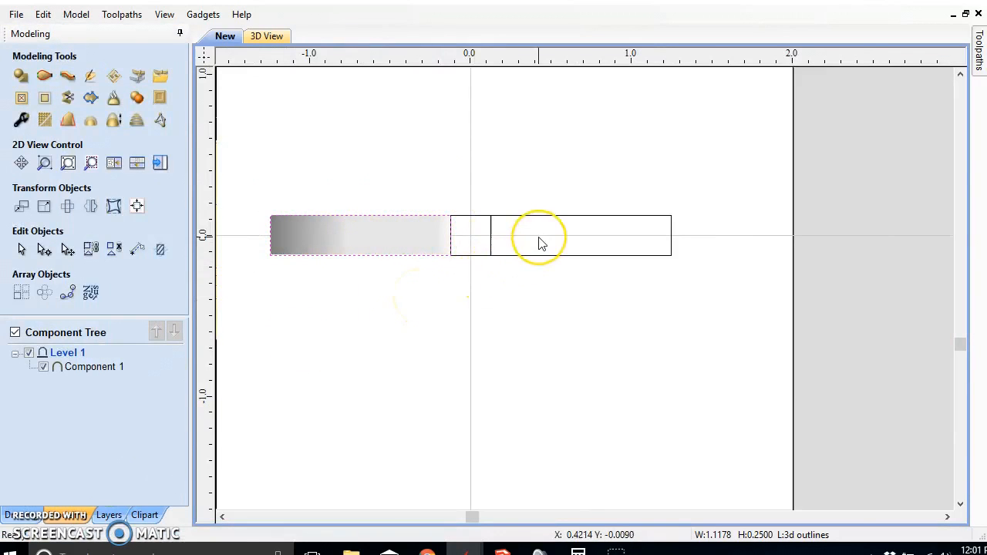
# Create a horizontally mirrored copy of the left tilted component about the job center
pyautogui.click(379, 242)
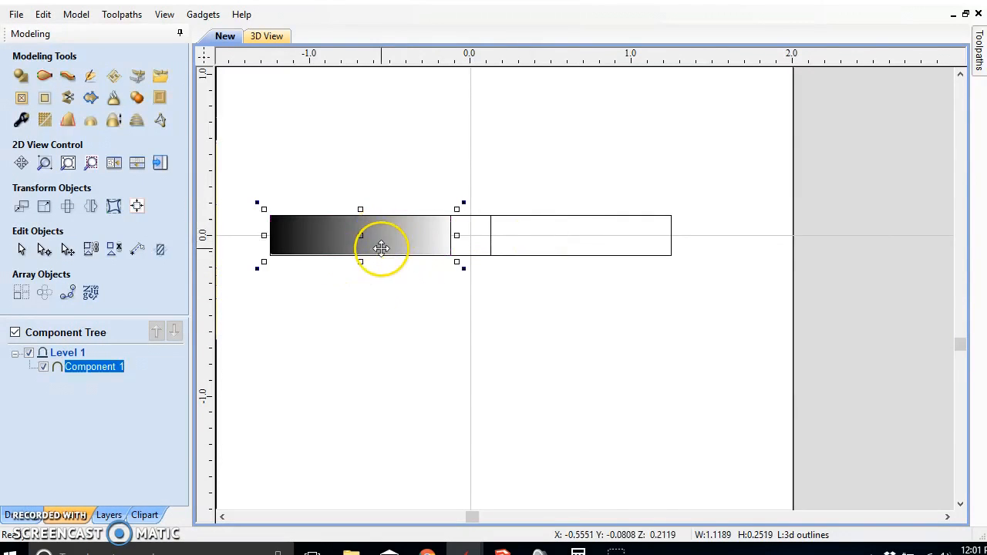
pyautogui.click(11, 515)
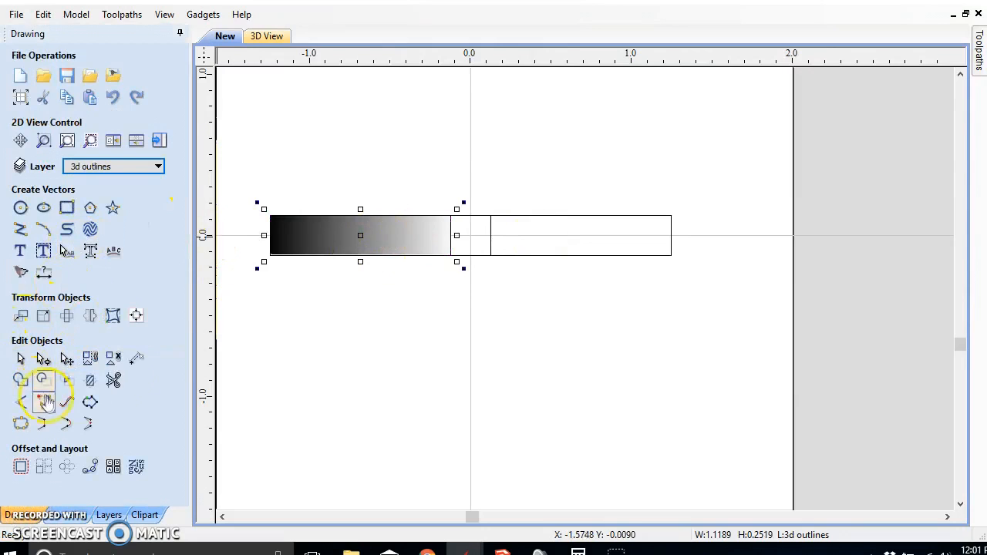
pyautogui.click(90, 316)
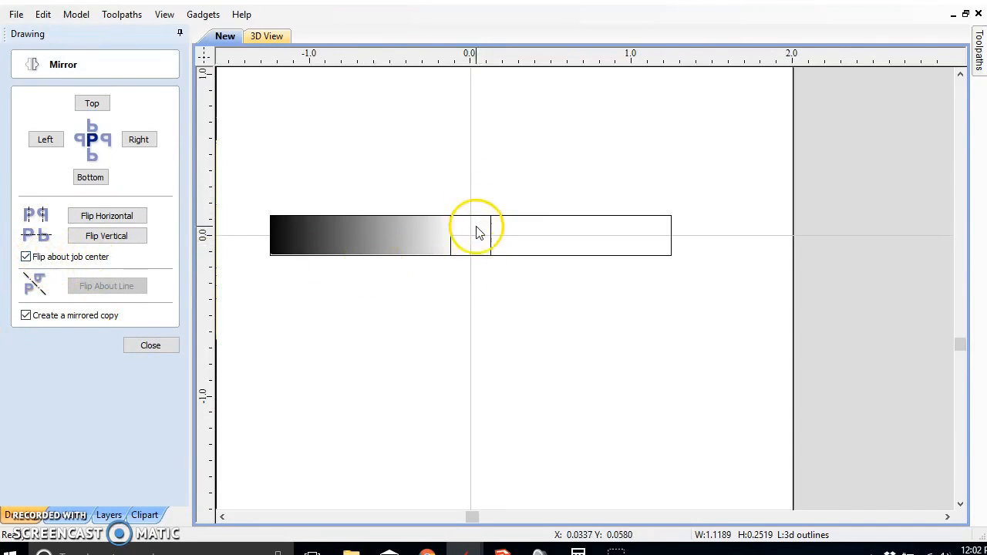
pyautogui.click(352, 236)
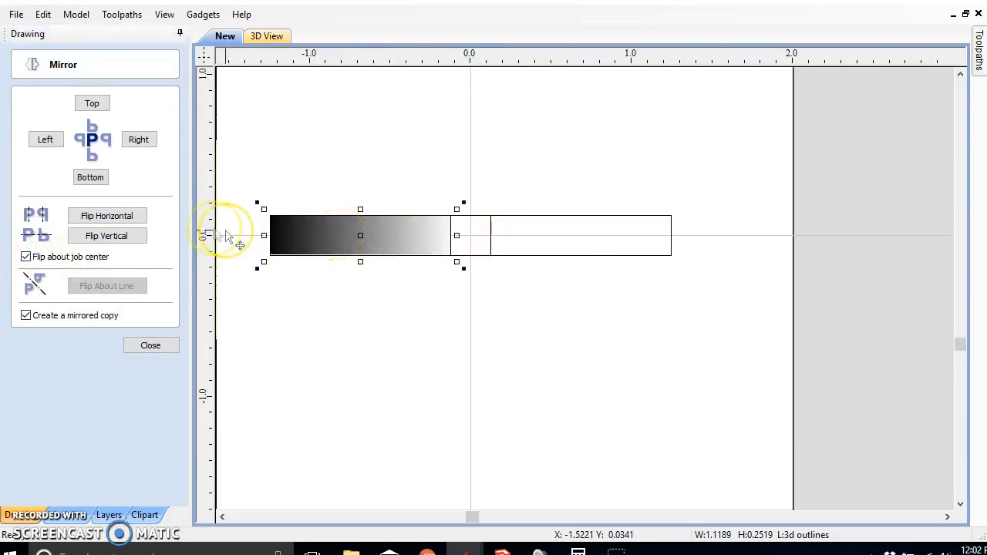
pyautogui.click(124, 220)
pyautogui.click(163, 352)
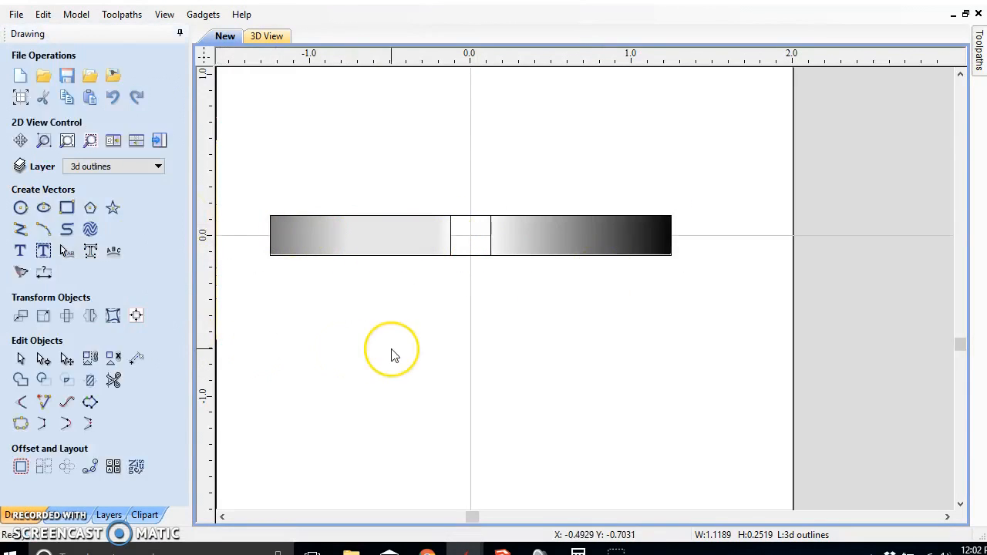
# Return to the modeling tools and rename the left tilted component as "left ramp"
pyautogui.click(463, 256)
pyautogui.click(70, 515)
pyautogui.click(112, 371)
pyautogui.click(114, 379)
pyautogui.click(122, 380)
pyautogui.write('left ramp')
pyautogui.press('Return')
# Rename the mirrored component on the bar's right side as "right ramp"
pyautogui.click(114, 370)
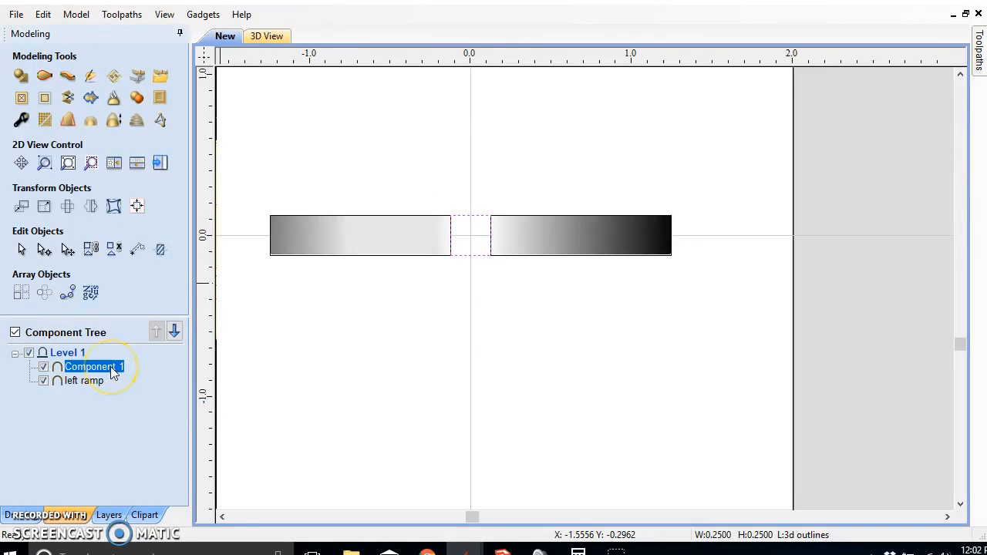
pyautogui.rightClick(111, 366)
pyautogui.click(185, 279)
pyautogui.write('right ramp')
pyautogui.press('Return')
# Create a flat, untilted 3D shape from the center square with a base height of 0.0925 inches
pyautogui.click(465, 256)
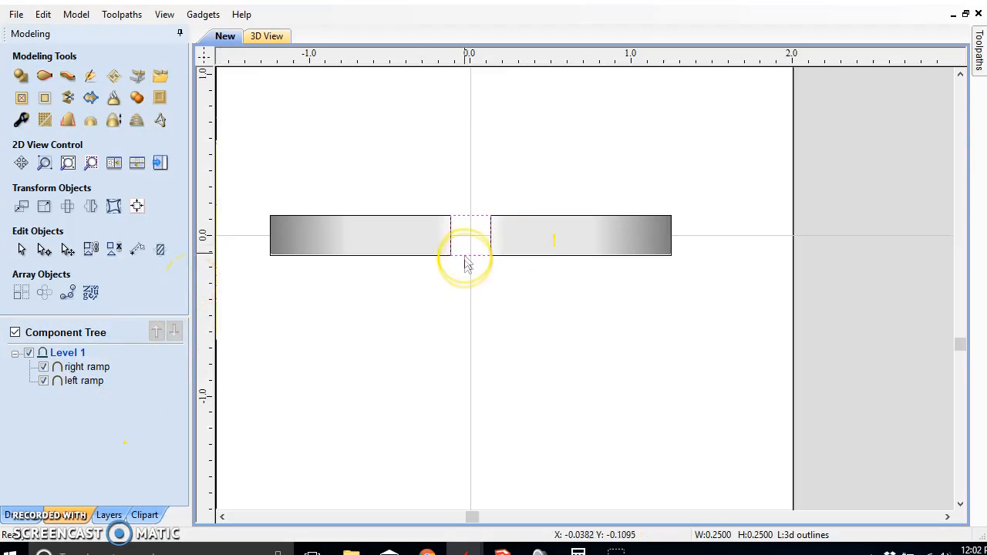
pyautogui.click(21, 76)
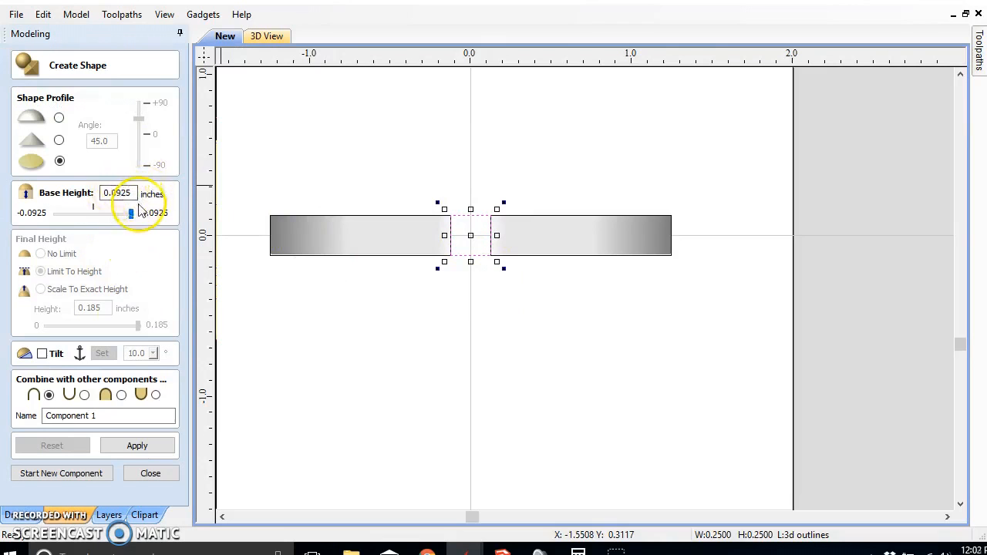
pyautogui.click(133, 447)
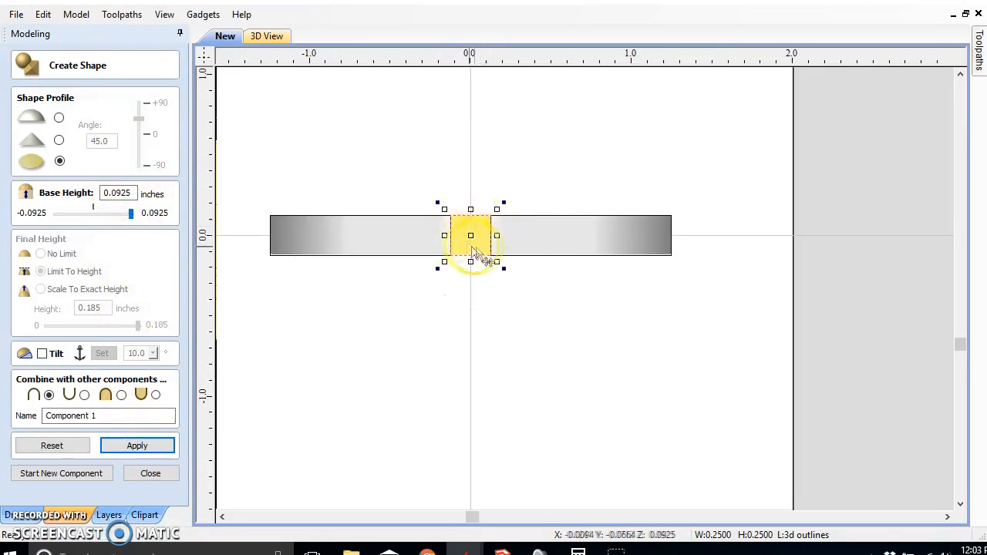
pyautogui.scroll(5, 486, 193)
pyautogui.scroll(-5, 498, 199)
pyautogui.click(150, 472)
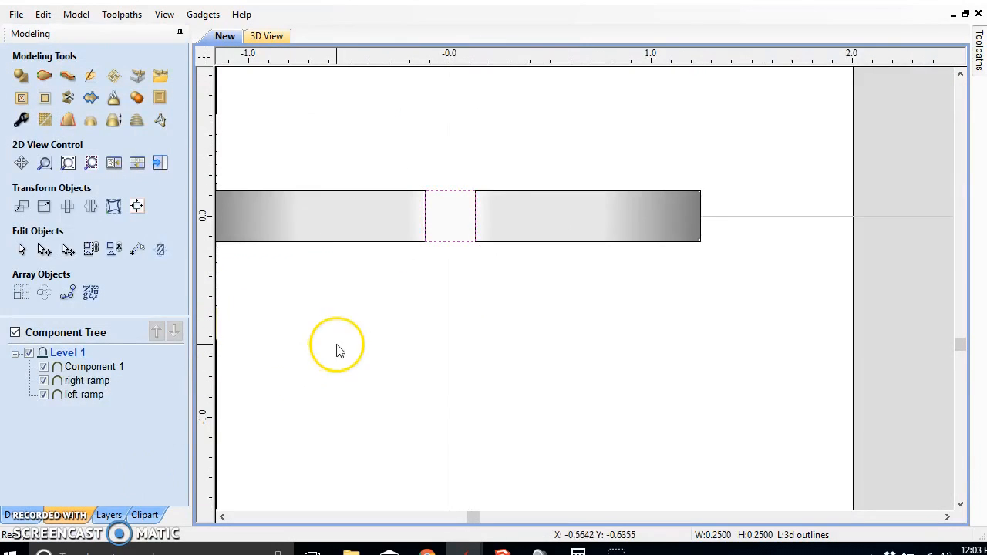
# Rename the component made from the middle square as "center square"
pyautogui.click(446, 232)
pyautogui.click(449, 217)
pyautogui.click(426, 283)
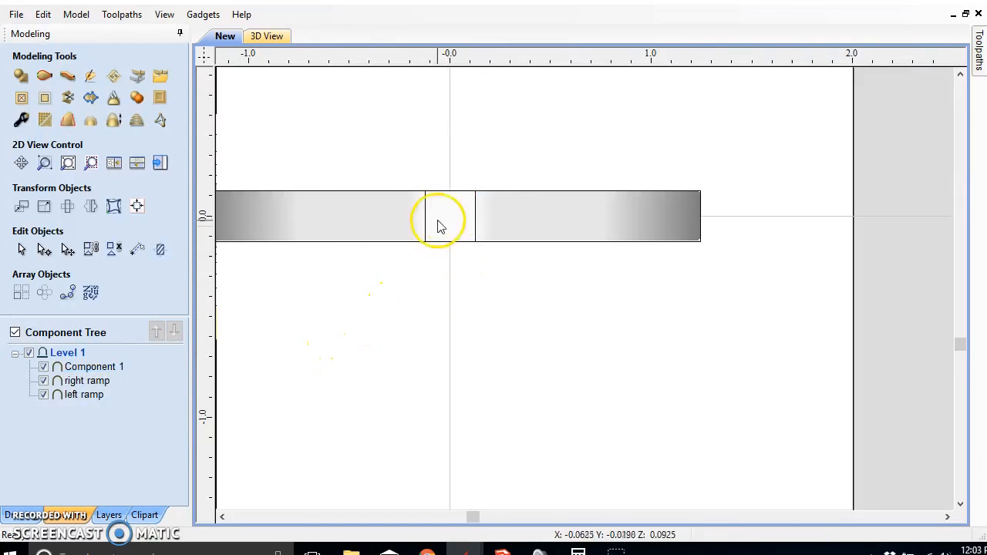
pyautogui.click(115, 367)
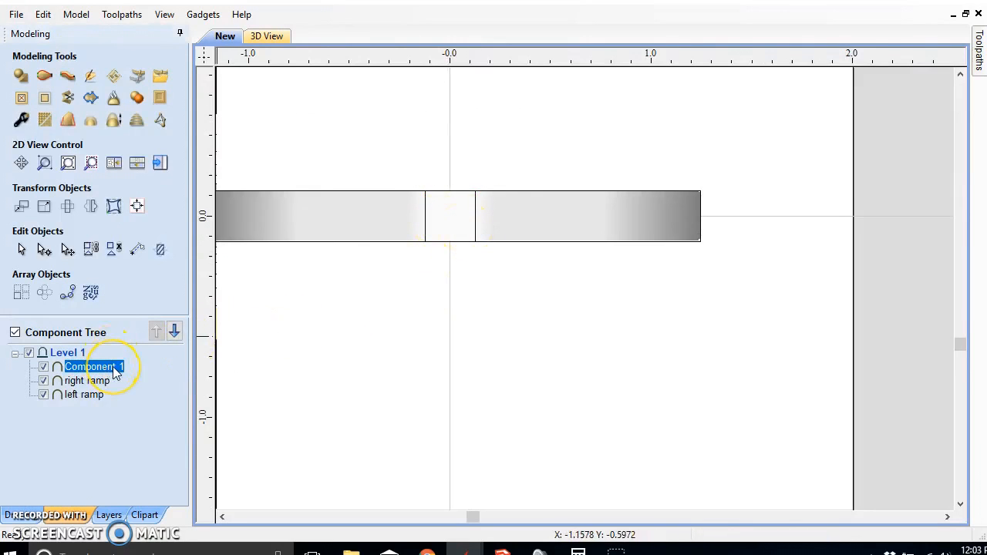
pyautogui.rightClick(114, 371)
pyautogui.click(192, 280)
pyautogui.write('c')
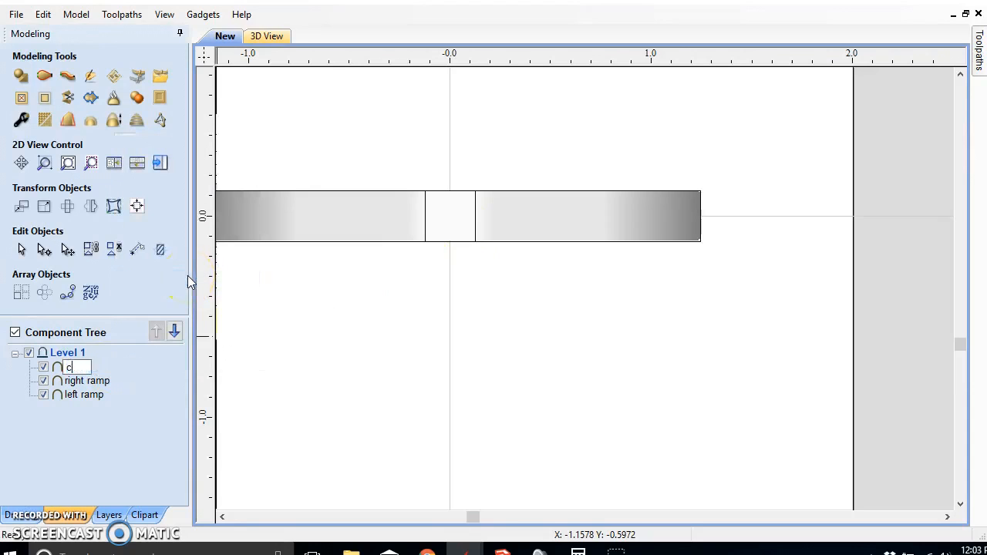
pyautogui.write('enter square')
pyautogui.press('Return')
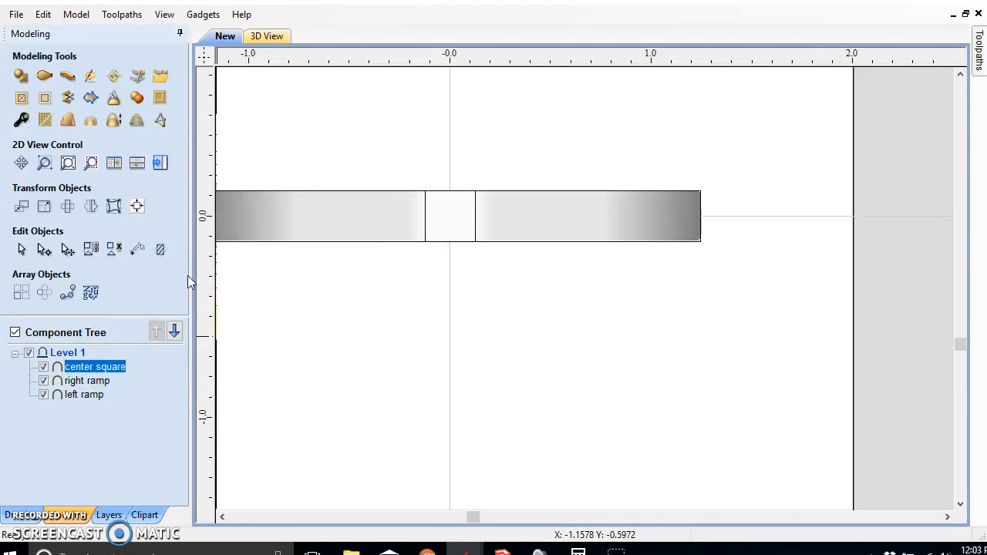
# Change the middle component's name to "center block"
pyautogui.click(104, 371)
pyautogui.doubleClick(108, 368)
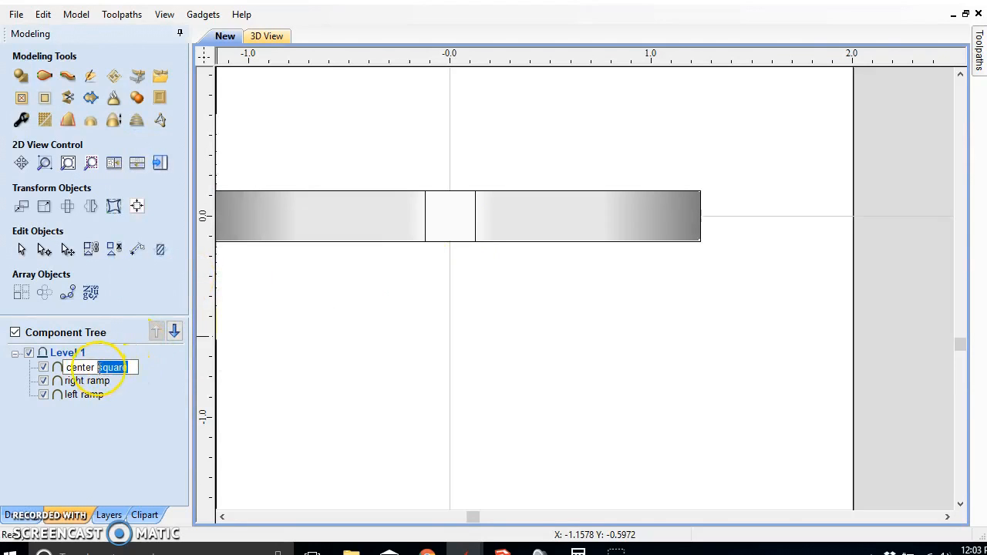
pyautogui.write('block')
pyautogui.press('Return')
pyautogui.click(86, 422)
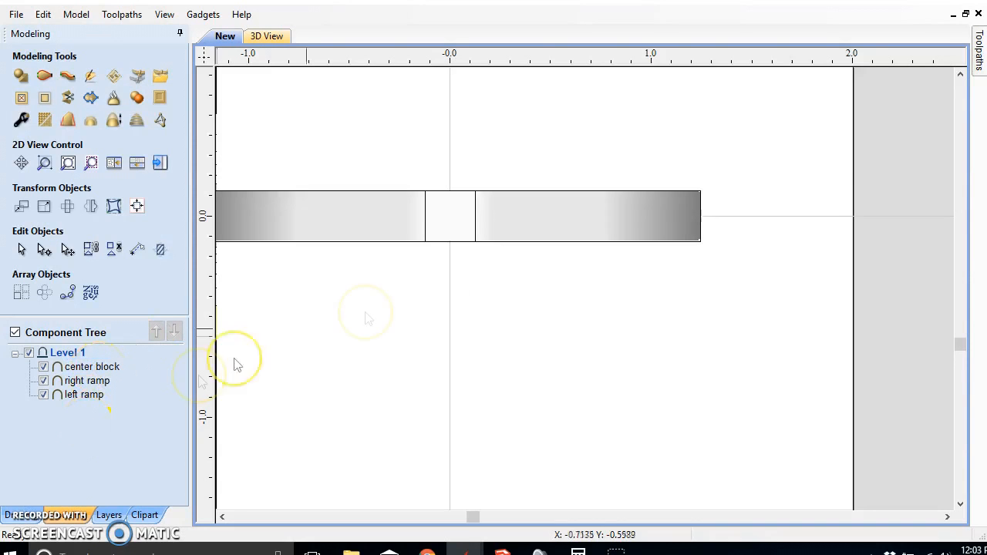
# Start a 3D finishing toolpath and, in the material setup, set the model height to 0.0925 inches and the gap above the model to 0.0
pyautogui.click(23, 514)
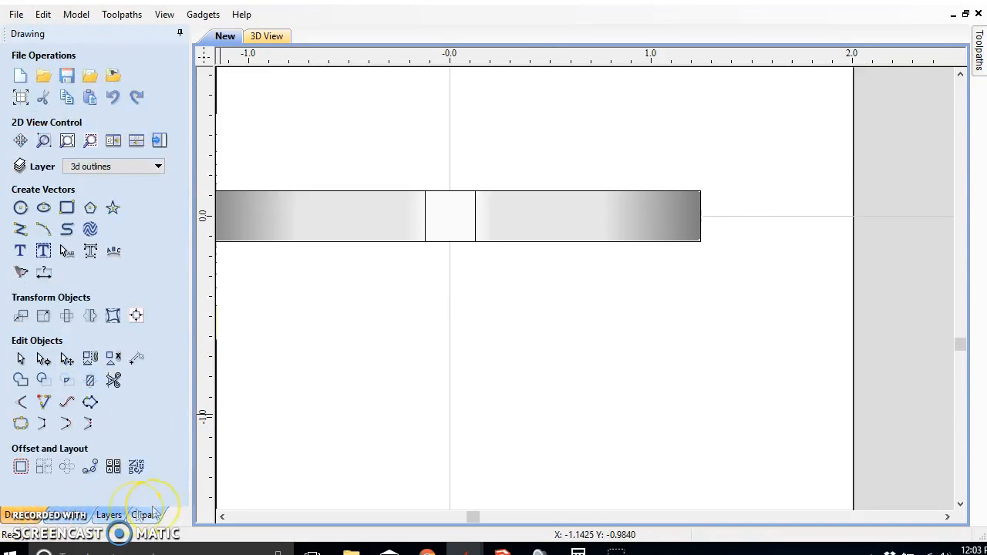
pyautogui.click(160, 141)
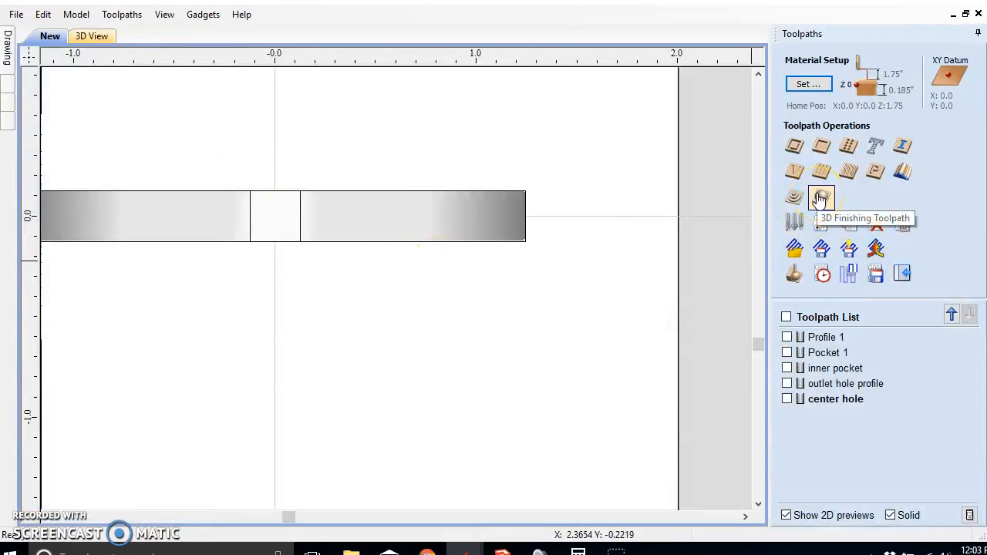
pyautogui.click(820, 199)
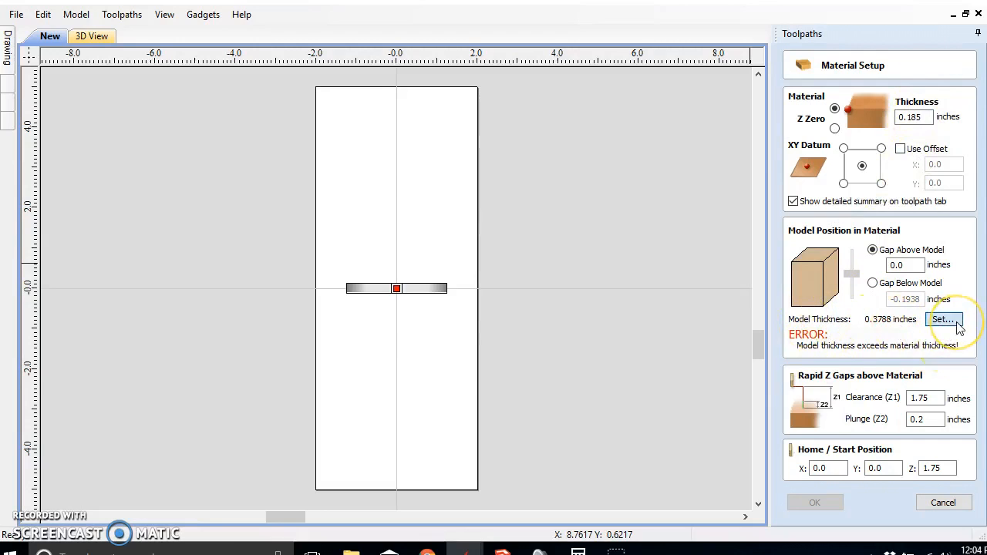
pyautogui.click(946, 320)
pyautogui.moveTo(463, 286); pyautogui.dragTo(445, 287)
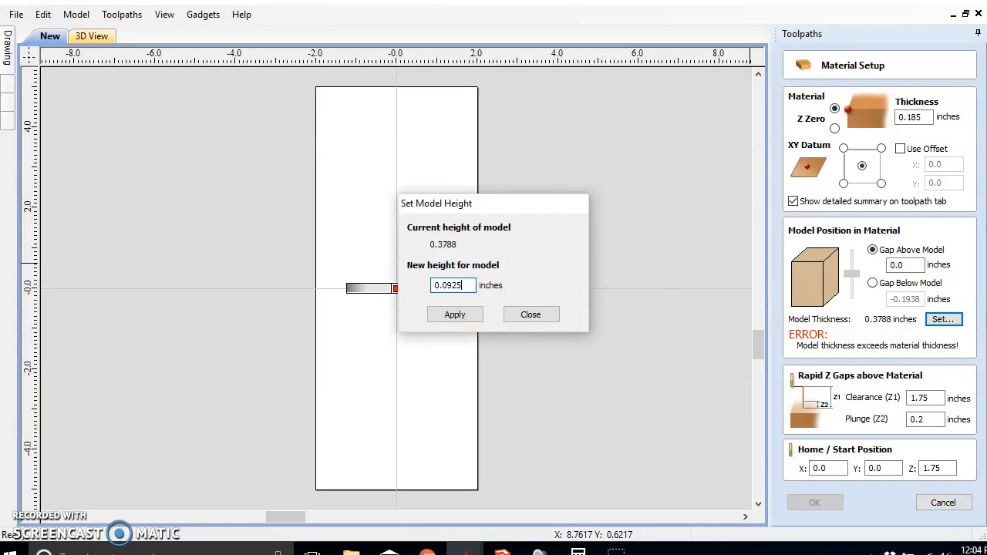
pyautogui.click(455, 314)
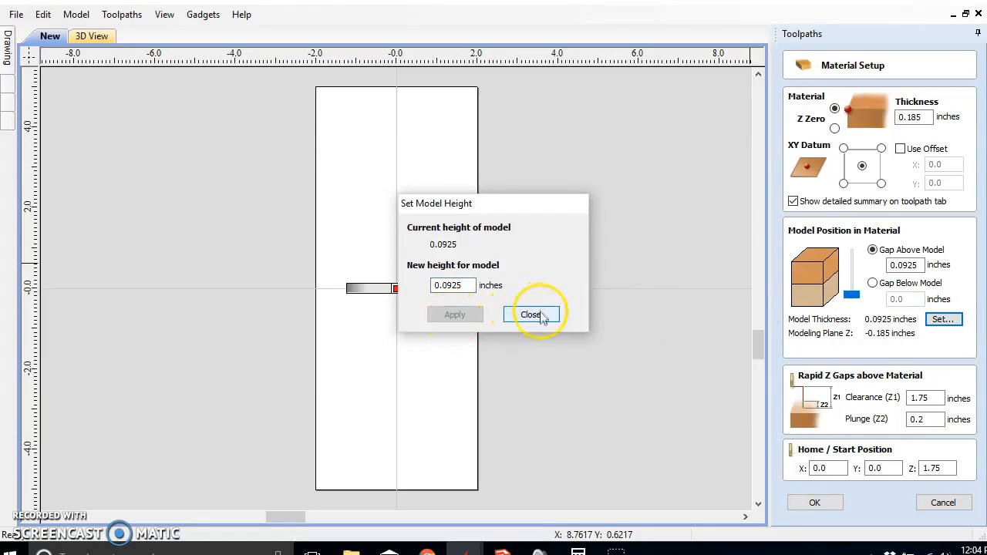
pyautogui.click(520, 322)
pyautogui.doubleClick(906, 265)
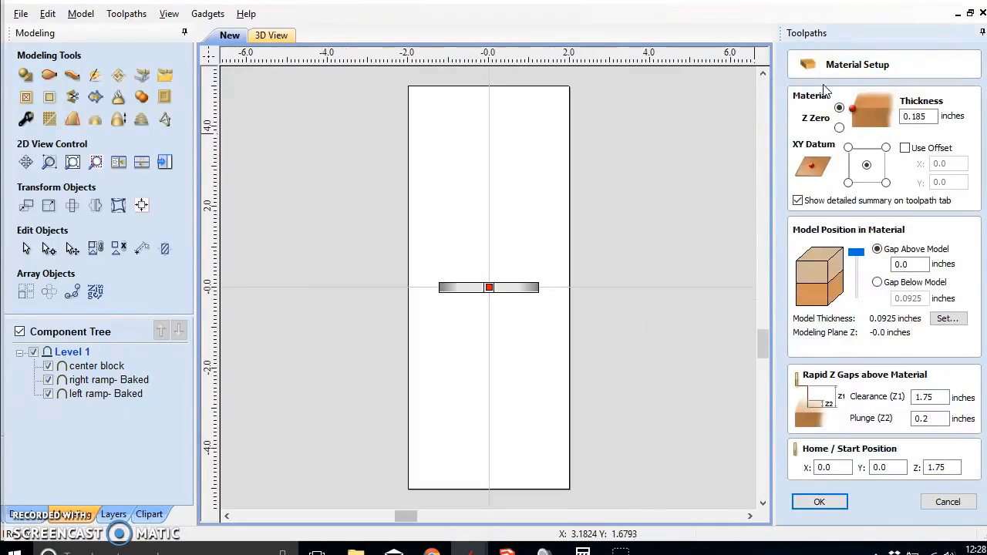
# Calculate the "3D Finish 1" toolpath with the 0.125 inch ball nose, the model boundary, a 0.0625 inch boundary offset and the Offset strategy
pyautogui.scroll(5, 502, 309)
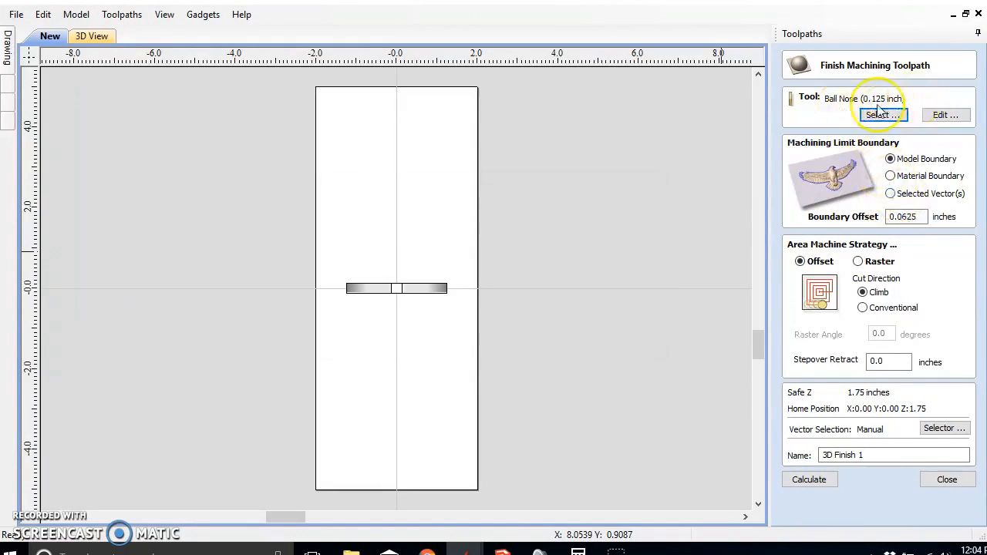
pyautogui.click(866, 117)
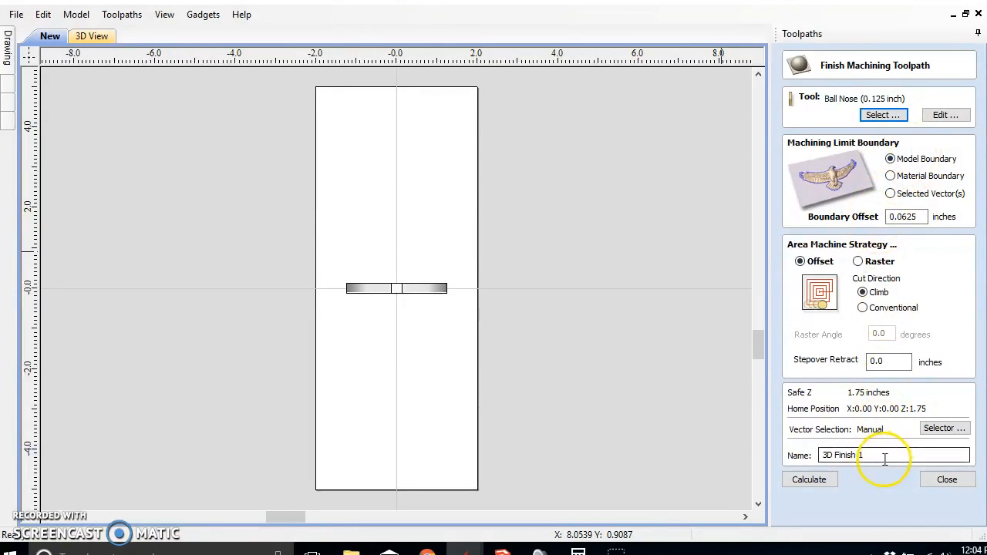
pyautogui.click(809, 479)
# Examine the left ramp component's shape and base heights alongside its slope in the 3D view
pyautogui.click(85, 397)
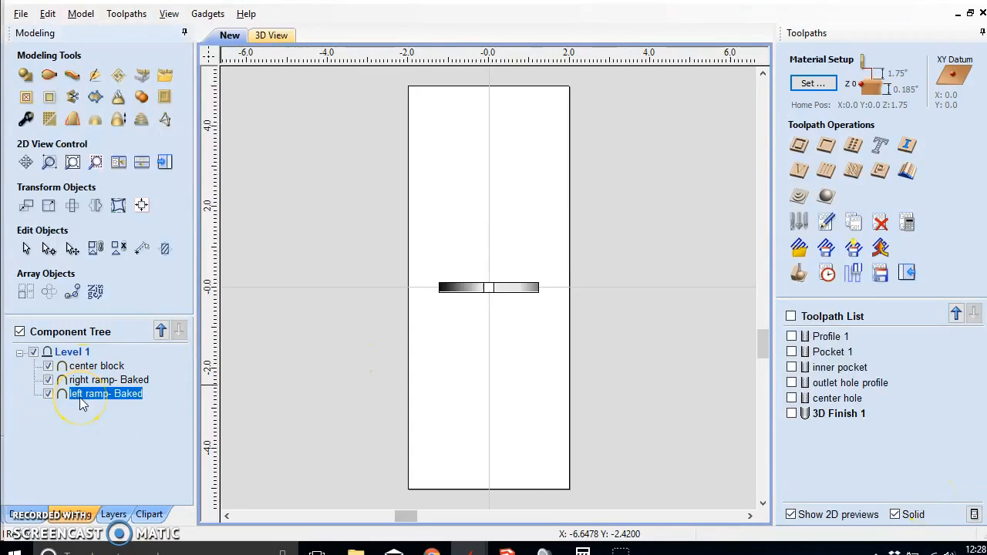
pyautogui.doubleClick(86, 402)
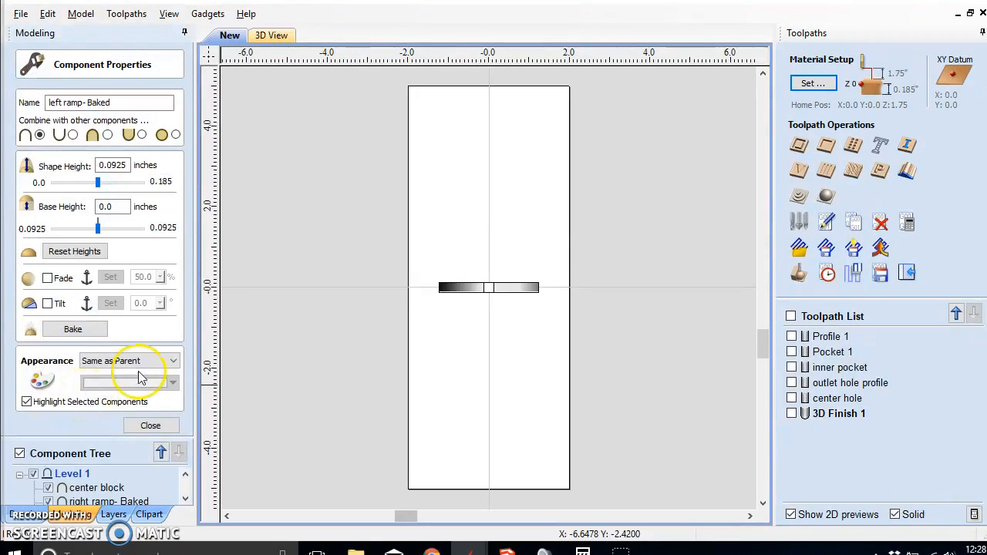
pyautogui.click(272, 36)
pyautogui.scroll(3, 515, 360)
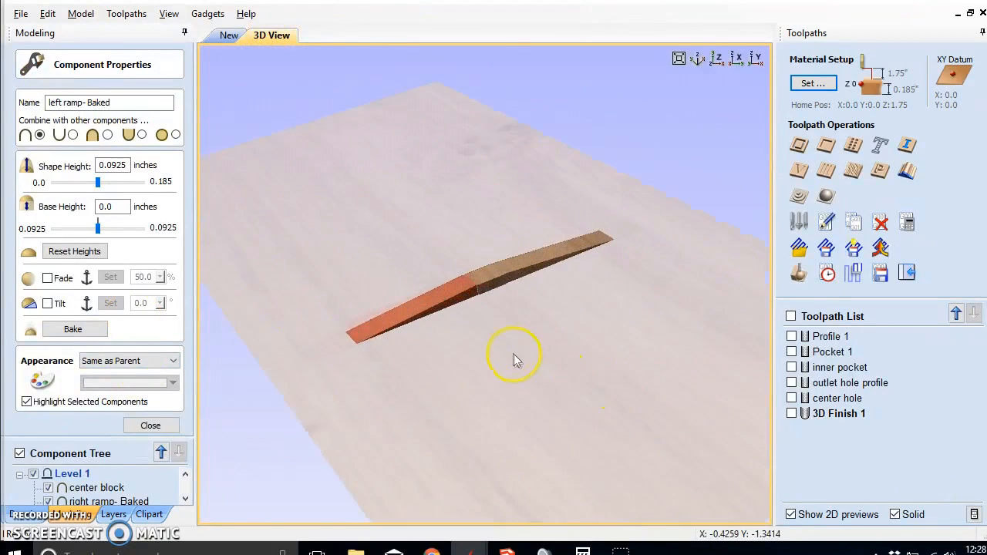
pyautogui.scroll(5, 462, 348)
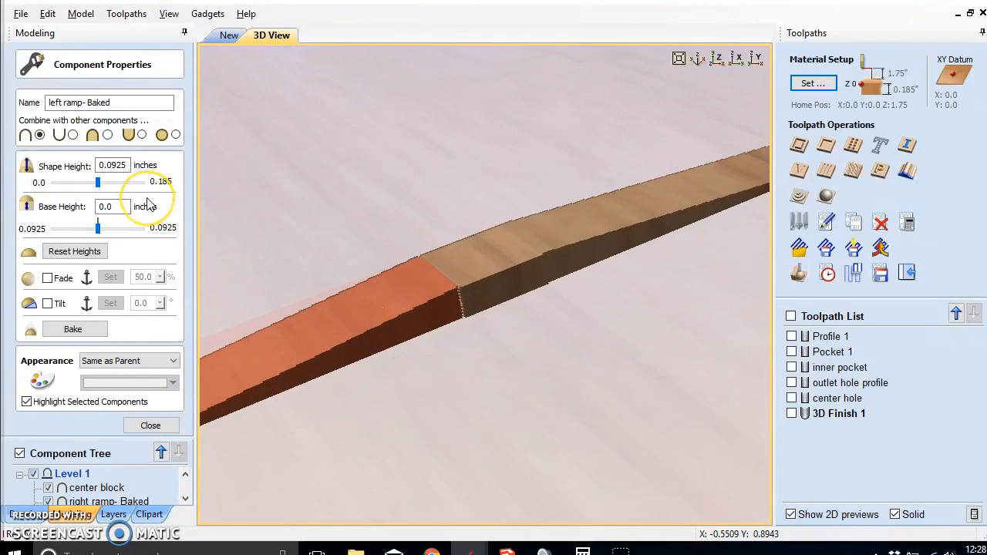
pyautogui.click(118, 165)
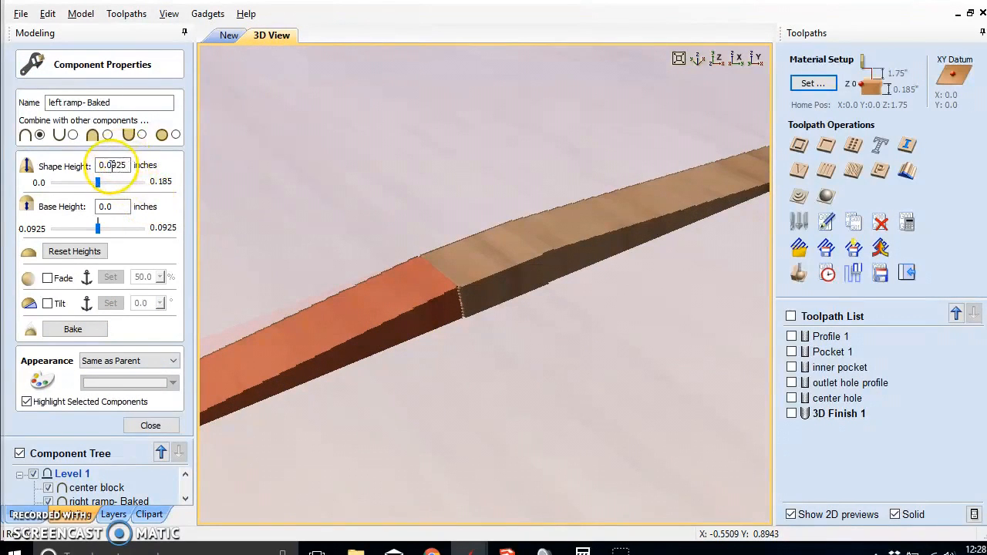
pyautogui.scroll(-3, 315, 379)
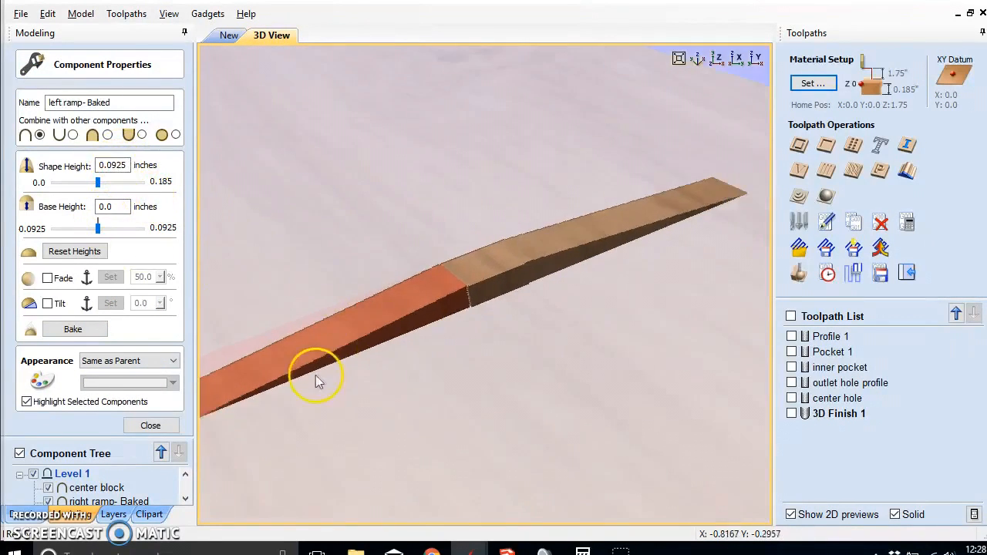
pyautogui.moveTo(321, 371); pyautogui.dragTo(346, 291)
pyautogui.click(187, 498)
pyautogui.click(188, 498)
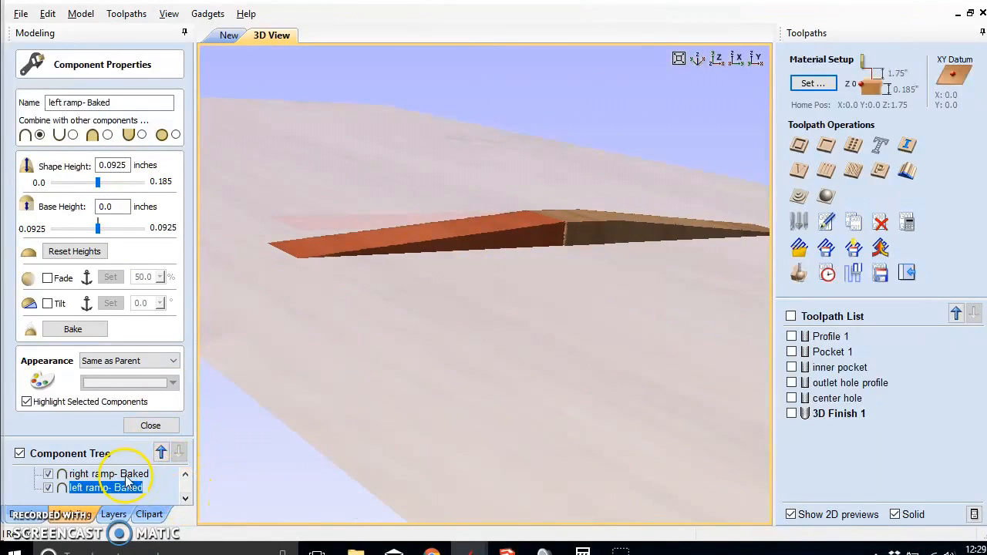
# Check the shape and base heights of the right ramp and the center block, closing the component properties when done
pyautogui.click(105, 475)
pyautogui.click(185, 474)
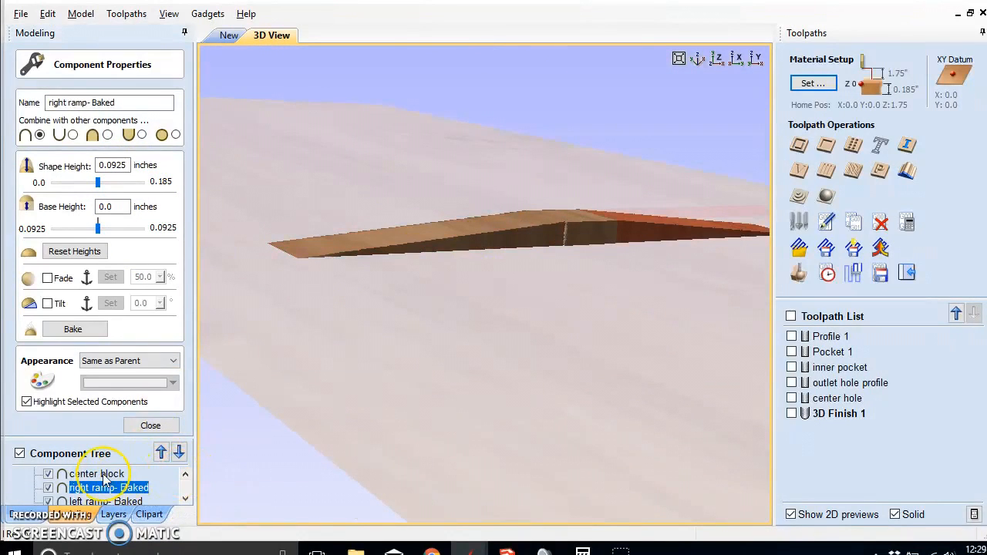
pyautogui.click(102, 475)
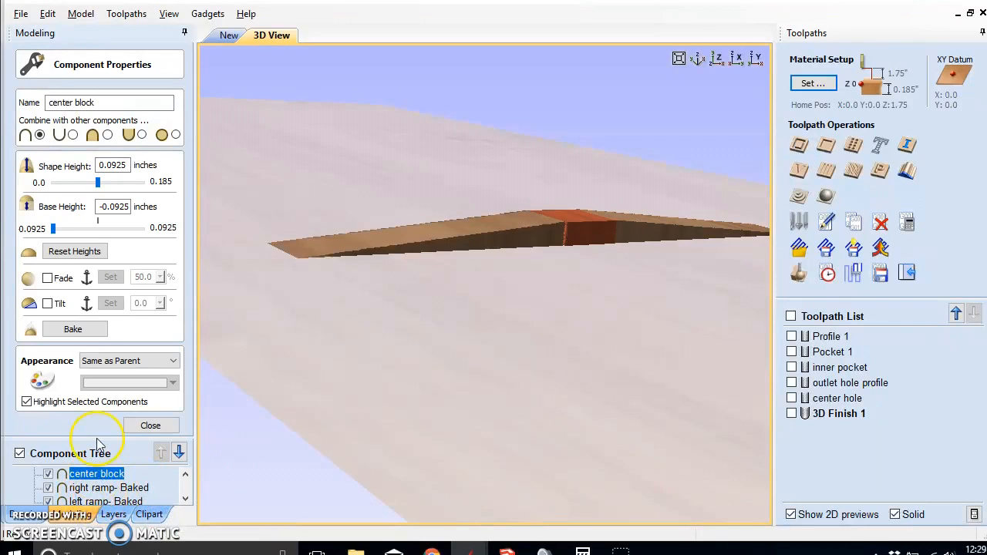
pyautogui.click(139, 427)
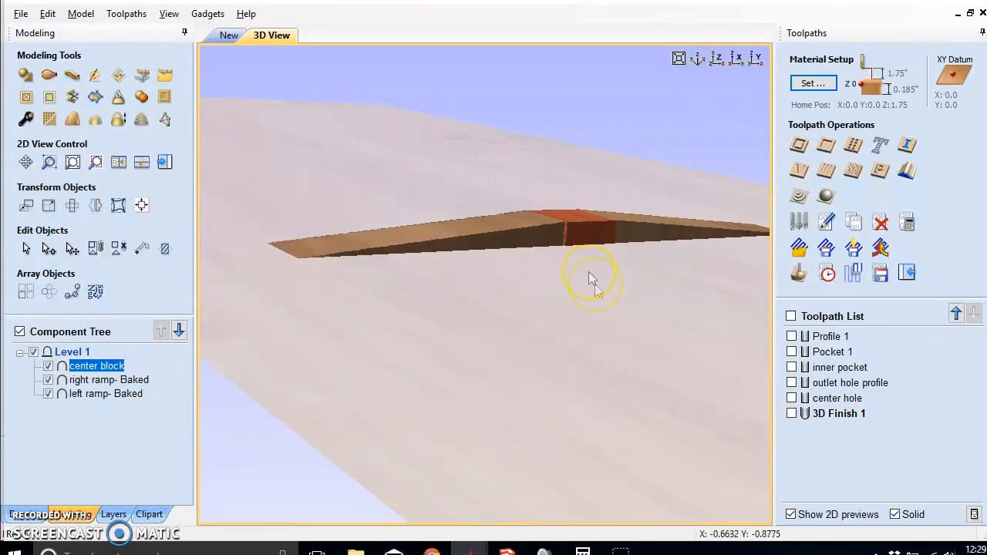
pyautogui.moveTo(559, 280); pyautogui.dragTo(445, 296)
pyautogui.scroll(-3, 534, 328)
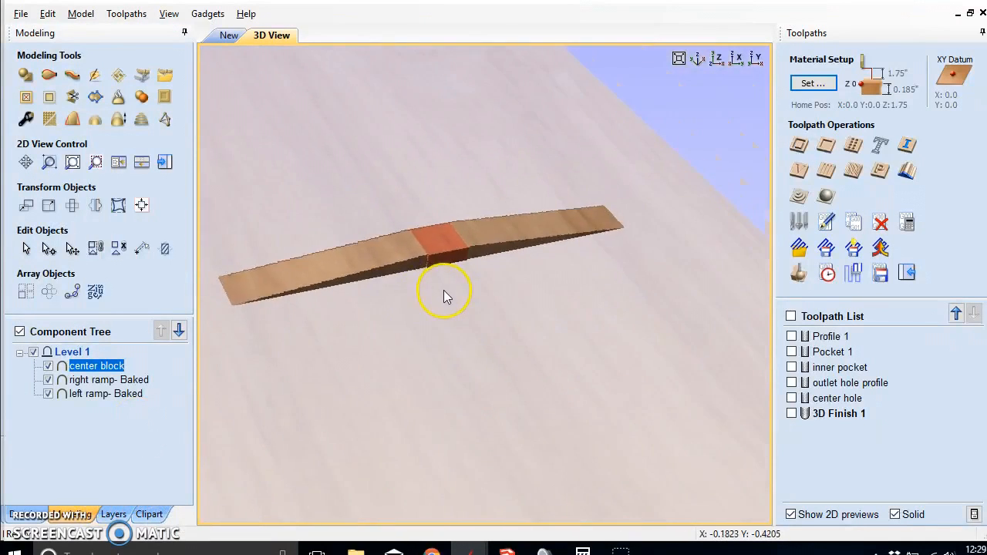
# Simulate all toolpaths together on the Mahogany Light material and view the carved outlet cover in 3D
pyautogui.click(799, 273)
pyautogui.moveTo(641, 327)
pyautogui.mouseDown()
pyautogui.moveTo(497, 334)
pyautogui.moveTo(632, 408)
pyautogui.mouseUp()
pyautogui.click(791, 418)
pyautogui.click(871, 276)
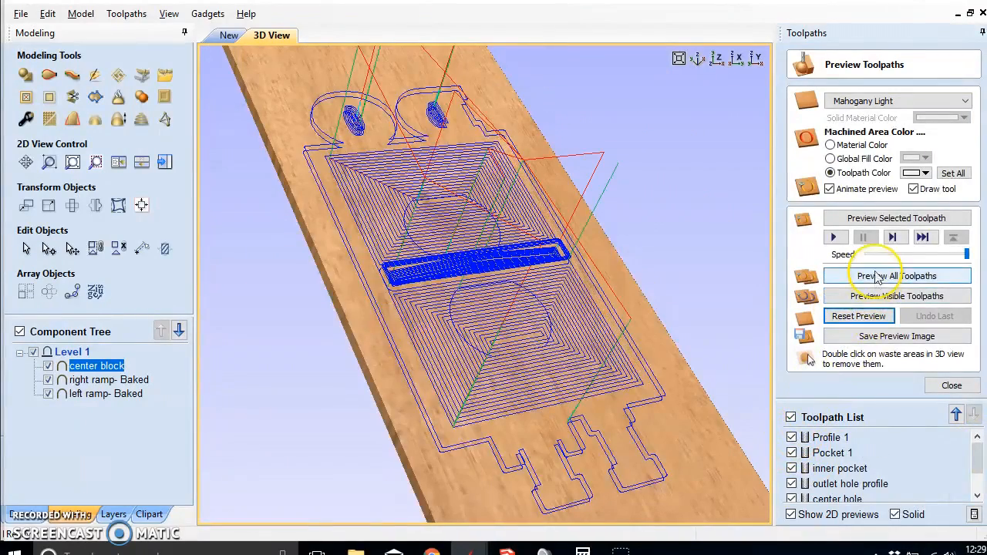
pyautogui.moveTo(494, 254); pyautogui.dragTo(685, 420)
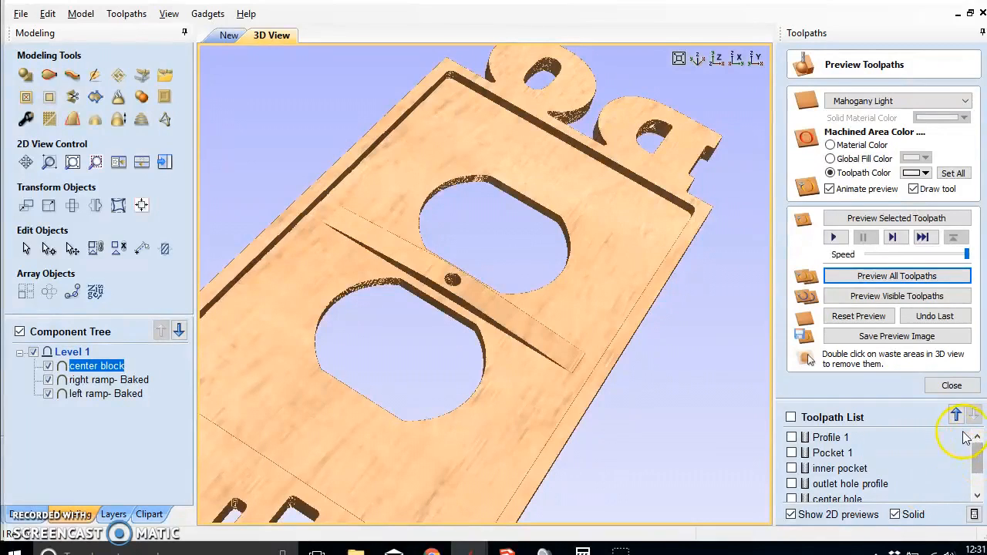
# Move the Profile 1 toolpath to the end of the toolpath order
pyautogui.click(830, 440)
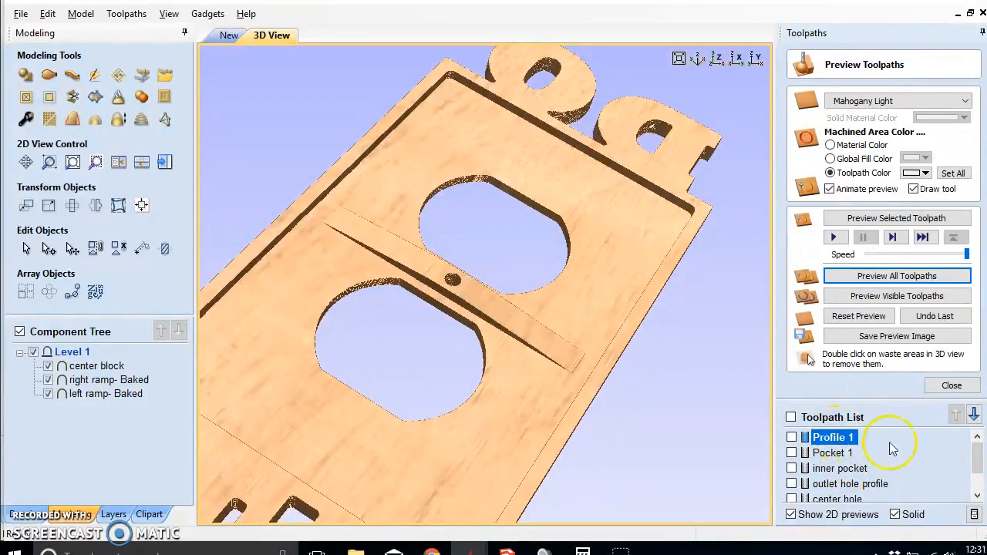
pyautogui.click(974, 415)
pyautogui.click(974, 415)
pyautogui.click(974, 415)
pyautogui.click(974, 415)
pyautogui.click(974, 415)
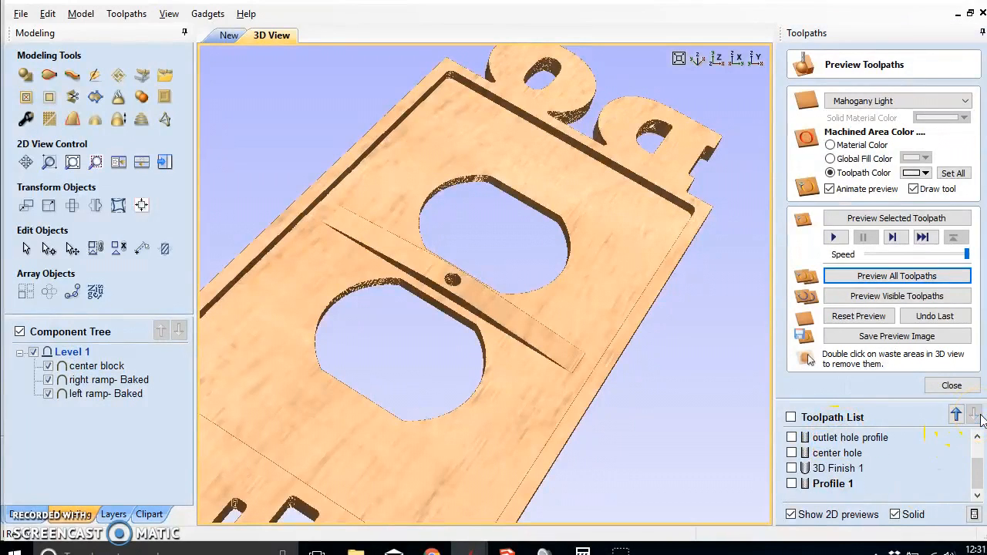
# Reorder the first toolpaths as inner pocket, center hole, do pocket and outlet hole profile
pyautogui.click(977, 438)
pyautogui.click(668, 472)
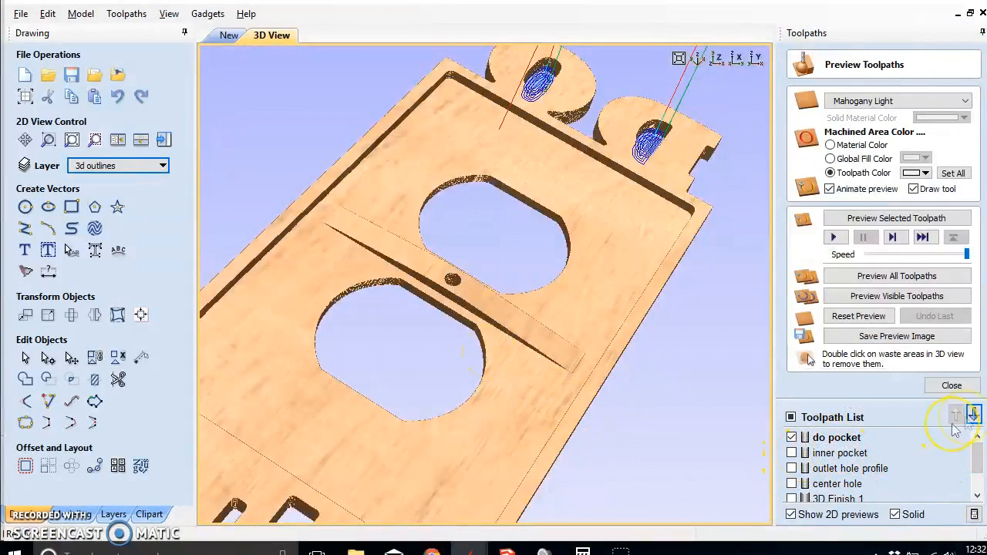
pyautogui.click(891, 438)
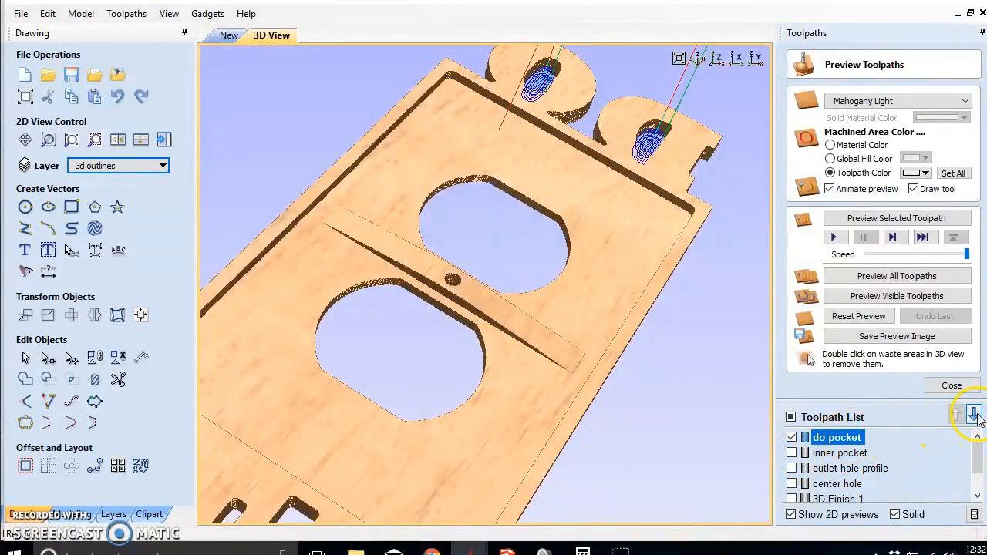
pyautogui.click(837, 484)
pyautogui.click(957, 415)
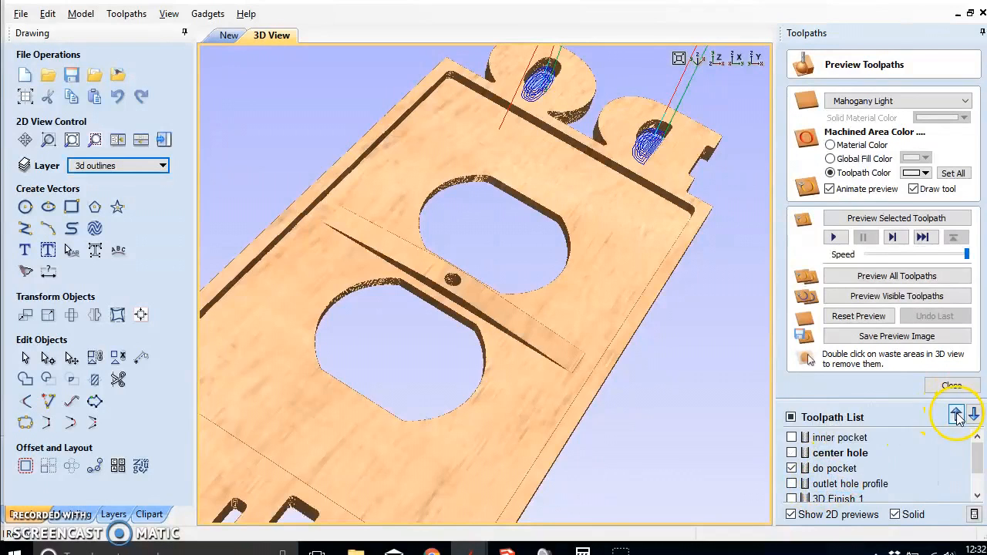
pyautogui.click(839, 454)
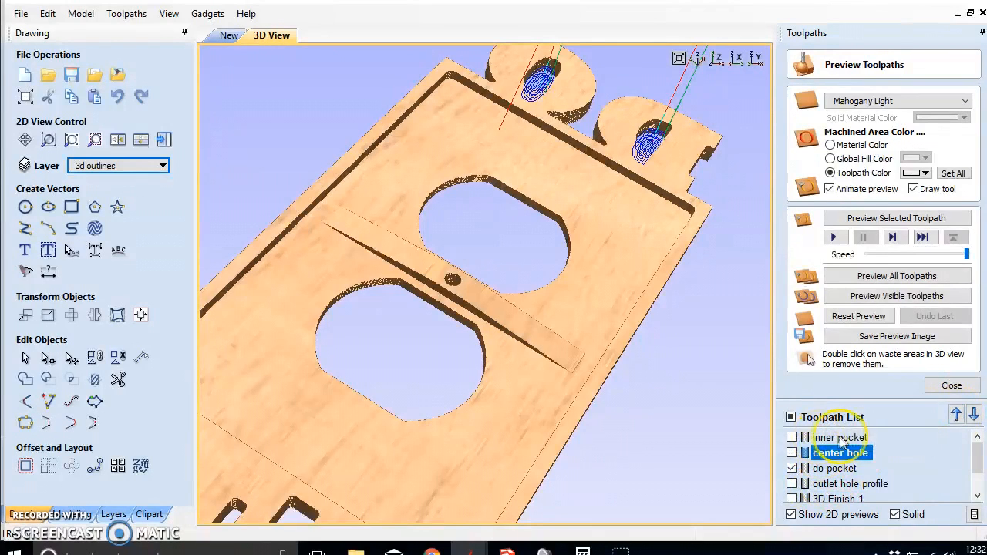
pyautogui.click(852, 438)
# Show only the inner pocket and center hole toolpaths and check their tools in the one-file save settings without saving
pyautogui.click(792, 468)
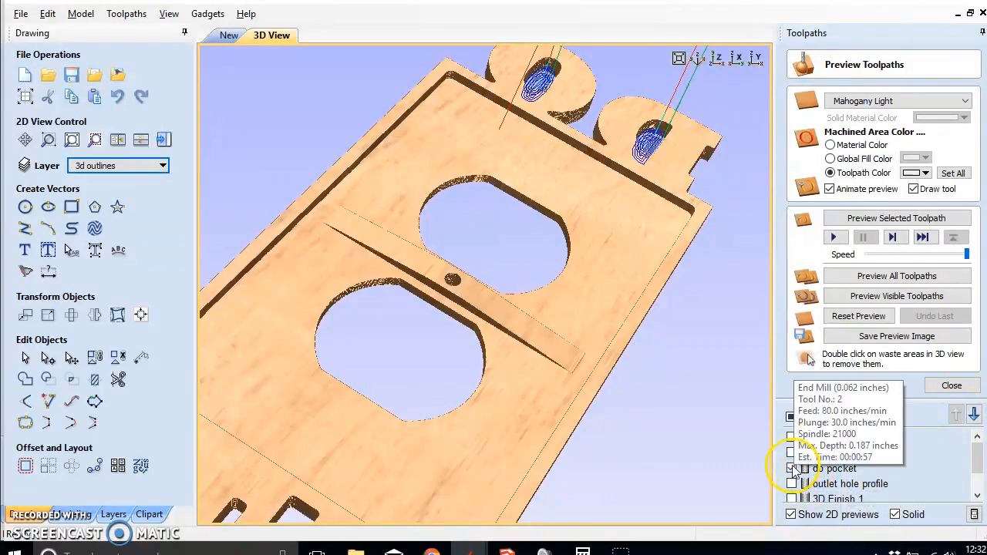
pyautogui.moveTo(978, 466)
pyautogui.mouseDown()
pyautogui.moveTo(978, 484)
pyautogui.moveTo(984, 453)
pyautogui.mouseUp()
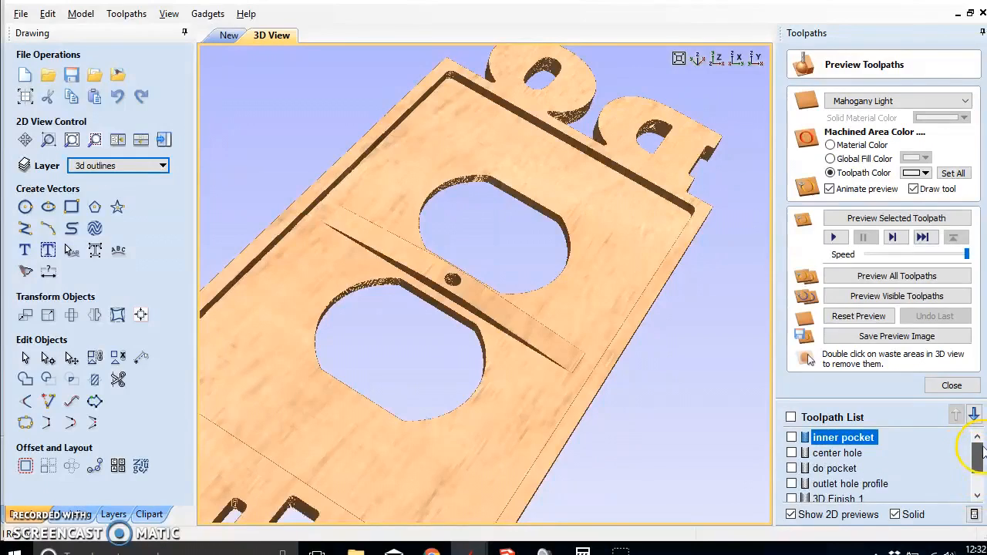
pyautogui.click(793, 438)
pyautogui.click(792, 453)
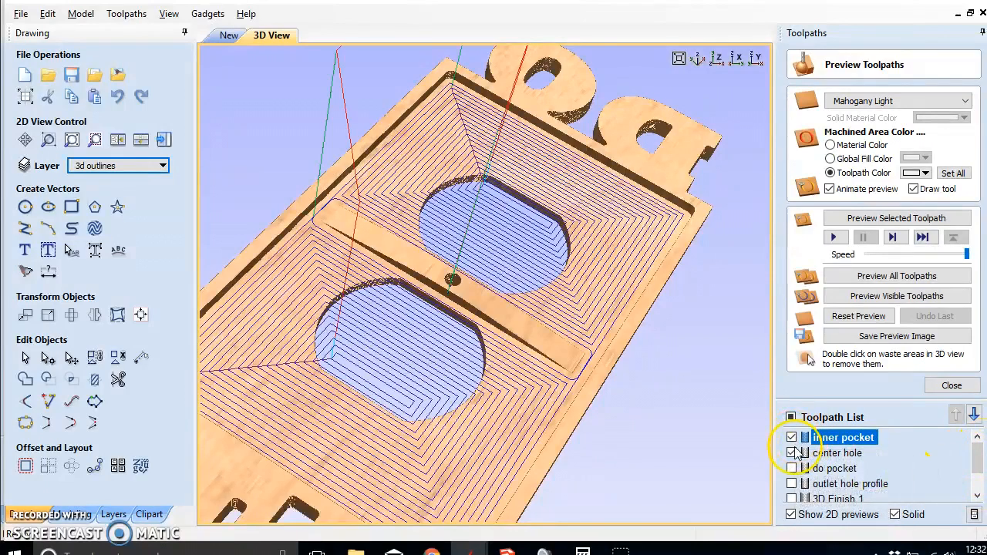
pyautogui.click(952, 386)
pyautogui.click(875, 273)
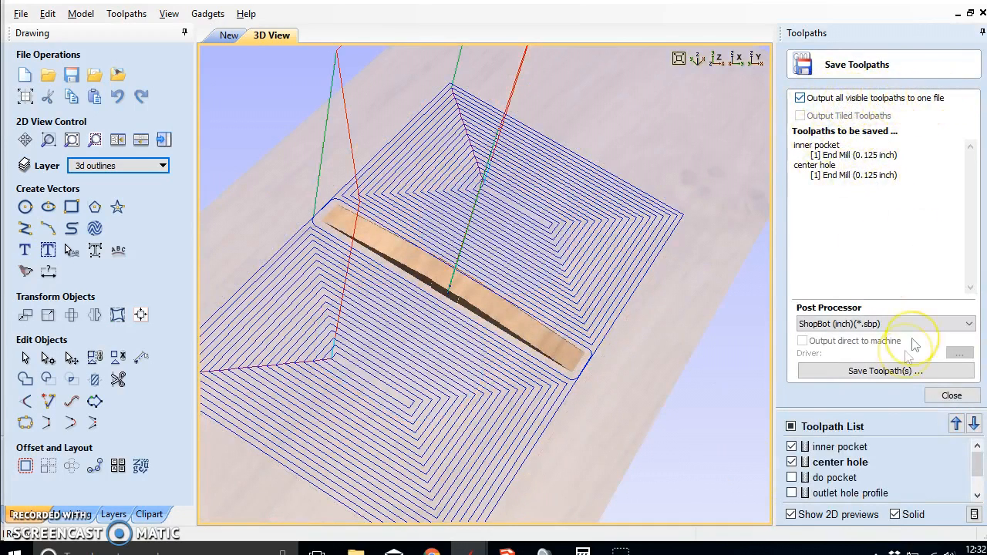
pyautogui.click(952, 395)
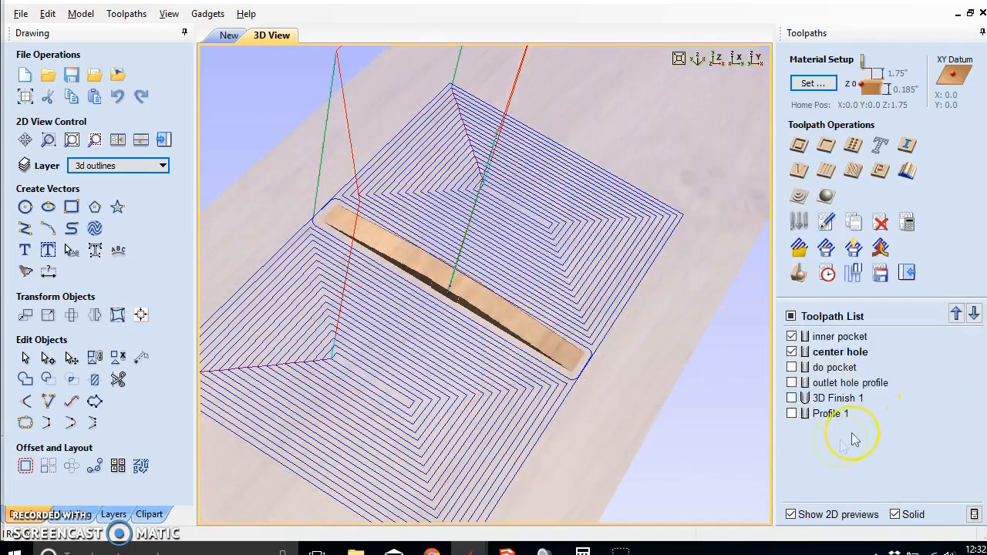
# Show only the do pocket and outlet hole profile toolpaths and check their tools in the save settings without saving
pyautogui.click(791, 336)
pyautogui.click(792, 352)
pyautogui.click(791, 367)
pyautogui.click(791, 383)
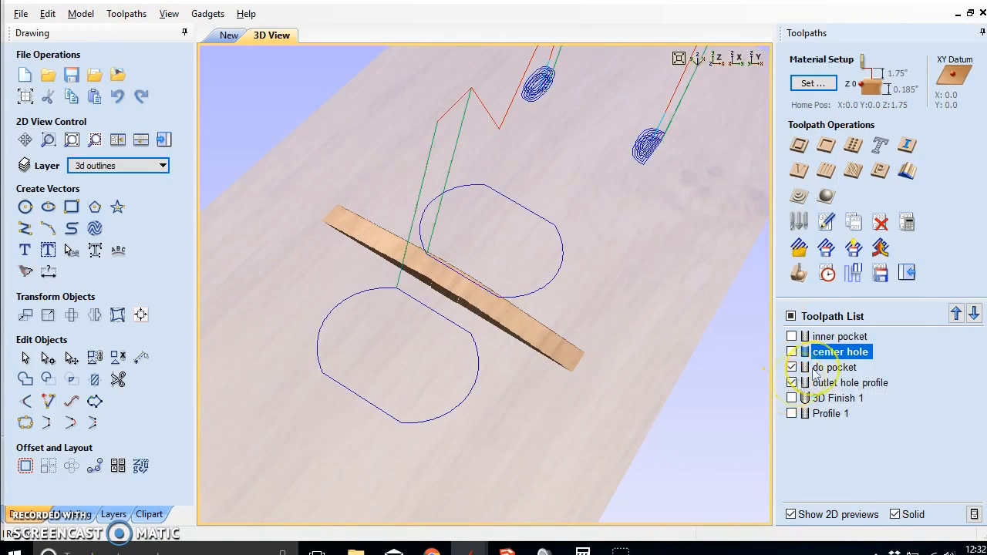
pyautogui.click(880, 273)
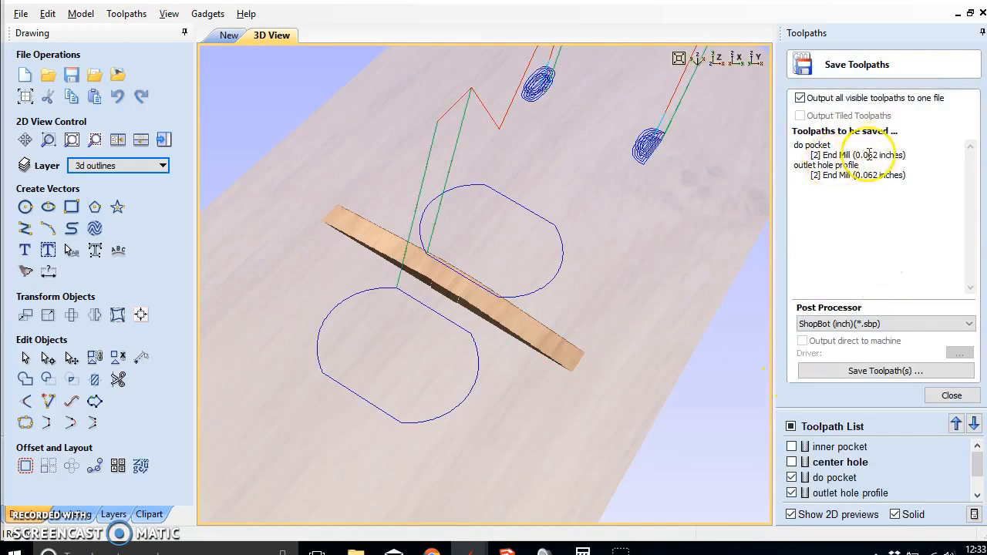
pyautogui.click(950, 396)
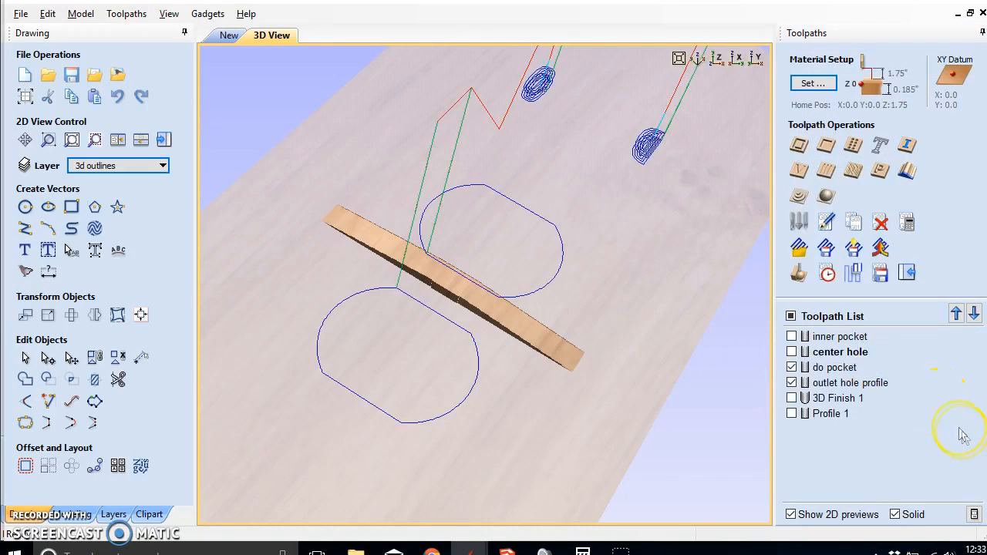
# Hide the do pocket and outlet hole profile, view the 3D Finish 1 and Profile 1 toolpaths, and return to the carved preview
pyautogui.click(792, 367)
pyautogui.click(791, 383)
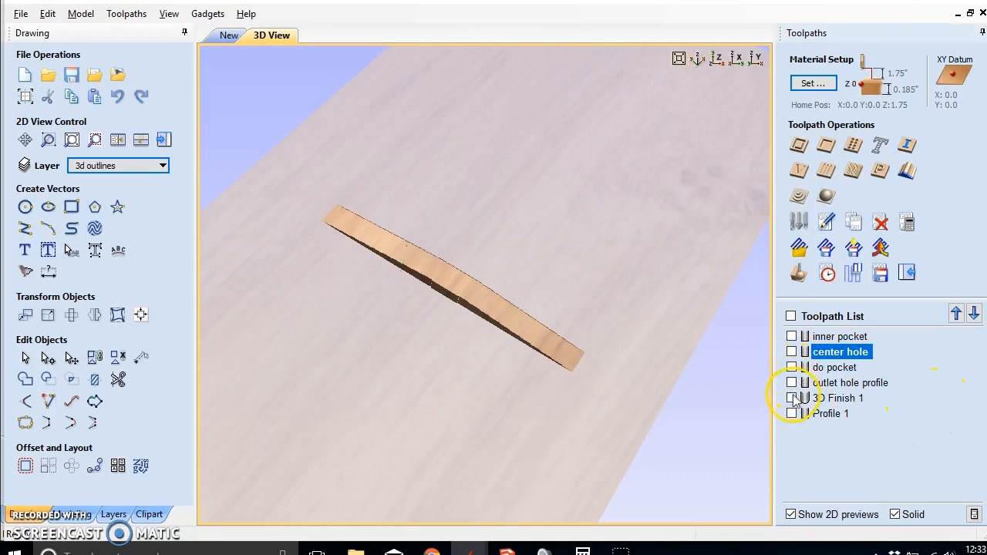
pyautogui.click(792, 398)
pyautogui.click(792, 414)
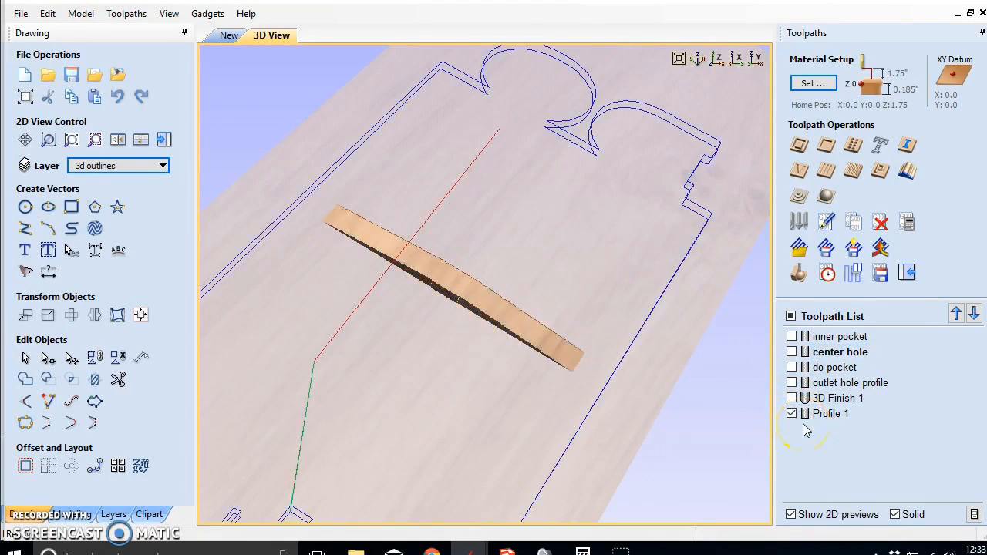
pyautogui.click(799, 273)
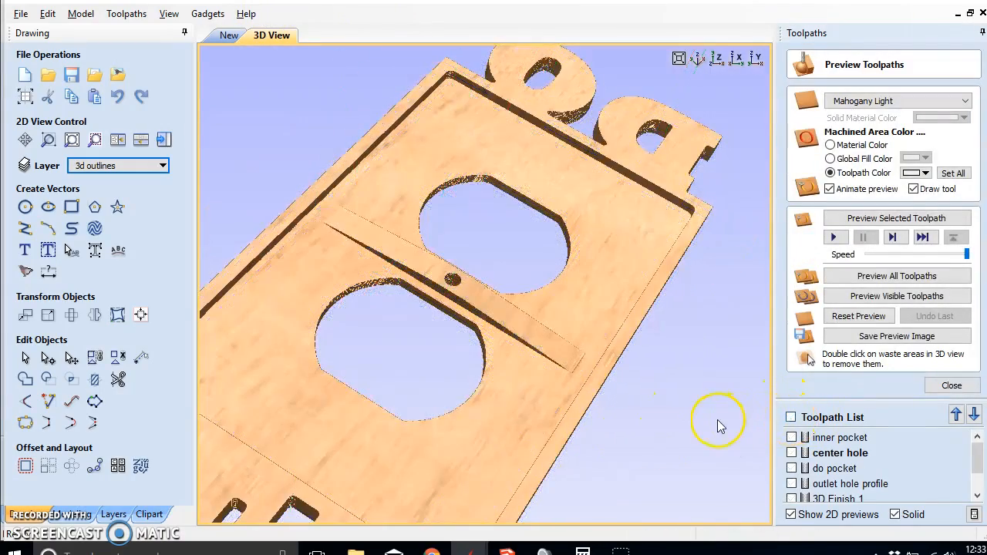